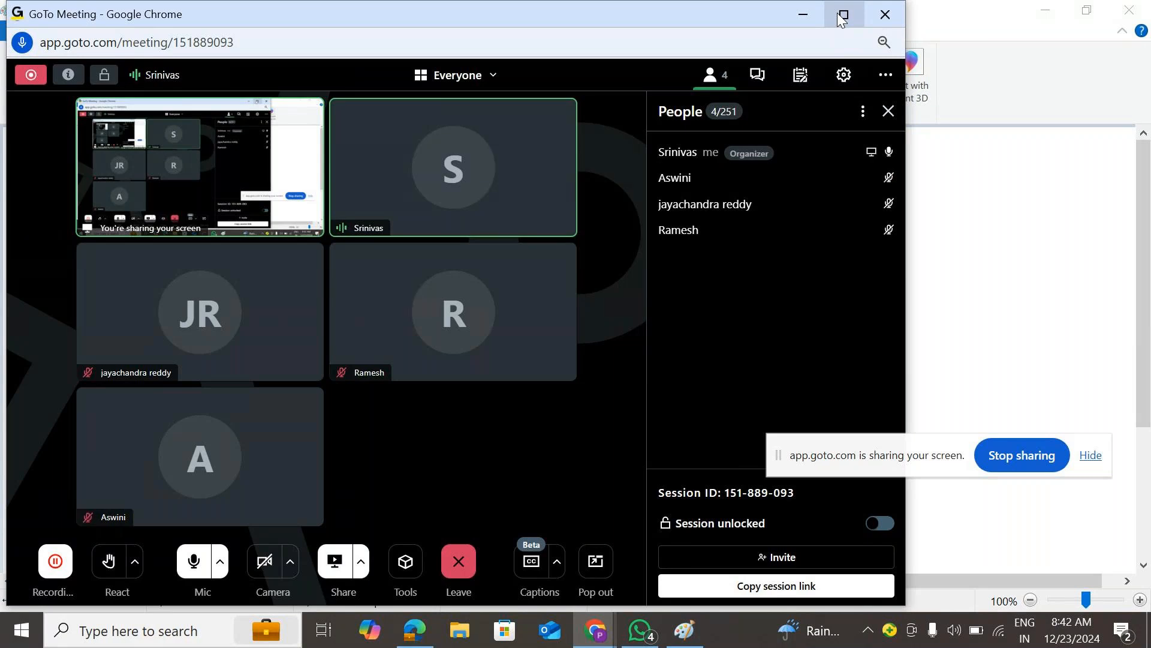
- Maximize the GoTo Meeting window, then bring the blank Paint canvas to the front
click(842, 14)
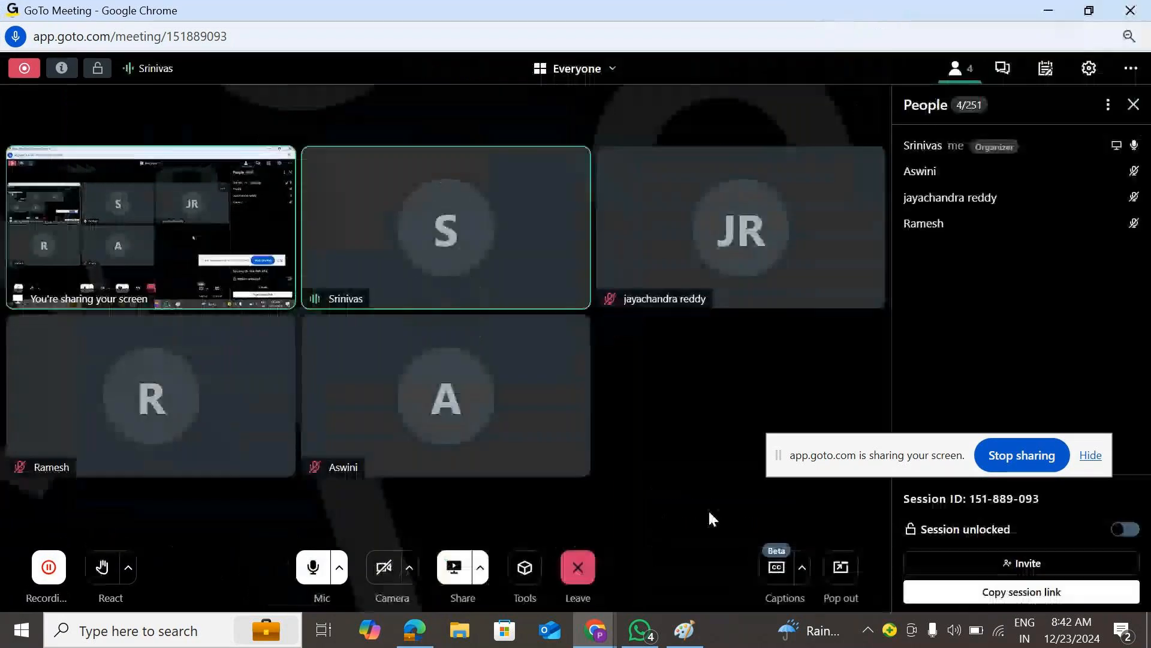
click(687, 641)
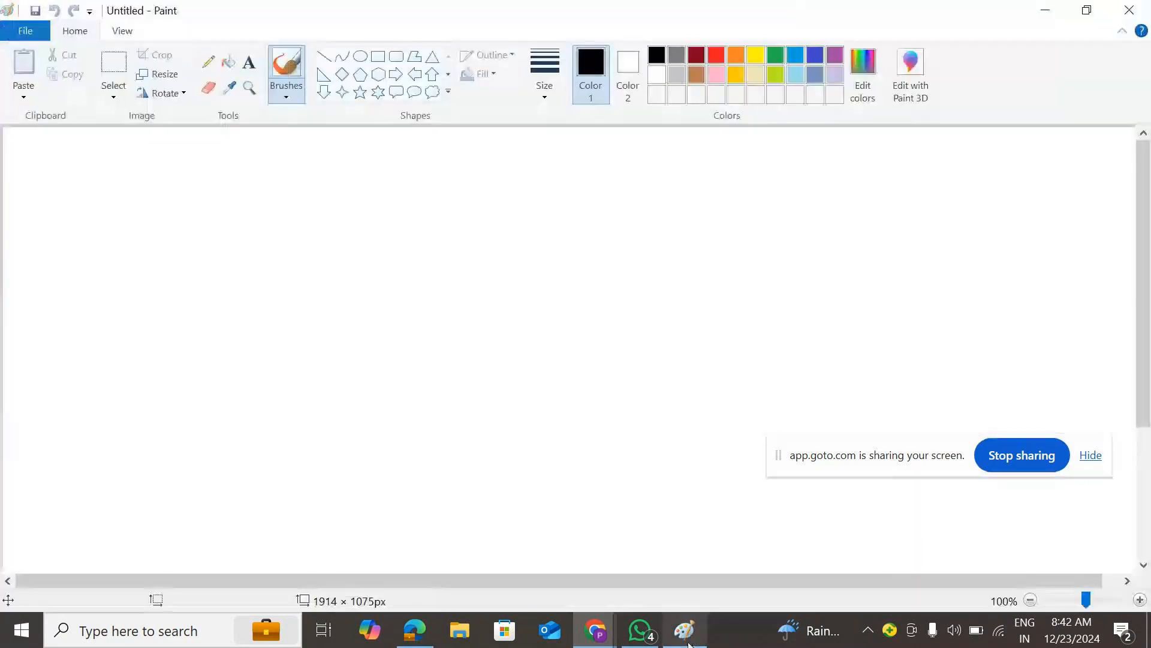
- Draw a large rounded rectangle across the canvas and a small rounded box to its left
click(393, 57)
mouse_move(305, 191)
mouse_down()
mouse_move(544, 259)
mouse_move(686, 358)
mouse_move(712, 418)
mouse_move(785, 419)
mouse_move(802, 456)
mouse_up()
click(346, 146)
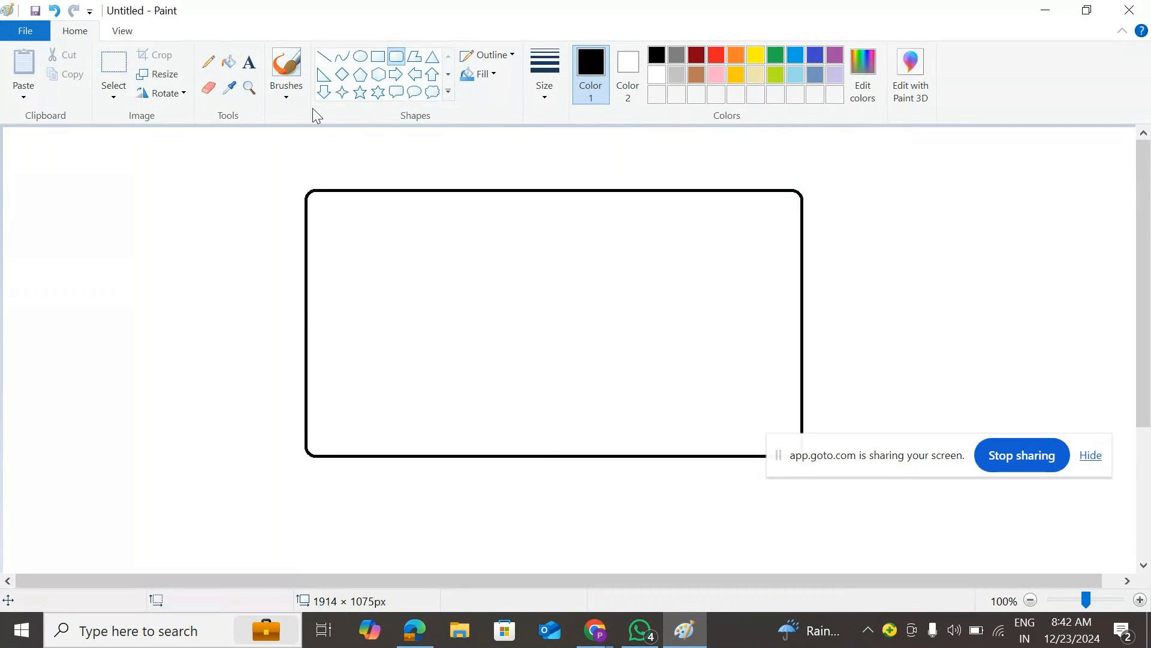
drag(64, 207, 130, 287)
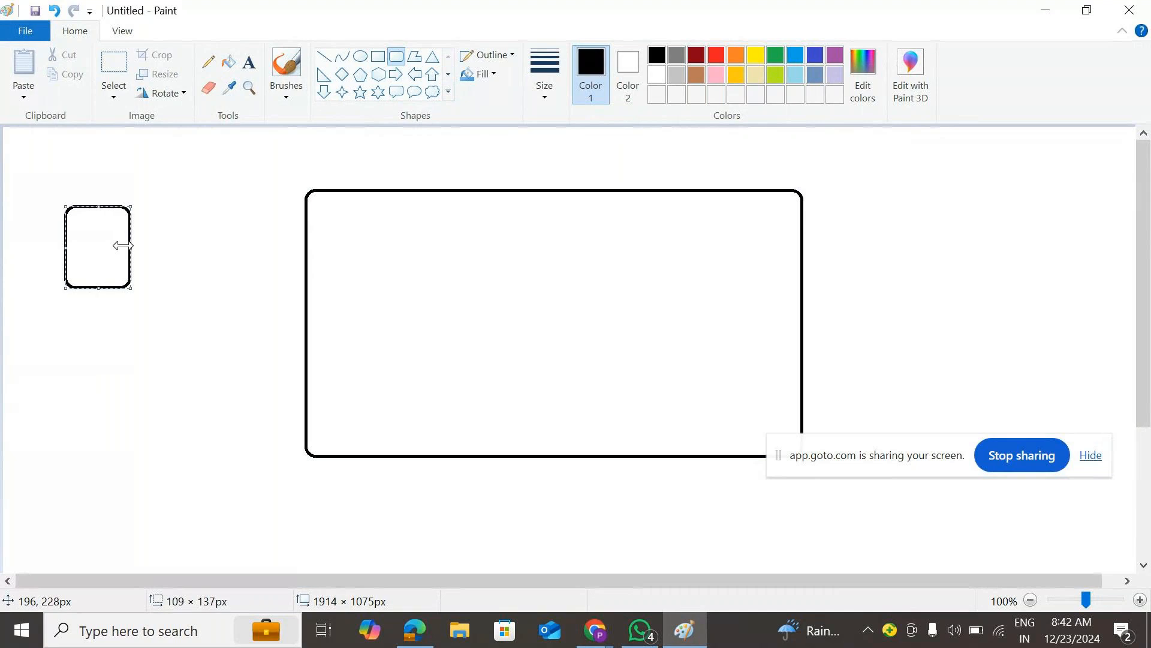
- Add a right-pointing block arrow on the large rectangle's left edge
click(396, 73)
drag(286, 242, 350, 323)
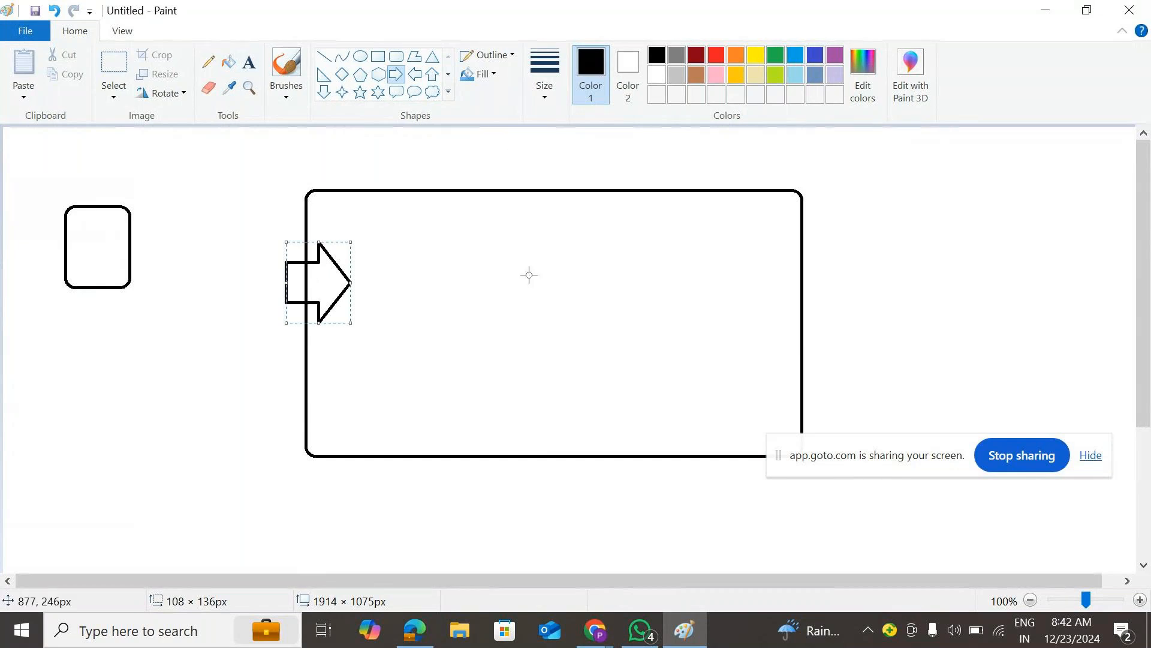
click(839, 180)
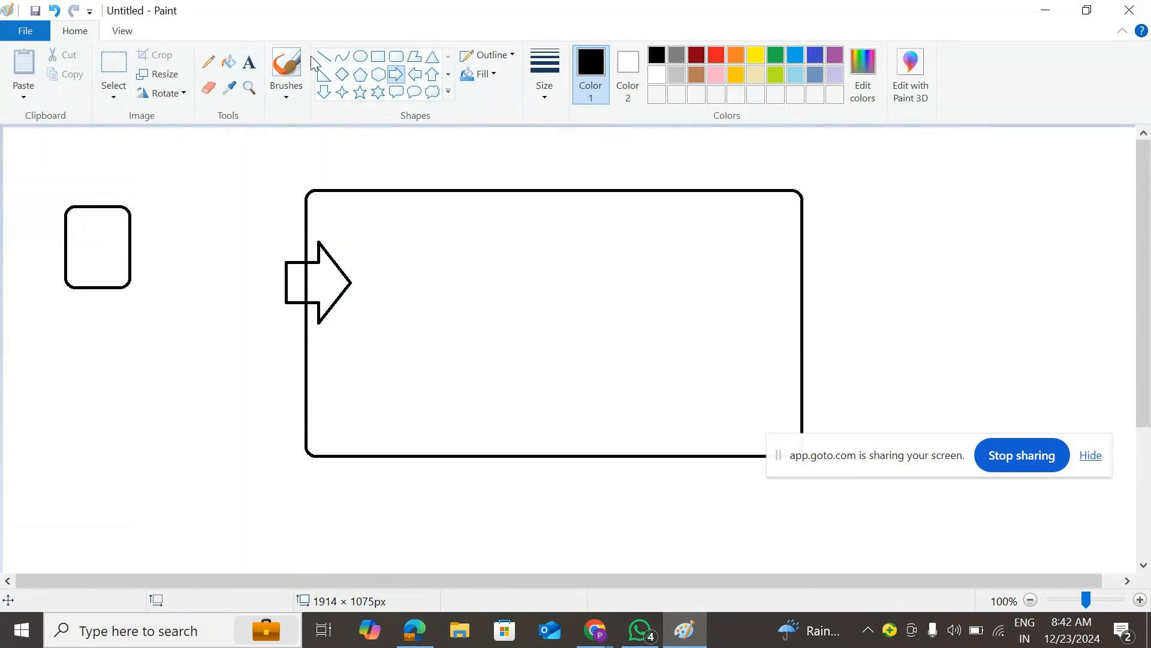
click(208, 61)
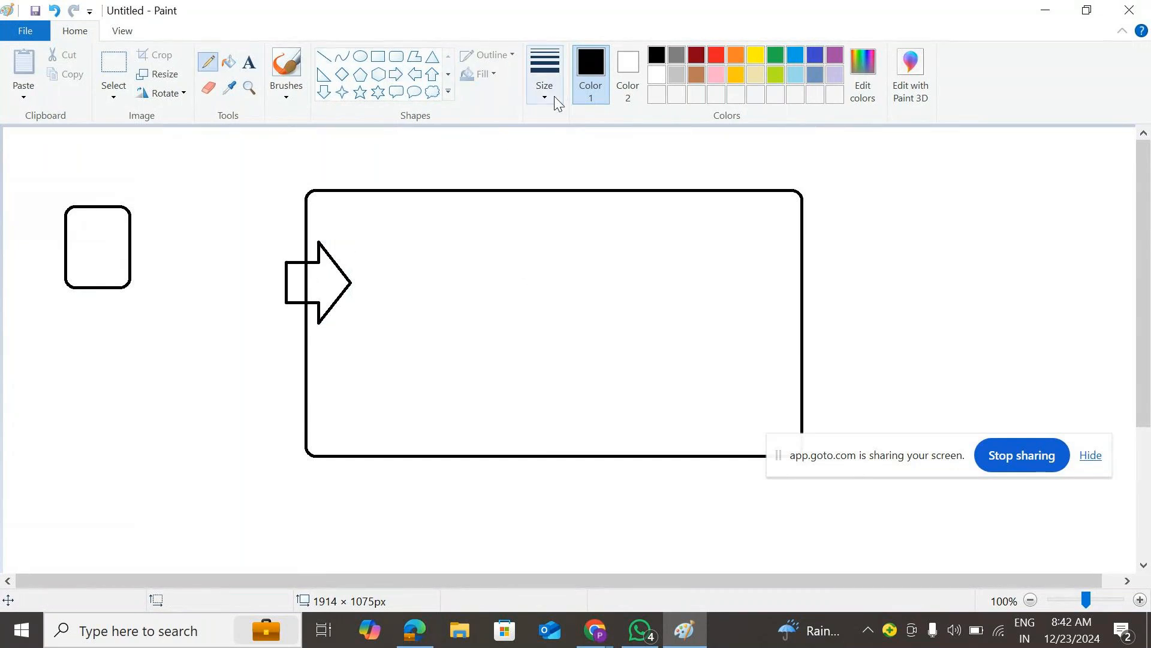
- With the thickest pencil, draw three vertical dividers, a small box and a curve inside the rectangle
click(554, 96)
click(581, 237)
mouse_move(469, 192)
mouse_down()
mouse_move(483, 327)
mouse_move(476, 453)
mouse_up()
mouse_move(375, 348)
mouse_down()
mouse_move(382, 378)
mouse_move(379, 367)
mouse_move(438, 334)
mouse_move(421, 400)
mouse_move(382, 401)
mouse_up()
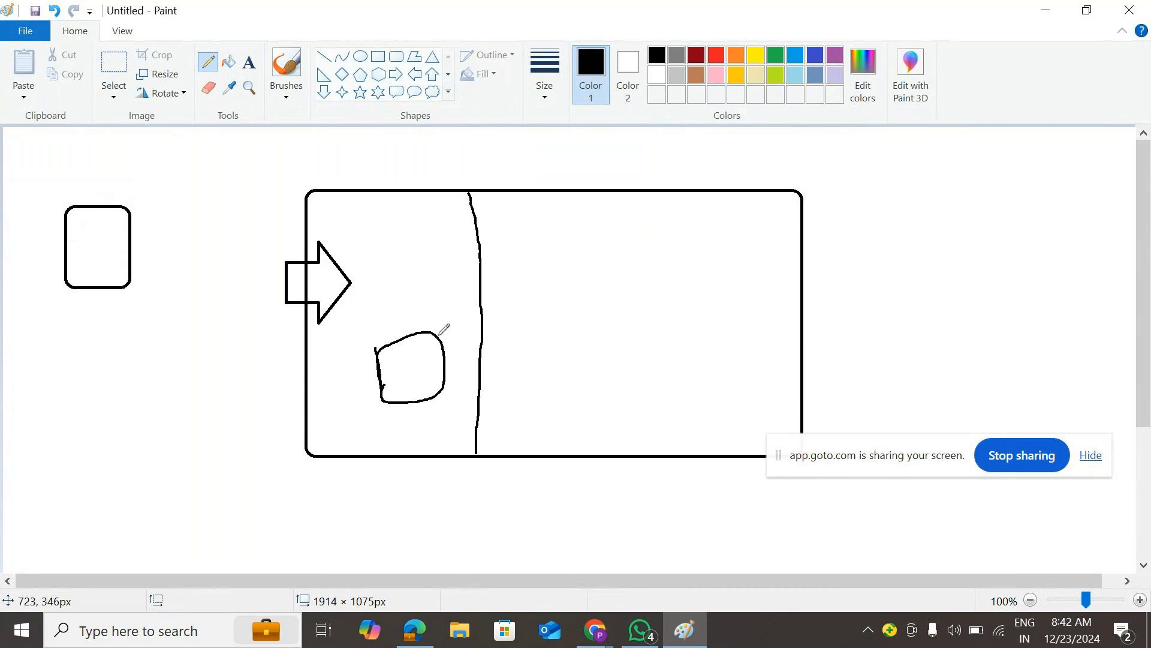
drag(447, 358, 524, 326)
drag(599, 202, 612, 434)
drag(703, 201, 710, 424)
- Add a small right arrow across the curve and start a freehand loop above the first divider
click(396, 74)
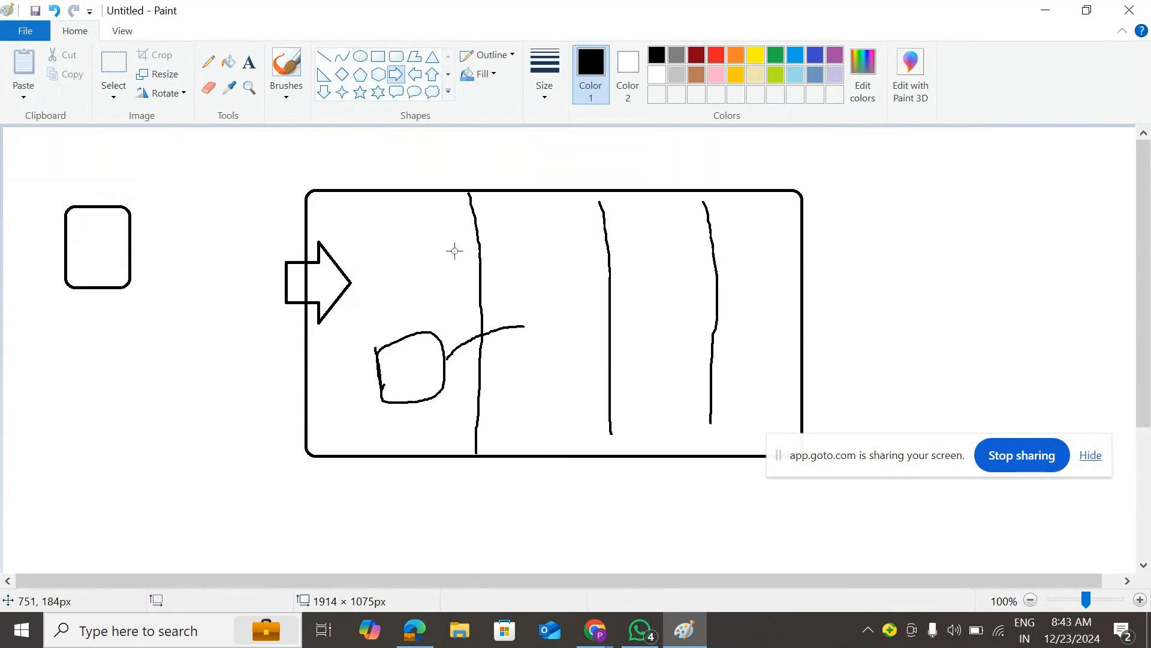
mouse_move(468, 297)
mouse_down()
mouse_move(499, 317)
mouse_move(517, 371)
mouse_up()
click(209, 62)
click(552, 92)
click(581, 235)
mouse_move(485, 161)
mouse_down()
mouse_move(492, 303)
mouse_move(576, 471)
mouse_move(824, 452)
mouse_move(832, 271)
mouse_move(796, 183)
mouse_move(579, 131)
mouse_move(494, 189)
mouse_up()
- Draw an X and a line across the loop's top, cross out the small arrow, and begin a label
drag(377, 222, 422, 243)
drag(410, 212, 389, 252)
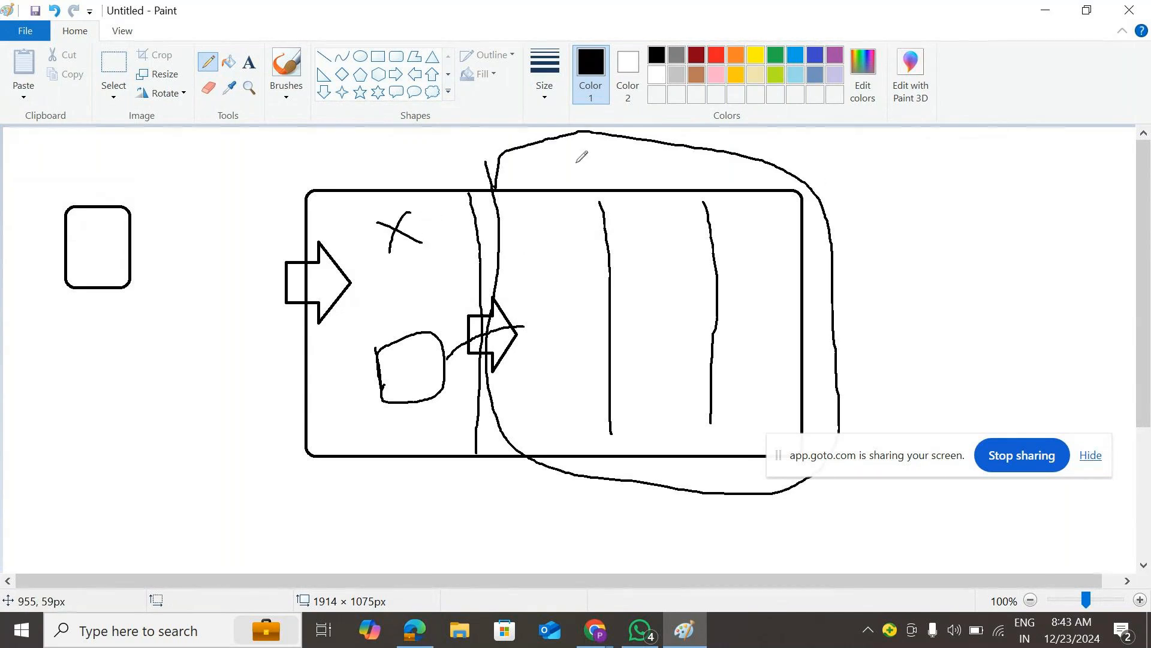
drag(570, 163, 862, 154)
drag(462, 292, 539, 376)
drag(520, 286, 455, 379)
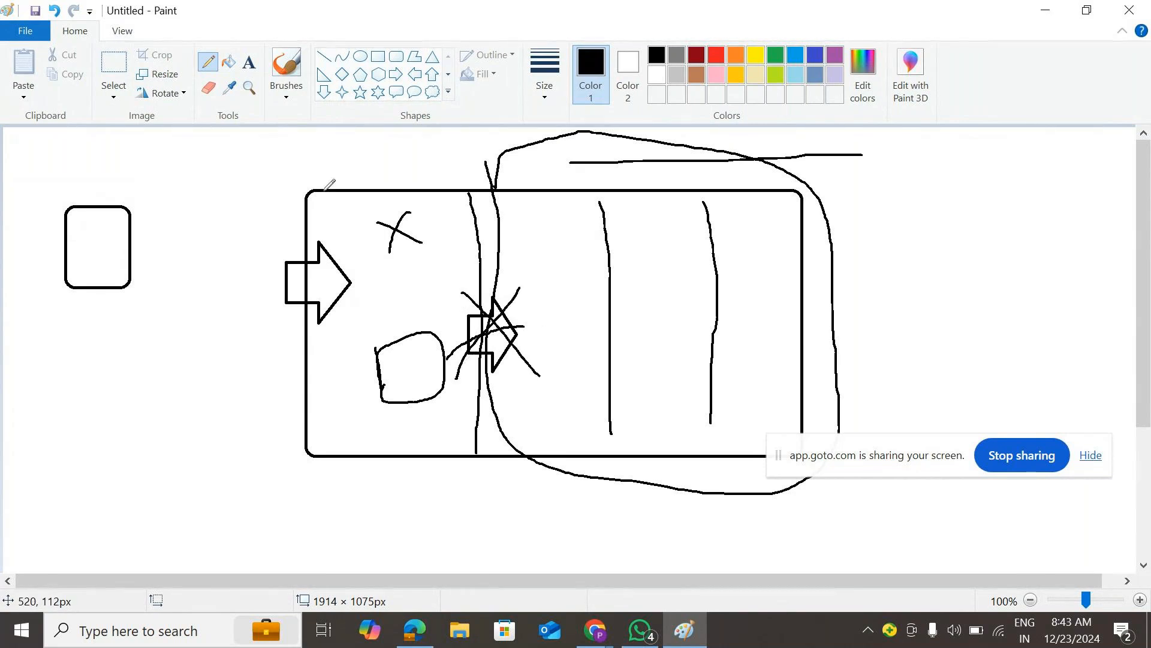
drag(949, 461, 981, 616)
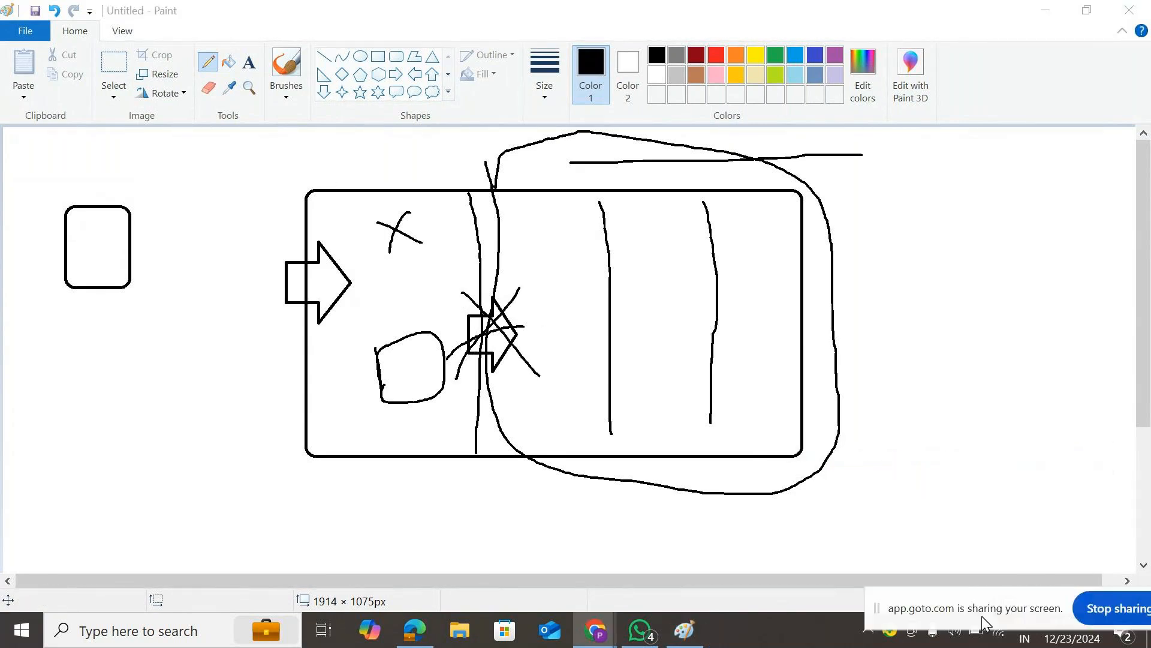
drag(537, 234, 512, 265)
mouse_move(501, 283)
mouse_down()
mouse_move(528, 261)
mouse_move(544, 278)
mouse_up()
- Finish writing 'Filter' and draw a double-line arrow to a U shape labelled 'Sliced'
click(534, 256)
mouse_move(543, 235)
mouse_down()
mouse_move(556, 264)
mouse_move(606, 254)
mouse_move(580, 230)
mouse_up()
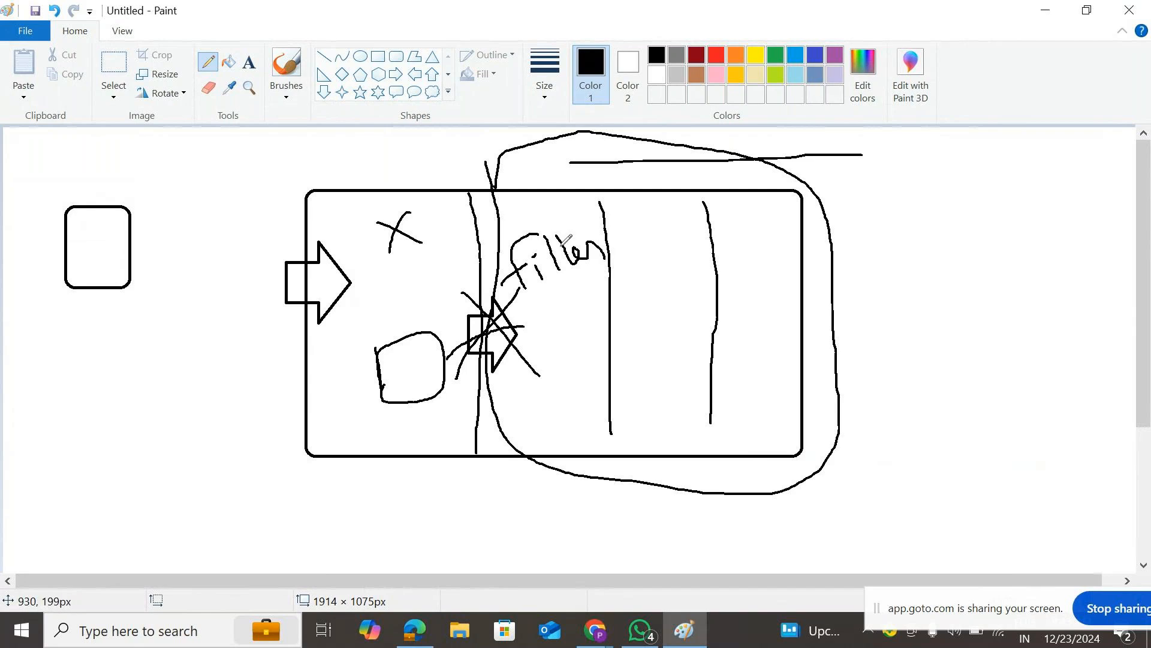
drag(836, 277, 946, 263)
drag(840, 319, 948, 302)
mouse_move(915, 225)
mouse_down()
mouse_move(965, 279)
mouse_move(932, 339)
mouse_up()
mouse_move(1007, 260)
mouse_down()
mouse_move(1014, 289)
mouse_move(1049, 246)
mouse_move(1019, 182)
mouse_move(1044, 173)
mouse_move(1027, 193)
mouse_up()
mouse_move(1054, 142)
mouse_down()
mouse_move(1054, 176)
mouse_move(1095, 174)
mouse_move(1105, 157)
mouse_move(1125, 172)
mouse_up()
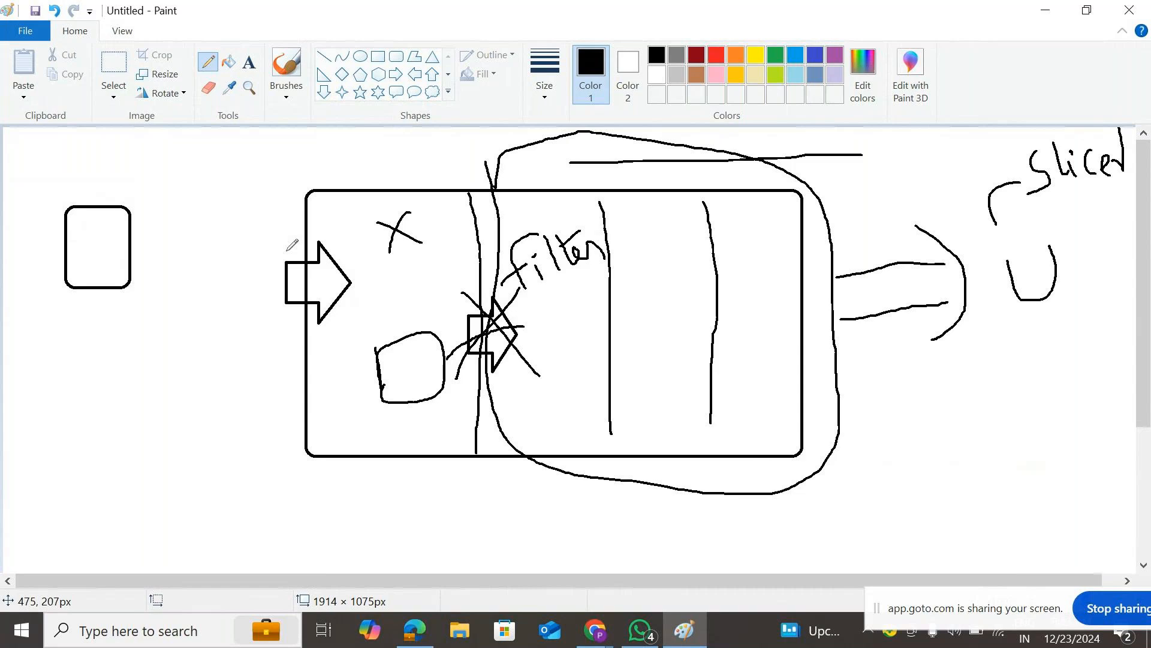
- Link the small left box into the rectangle with curves and redraw a divider by Filter
mouse_move(115, 252)
mouse_down()
mouse_move(169, 226)
mouse_move(379, 210)
mouse_move(393, 318)
mouse_up()
mouse_move(116, 270)
mouse_down()
mouse_move(153, 240)
mouse_move(387, 214)
mouse_move(399, 327)
mouse_up()
mouse_move(135, 249)
mouse_down()
mouse_move(395, 315)
mouse_move(418, 285)
mouse_up()
drag(424, 284, 415, 329)
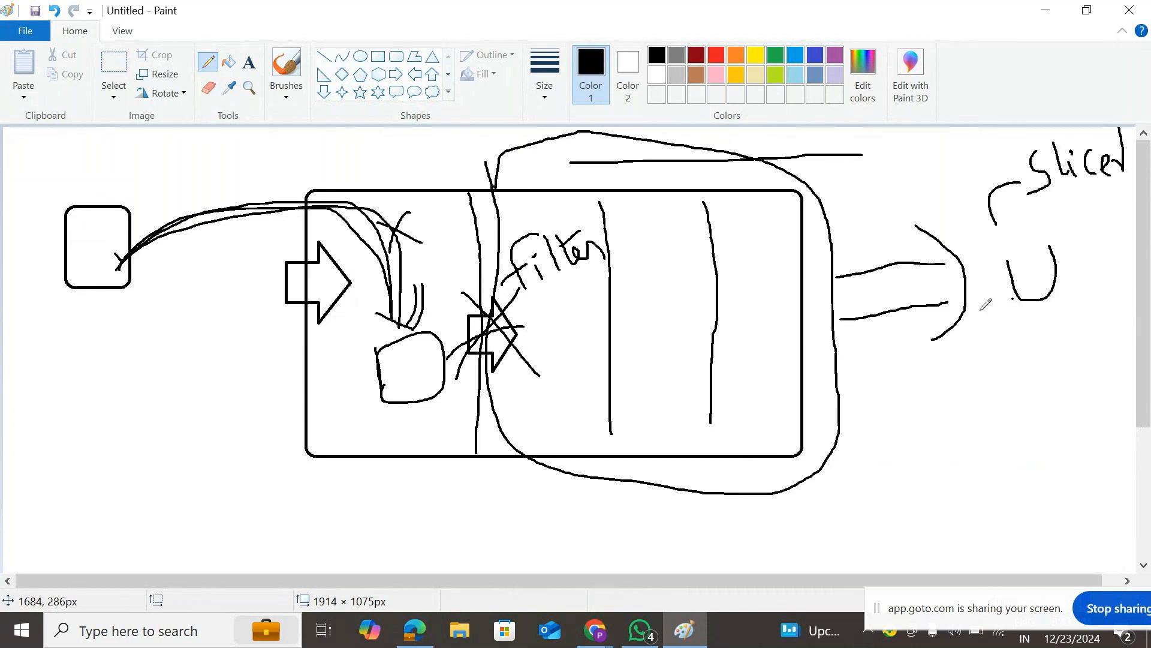
mouse_move(504, 174)
mouse_down()
mouse_move(504, 304)
mouse_move(571, 460)
mouse_move(797, 440)
mouse_move(813, 291)
mouse_move(569, 161)
mouse_move(533, 173)
mouse_up()
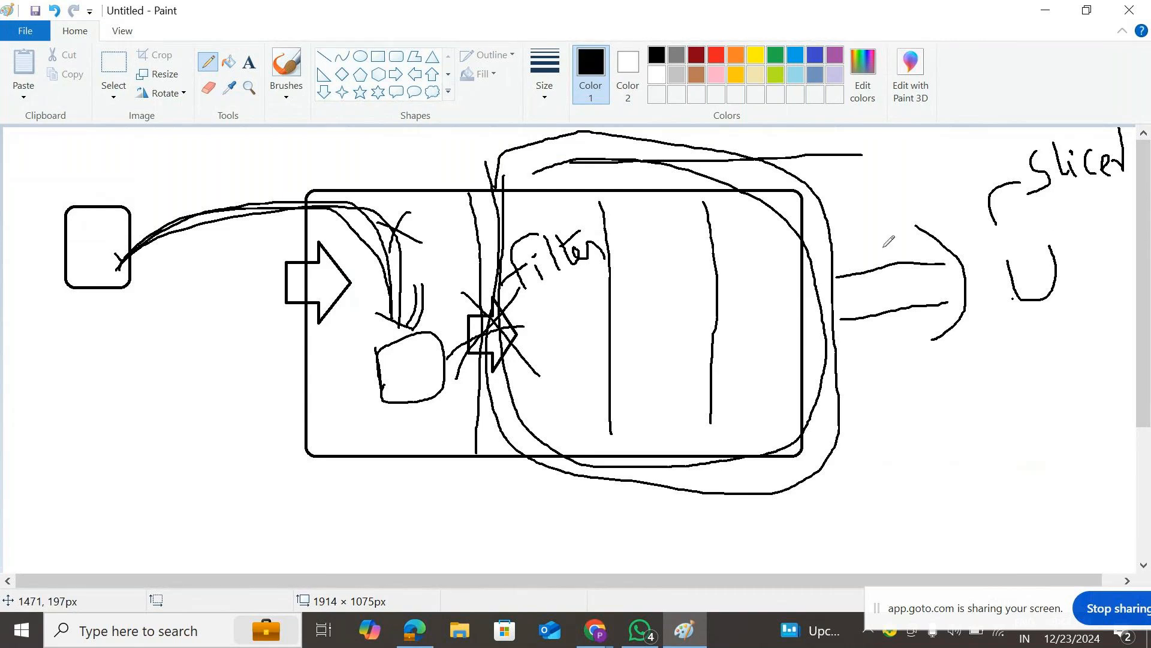
- Thicken both shafts of the arrow and circle the U shape
drag(830, 281, 930, 257)
drag(855, 312, 962, 288)
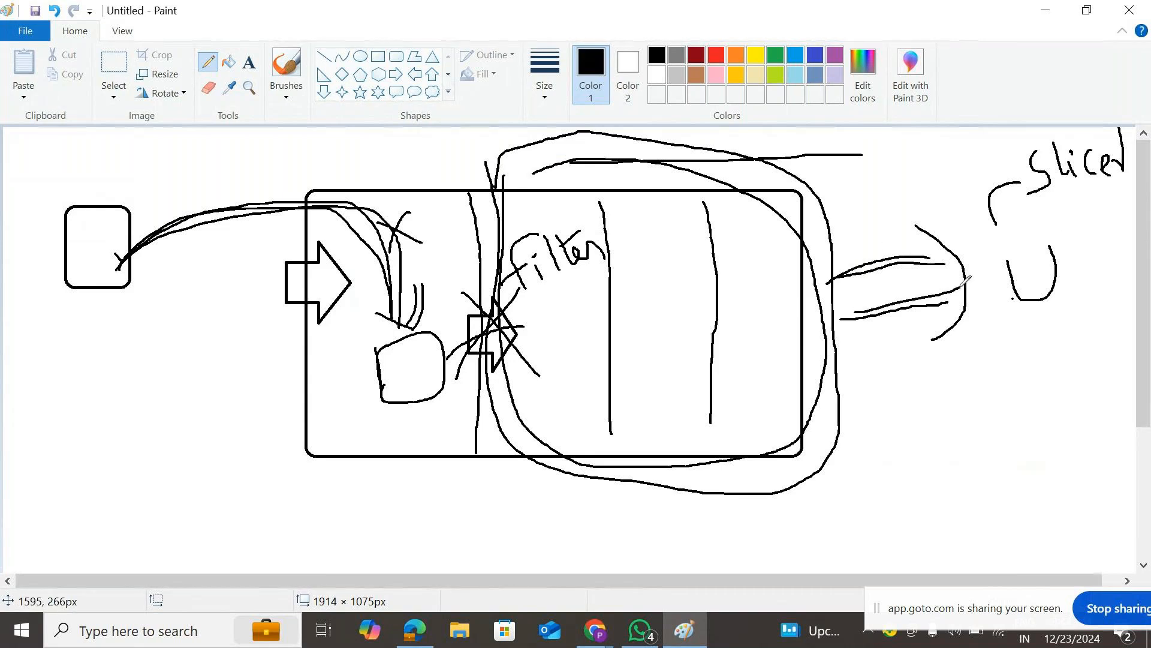
mouse_move(1070, 225)
mouse_down()
mouse_move(978, 260)
mouse_move(1009, 320)
mouse_move(1087, 278)
mouse_move(1058, 229)
mouse_up()
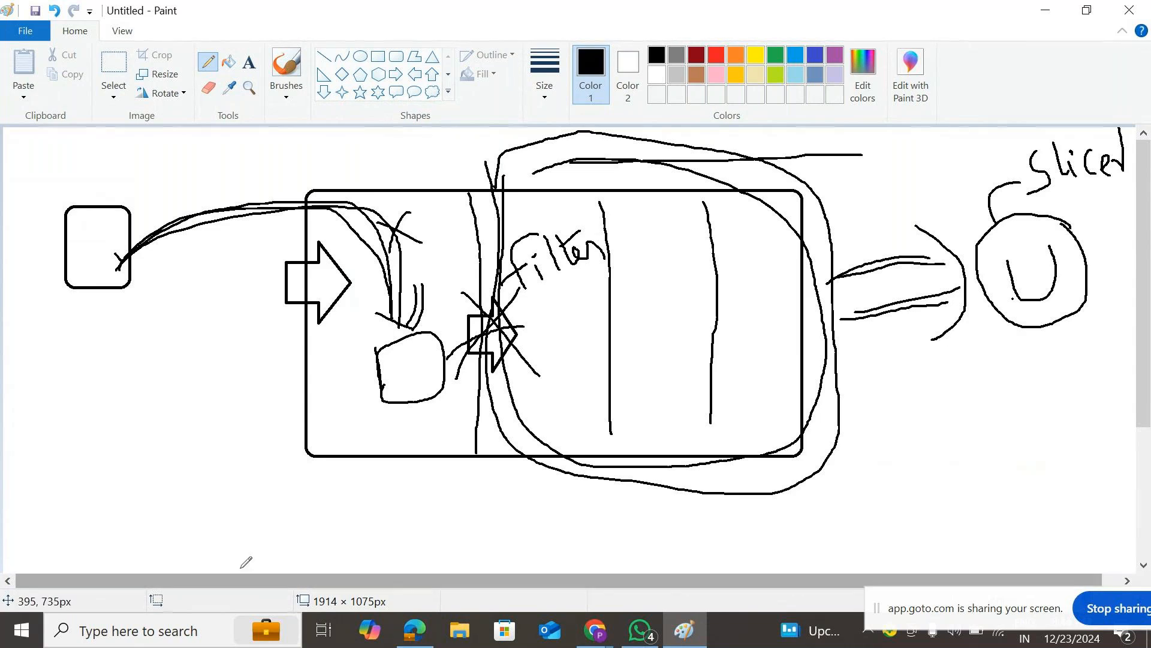
drag(242, 581, 261, 581)
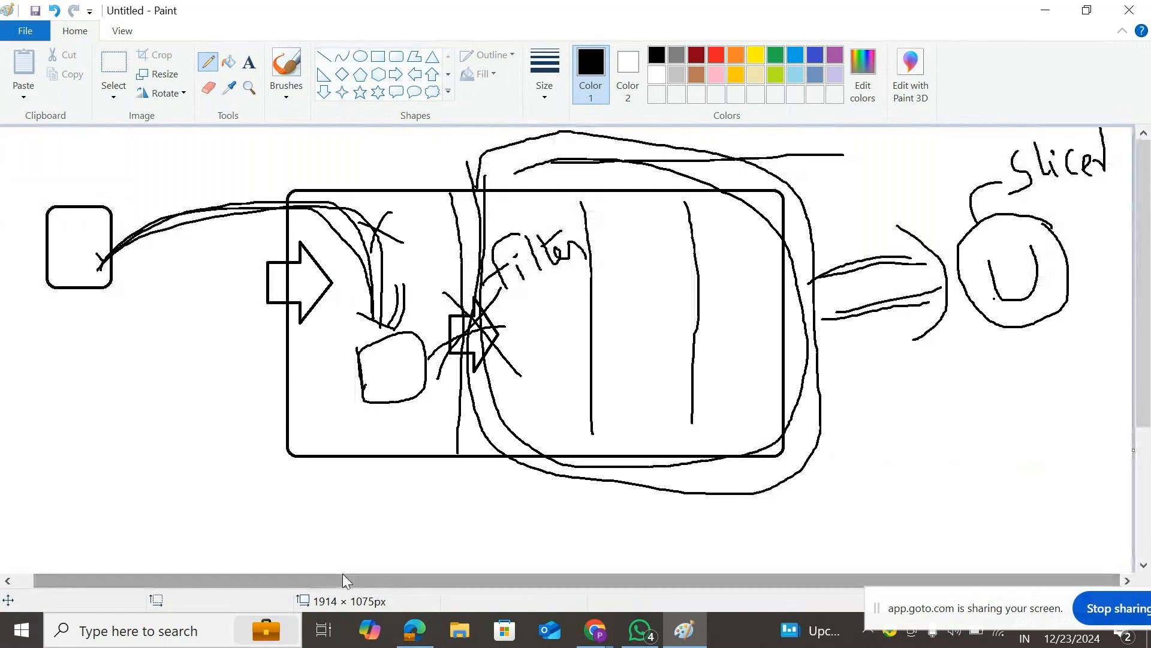
scroll(446, 262, down, 5)
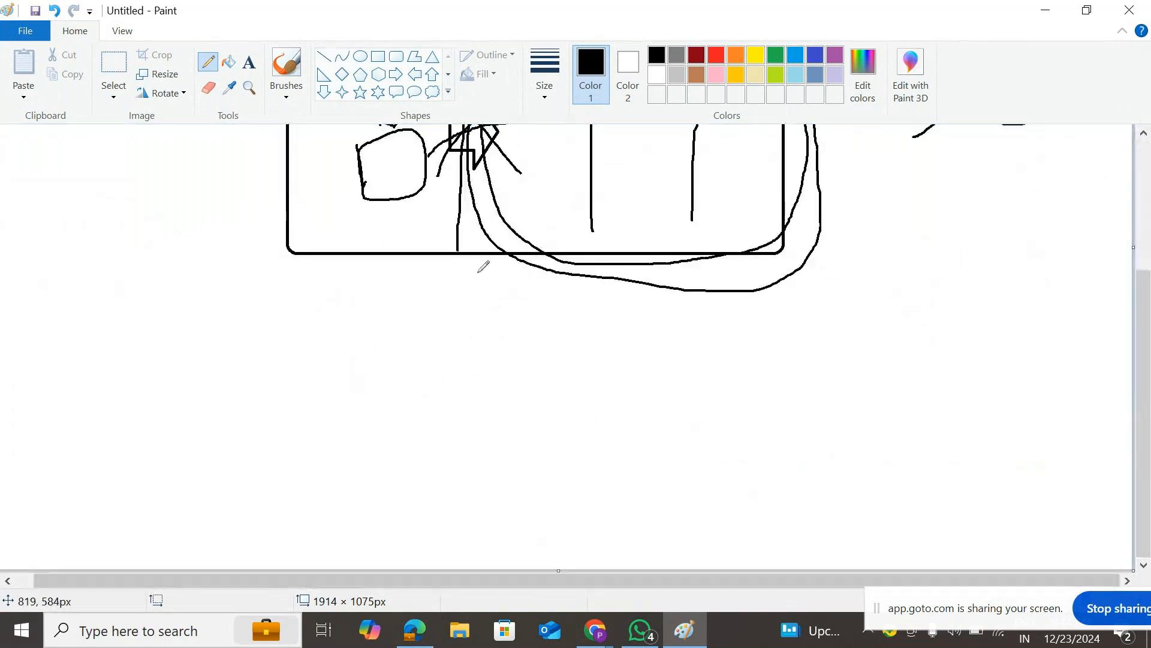
- Switch to red and trace a loop around the Filter section inside the black loop
scroll(510, 330, up, 5)
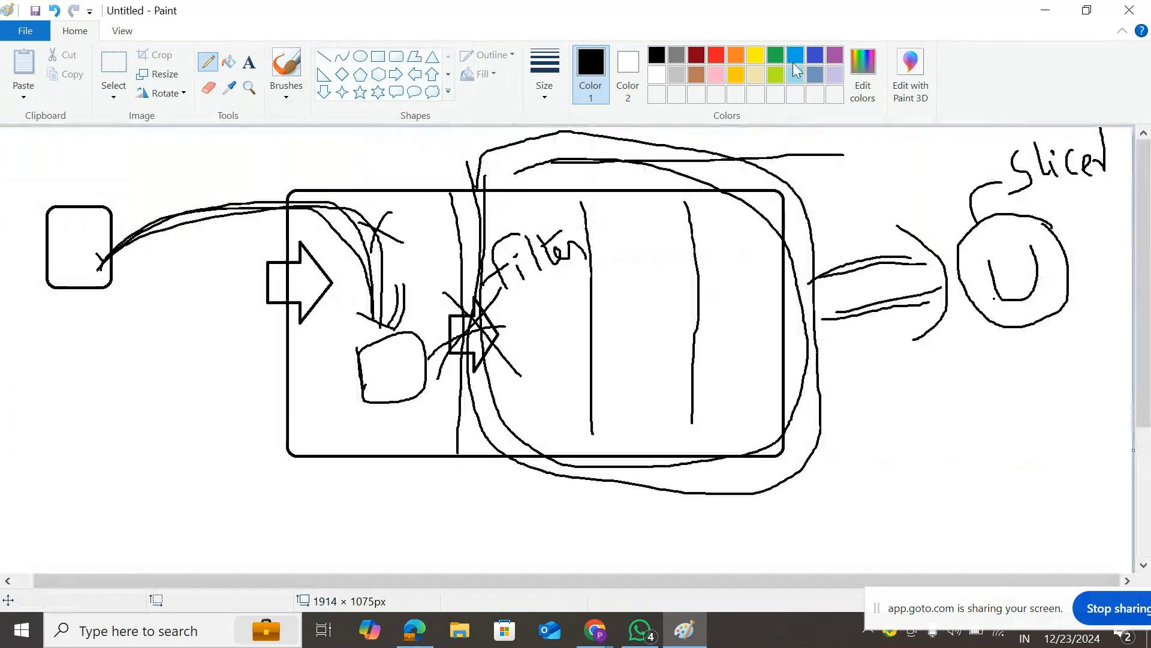
click(716, 54)
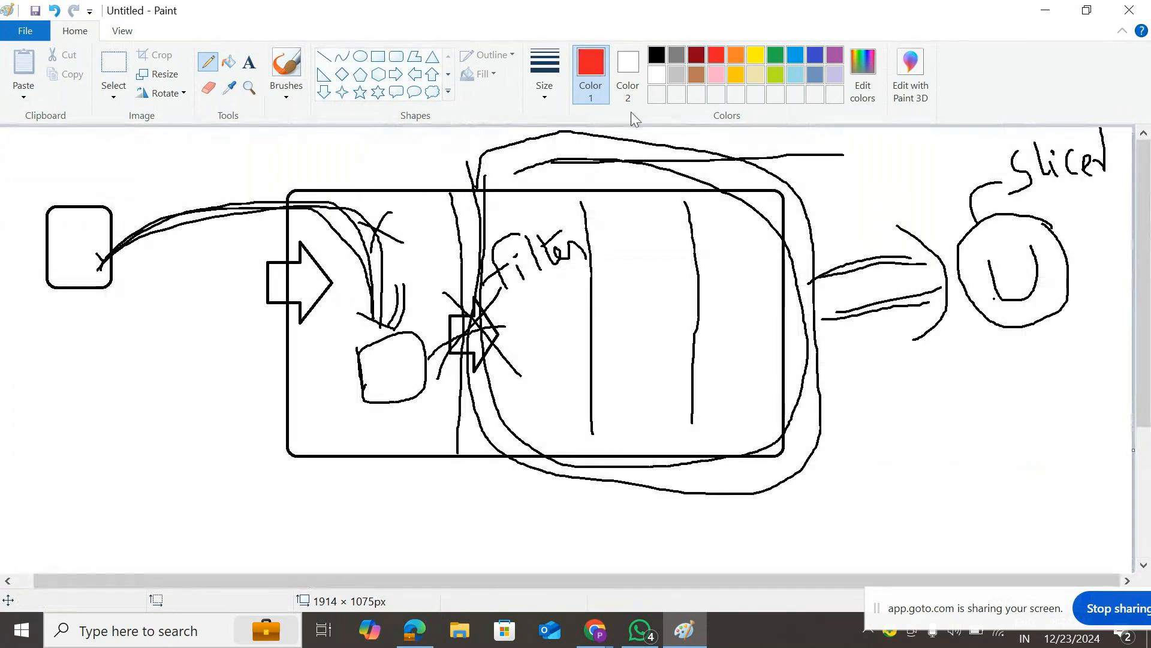
mouse_move(493, 160)
mouse_down()
mouse_move(461, 336)
mouse_move(598, 467)
mouse_move(812, 404)
mouse_move(810, 264)
mouse_move(635, 154)
mouse_move(486, 161)
mouse_up()
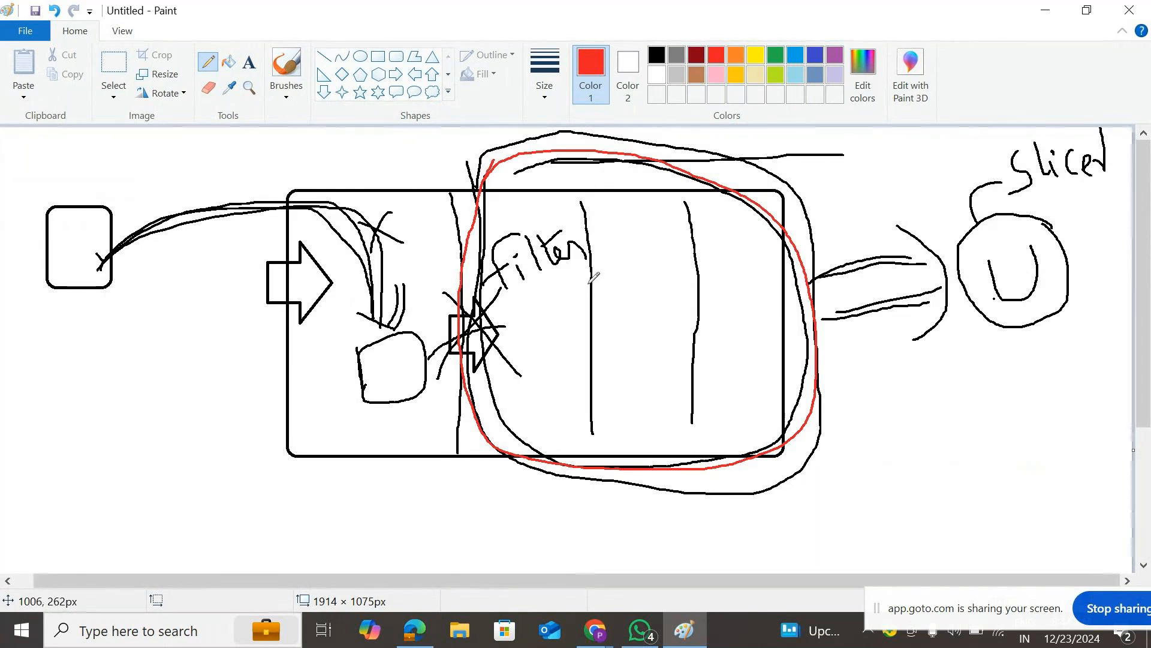
scroll(656, 304, down, 3)
scroll(653, 301, up, 3)
scroll(654, 301, down, 3)
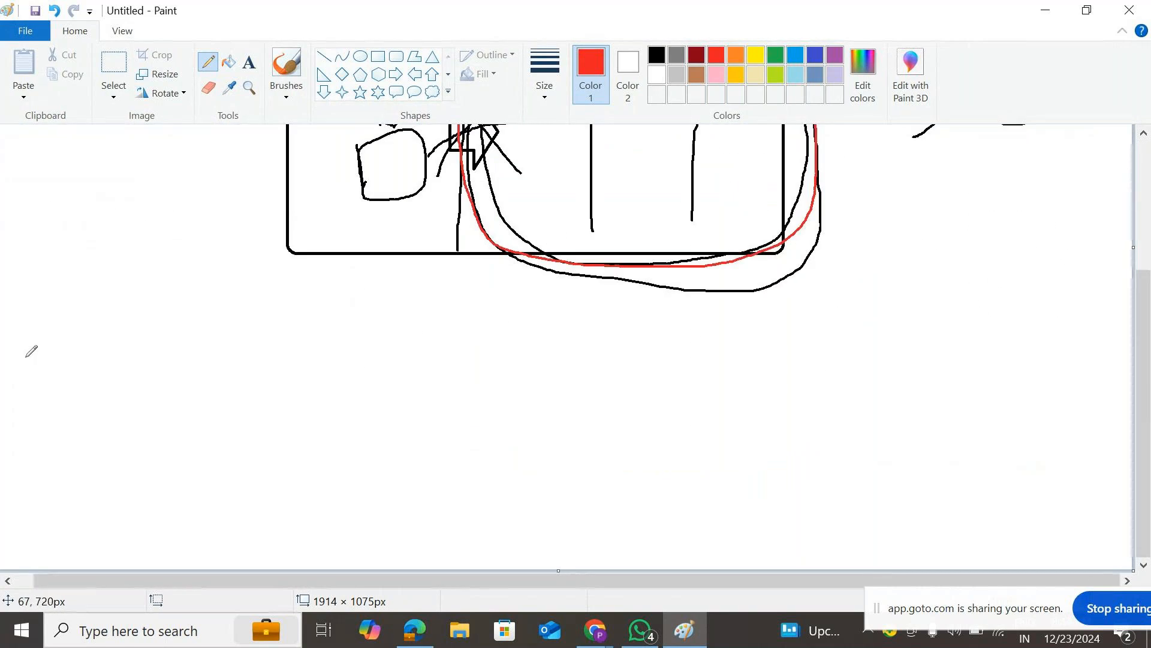
- In red, write a circled S with a line to a red box and label the box
mouse_move(41, 345)
mouse_down()
mouse_move(62, 370)
mouse_move(39, 389)
mouse_up()
mouse_move(55, 330)
mouse_down()
mouse_move(2, 384)
mouse_move(89, 401)
mouse_move(99, 366)
mouse_move(67, 310)
mouse_up()
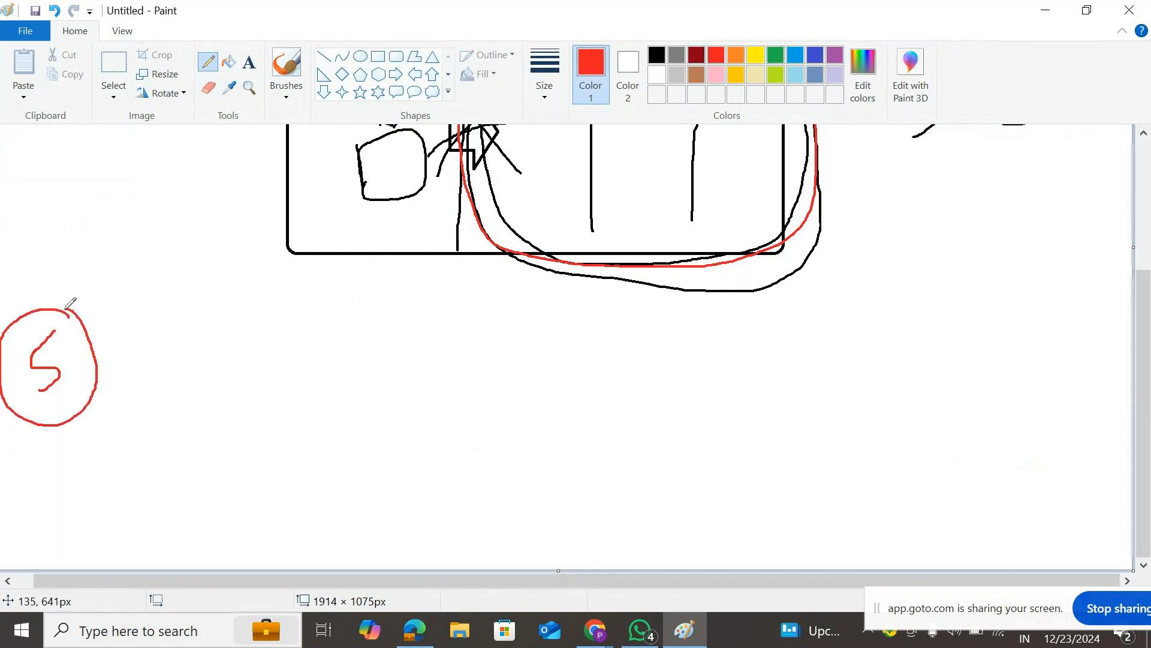
mouse_move(68, 370)
mouse_down()
mouse_move(111, 348)
mouse_move(282, 351)
mouse_move(293, 362)
mouse_up()
mouse_move(296, 320)
mouse_down()
mouse_move(289, 420)
mouse_move(316, 432)
mouse_move(440, 421)
mouse_move(432, 330)
mouse_move(272, 325)
mouse_up()
mouse_move(348, 358)
mouse_down()
mouse_move(355, 387)
mouse_move(369, 344)
mouse_move(395, 330)
mouse_up()
drag(54, 325, 84, 274)
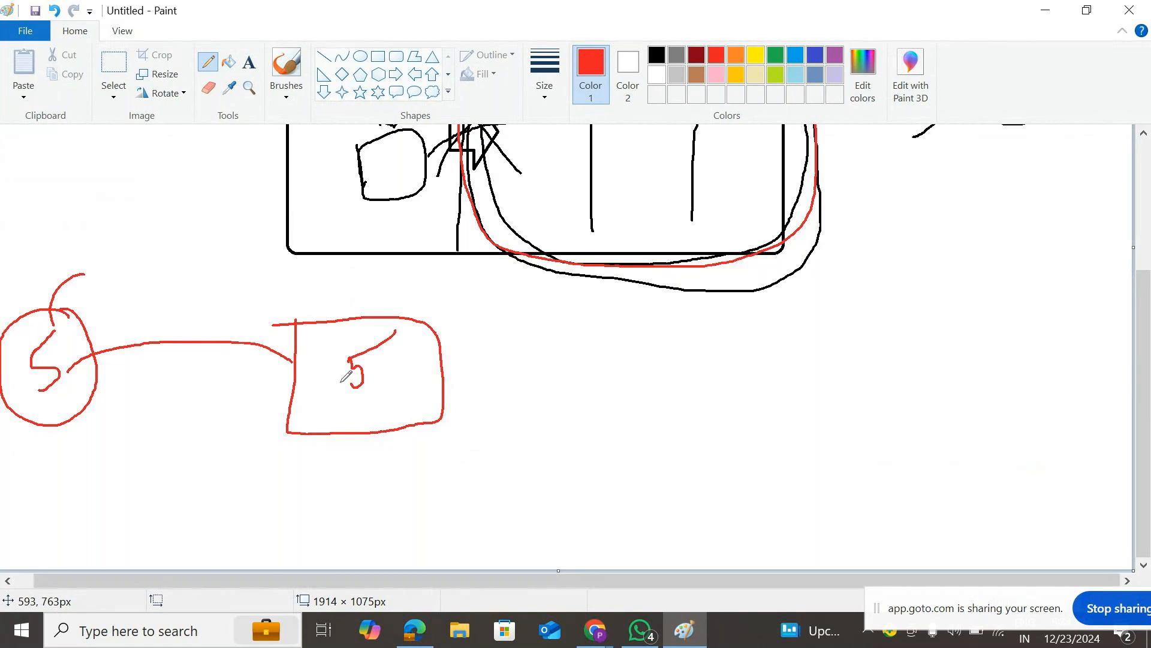
mouse_move(393, 359)
mouse_down()
mouse_move(381, 383)
mouse_move(425, 359)
mouse_move(426, 340)
mouse_up()
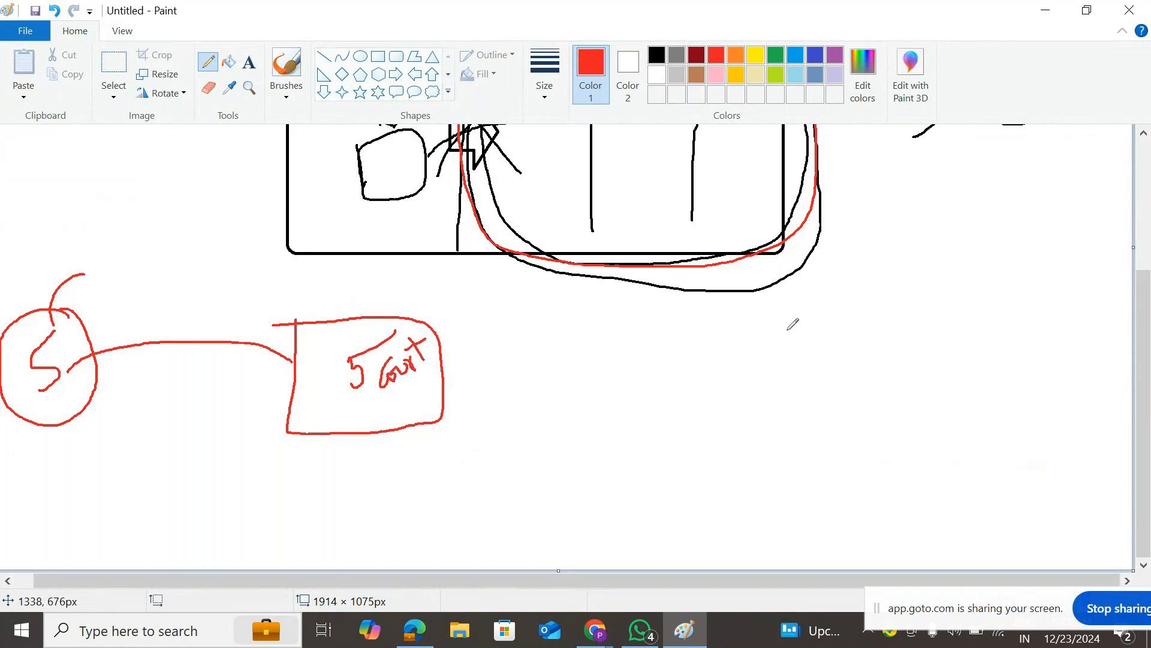
- Draw a red U and an arrow to it from the box, labelled 'filter'
drag(786, 321, 791, 365)
mouse_move(814, 322)
mouse_down()
mouse_move(831, 344)
mouse_move(838, 318)
mouse_up()
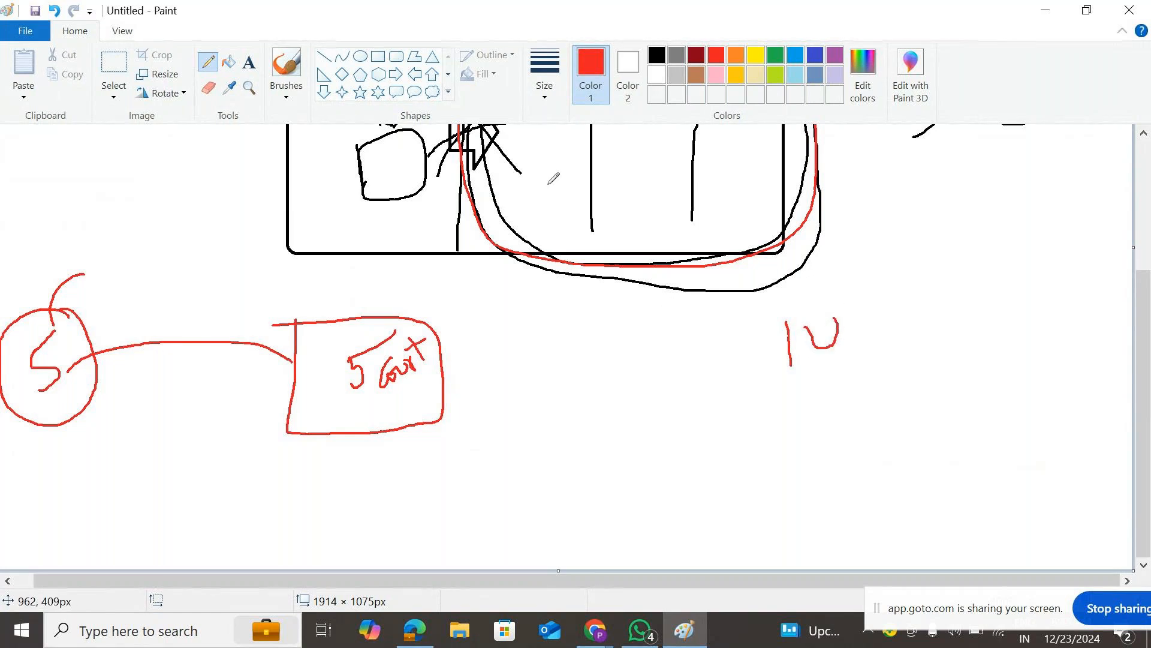
click(446, 350)
drag(447, 350, 702, 339)
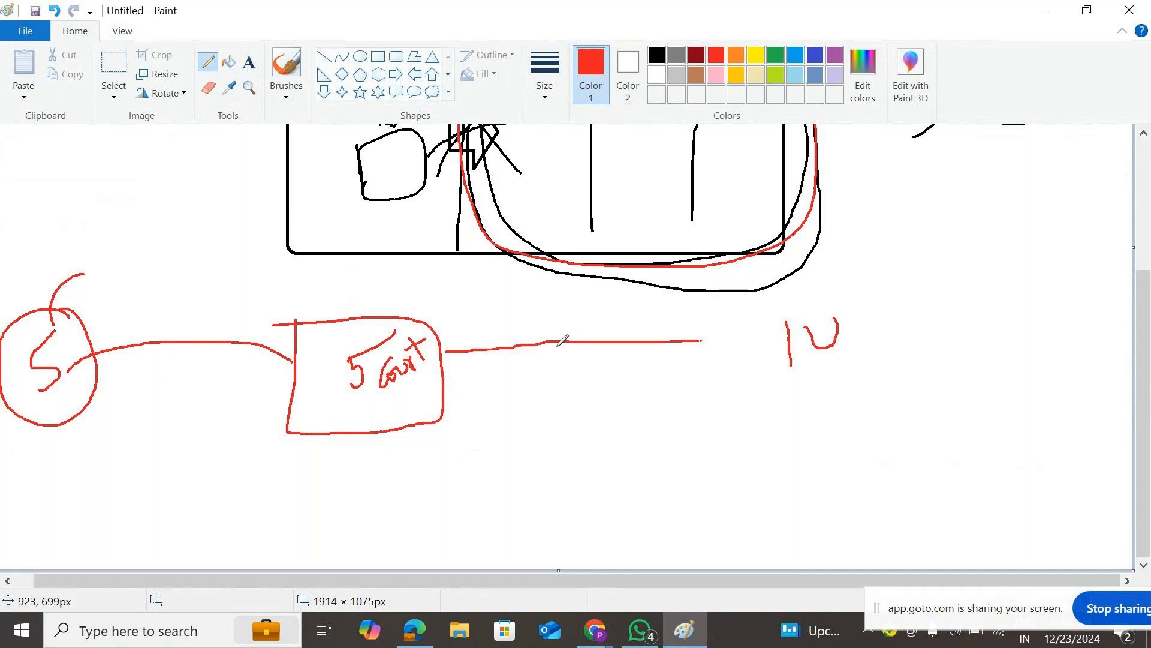
mouse_move(445, 354)
mouse_down()
mouse_move(785, 335)
mouse_move(754, 358)
mouse_up()
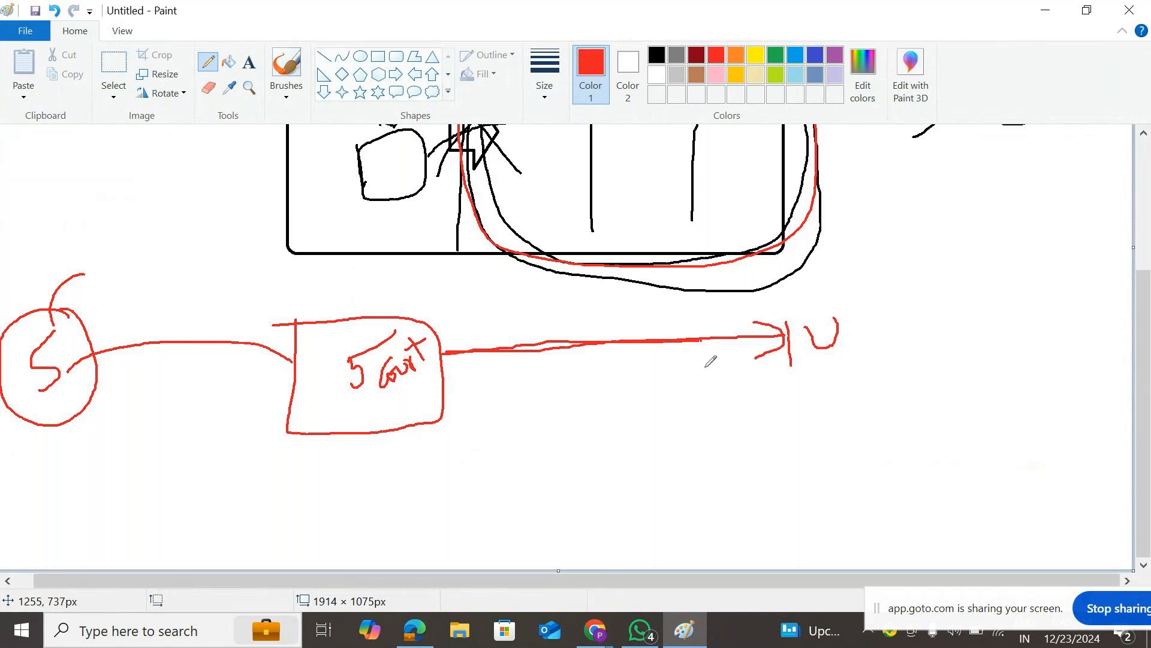
mouse_move(579, 334)
mouse_down()
mouse_move(606, 308)
mouse_move(628, 319)
mouse_move(634, 302)
mouse_up()
drag(642, 307, 645, 318)
click(640, 296)
mouse_move(657, 277)
mouse_down()
mouse_move(661, 301)
mouse_move(683, 287)
mouse_move(707, 298)
mouse_move(687, 278)
mouse_up()
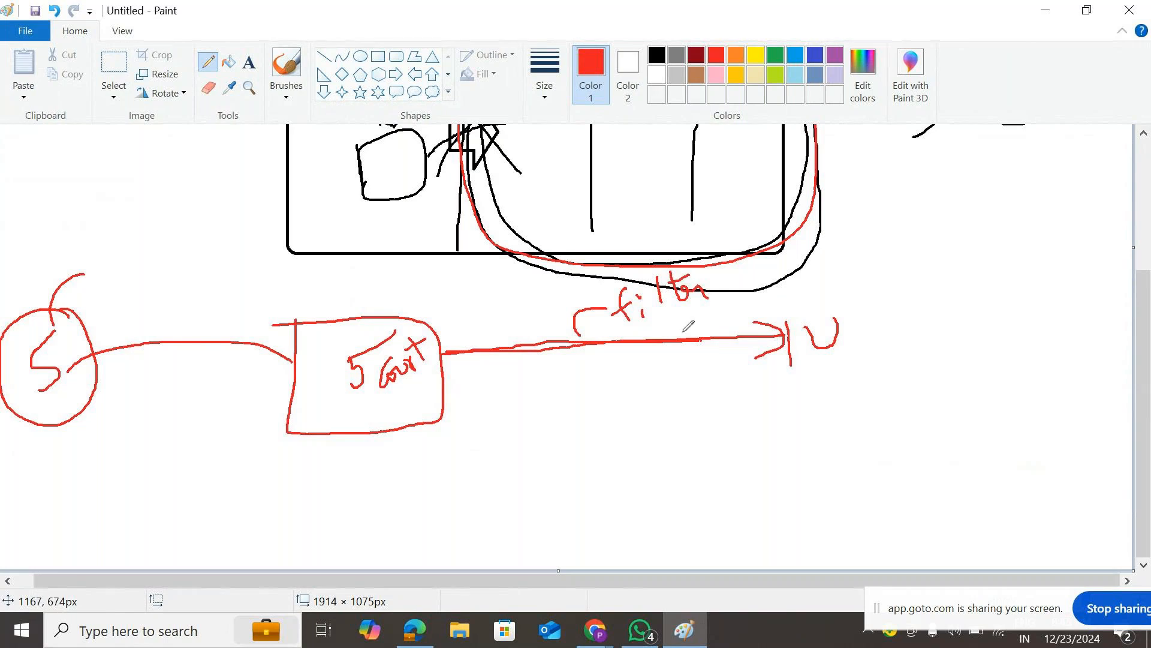
- Add a second red arrow from the box down-right ending at a letter C
mouse_move(442, 343)
mouse_down()
mouse_move(443, 355)
mouse_move(813, 324)
mouse_up()
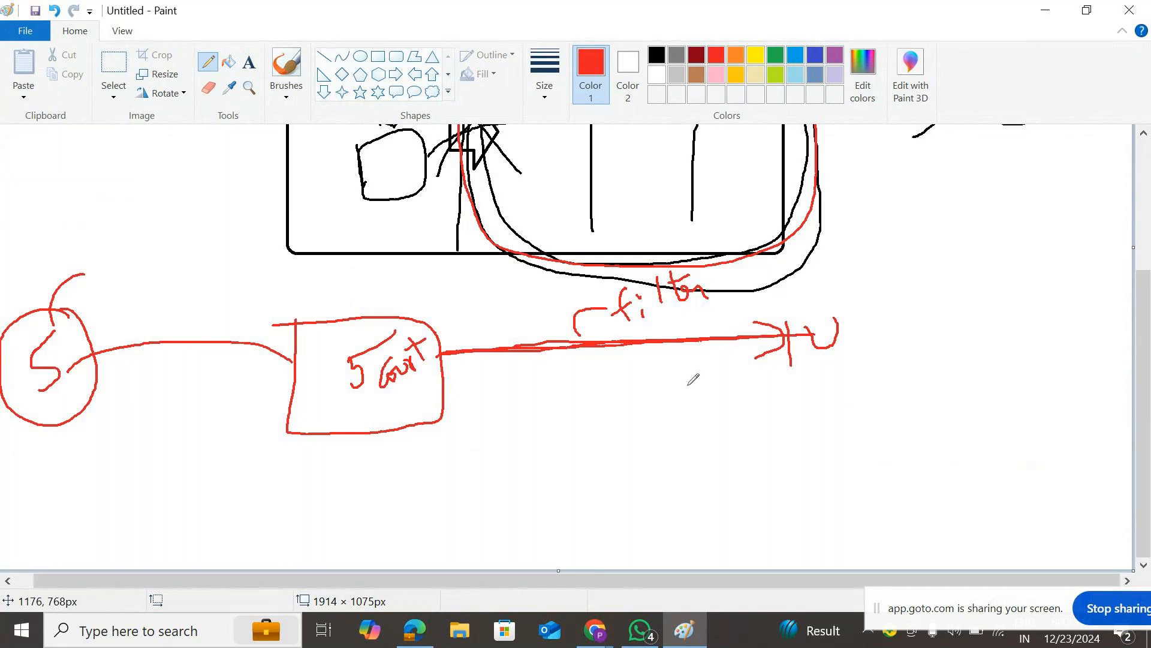
mouse_move(442, 358)
mouse_down()
mouse_move(783, 425)
mouse_move(780, 412)
mouse_move(761, 435)
mouse_up()
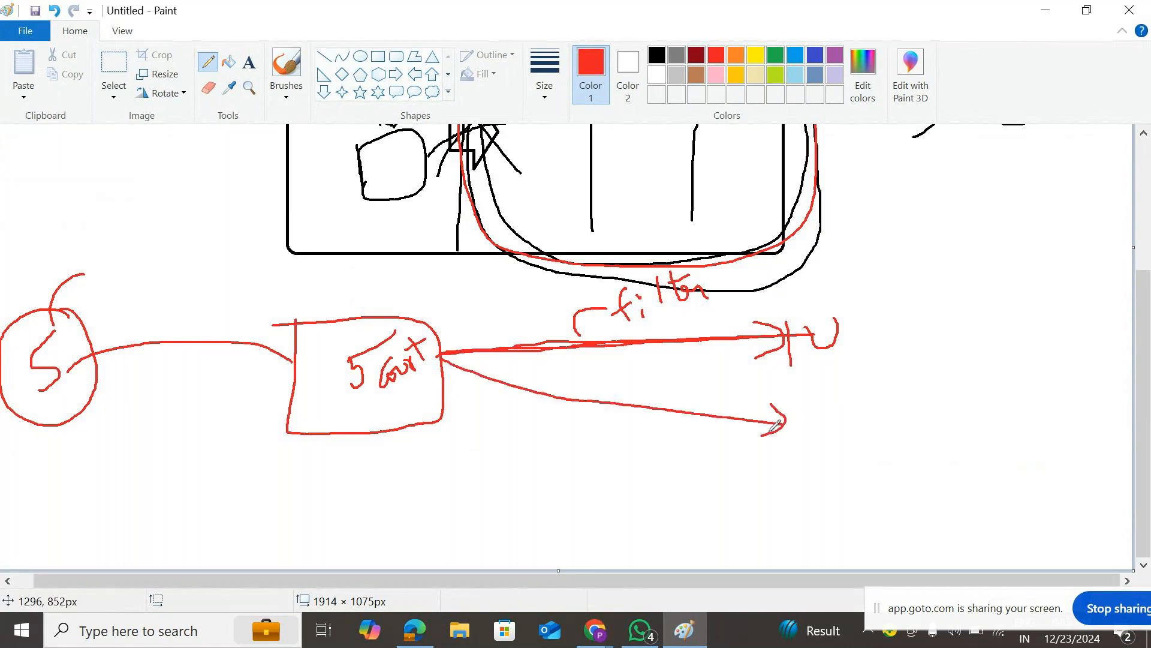
mouse_move(837, 401)
mouse_down()
mouse_move(805, 415)
mouse_move(831, 426)
mouse_up()
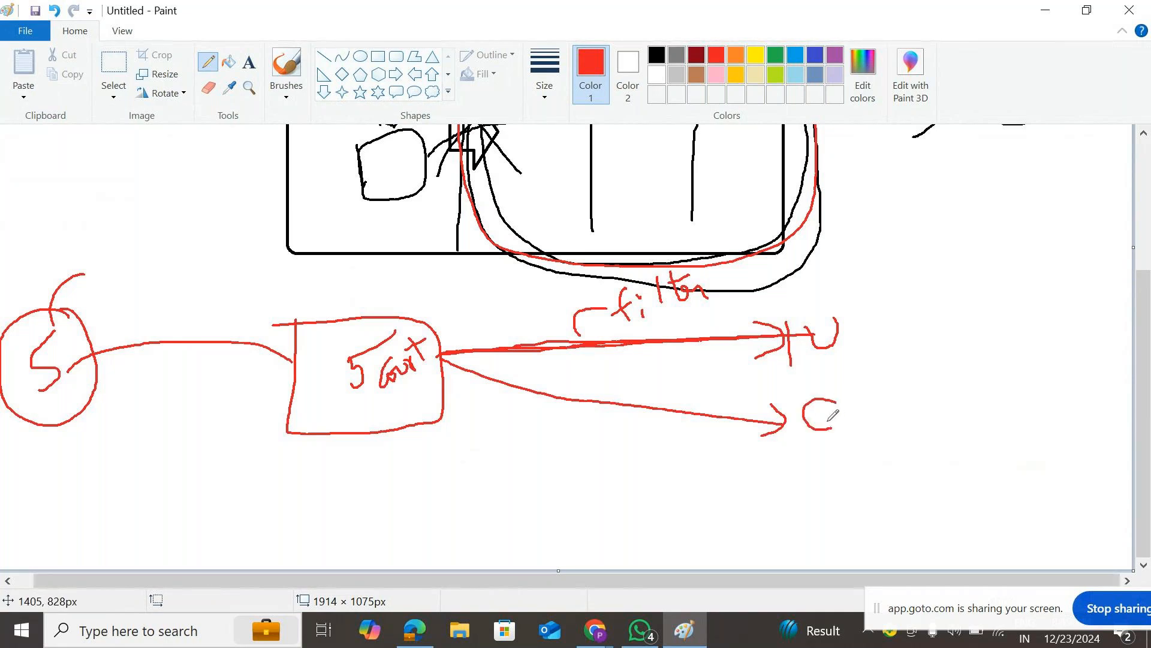
- Switch to dark blue and draw lines from the red box to new US and UK labels
click(815, 55)
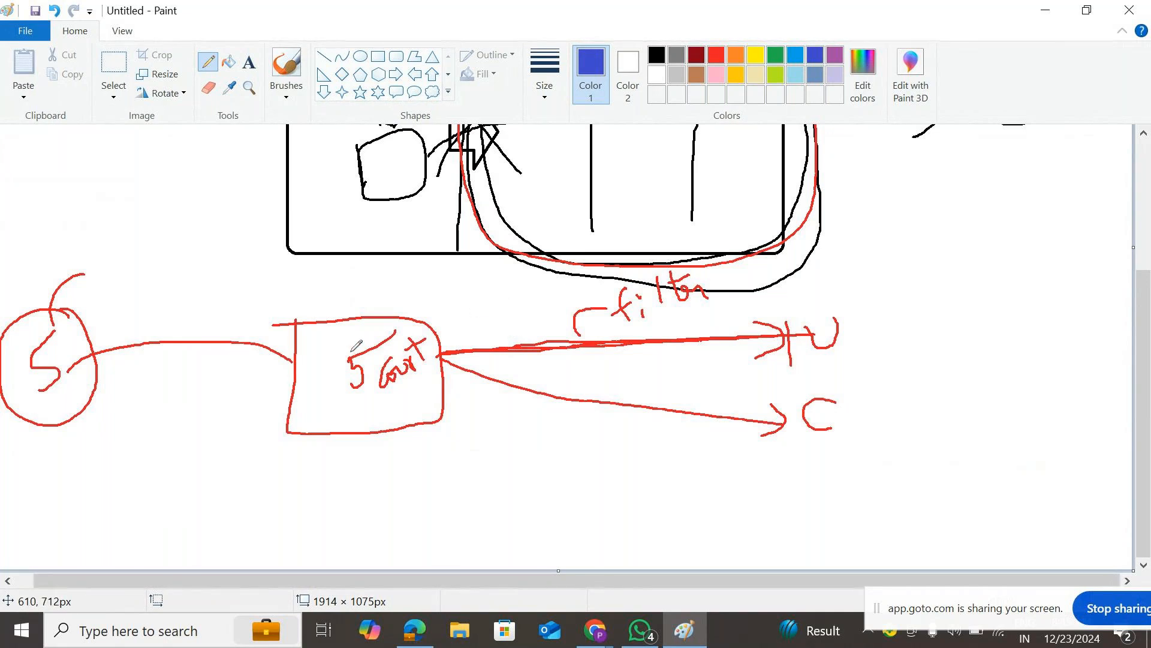
drag(437, 356, 793, 416)
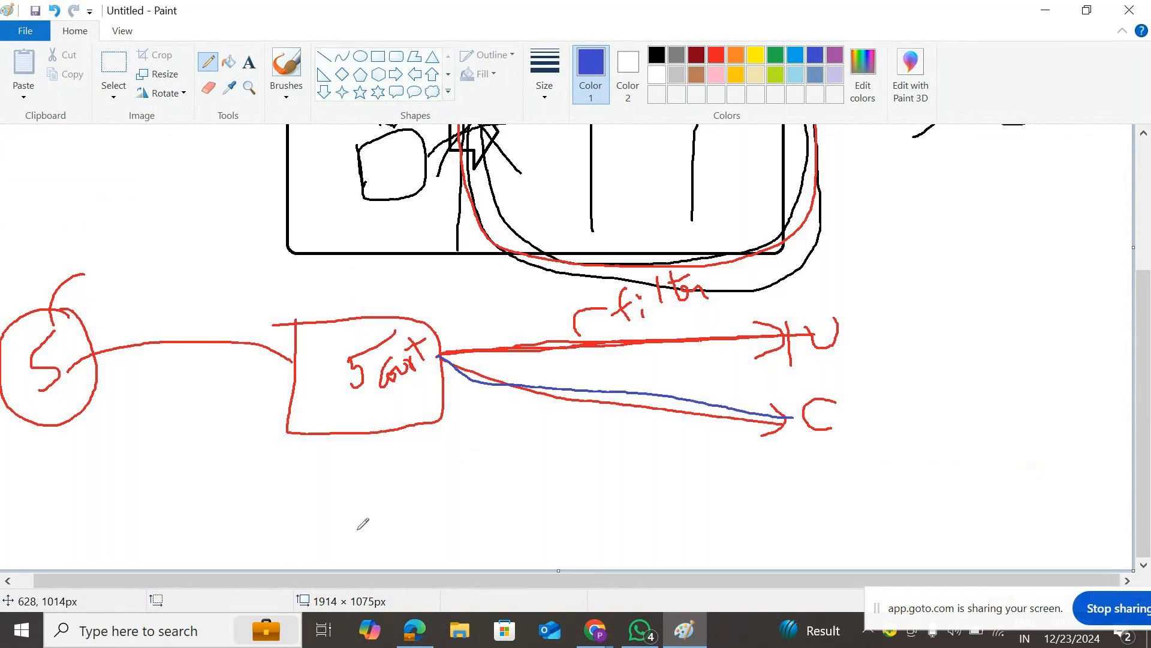
mouse_move(427, 393)
mouse_down()
mouse_move(434, 419)
mouse_move(792, 492)
mouse_up()
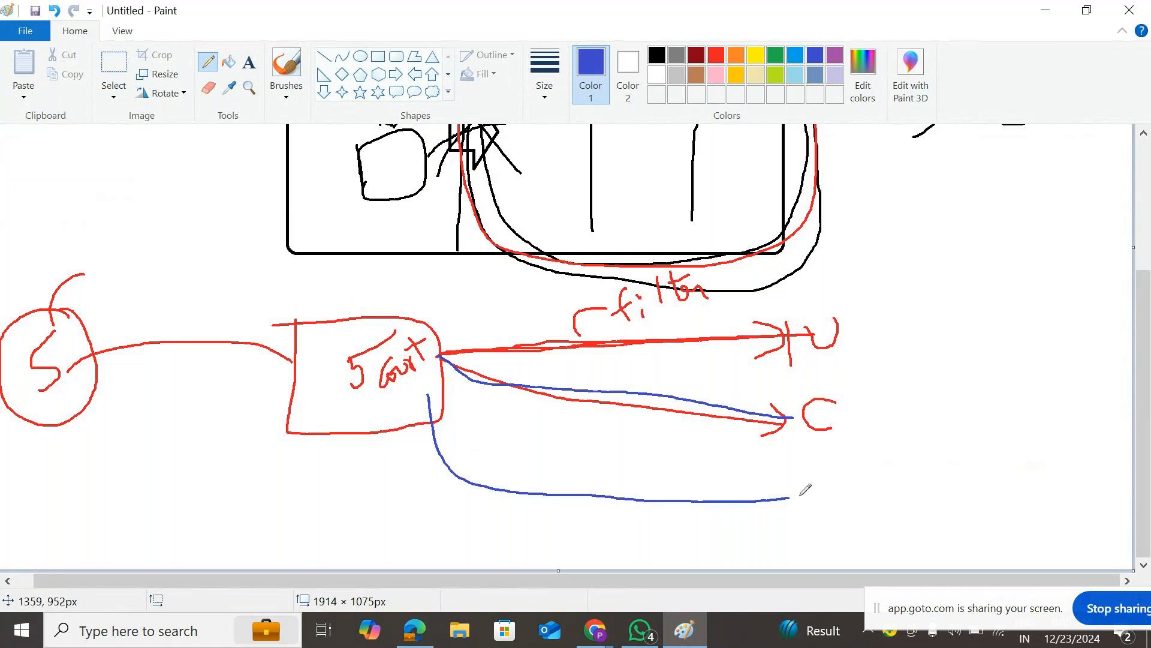
mouse_move(801, 479)
mouse_down()
mouse_move(810, 507)
mouse_move(822, 473)
mouse_move(867, 489)
mouse_move(833, 502)
mouse_up()
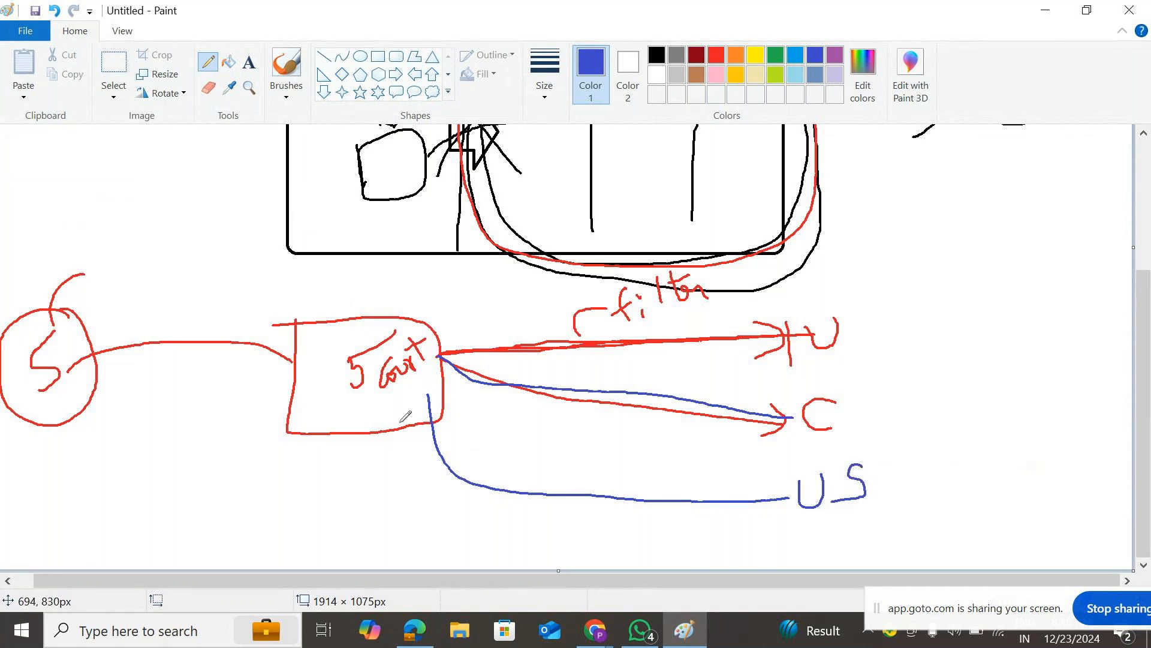
mouse_move(393, 409)
mouse_down()
mouse_move(419, 540)
mouse_move(612, 568)
mouse_move(836, 550)
mouse_move(842, 535)
mouse_move(861, 550)
mouse_move(864, 525)
mouse_move(876, 543)
mouse_move(881, 531)
mouse_move(902, 542)
mouse_up()
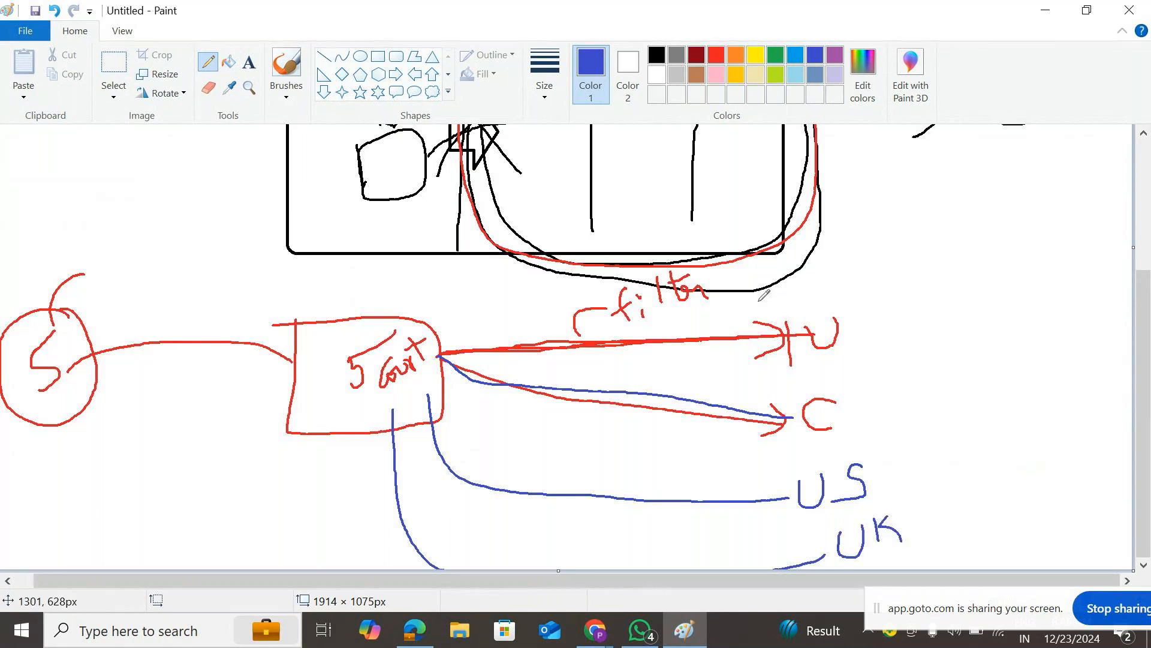
- Enclose U, C, US and UK in a blue box with slanted marks beside each
mouse_move(761, 293)
mouse_down()
mouse_move(762, 358)
mouse_move(807, 568)
mouse_up()
mouse_move(879, 565)
mouse_down()
mouse_move(939, 542)
mouse_move(927, 300)
mouse_move(788, 277)
mouse_move(760, 295)
mouse_up()
drag(846, 317, 884, 264)
drag(855, 418, 882, 370)
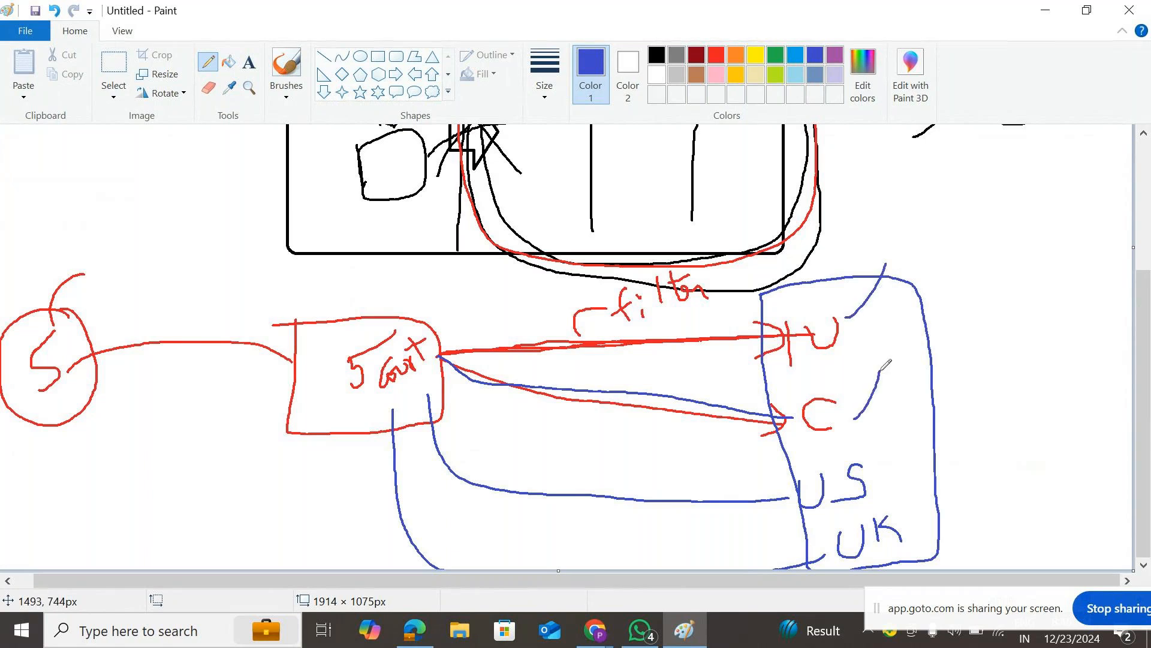
drag(865, 481, 888, 445)
drag(897, 519, 909, 491)
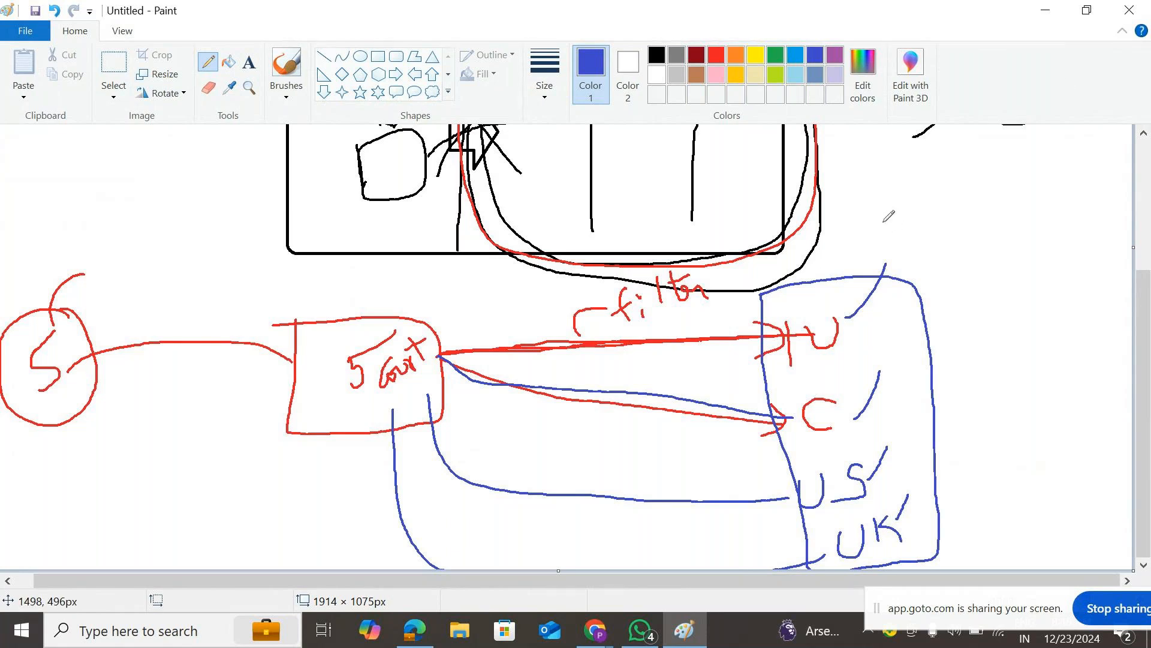
- Draw an X and tick above the blue box and thicken the diagonals by U and C
mouse_move(882, 220)
mouse_down()
mouse_move(917, 241)
mouse_move(885, 261)
mouse_up()
mouse_move(932, 236)
mouse_down()
mouse_move(946, 243)
mouse_move(985, 186)
mouse_up()
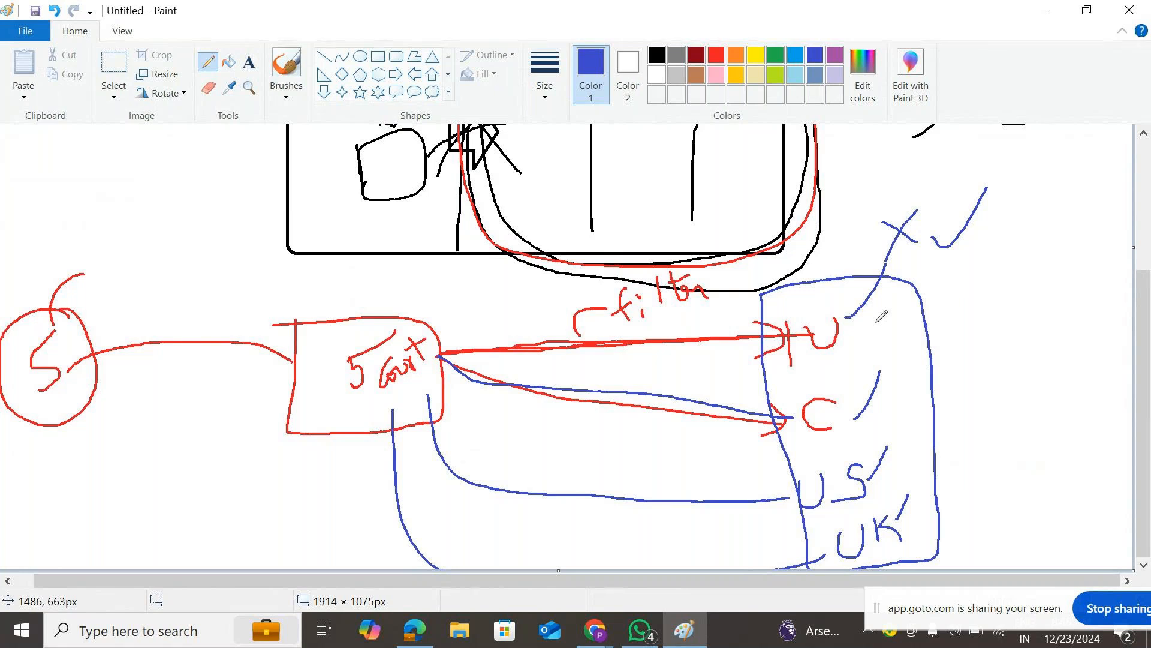
drag(848, 317, 892, 251)
mouse_move(869, 390)
mouse_down()
mouse_move(887, 370)
mouse_move(879, 384)
mouse_up()
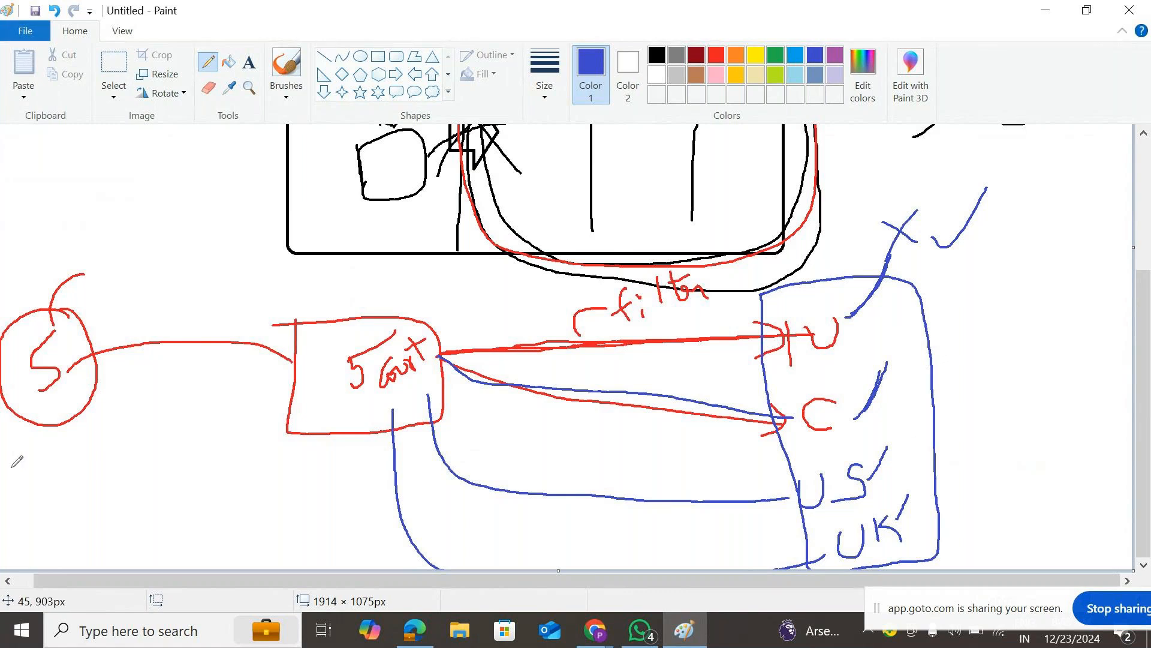
- Write C=a+b with a-b beneath it under the S circle
mouse_move(42, 455)
mouse_down()
mouse_move(43, 489)
mouse_move(73, 454)
mouse_up()
mouse_move(62, 482)
mouse_down()
mouse_move(100, 446)
mouse_move(111, 460)
mouse_up()
mouse_move(130, 409)
mouse_down()
mouse_move(123, 447)
mouse_move(135, 427)
mouse_up()
mouse_move(131, 408)
mouse_down()
mouse_move(156, 414)
mouse_move(143, 442)
mouse_up()
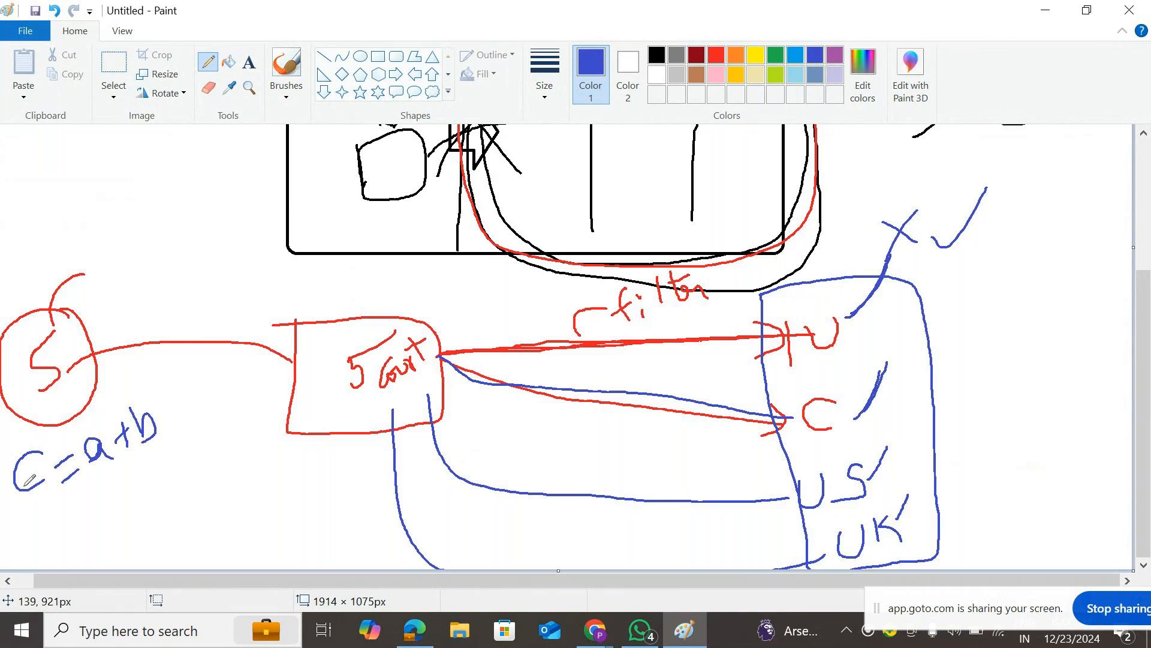
mouse_move(124, 496)
mouse_down()
mouse_move(99, 503)
mouse_move(146, 509)
mouse_move(166, 480)
mouse_up()
mouse_move(174, 453)
mouse_down()
mouse_move(172, 473)
mouse_move(186, 472)
mouse_move(175, 483)
mouse_up()
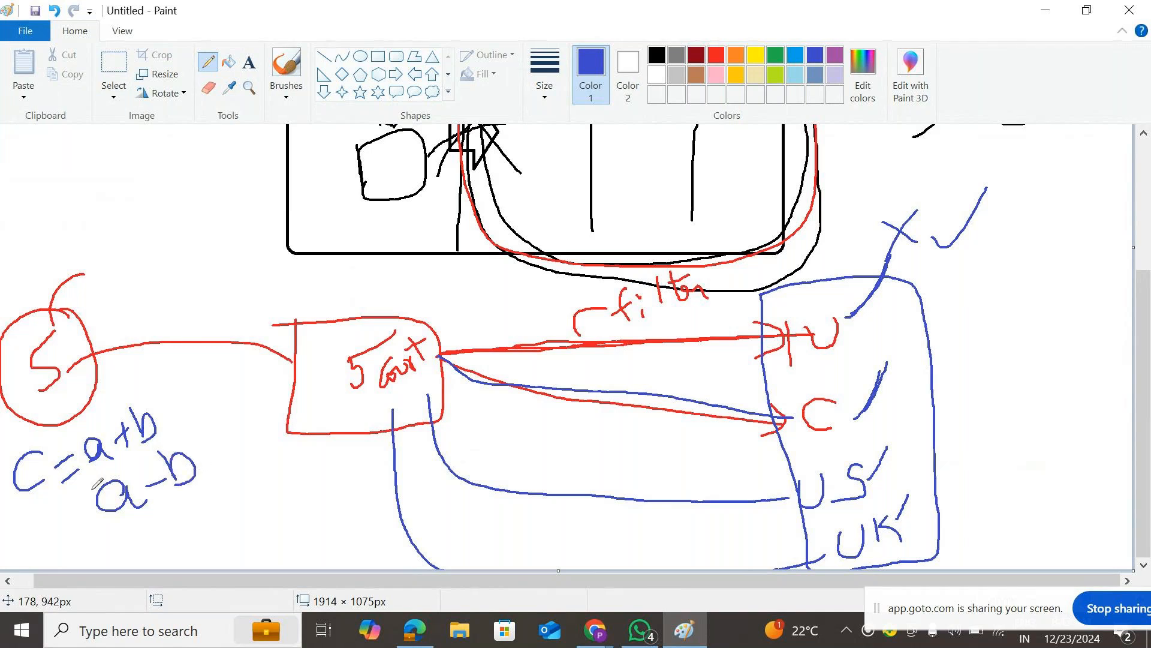
- Add tick marks beside U, C, US and UK
drag(882, 307, 941, 259)
mouse_move(891, 391)
mouse_down()
mouse_move(925, 372)
mouse_move(937, 333)
mouse_up()
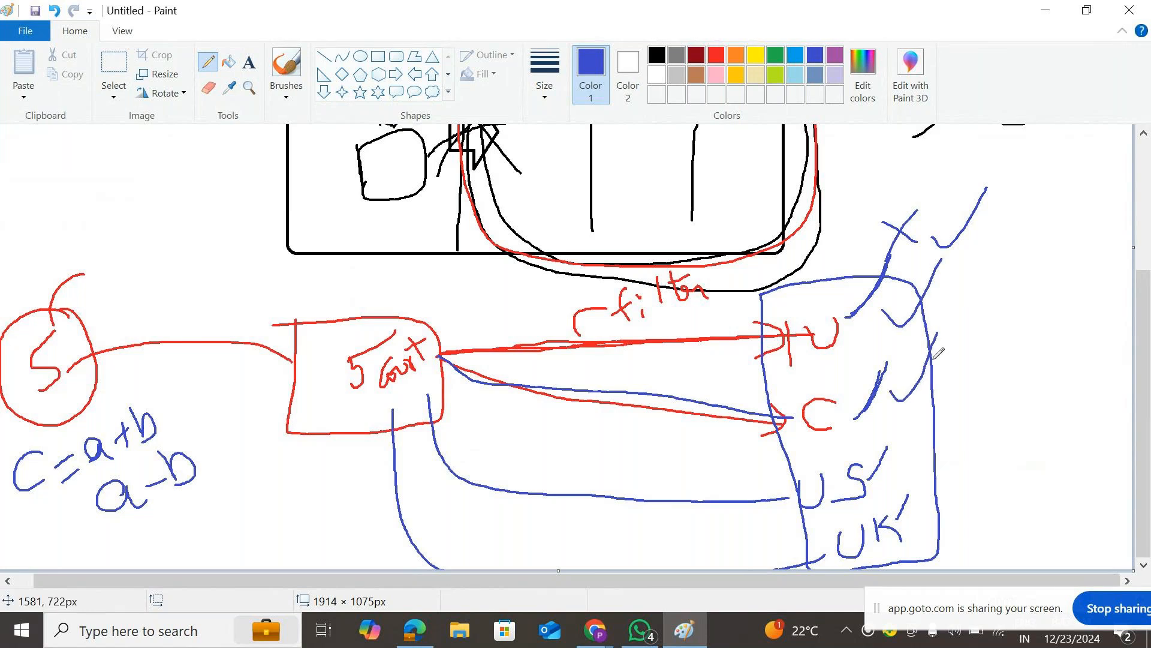
drag(898, 468, 931, 415)
mouse_move(923, 521)
mouse_down()
mouse_move(934, 529)
mouse_move(987, 476)
mouse_up()
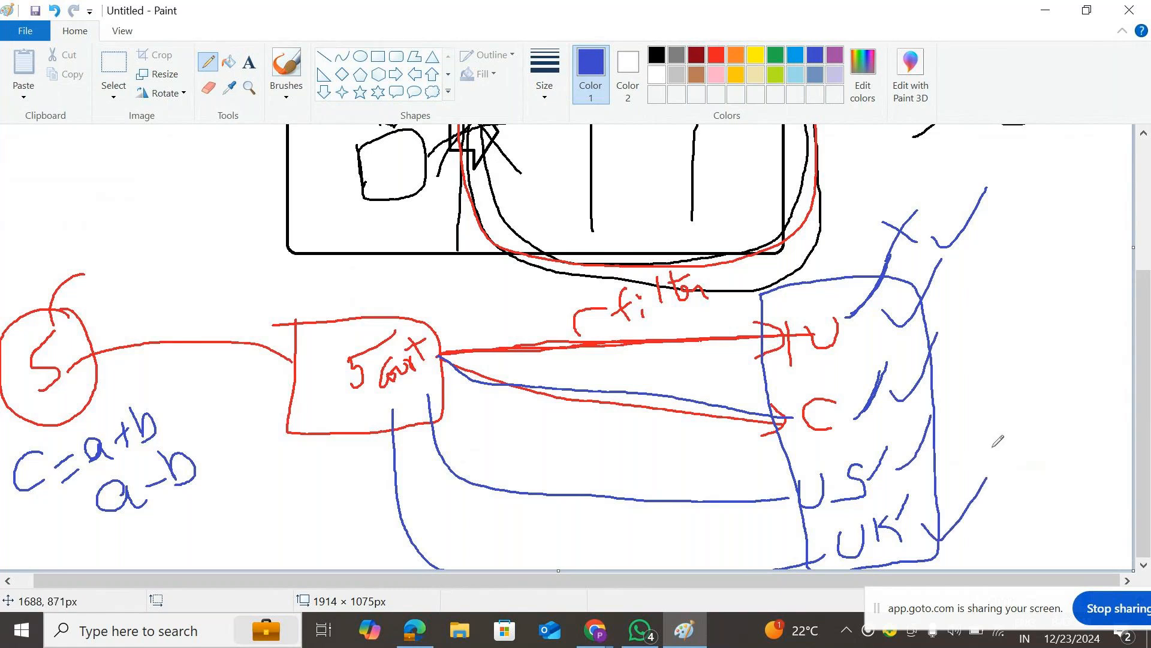
- Draw an arrow out from a-b and loop the whole flow diagram in light blue
drag(196, 463, 250, 409)
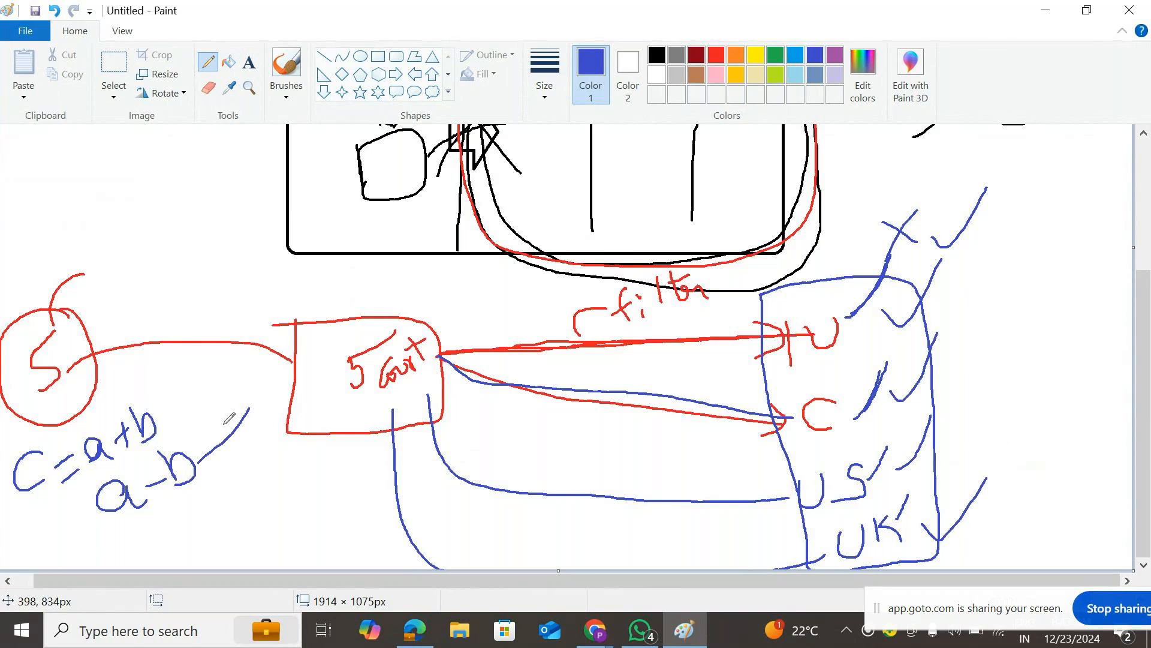
drag(203, 452, 251, 394)
drag(214, 445, 247, 461)
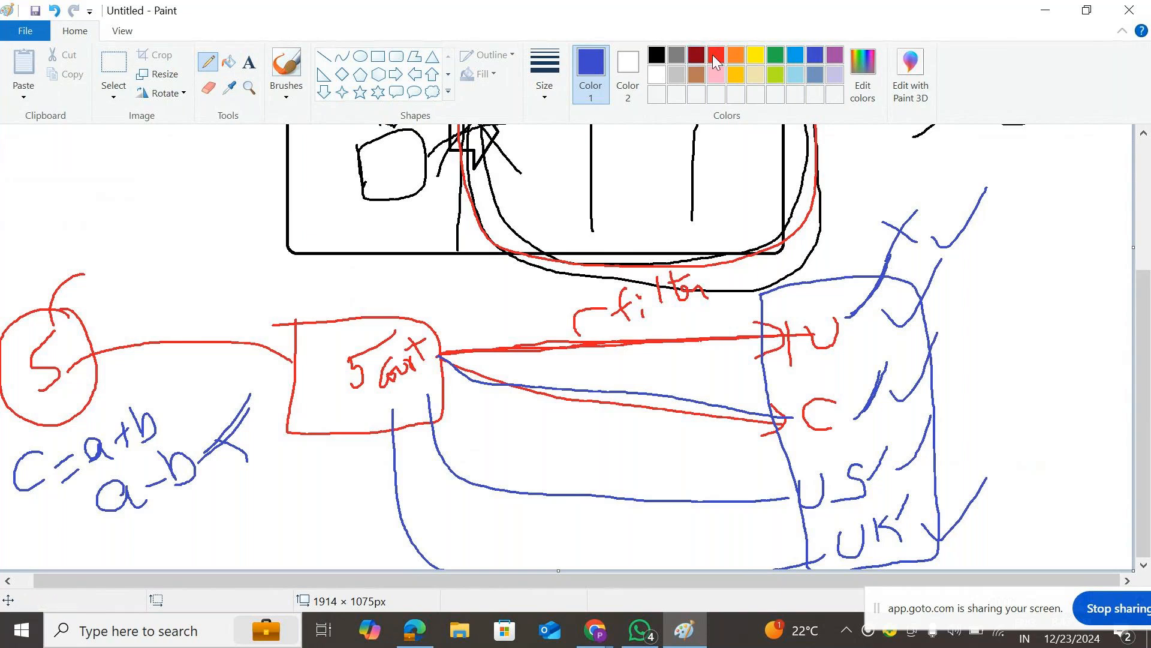
click(795, 54)
mouse_move(273, 444)
mouse_down()
mouse_move(269, 414)
mouse_move(398, 276)
mouse_move(989, 222)
mouse_move(1014, 546)
mouse_move(658, 564)
mouse_move(448, 554)
mouse_move(313, 529)
mouse_move(271, 415)
mouse_up()
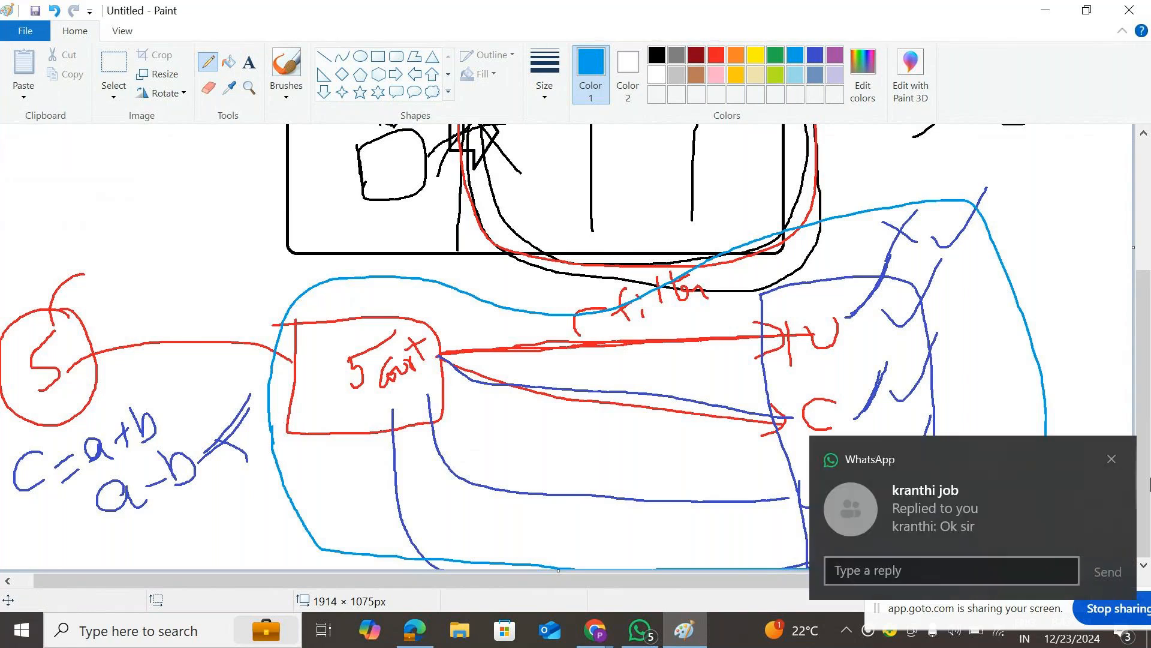
- Dismiss the chat notification and circle U, C, US and UK in light blue
click(1112, 460)
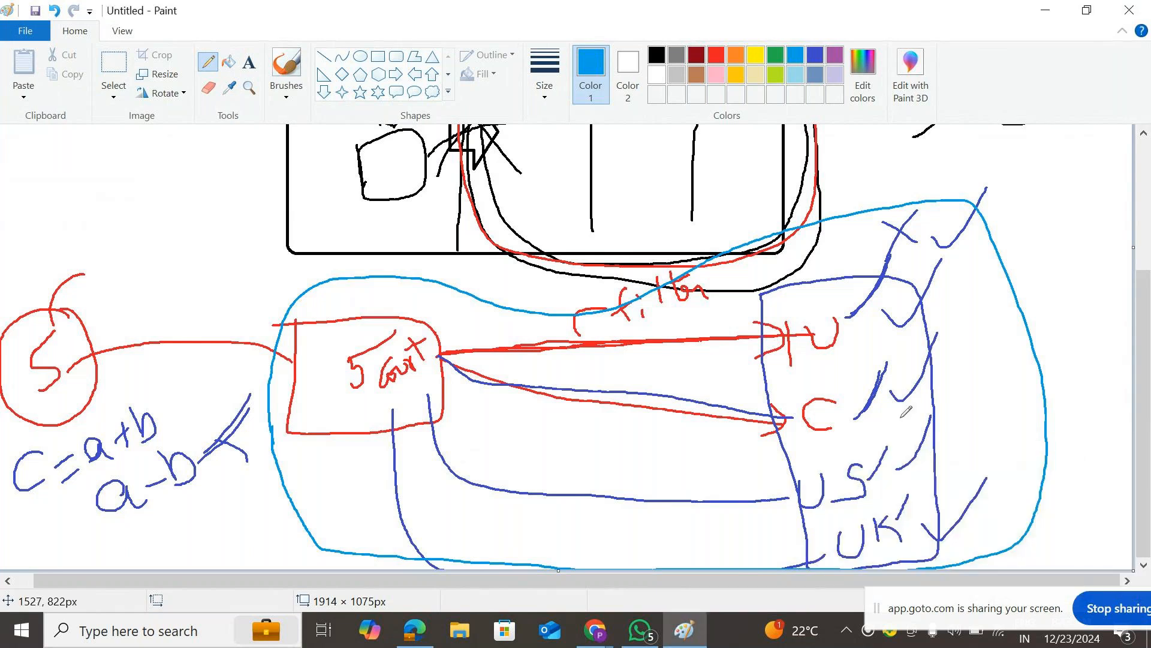
mouse_move(845, 303)
mouse_down()
mouse_move(820, 296)
mouse_move(859, 313)
mouse_up()
mouse_move(842, 383)
mouse_down()
mouse_move(798, 395)
mouse_move(847, 420)
mouse_move(840, 379)
mouse_up()
mouse_move(861, 461)
mouse_down()
mouse_move(790, 474)
mouse_move(876, 485)
mouse_move(880, 450)
mouse_up()
mouse_move(894, 505)
mouse_down()
mouse_move(845, 513)
mouse_move(889, 505)
mouse_up()
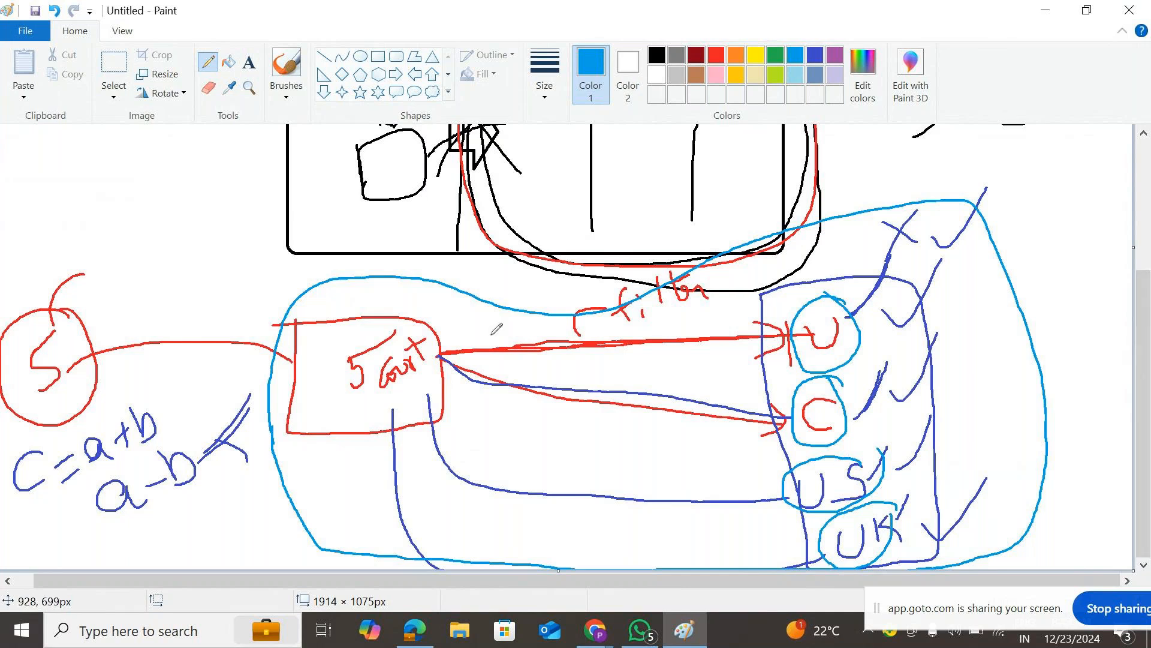
- Draw a line to the red box, tick each circled country, and circle the C=a+b, a-b formula
drag(411, 271, 370, 337)
drag(890, 286, 860, 325)
drag(899, 359, 862, 400)
drag(904, 451, 874, 479)
drag(937, 506, 898, 537)
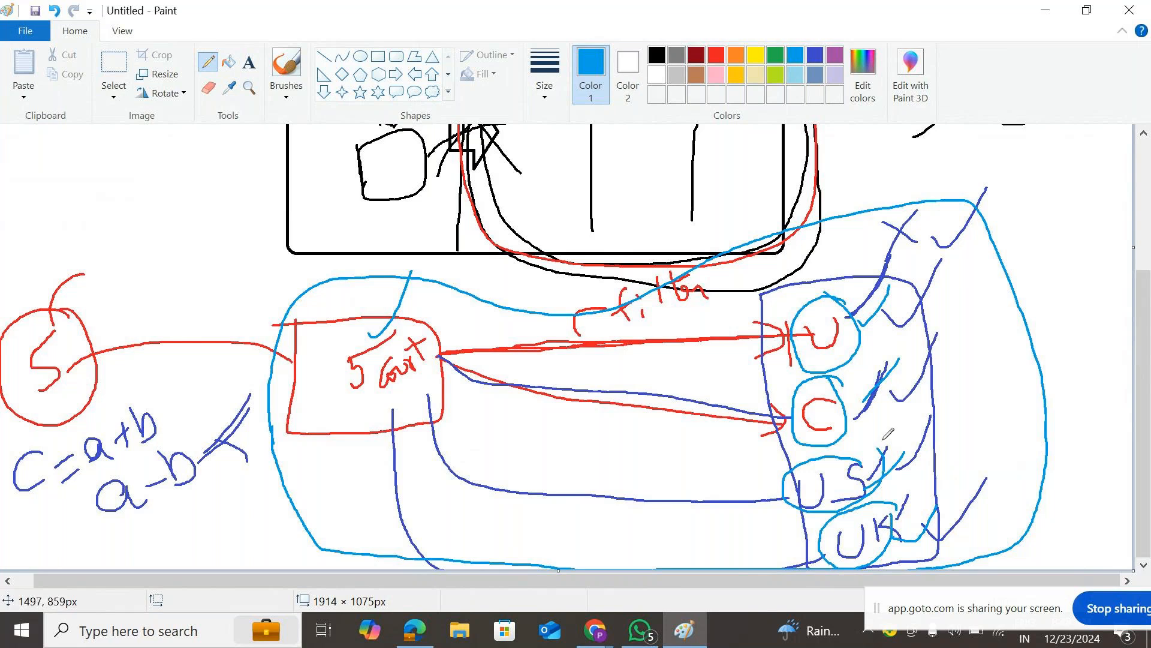
mouse_move(53, 423)
mouse_down()
mouse_move(77, 465)
mouse_move(152, 390)
mouse_move(66, 422)
mouse_up()
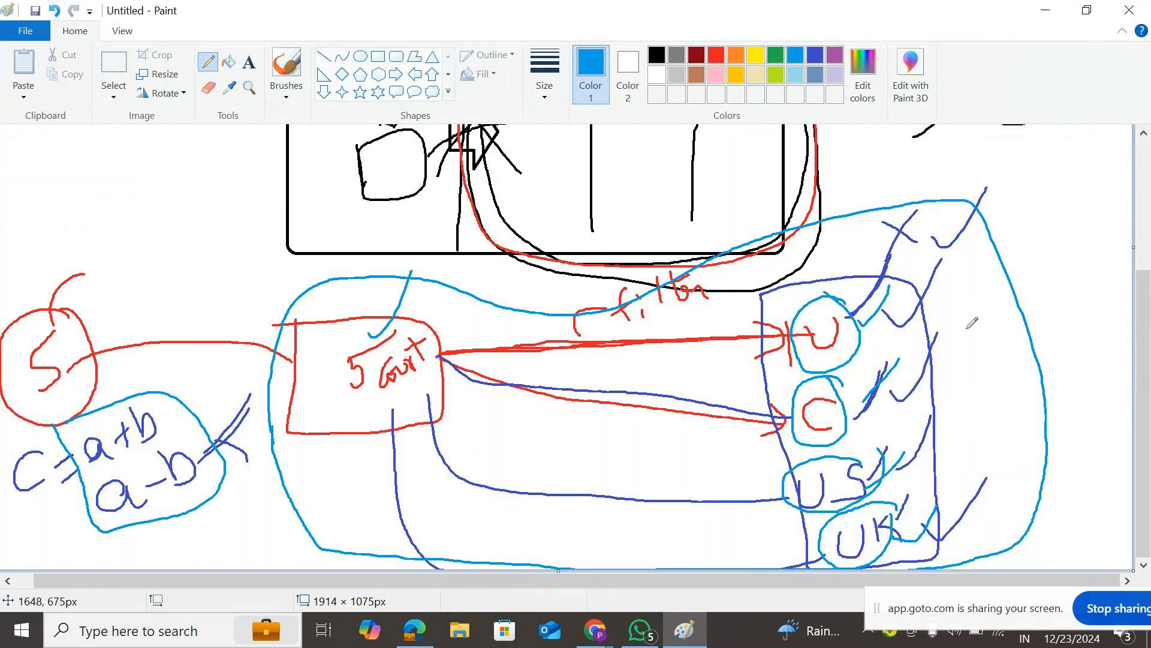
click(17, 34)
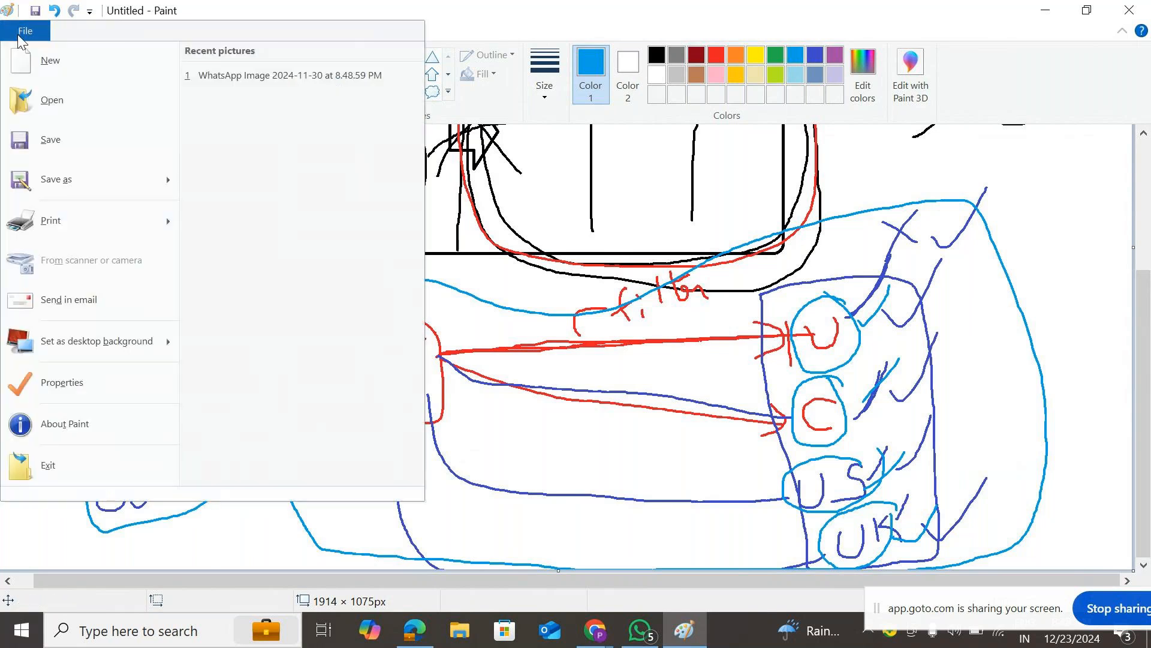
- Start a new picture without saving, then sketch a table, a database cylinder and an arrow between them
click(95, 63)
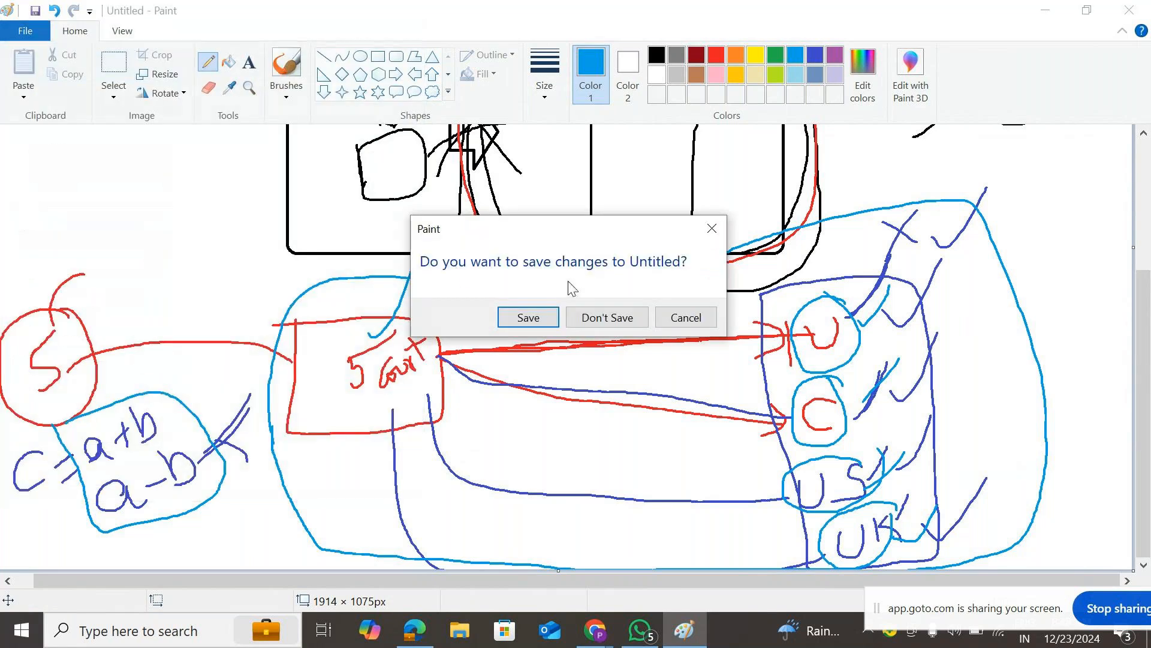
click(598, 316)
mouse_move(414, 179)
mouse_down()
mouse_move(718, 276)
mouse_move(712, 337)
mouse_move(403, 327)
mouse_move(420, 180)
mouse_up()
mouse_move(159, 219)
mouse_down()
mouse_move(249, 233)
mouse_move(142, 337)
mouse_move(252, 356)
mouse_move(262, 206)
mouse_up()
mouse_move(253, 292)
mouse_down()
mouse_move(480, 280)
mouse_move(454, 297)
mouse_up()
- Divide the table into columns and hatch its right-hand columns
drag(559, 249, 561, 374)
drag(496, 282, 526, 244)
drag(624, 177, 639, 363)
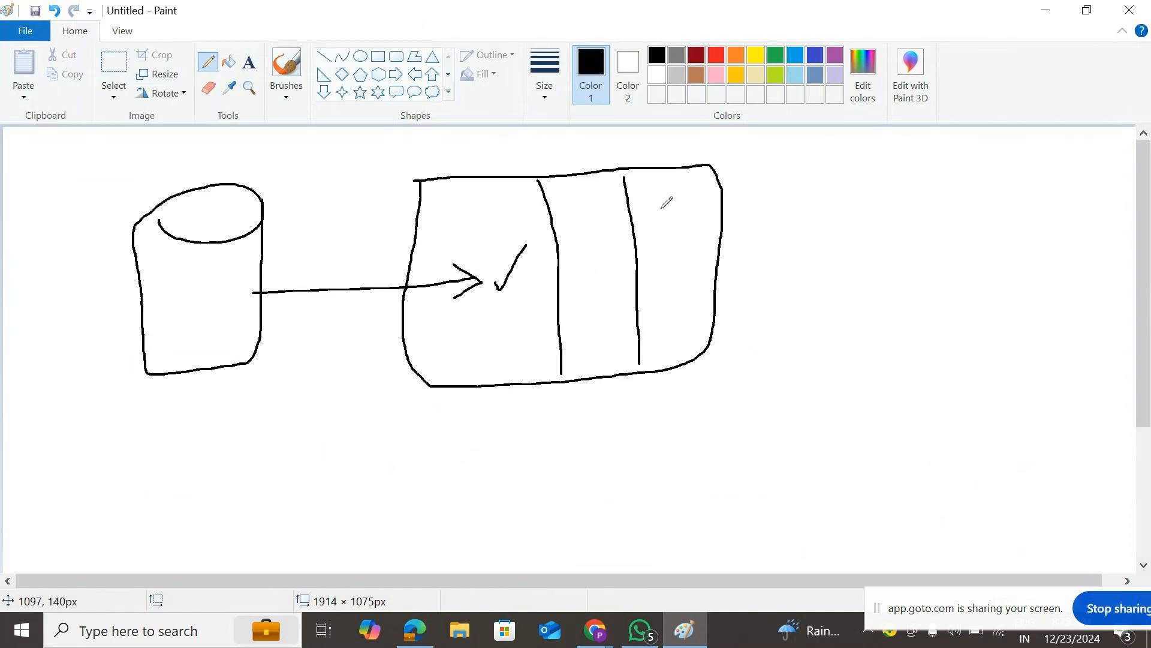
drag(663, 180, 686, 321)
drag(600, 256, 612, 228)
drag(608, 303, 619, 289)
drag(607, 333, 619, 323)
drag(643, 238, 657, 223)
drag(651, 296, 670, 267)
drag(680, 225, 697, 211)
drag(697, 263, 711, 240)
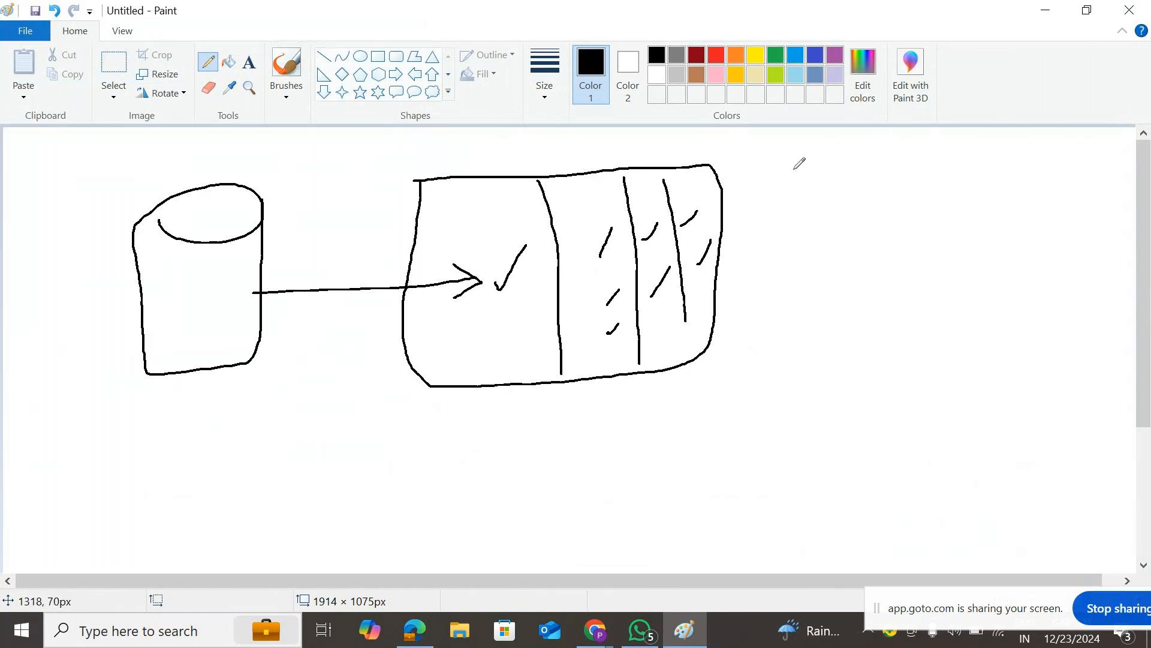
- Write 'Role' right of the table and draw a box beneath it holding cylinders
mouse_move(783, 143)
mouse_down()
mouse_move(799, 193)
mouse_move(804, 162)
mouse_move(813, 192)
mouse_move(814, 175)
mouse_move(836, 164)
mouse_move(873, 178)
mouse_up()
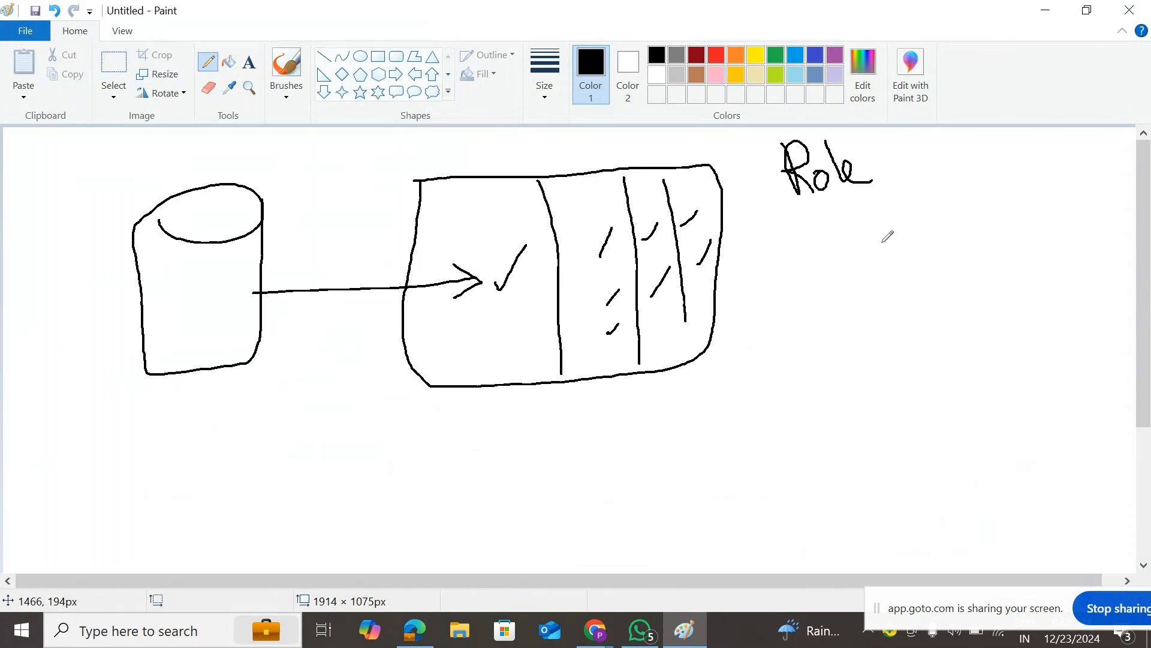
click(796, 222)
mouse_move(776, 206)
mouse_down()
mouse_move(934, 193)
mouse_move(983, 249)
mouse_move(984, 384)
mouse_move(796, 446)
mouse_move(768, 400)
mouse_move(766, 211)
mouse_move(792, 203)
mouse_up()
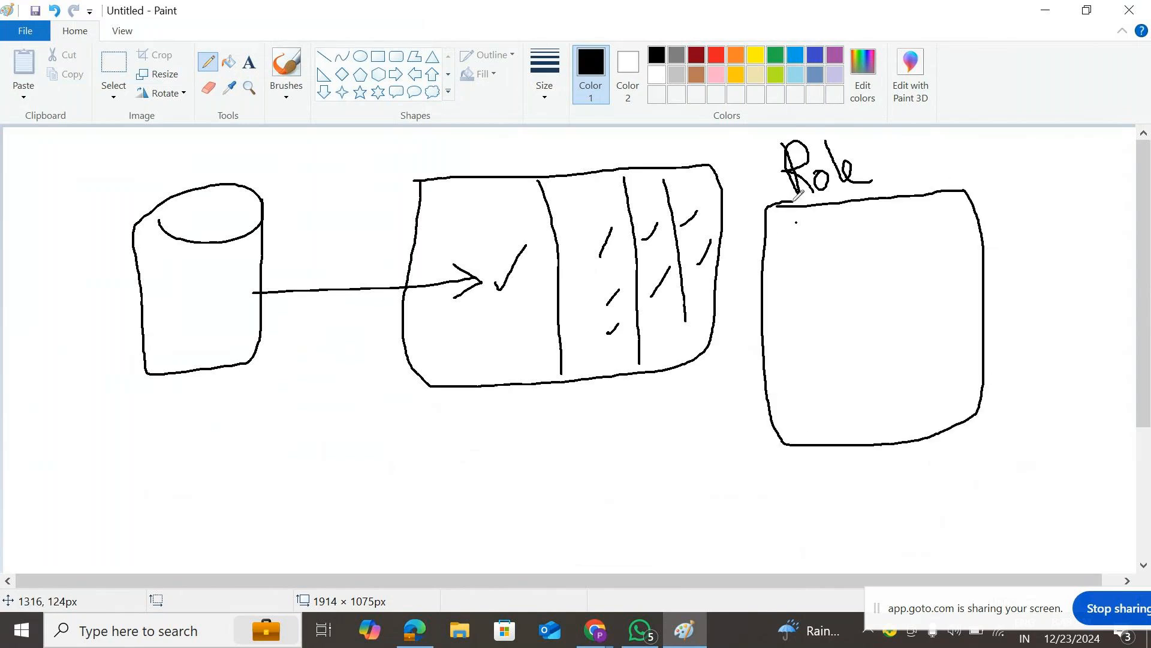
mouse_move(795, 243)
mouse_down()
mouse_move(815, 230)
mouse_move(796, 256)
mouse_move(797, 304)
mouse_move(825, 319)
mouse_move(847, 251)
mouse_move(915, 240)
mouse_move(936, 220)
mouse_move(892, 305)
mouse_move(942, 276)
mouse_move(936, 233)
mouse_up()
mouse_move(816, 341)
mouse_down()
mouse_move(849, 327)
mouse_move(812, 343)
mouse_move(816, 391)
mouse_move(856, 403)
mouse_move(861, 344)
mouse_move(919, 398)
mouse_move(932, 332)
mouse_up()
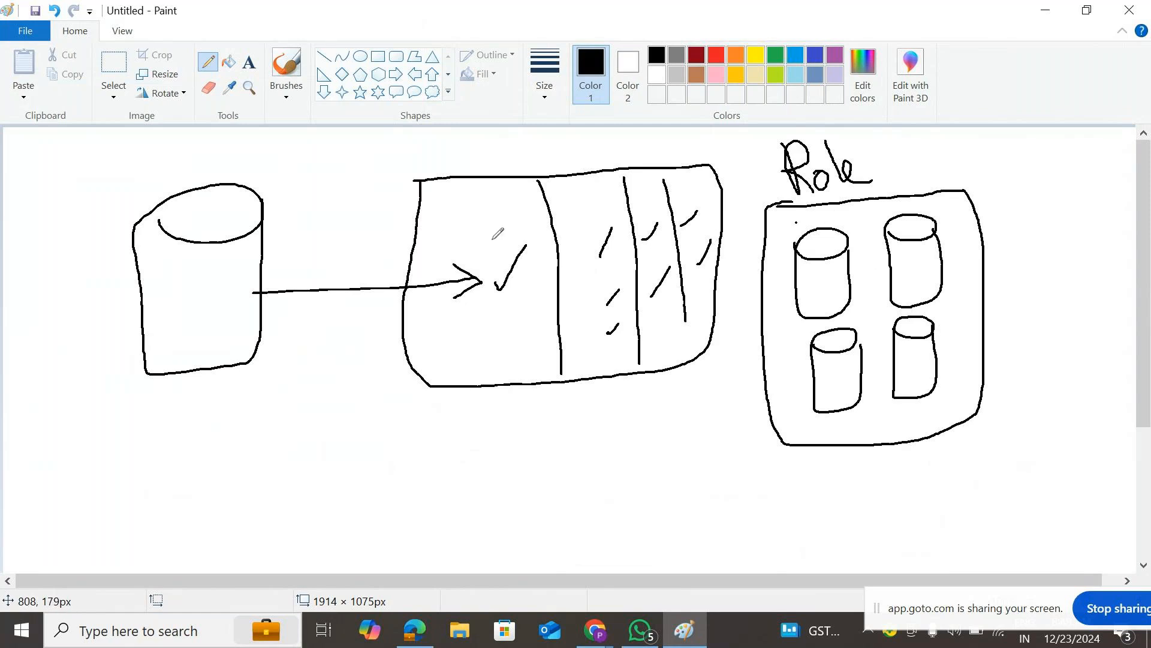
- Mark and strike across the A, C, U and K cylinders inside the Role box
drag(821, 273, 834, 298)
drag(916, 259, 918, 279)
drag(838, 360, 935, 389)
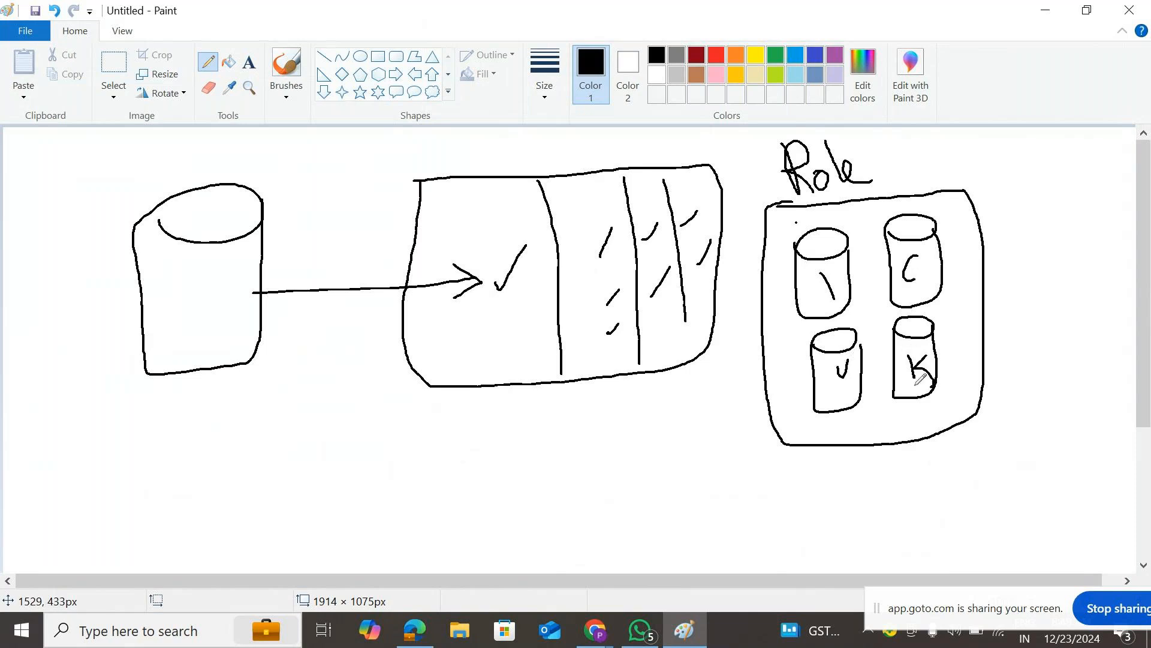
drag(800, 286, 827, 257)
drag(823, 313, 854, 291)
drag(901, 263, 906, 254)
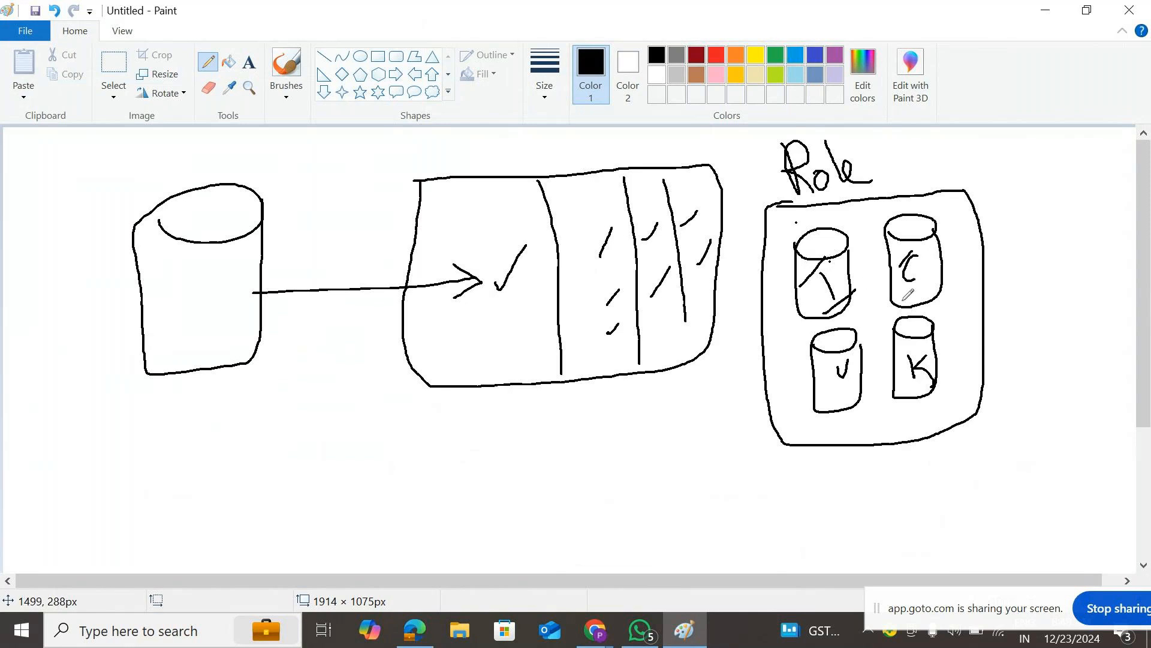
drag(904, 299, 934, 277)
drag(817, 373, 851, 348)
drag(836, 400, 909, 344)
drag(899, 396, 927, 372)
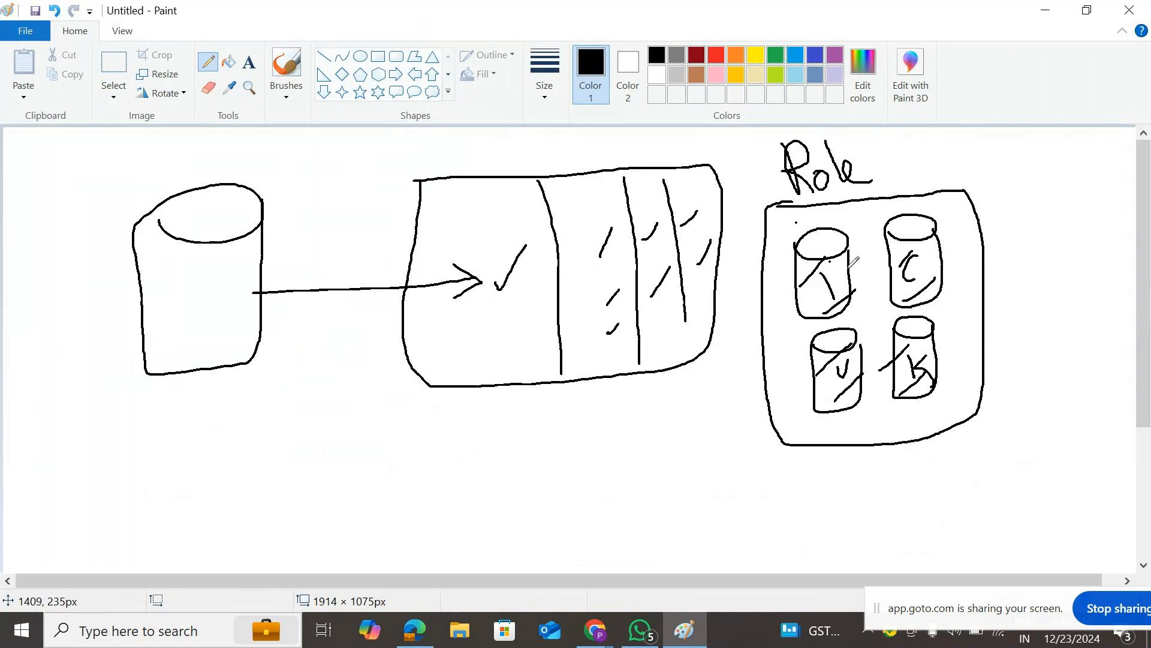
- Draw lines from the A, C, U and K cylinders out to U-shaped user figures around the box
mouse_move(847, 268)
mouse_down()
mouse_move(932, 135)
mouse_move(893, 239)
mouse_up()
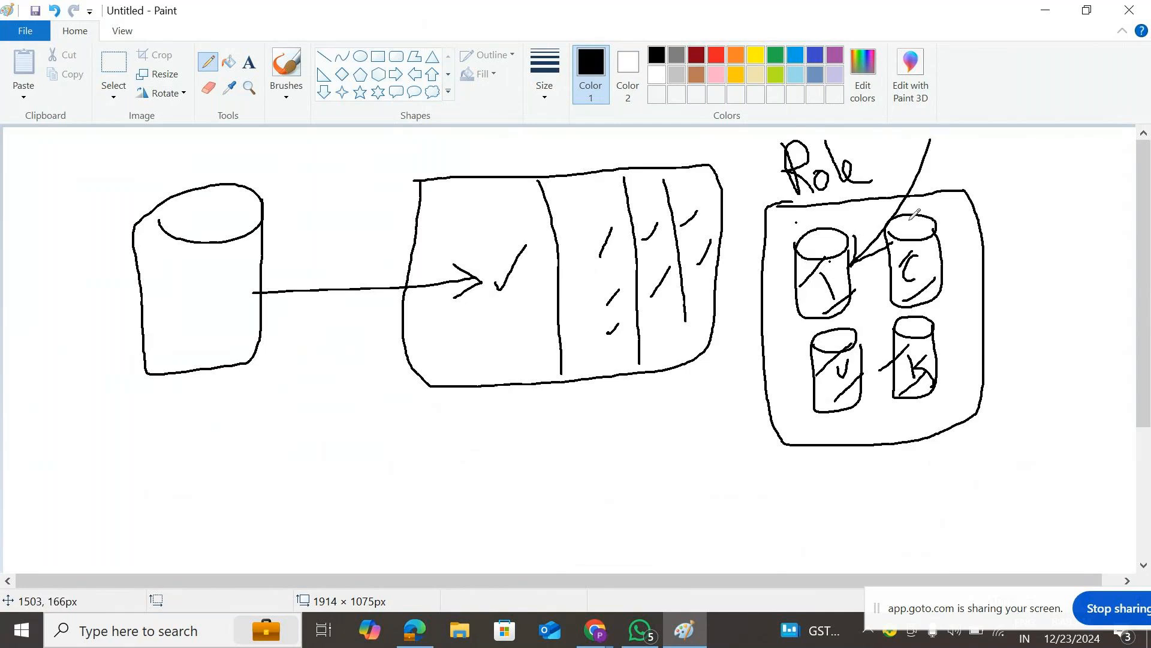
mouse_move(935, 141)
mouse_down()
mouse_move(952, 168)
mouse_move(967, 129)
mouse_up()
drag(943, 258, 1023, 181)
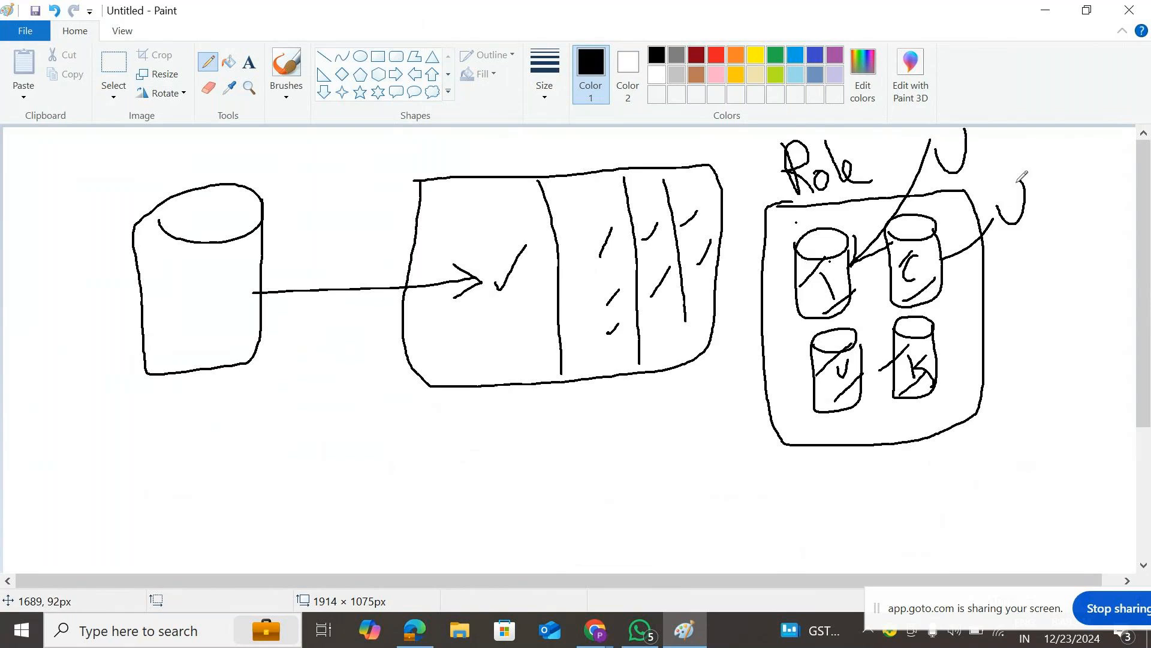
drag(944, 362, 989, 328)
mouse_move(994, 311)
mouse_down()
mouse_move(1016, 330)
mouse_move(1024, 277)
mouse_up()
mouse_move(861, 374)
mouse_down()
mouse_move(903, 447)
mouse_move(937, 478)
mouse_move(940, 454)
mouse_up()
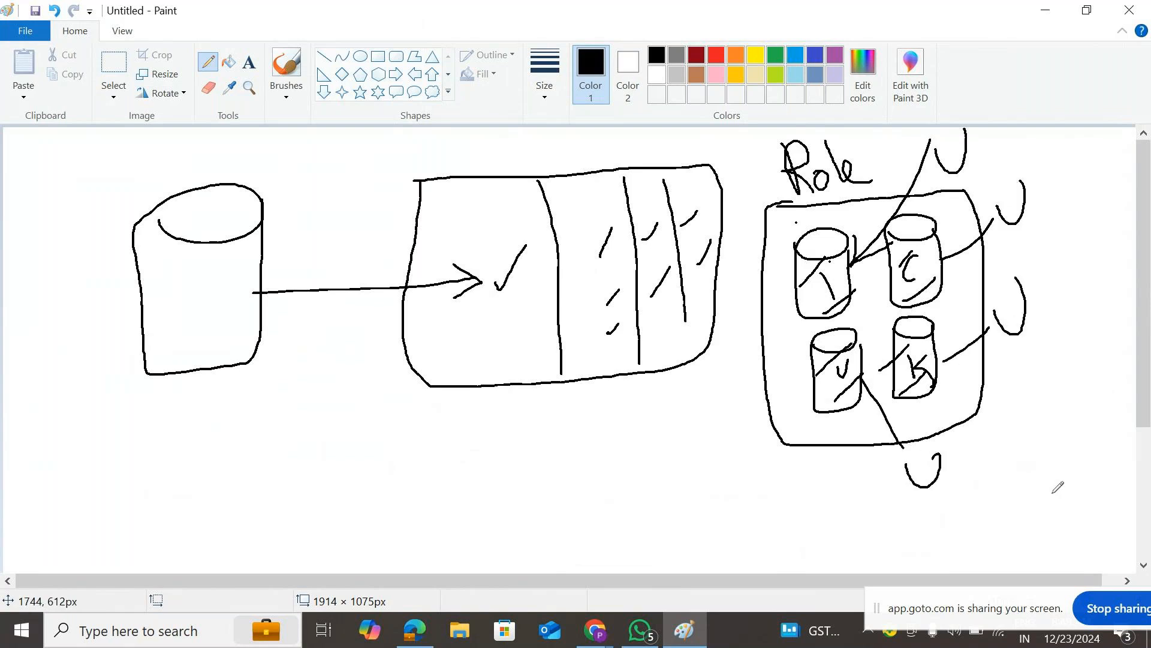
mouse_move(1080, 485)
mouse_down()
mouse_move(716, 324)
mouse_move(574, 324)
mouse_move(599, 307)
mouse_move(587, 328)
mouse_move(615, 349)
mouse_up()
- Draw curved lines linking the A, C and lower cylinders back to the hatched table columns
mouse_move(548, 162)
mouse_down()
mouse_move(536, 236)
mouse_move(559, 363)
mouse_move(717, 383)
mouse_move(769, 270)
mouse_move(744, 157)
mouse_move(552, 151)
mouse_up()
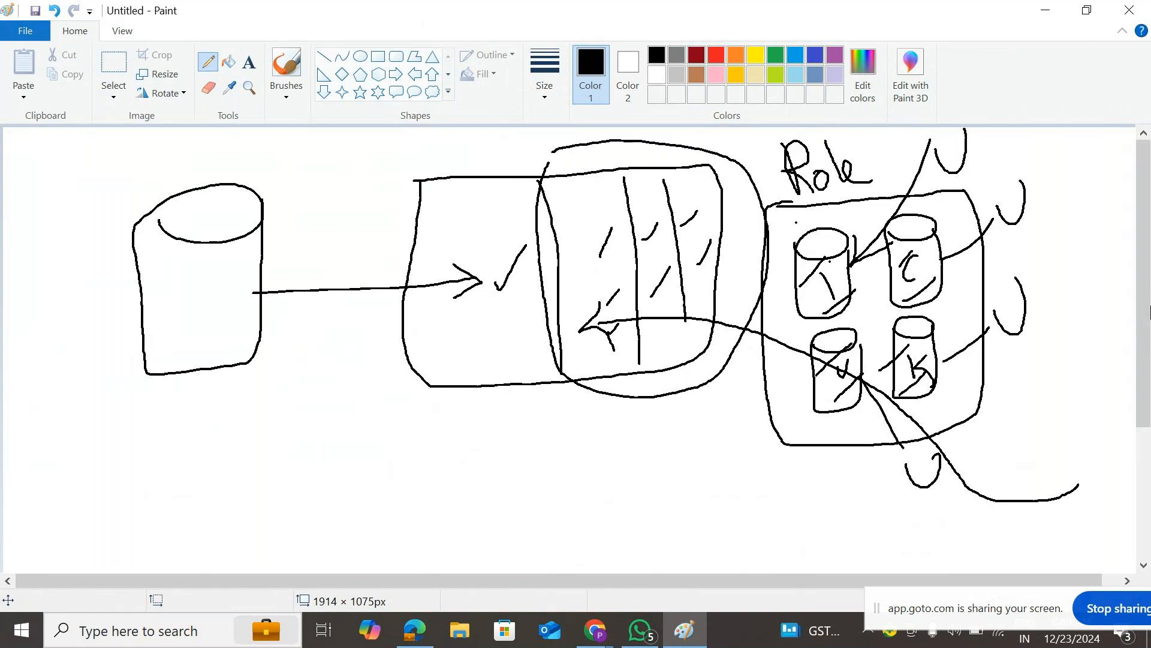
mouse_move(1030, 318)
mouse_down()
mouse_move(852, 353)
mouse_move(737, 296)
mouse_up()
mouse_move(837, 278)
mouse_down()
mouse_move(755, 288)
mouse_move(709, 274)
mouse_up()
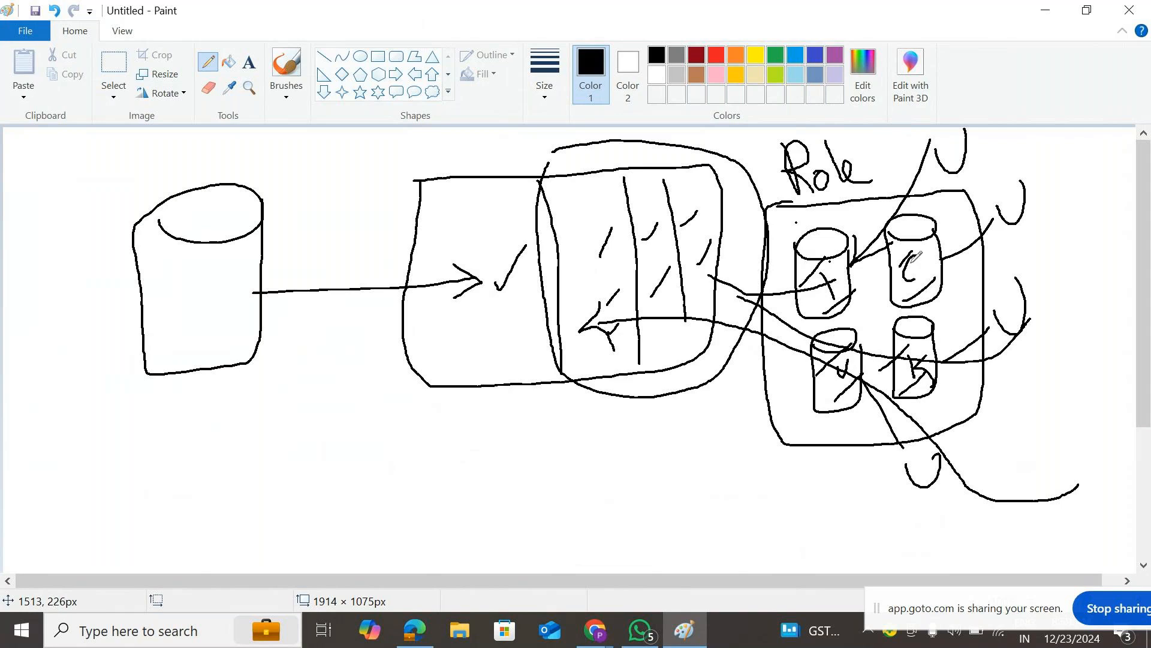
drag(924, 251, 723, 297)
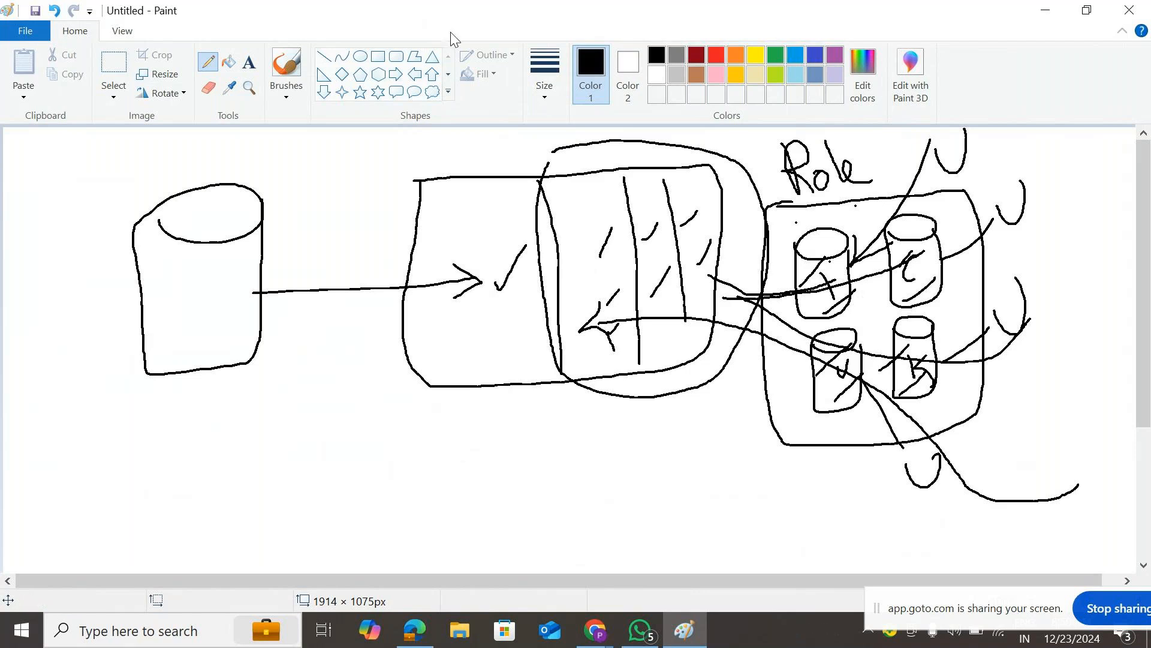
click(19, 27)
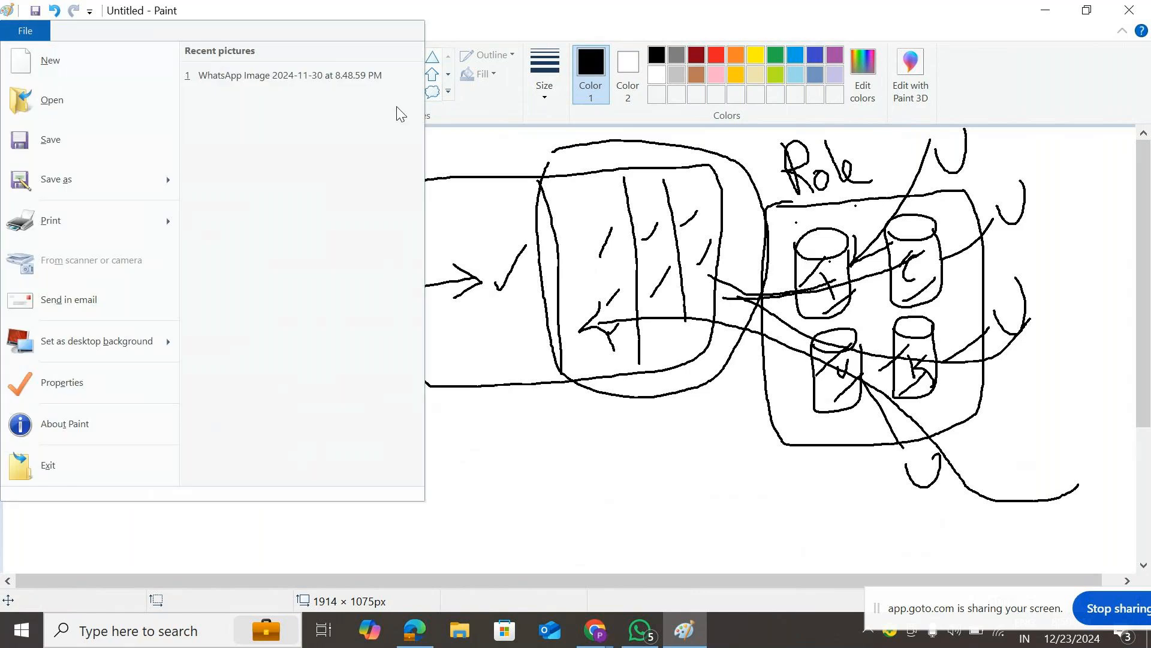
- Start a new canvas without saving the old drawing and write 'Security' at the top
click(69, 62)
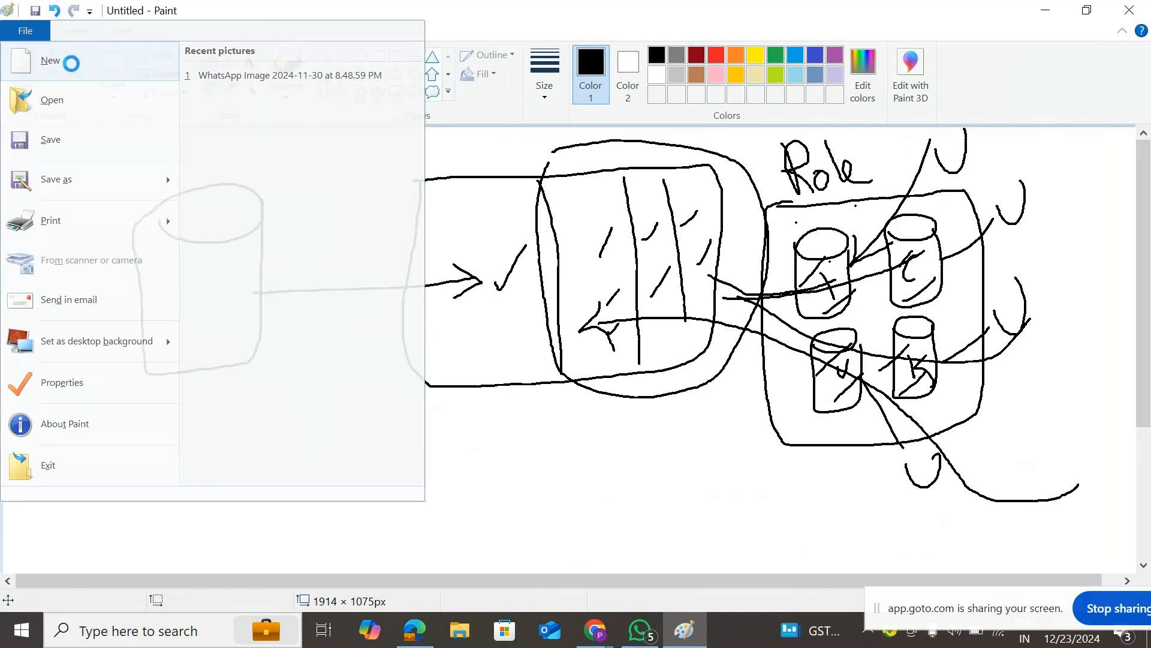
click(607, 316)
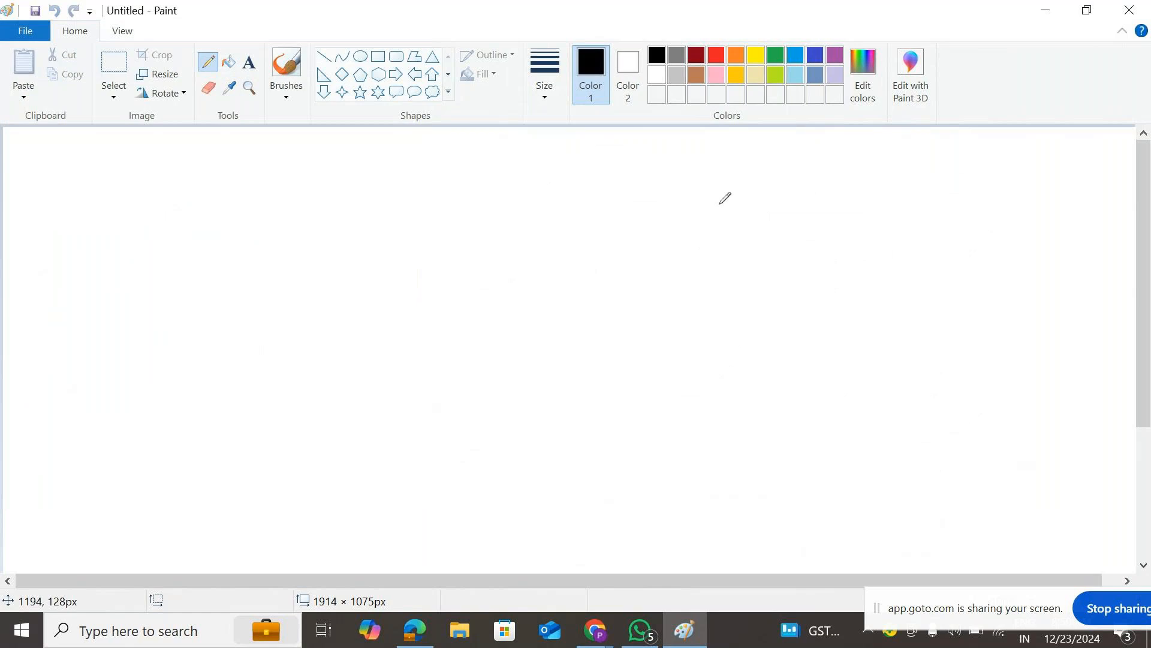
mouse_move(589, 145)
mouse_down()
mouse_move(562, 172)
mouse_move(568, 200)
mouse_move(558, 200)
mouse_up()
mouse_move(602, 182)
mouse_down()
mouse_move(617, 167)
mouse_move(603, 181)
mouse_move(618, 190)
mouse_move(646, 178)
mouse_move(660, 187)
mouse_move(684, 155)
mouse_move(694, 182)
mouse_up()
click(714, 159)
mouse_move(700, 141)
mouse_down()
mouse_move(721, 199)
mouse_move(735, 134)
mouse_up()
- Branch Security into 'Role' on the left and 'Row' on the right, and outline the diagram
drag(644, 210, 496, 266)
drag(642, 211, 808, 256)
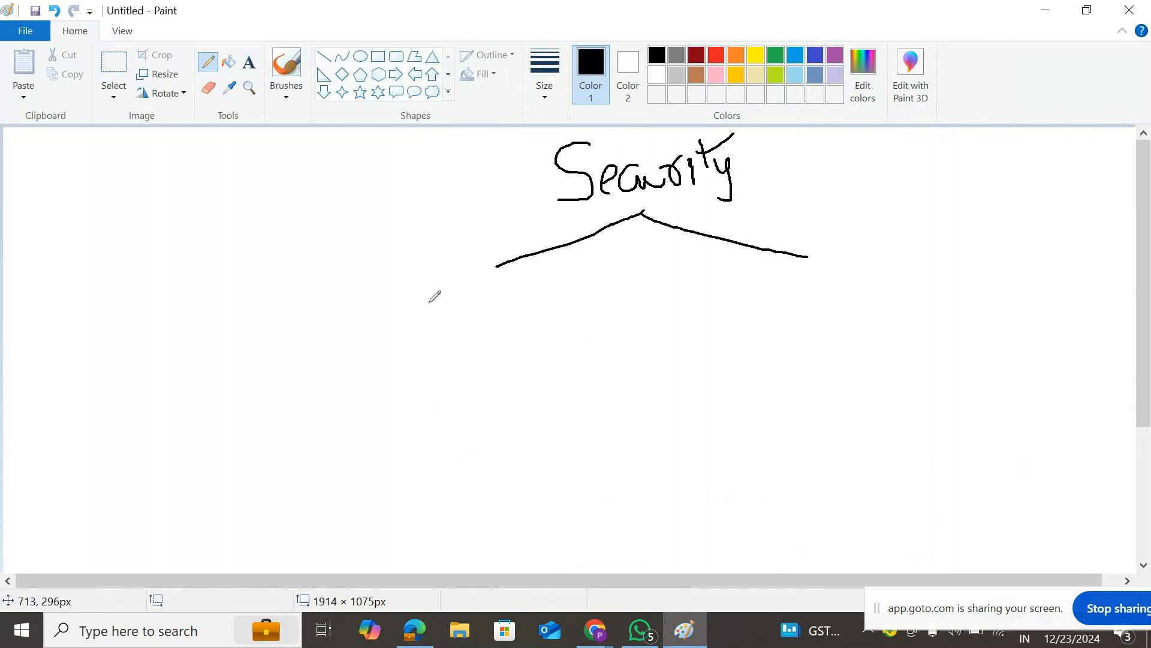
mouse_move(427, 300)
mouse_down()
mouse_move(445, 336)
mouse_move(470, 349)
mouse_move(494, 321)
mouse_move(489, 294)
mouse_move(502, 332)
mouse_move(538, 329)
mouse_up()
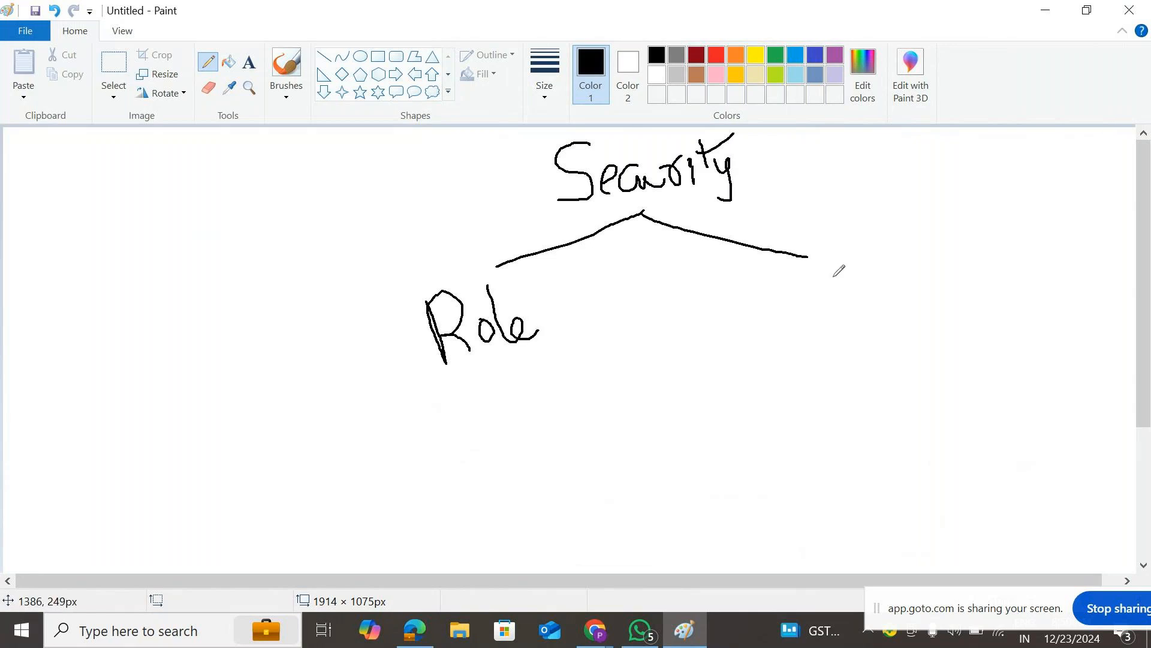
mouse_move(826, 245)
mouse_down()
mouse_move(838, 292)
mouse_move(843, 239)
mouse_move(864, 293)
mouse_move(877, 270)
mouse_move(867, 264)
mouse_move(915, 274)
mouse_move(930, 248)
mouse_up()
mouse_move(388, 155)
mouse_down()
mouse_move(546, 136)
mouse_move(949, 208)
mouse_move(759, 376)
mouse_move(508, 393)
mouse_move(398, 303)
mouse_move(391, 155)
mouse_up()
- Write 'RLS' left of the diagram and retrace both branches under Security
mouse_move(188, 214)
mouse_down()
mouse_move(221, 292)
mouse_move(187, 241)
mouse_move(262, 286)
mouse_up()
drag(260, 192, 306, 235)
drag(327, 181, 319, 255)
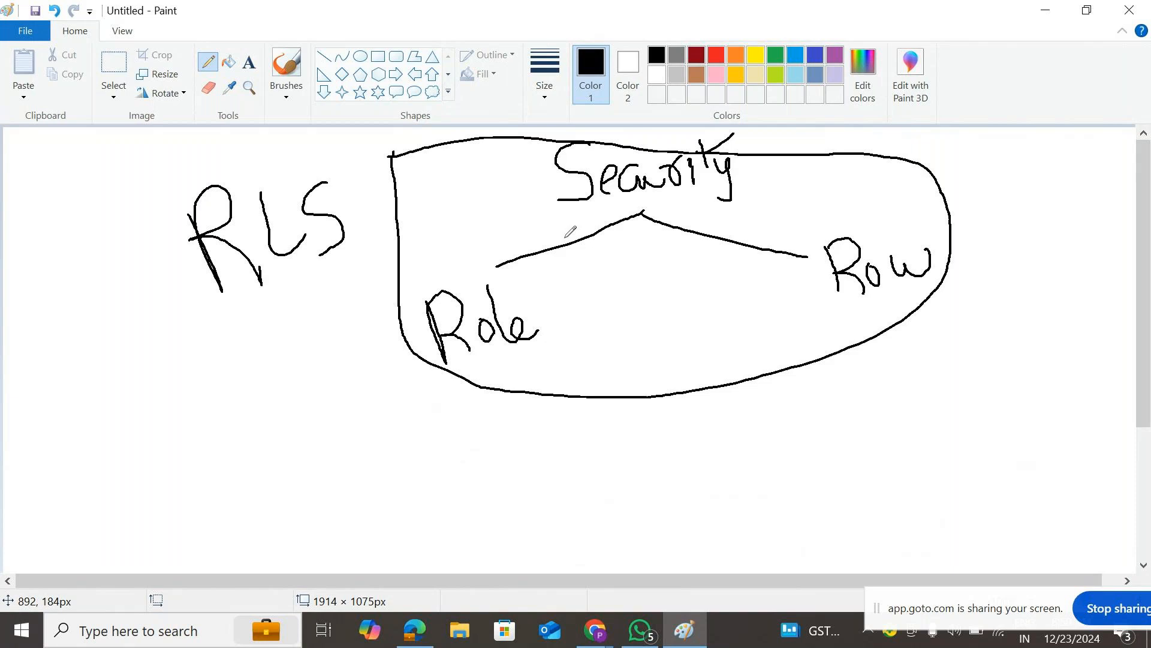
drag(641, 214, 492, 265)
drag(648, 220, 807, 257)
- Add 'Static' below Role and 'Dynamic' at the end of an arrow from Row
mouse_move(484, 353)
mouse_down()
mouse_move(493, 435)
mouse_move(446, 488)
mouse_move(445, 516)
mouse_move(426, 519)
mouse_up()
mouse_move(480, 437)
mouse_down()
mouse_move(497, 488)
mouse_move(508, 445)
mouse_up()
mouse_move(522, 480)
mouse_down()
mouse_move(523, 462)
mouse_move(536, 477)
mouse_up()
mouse_move(524, 419)
mouse_down()
mouse_move(554, 463)
mouse_move(541, 427)
mouse_move(608, 454)
mouse_up()
click(547, 433)
mouse_move(854, 306)
mouse_down()
mouse_move(871, 426)
mouse_move(895, 412)
mouse_move(935, 414)
mouse_move(925, 412)
mouse_move(1022, 371)
mouse_up()
click(995, 363)
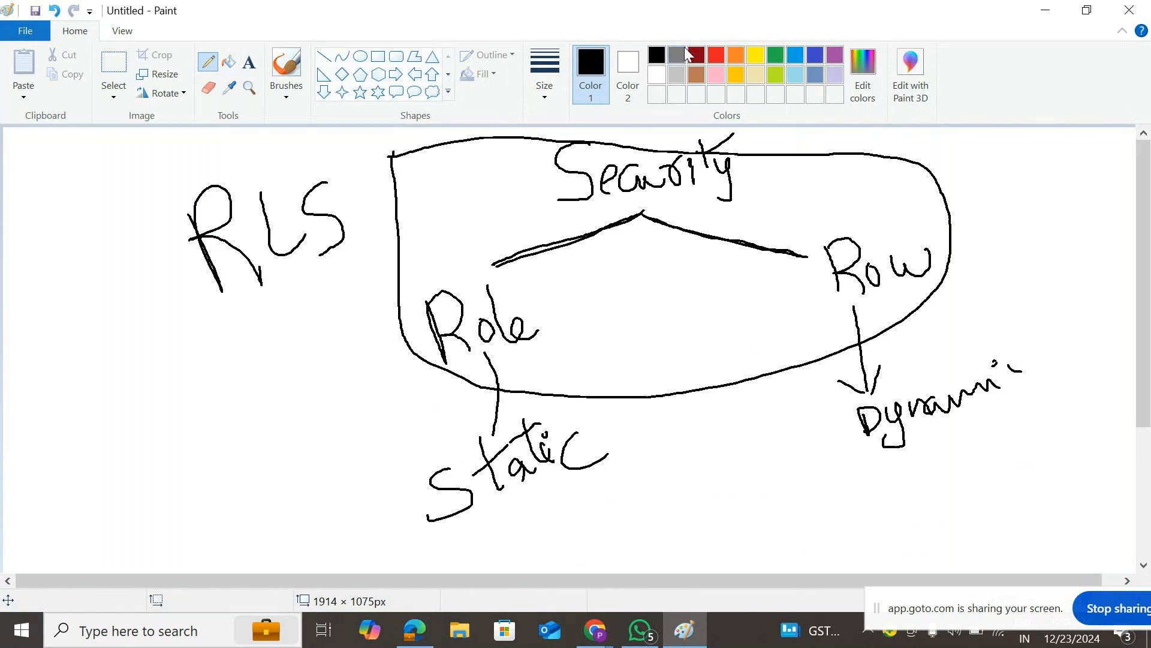
- In red, circle Role–Static and begin a loop around Row–Dynamic
click(716, 53)
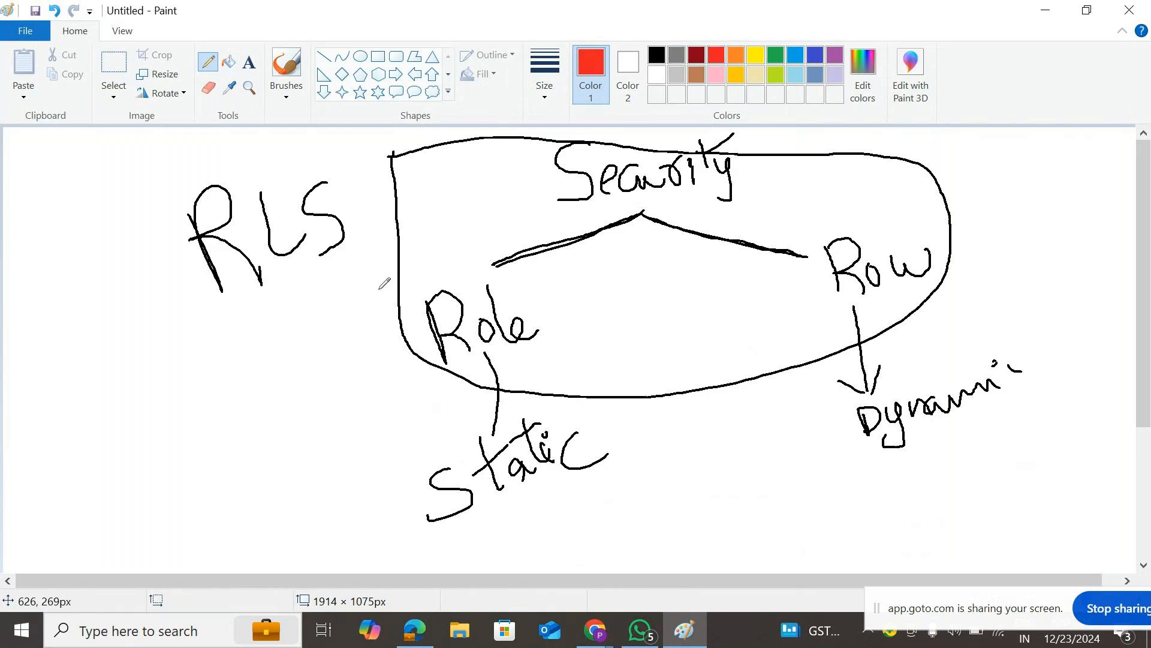
mouse_move(379, 273)
mouse_down()
mouse_move(519, 246)
mouse_move(570, 303)
mouse_move(618, 459)
mouse_move(462, 541)
mouse_move(367, 526)
mouse_move(357, 438)
mouse_move(386, 274)
mouse_up()
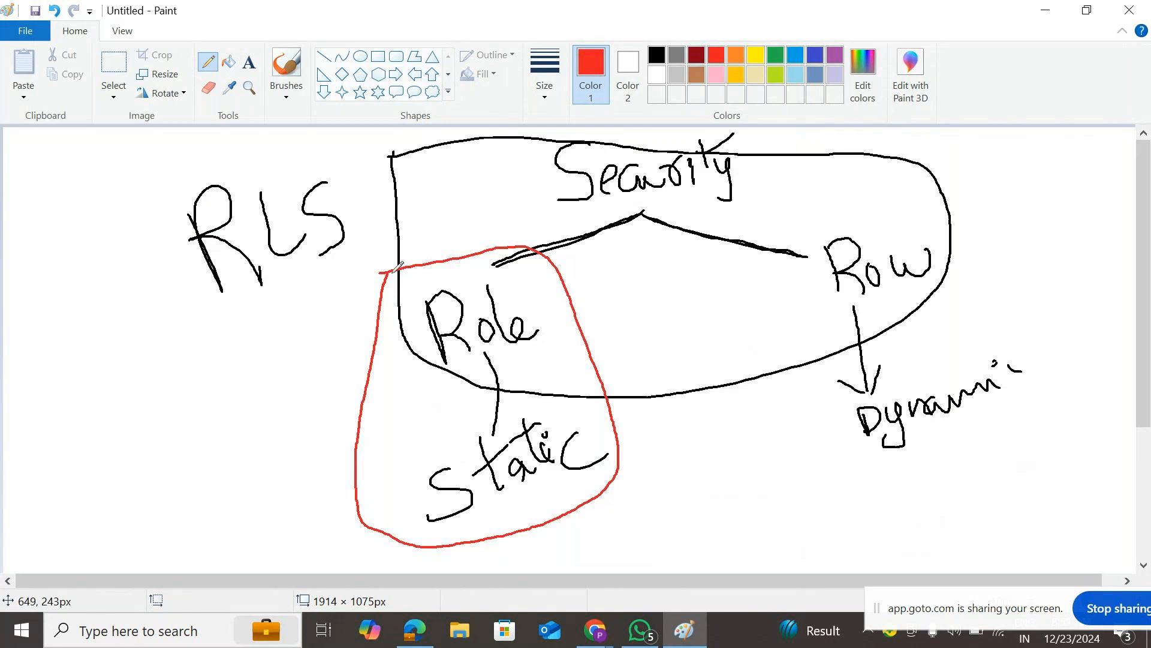
mouse_move(796, 222)
mouse_down()
mouse_move(803, 401)
mouse_move(908, 488)
mouse_move(1077, 443)
mouse_move(1042, 235)
mouse_move(949, 212)
mouse_move(796, 228)
mouse_up()
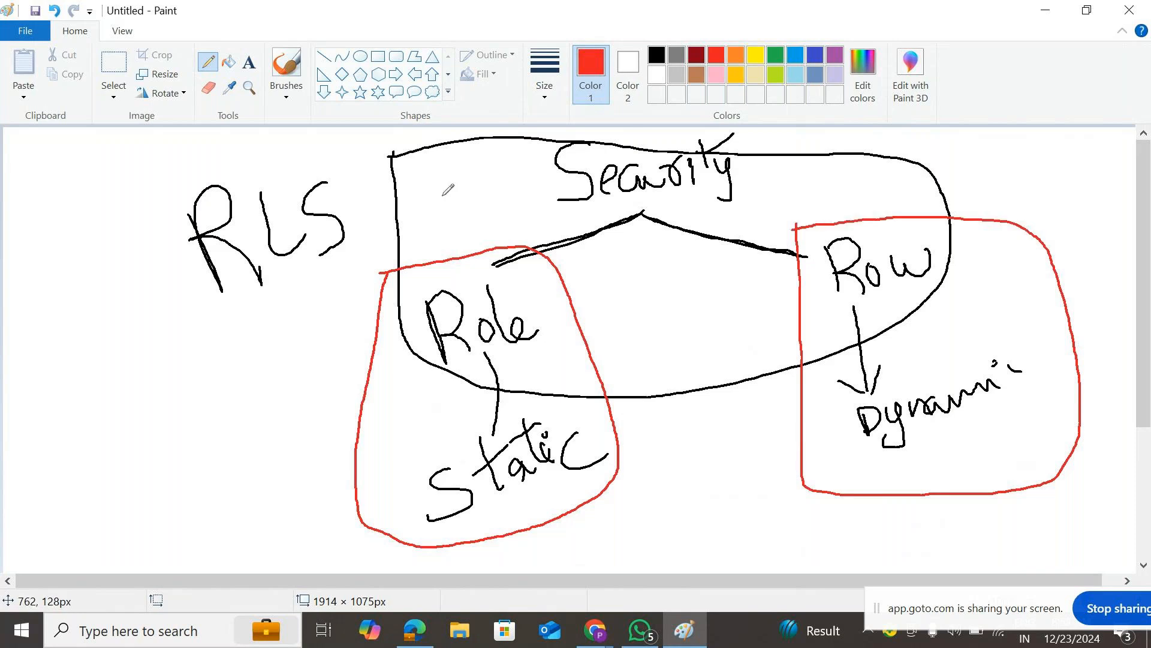
- Close the red loop, draw a red arrow from RLS into Security, and minimise Paint
drag(116, 193, 363, 200)
drag(184, 245, 383, 225)
mouse_move(337, 168)
mouse_down()
mouse_move(384, 240)
mouse_move(349, 257)
mouse_up()
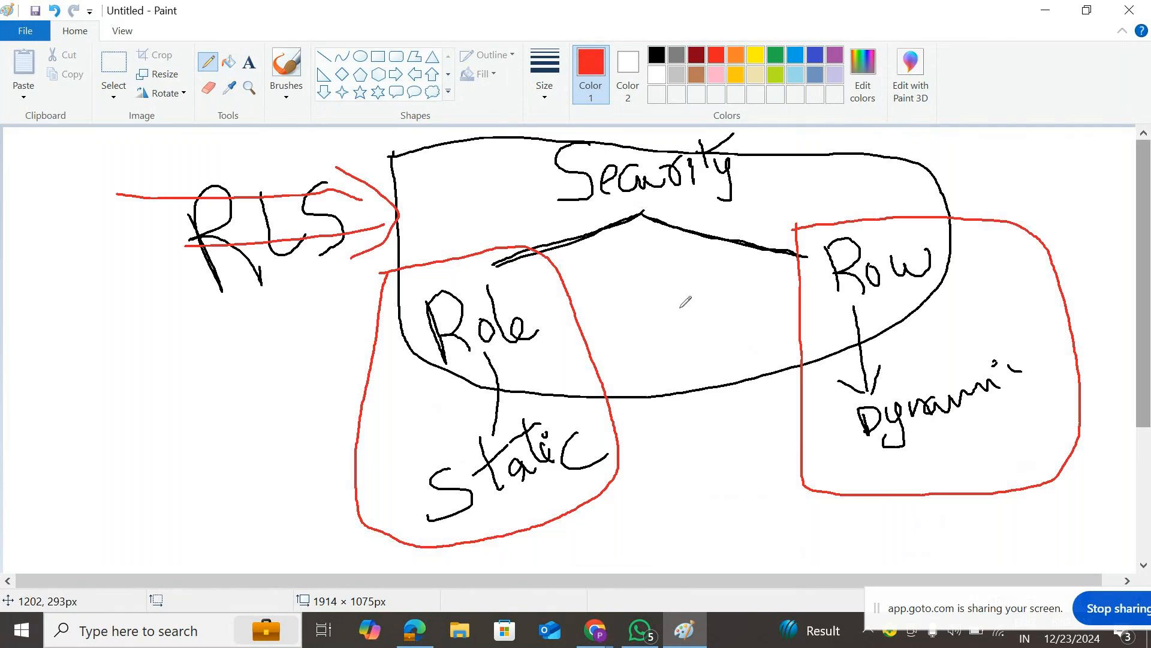
click(1048, 9)
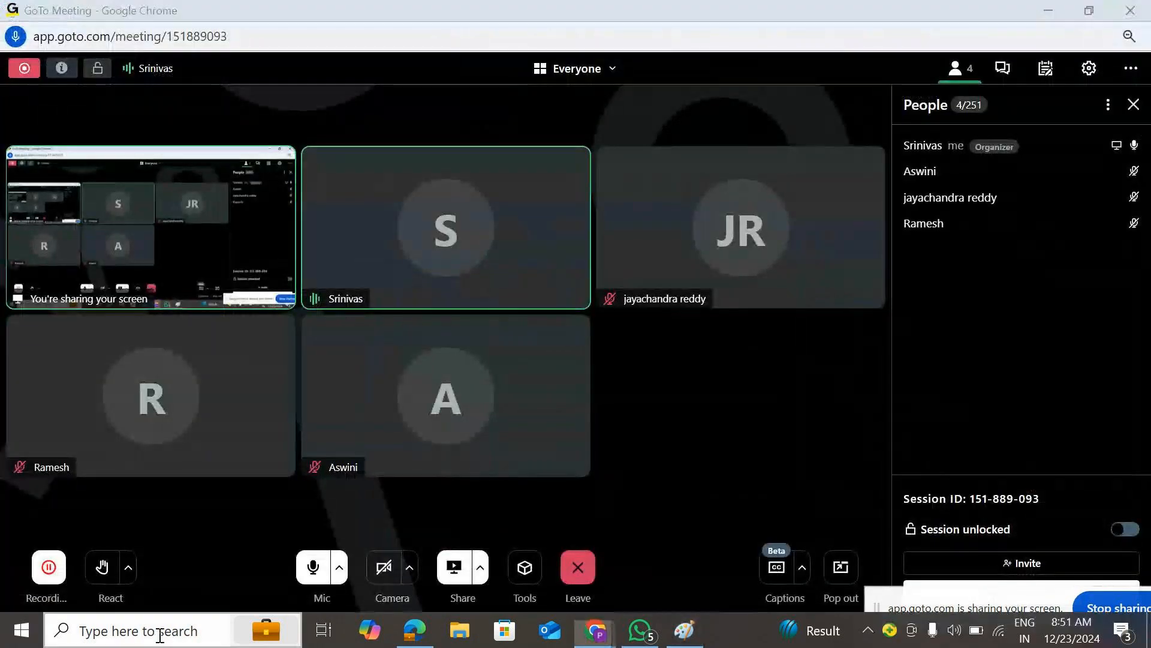
- Search Windows for 'power' and launch Power BI Desktop from Best match
click(161, 631)
text(power)
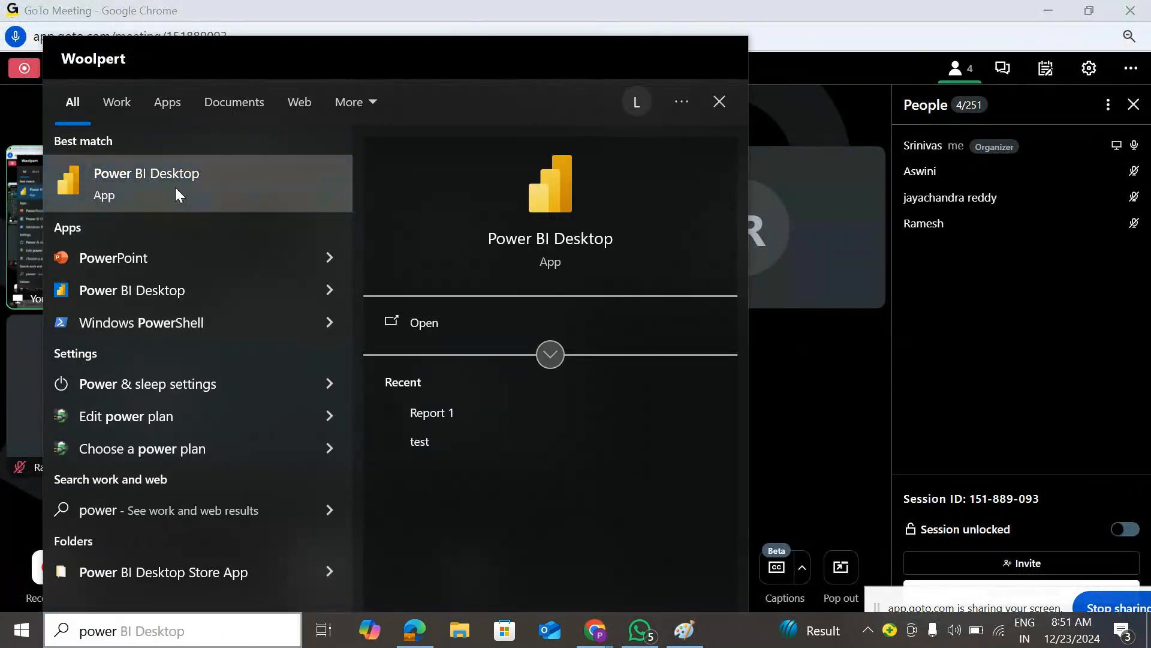
click(175, 187)
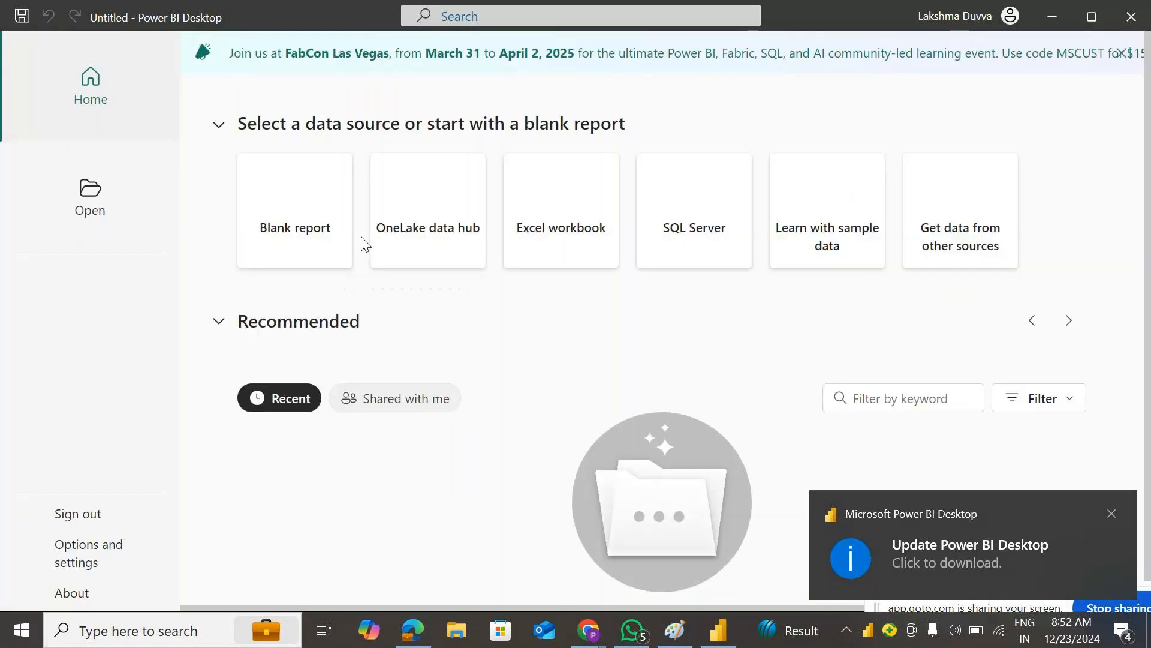
- Start a blank report and dismiss the auto-recovery notice, choosing to view files later
click(308, 204)
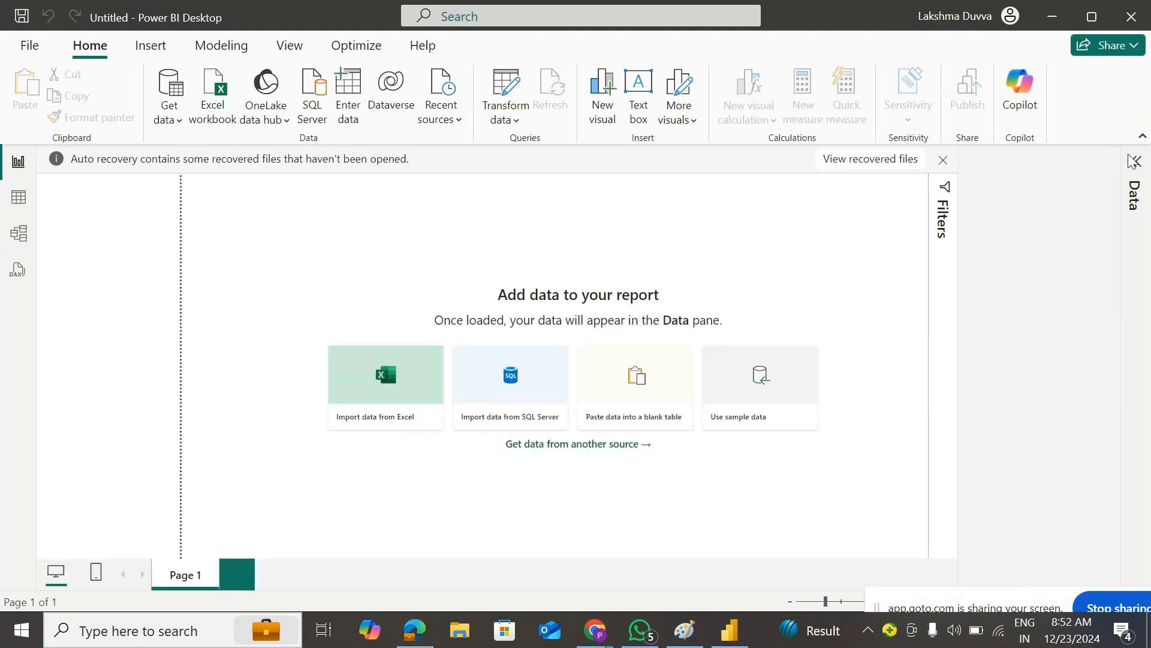
click(942, 160)
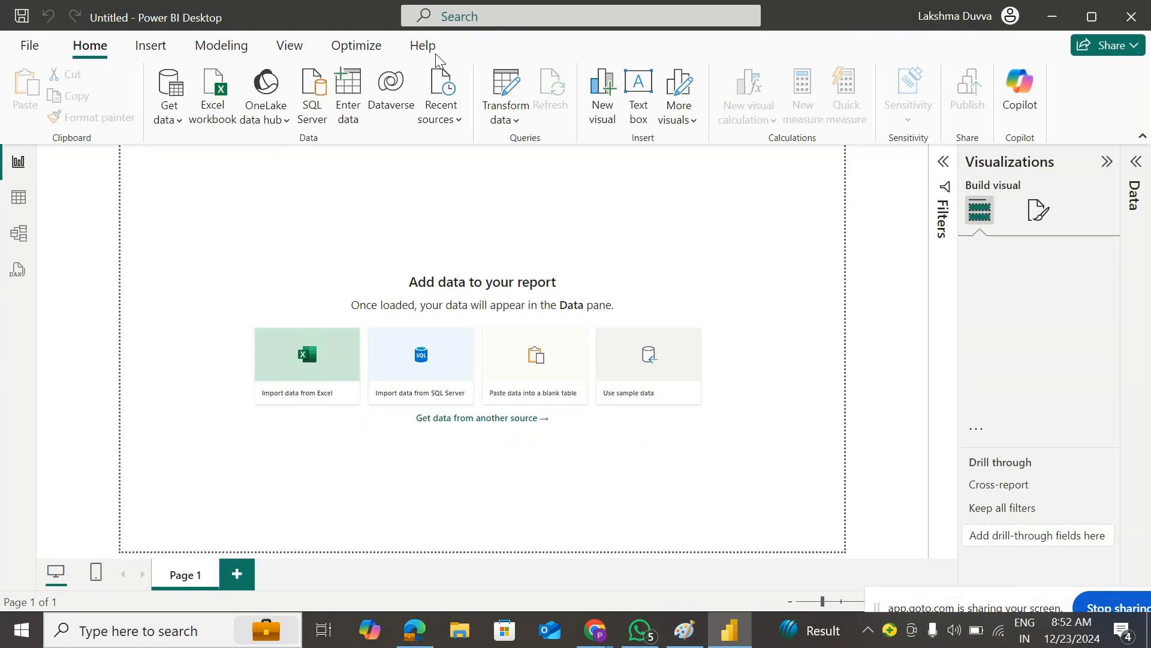
click(417, 315)
click(671, 379)
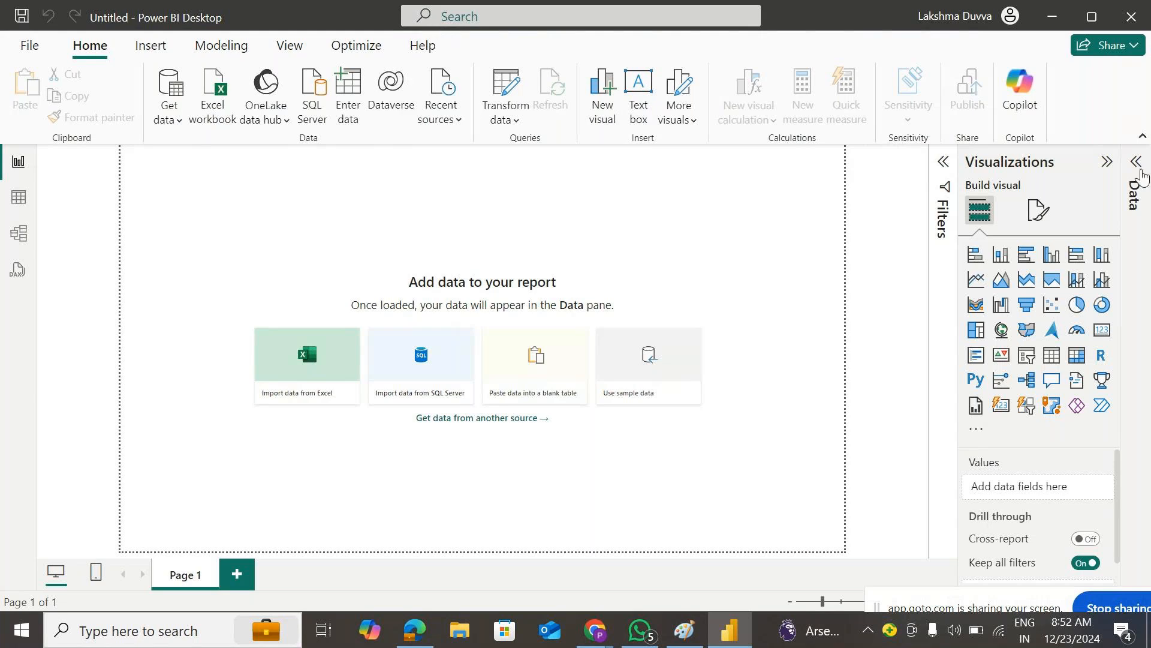
- Expand the Data pane and choose Help > Examples > Sample data
click(1136, 168)
click(423, 46)
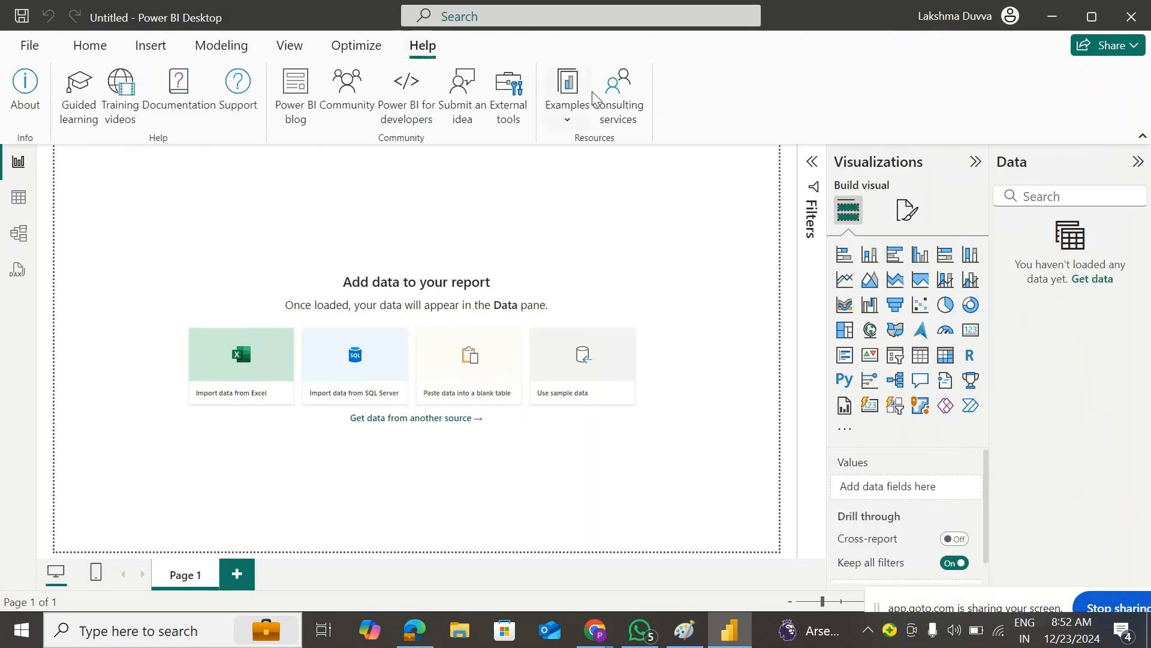
click(571, 120)
click(627, 156)
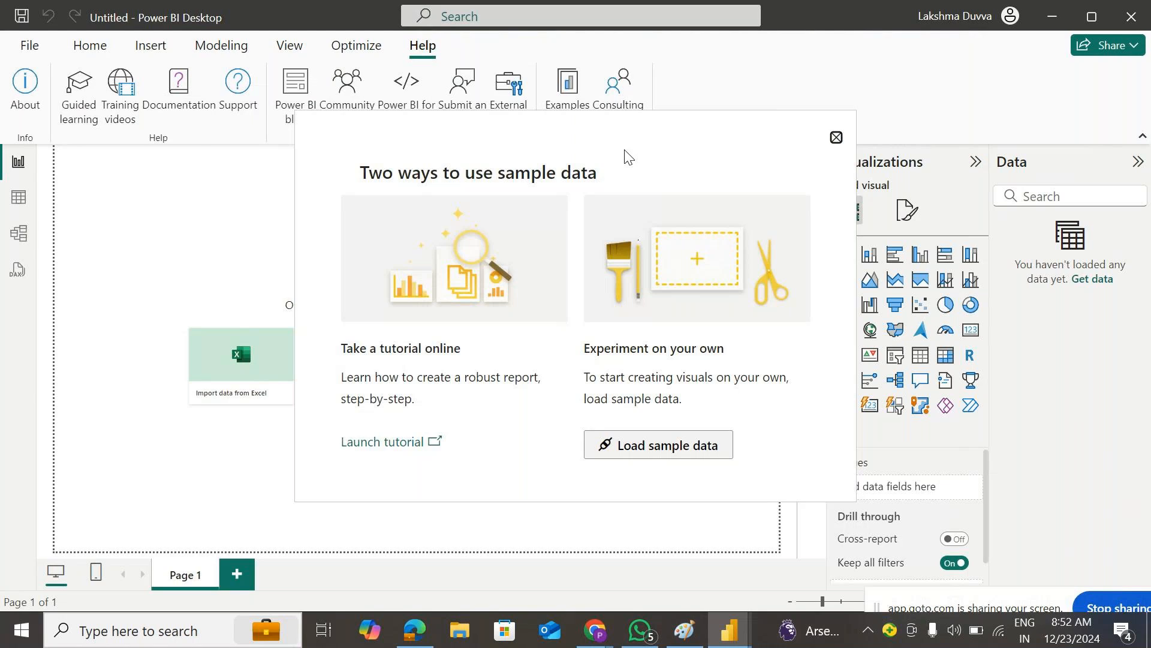
- Load sample data, tick the financials table in Navigator, and load it
click(641, 445)
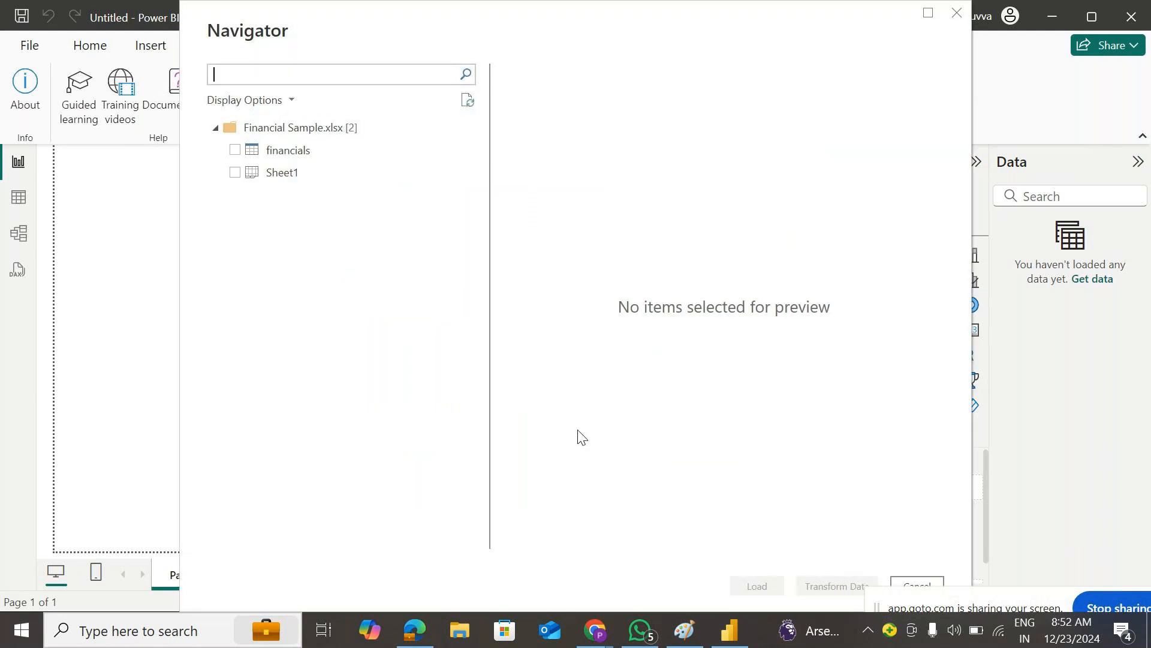
click(279, 150)
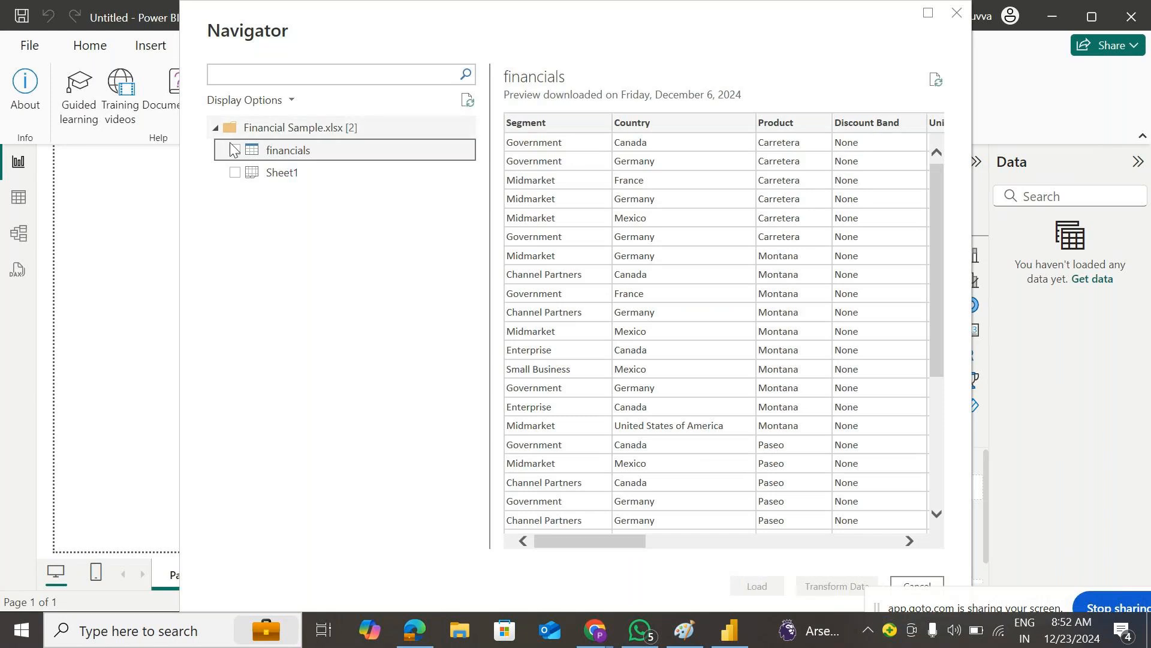
click(234, 150)
click(753, 586)
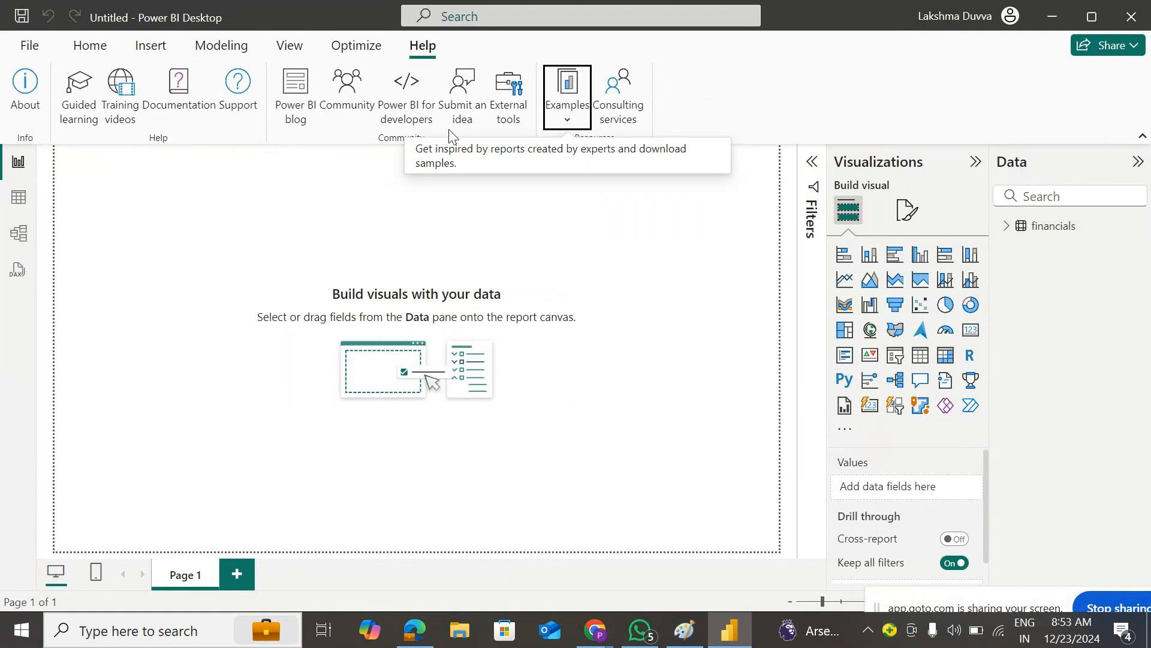
- Switch to the Modeling tab and collapse the Data and Visualizations panes
click(240, 48)
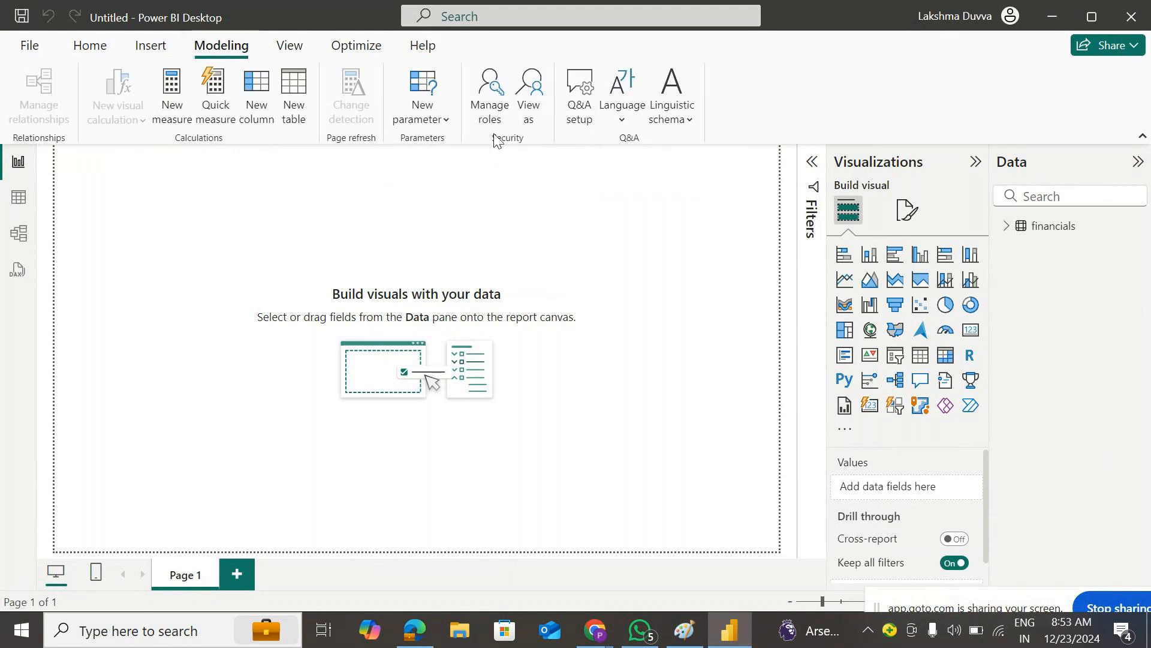
click(1138, 162)
click(1110, 161)
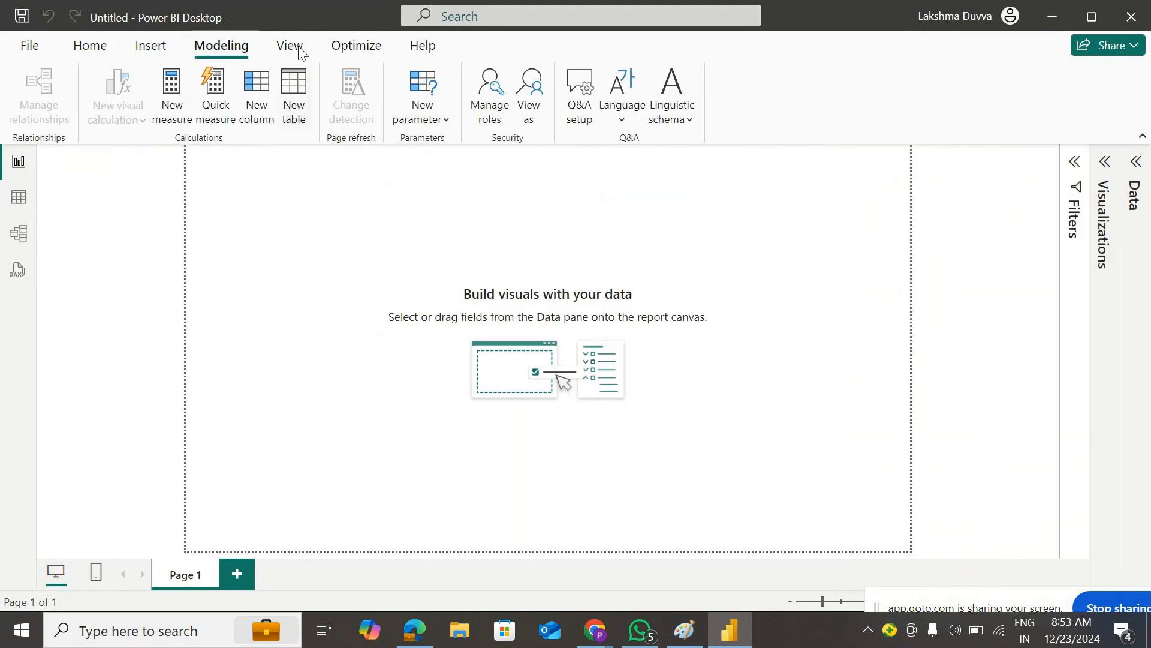
- Reopen the Data pane and expand the financials table to list its fields
click(1131, 177)
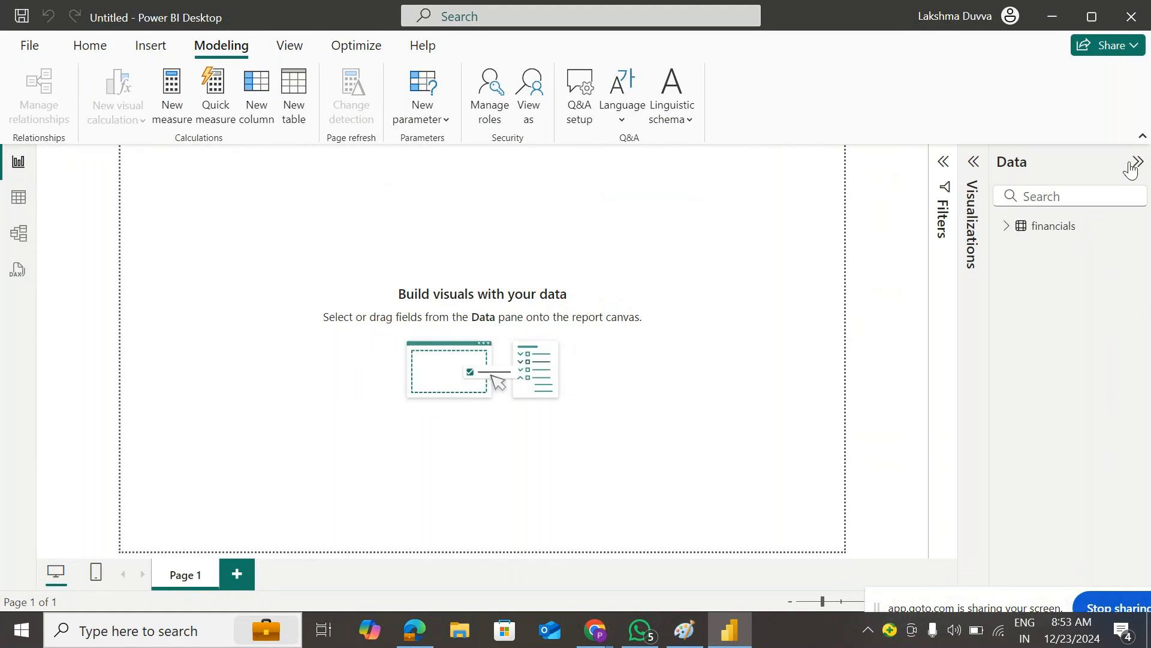
click(1137, 163)
click(1134, 168)
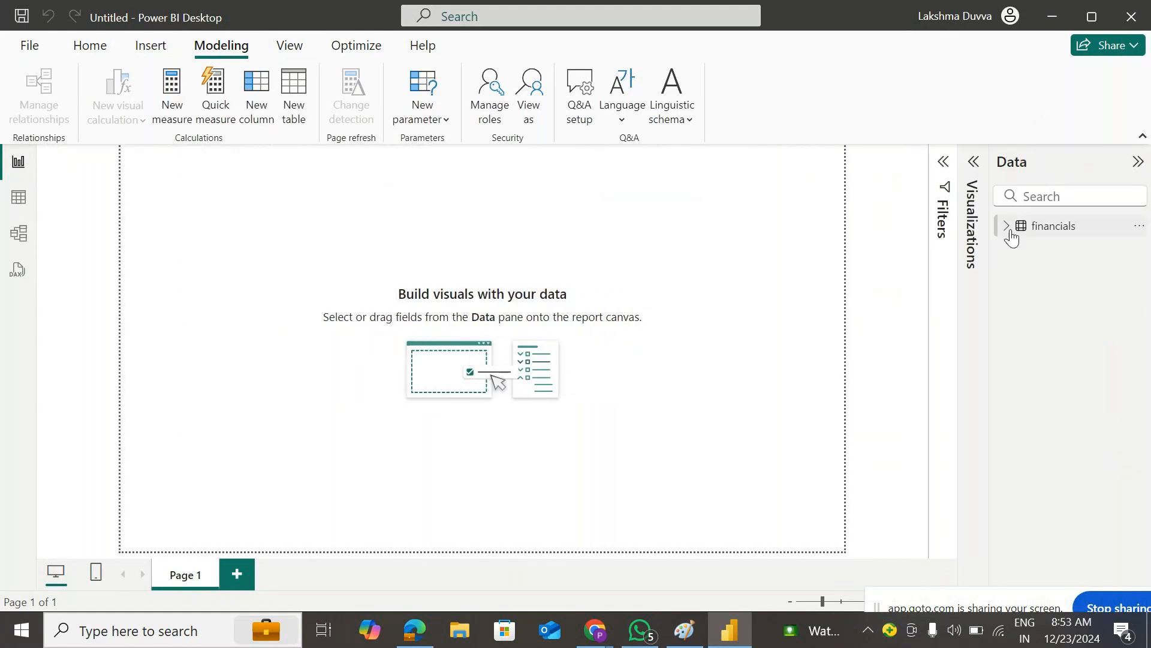
click(1009, 228)
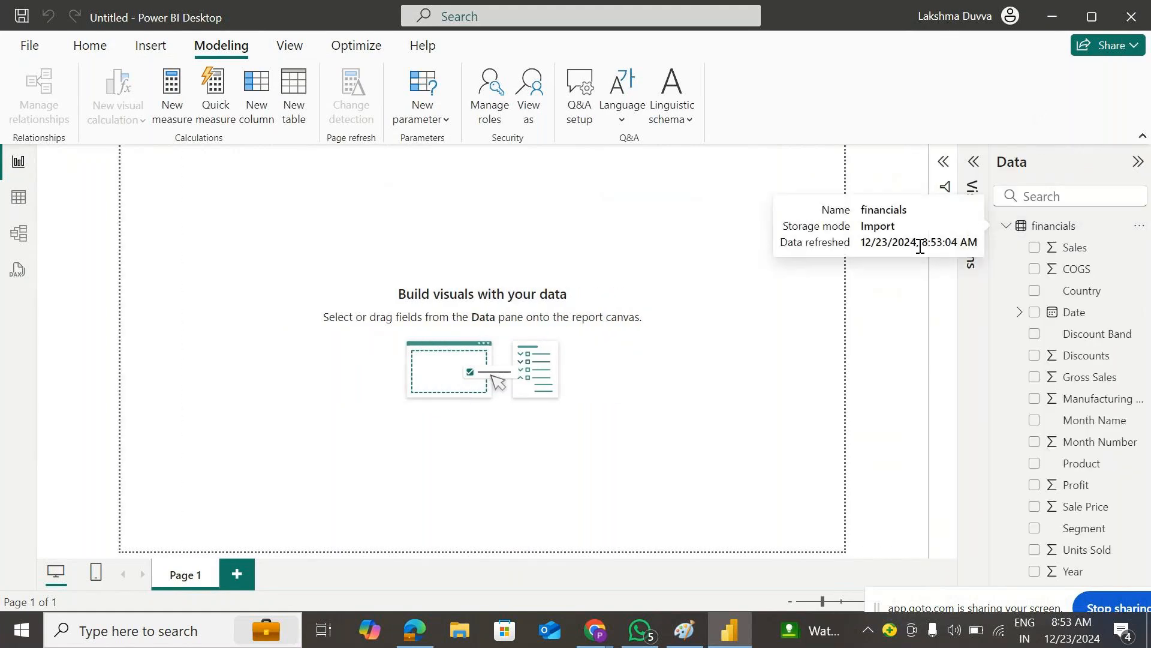
- Add a large top-left pie chart with Country as Legend and Sales as Values
click(974, 163)
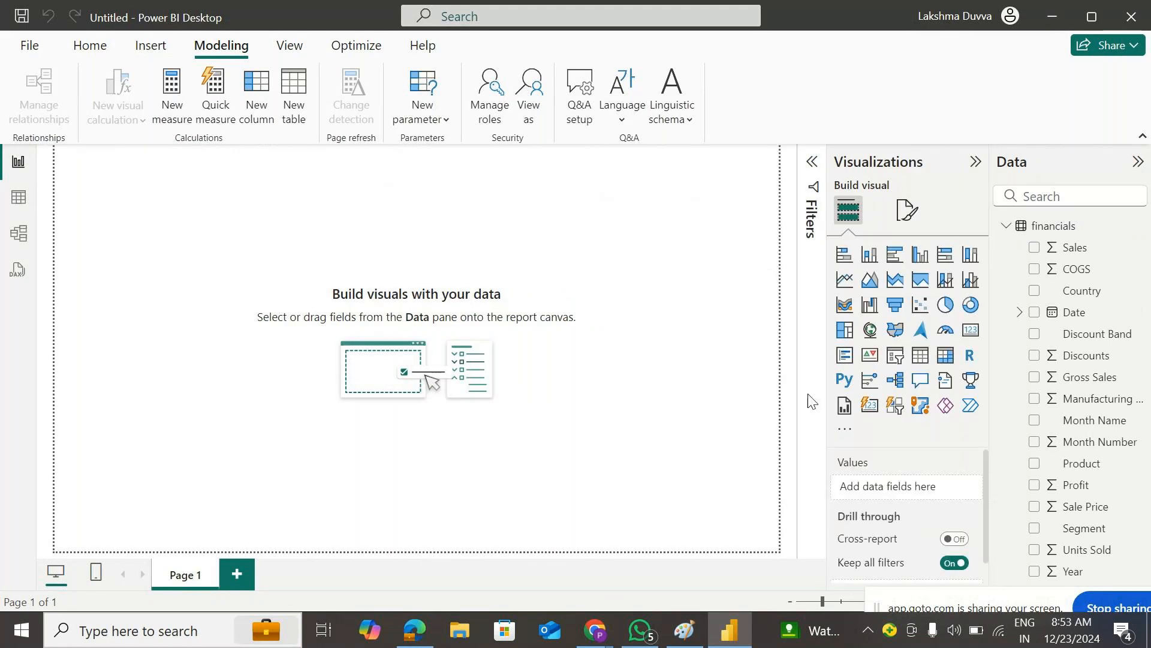
click(946, 305)
drag(183, 261, 158, 253)
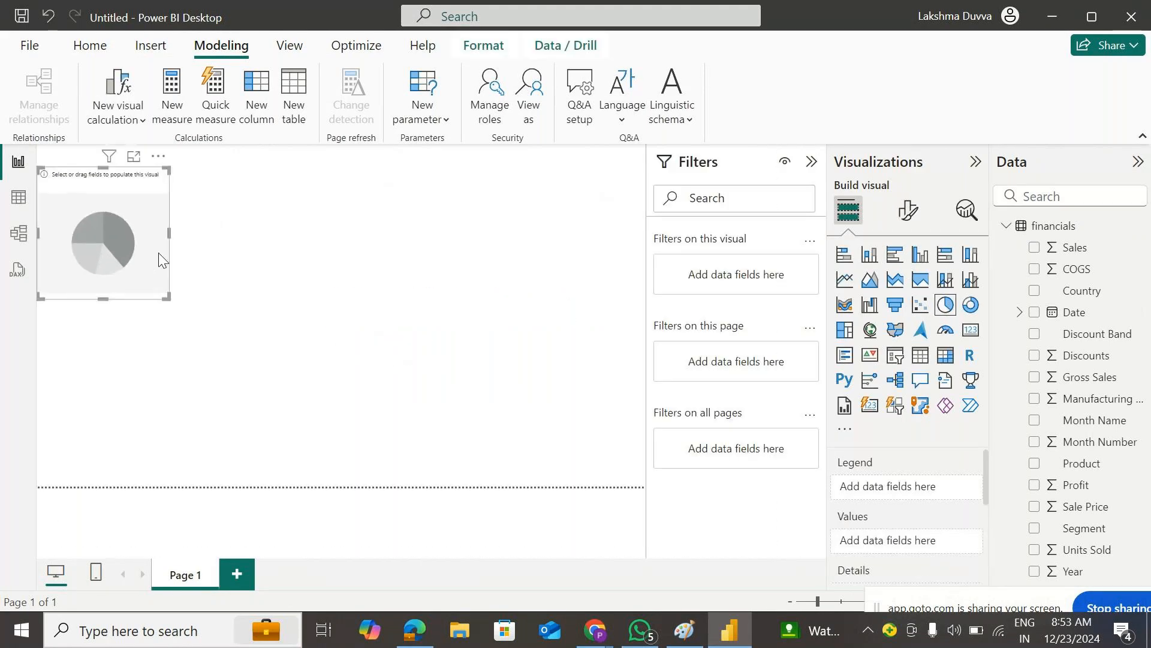
drag(167, 296, 456, 467)
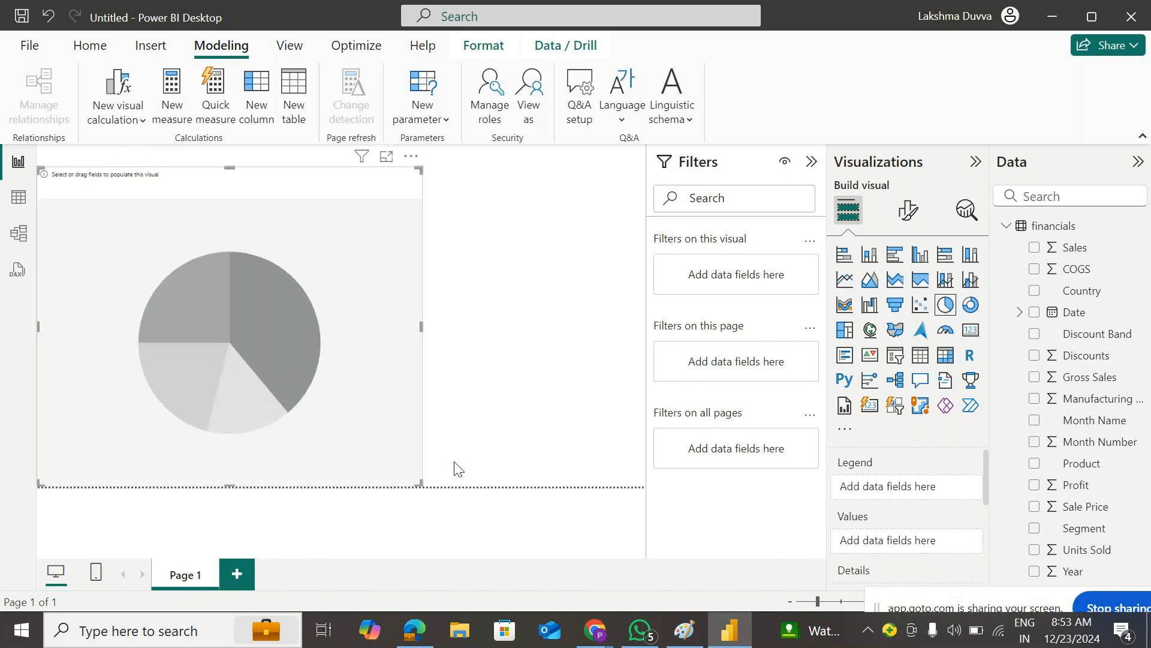
drag(1084, 290, 339, 305)
drag(1079, 247, 406, 334)
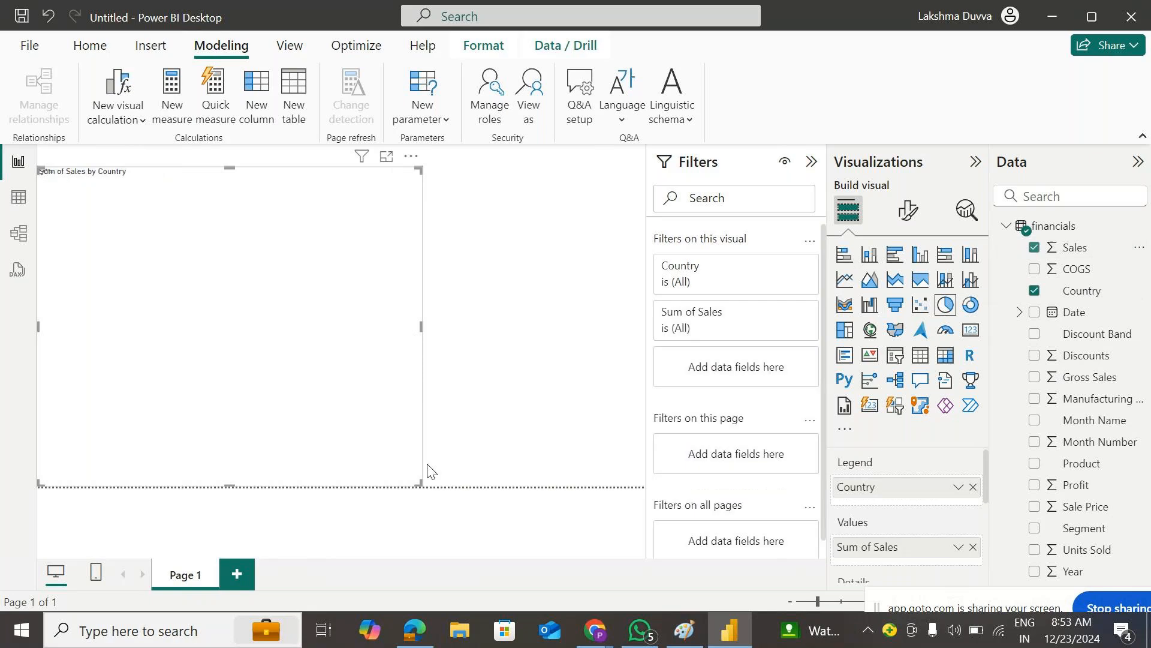
mouse_move(419, 483)
mouse_down()
mouse_move(447, 460)
mouse_move(411, 487)
mouse_up()
click(237, 576)
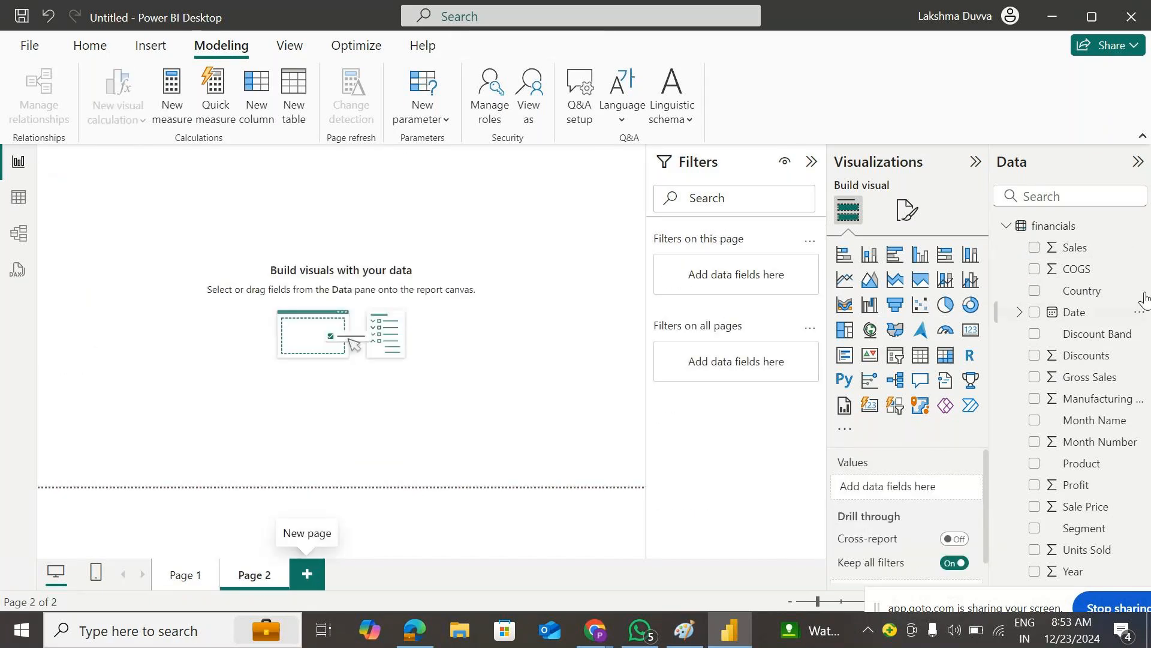
- Add a large empty clustered column chart to Page 2
click(921, 255)
drag(77, 259, 95, 326)
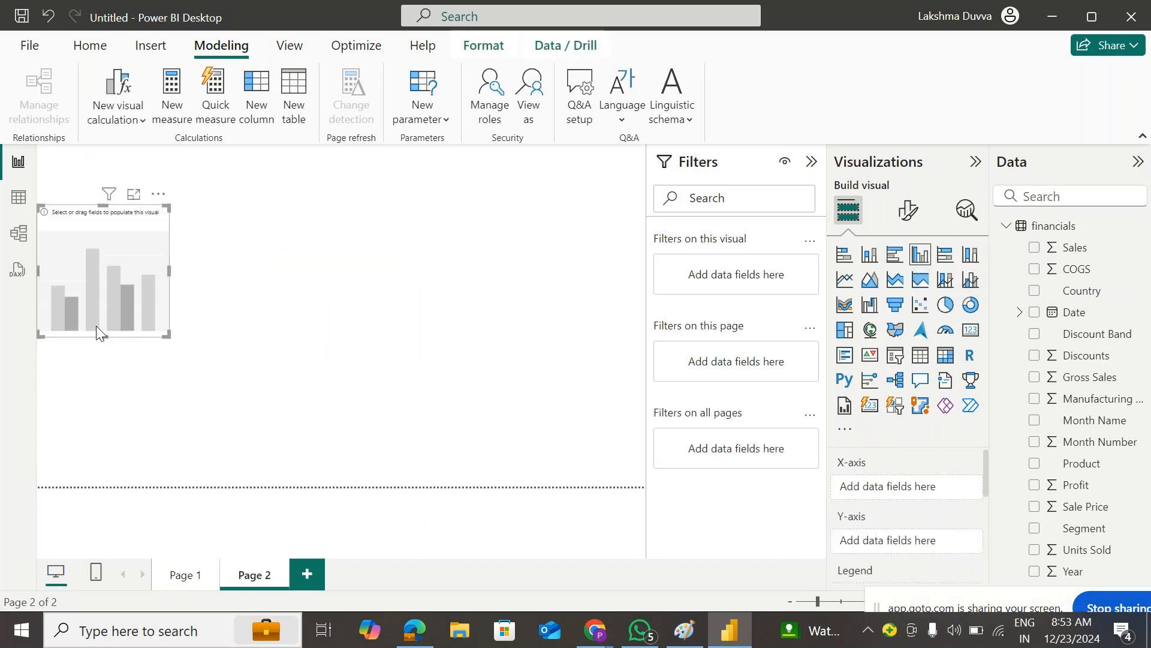
drag(167, 335, 414, 469)
mouse_move(298, 316)
mouse_down()
mouse_move(322, 316)
mouse_move(296, 317)
mouse_up()
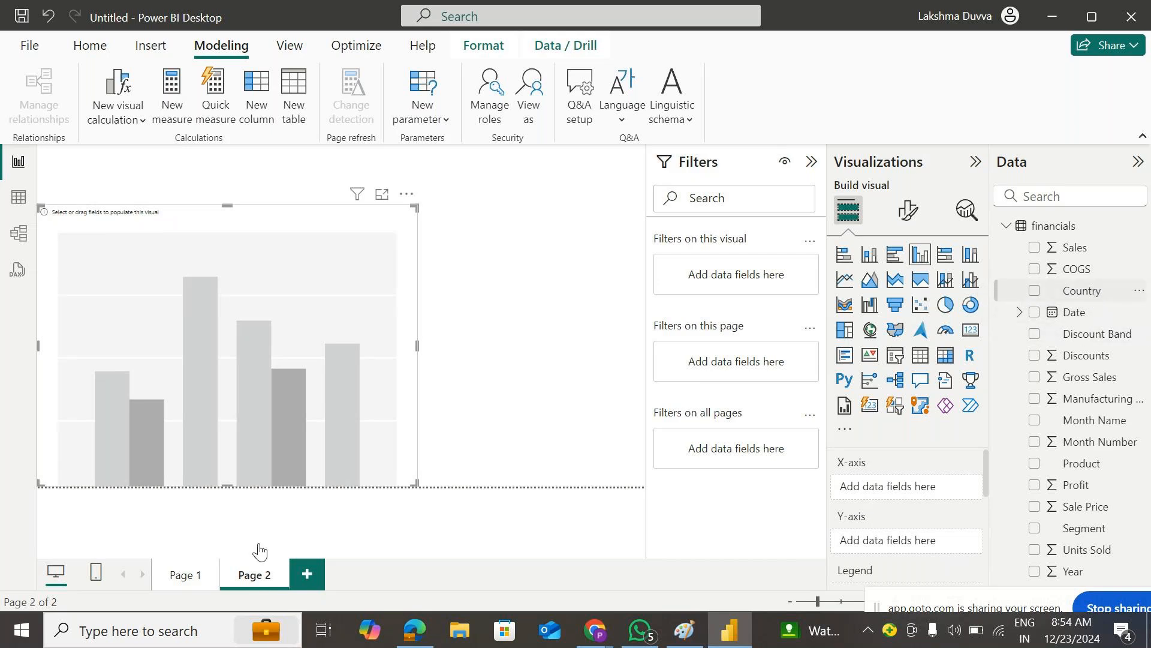
- Go back to Page 1 and select the Sales by Country pie chart
click(186, 575)
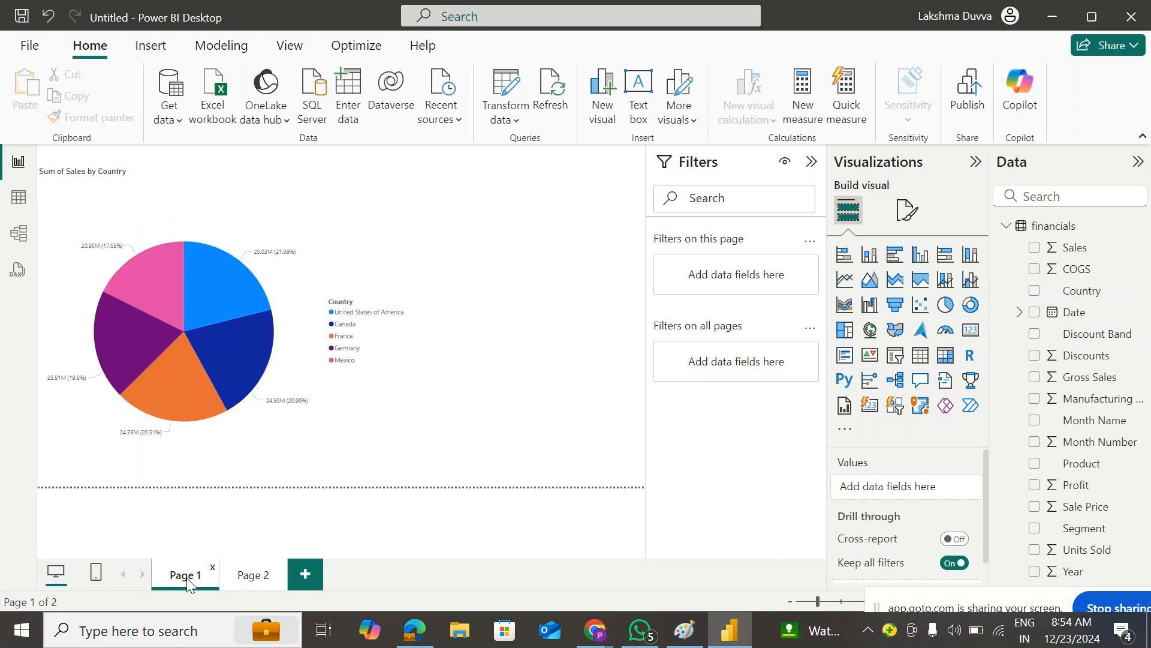
click(304, 198)
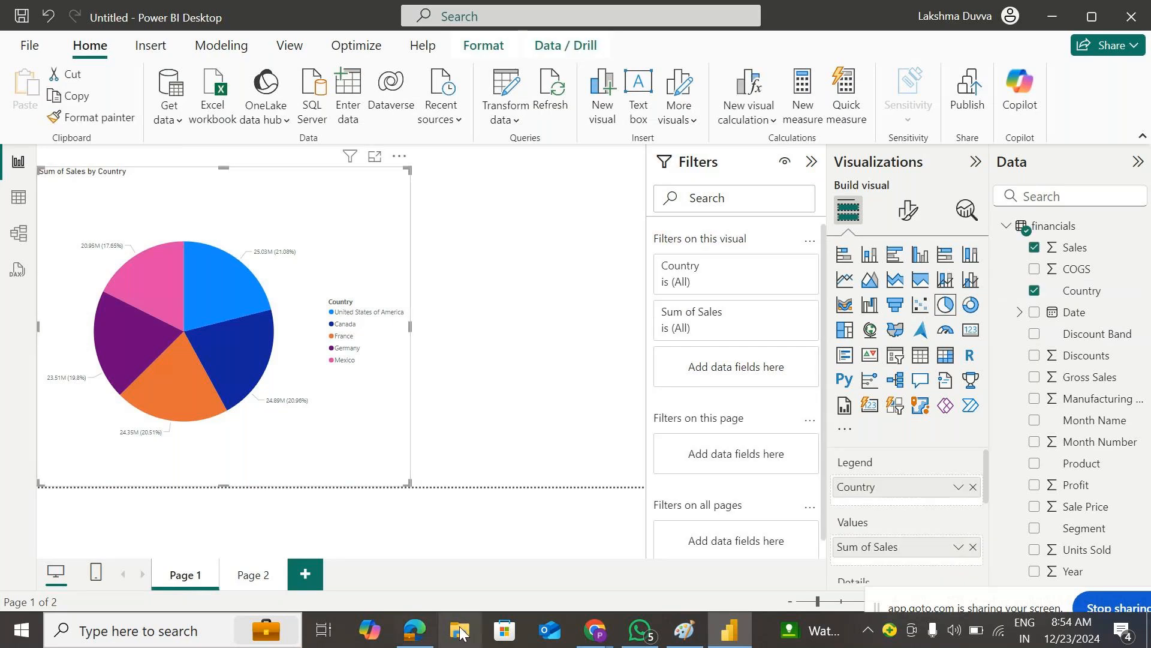
click(414, 630)
- Bring up GoTo Meeting, pause its recording, unmute the mic, then return to Power BI Desktop
mouse_move(600, 633)
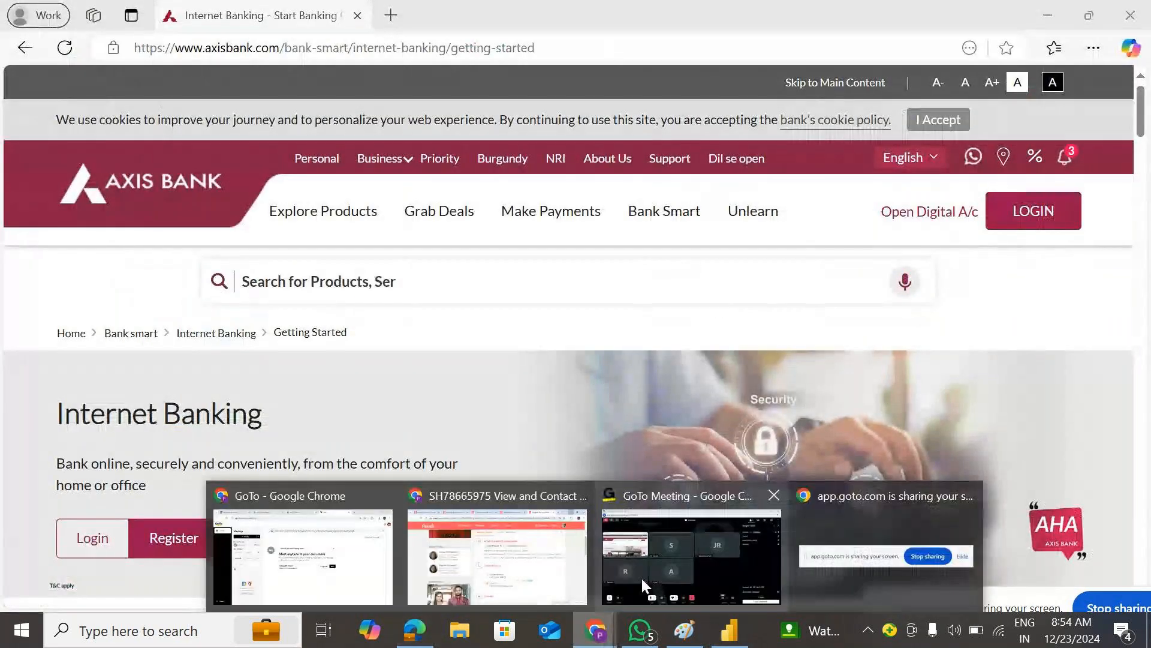
click(641, 578)
click(310, 575)
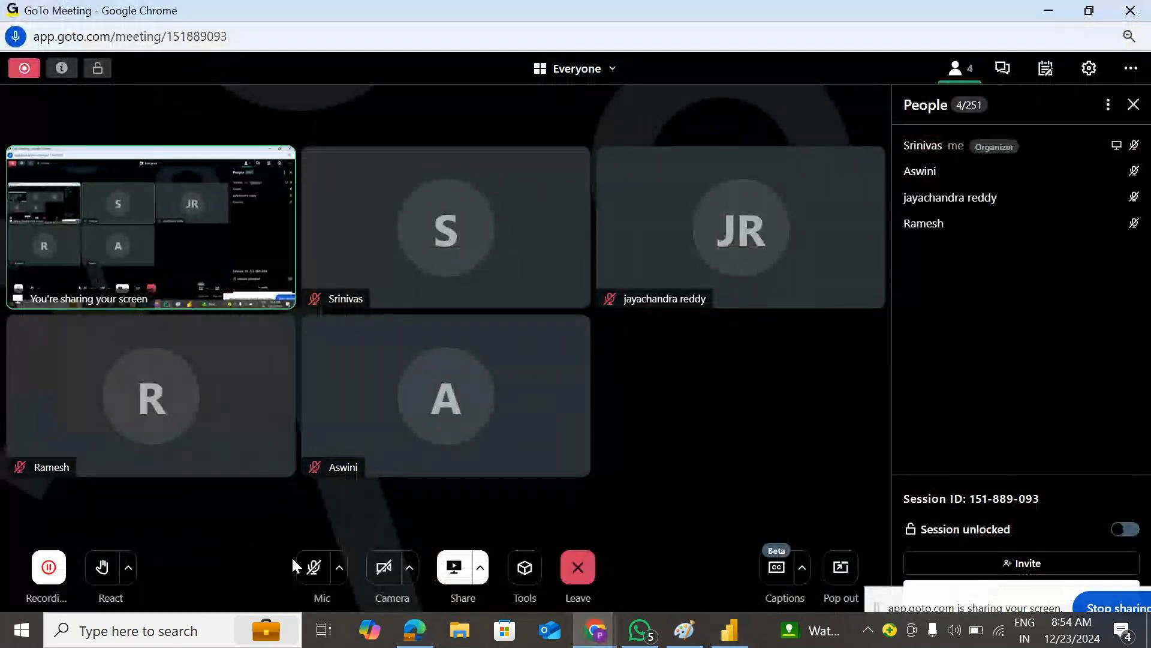
click(49, 567)
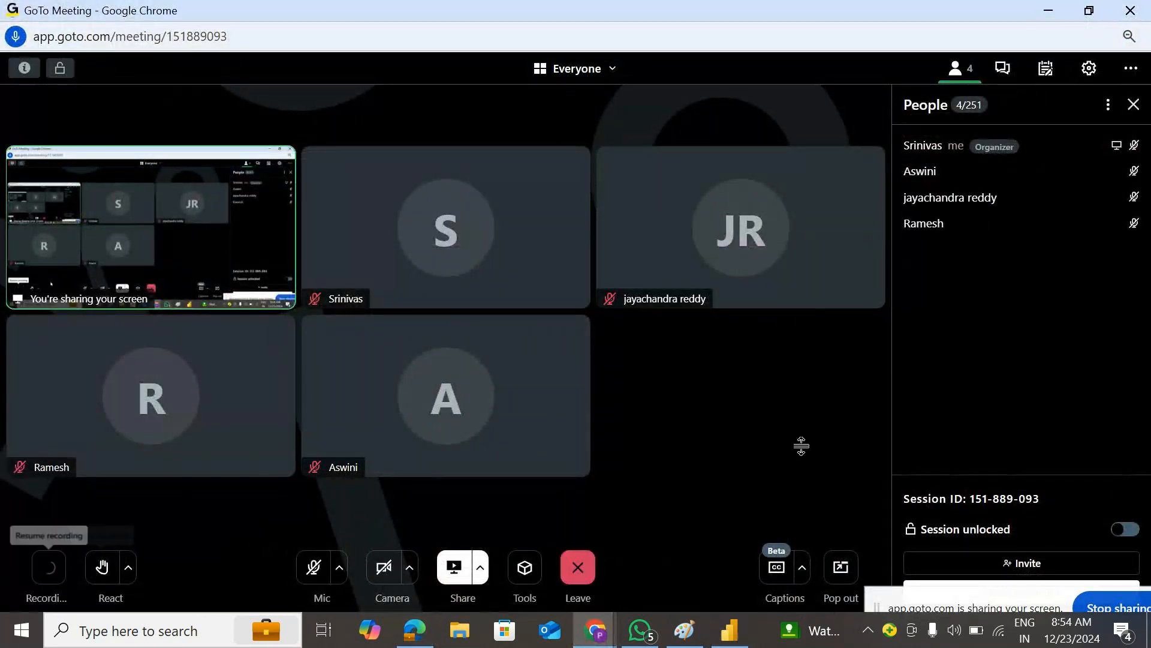
click(1047, 10)
click(729, 629)
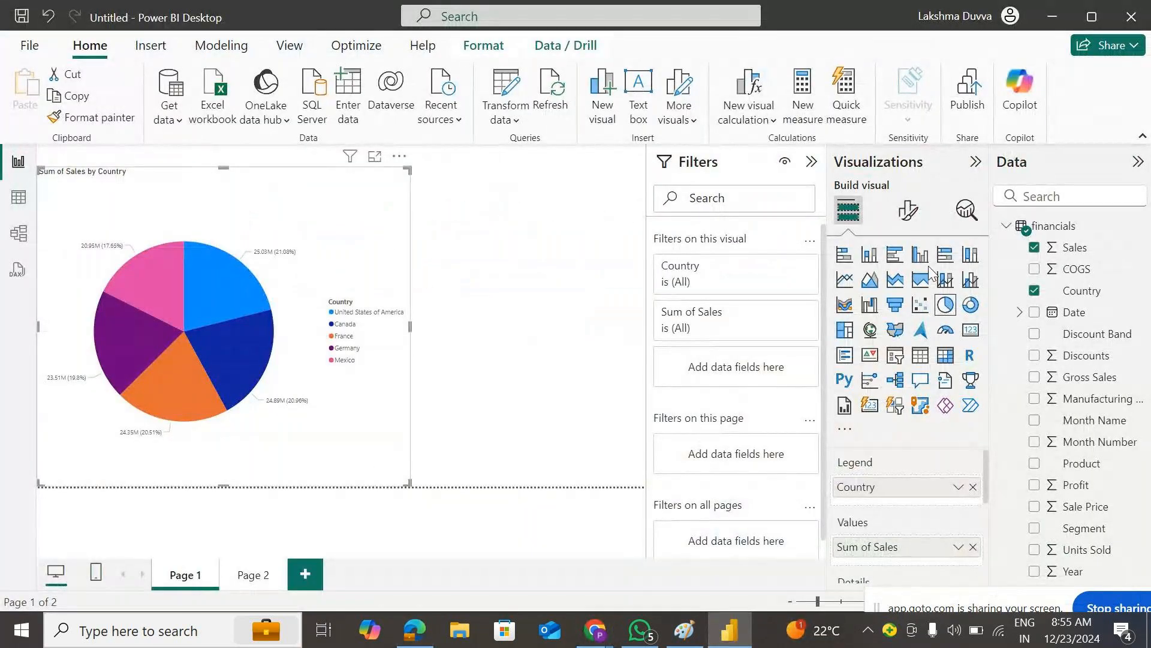
- Turn the pie into a clustered column chart, stretched to full page width and taller, with Data and Visualizations panes collapsed
click(920, 255)
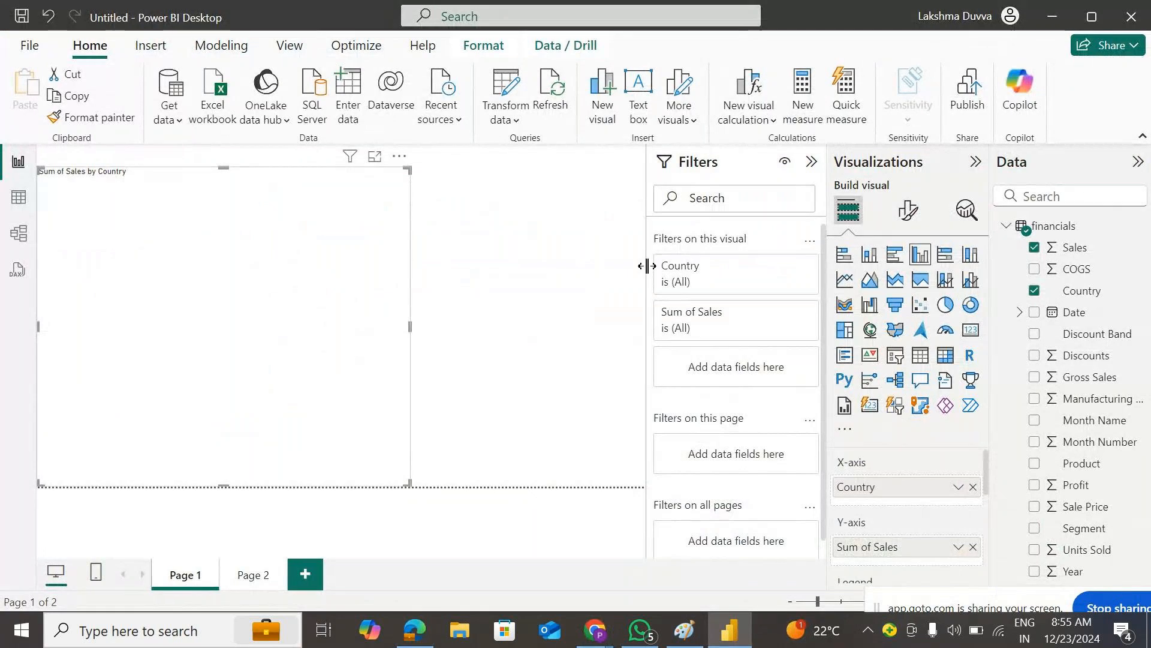
drag(409, 482, 644, 483)
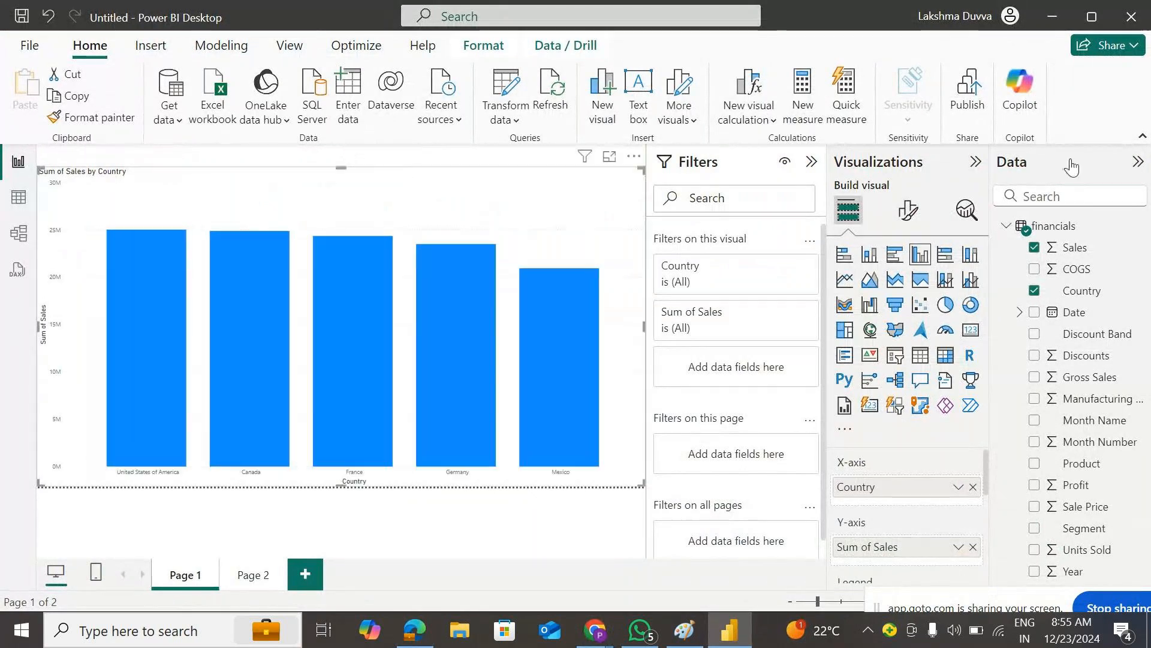
click(1138, 161)
click(1106, 161)
drag(471, 173, 477, 153)
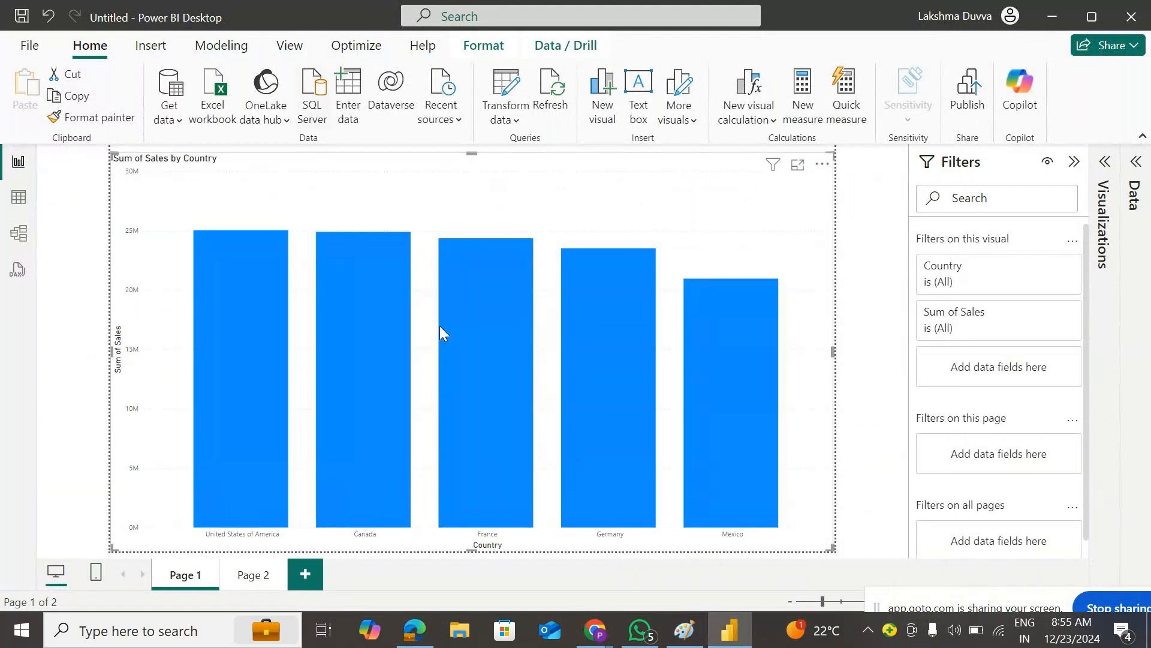
- Minimize the GoTo Meeting window and bring up the Modeling tab
mouse_move(584, 631)
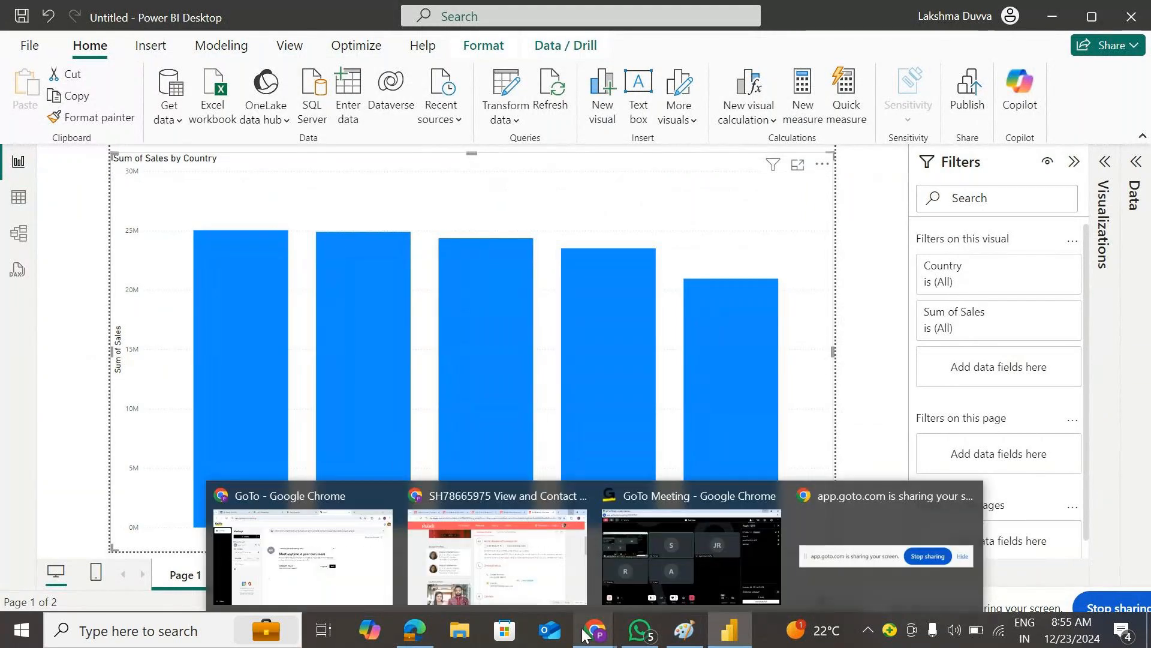
click(691, 557)
click(1049, 13)
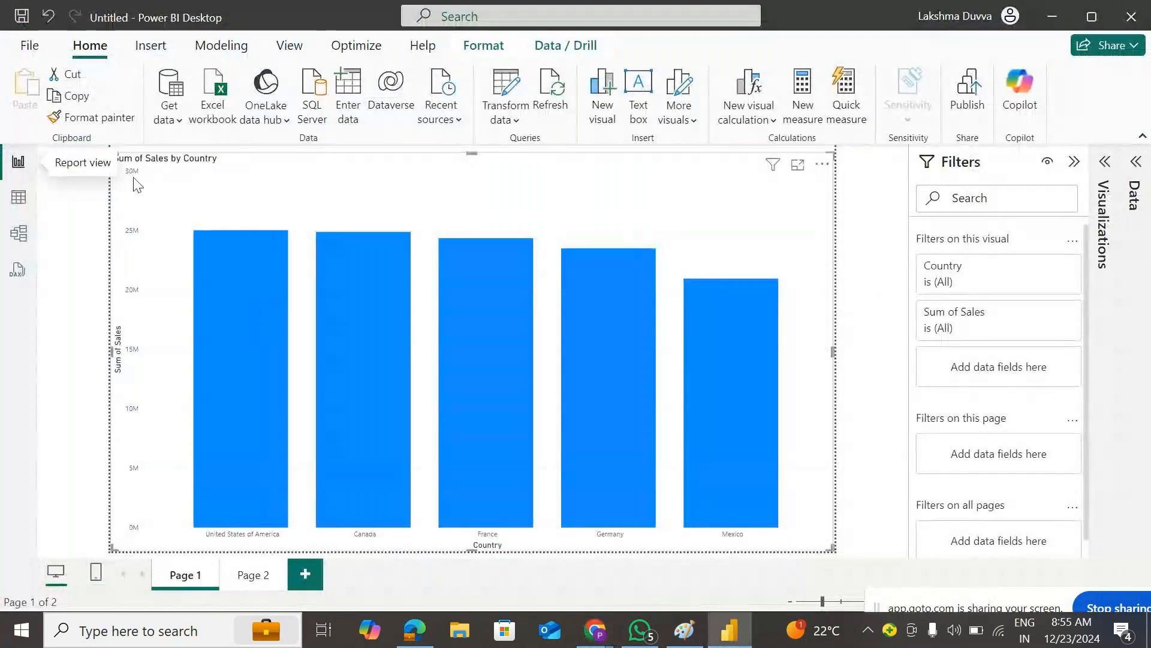
click(231, 46)
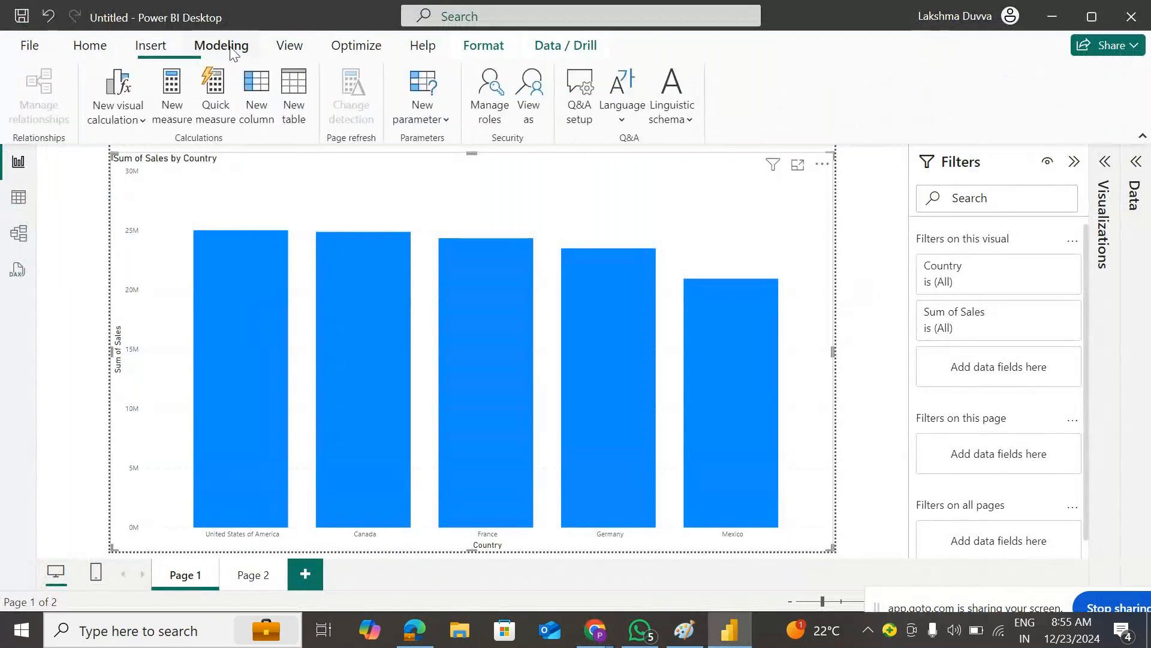
- In Manage roles, create a new security role and rename it Canada
click(495, 103)
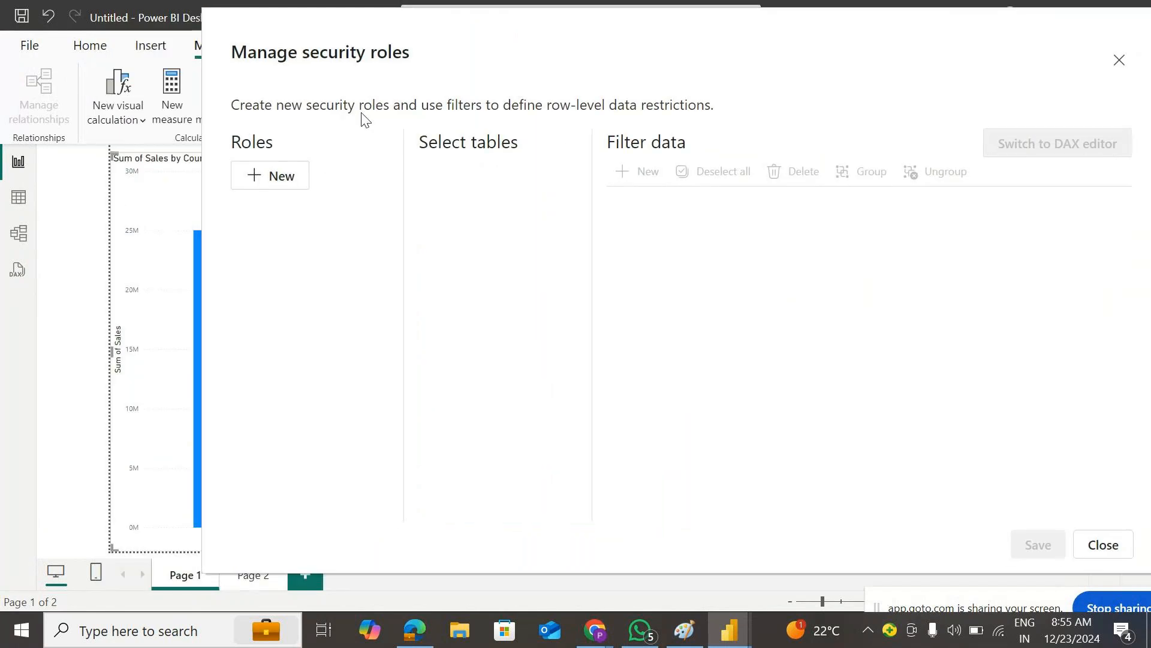
click(286, 180)
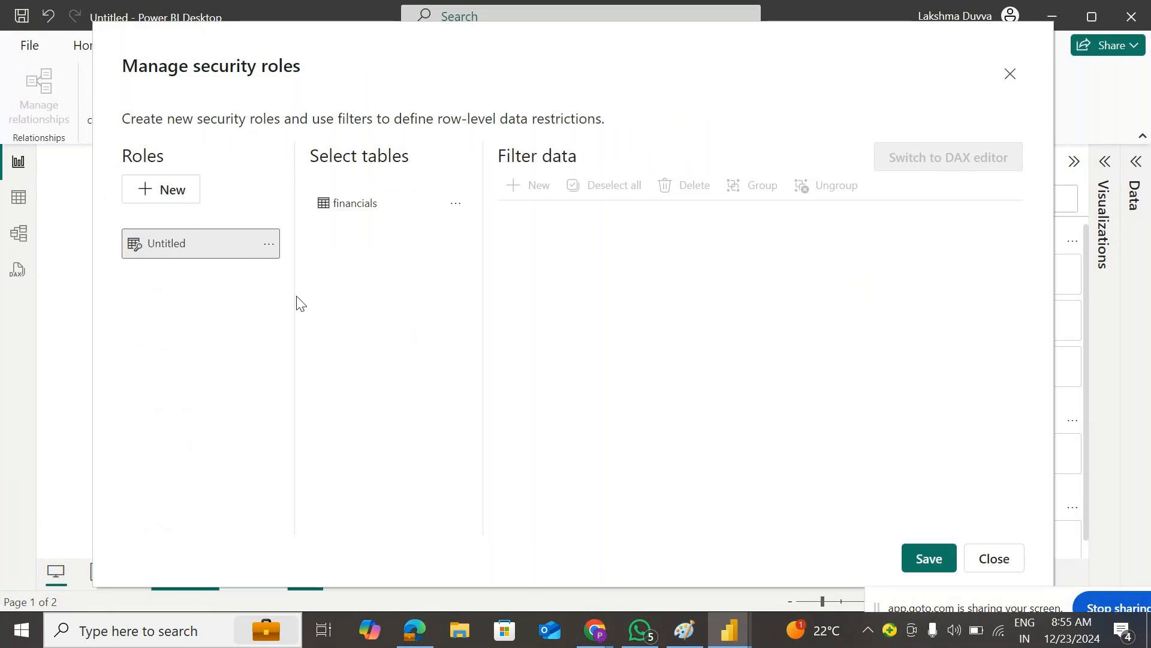
click(191, 243)
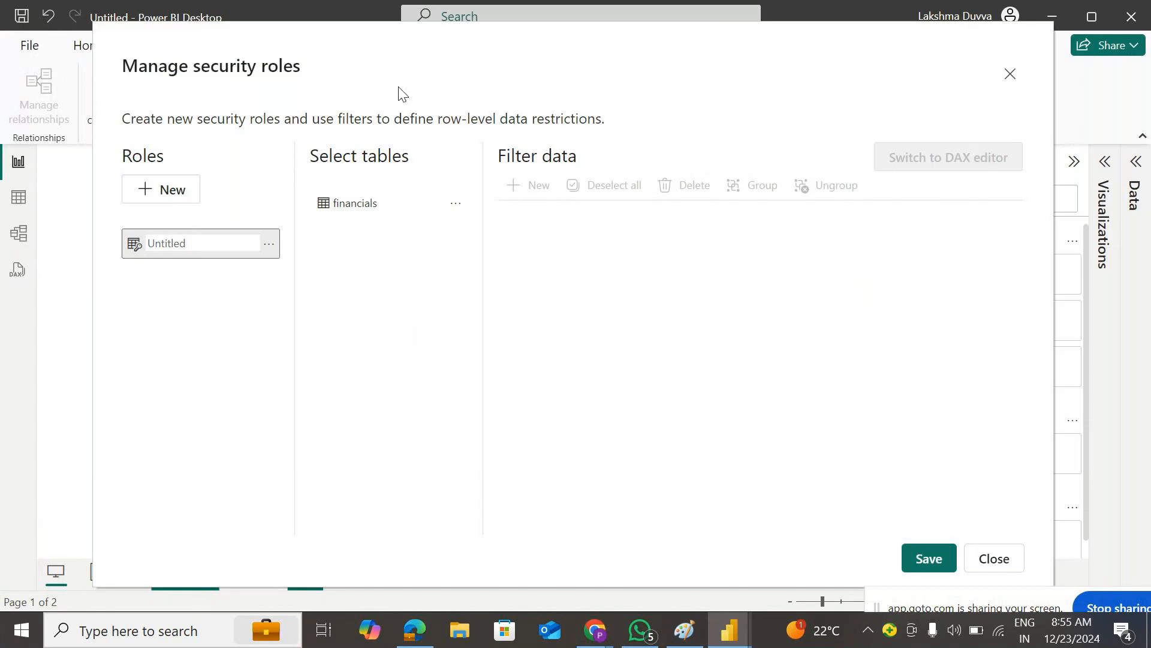
drag(394, 59, 603, 37)
click(410, 223)
double_click(410, 222)
text(C)
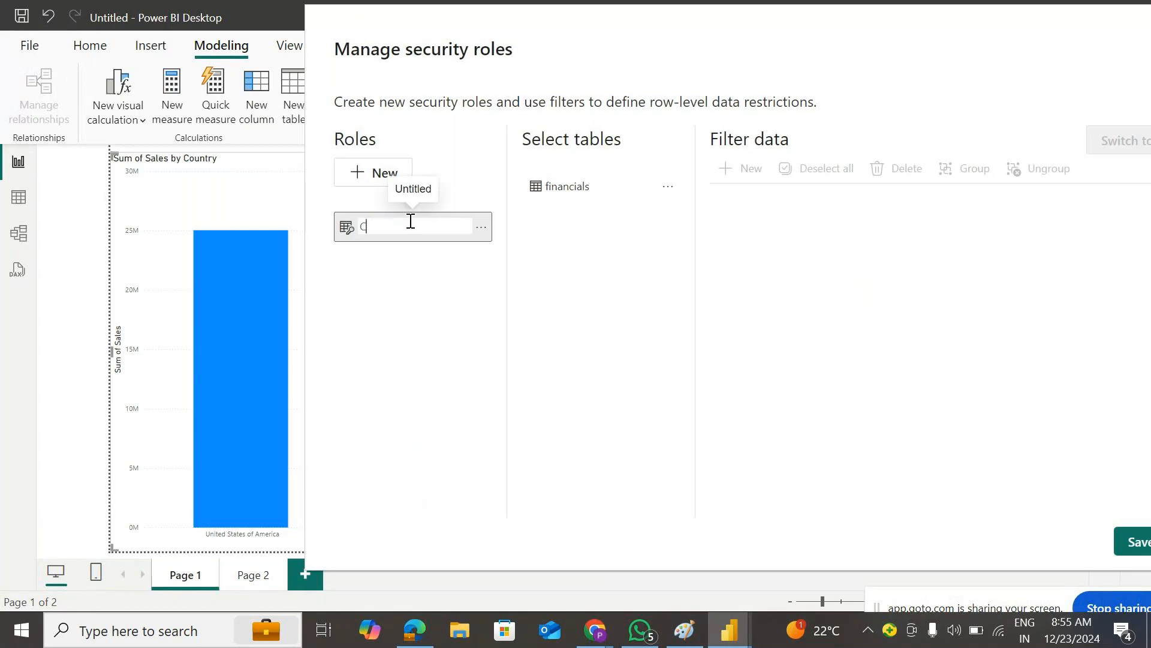
text(anada)
key(Return)
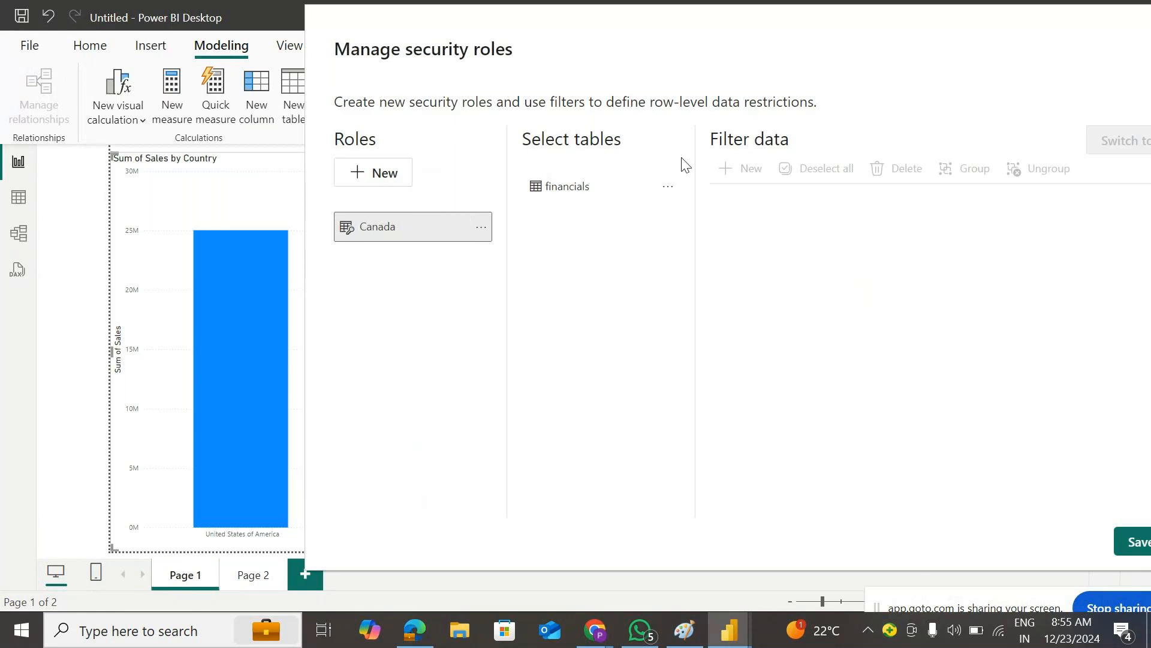
- Select the financials table for the Canada role's filter and switch to the DAX editor
click(669, 190)
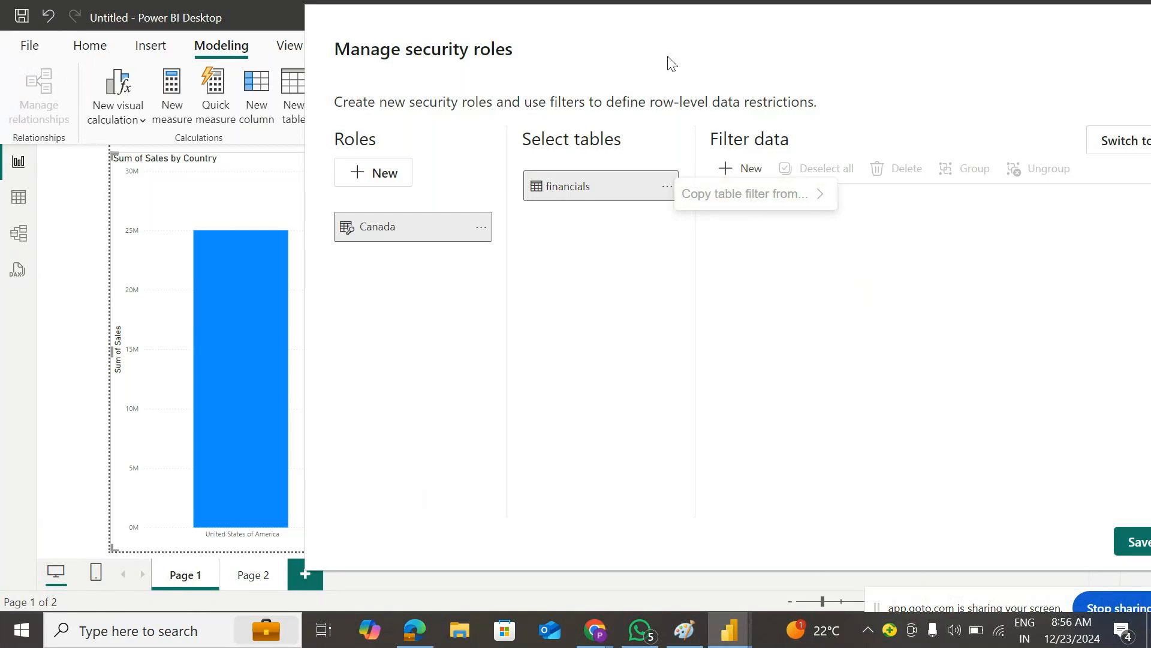
click(655, 43)
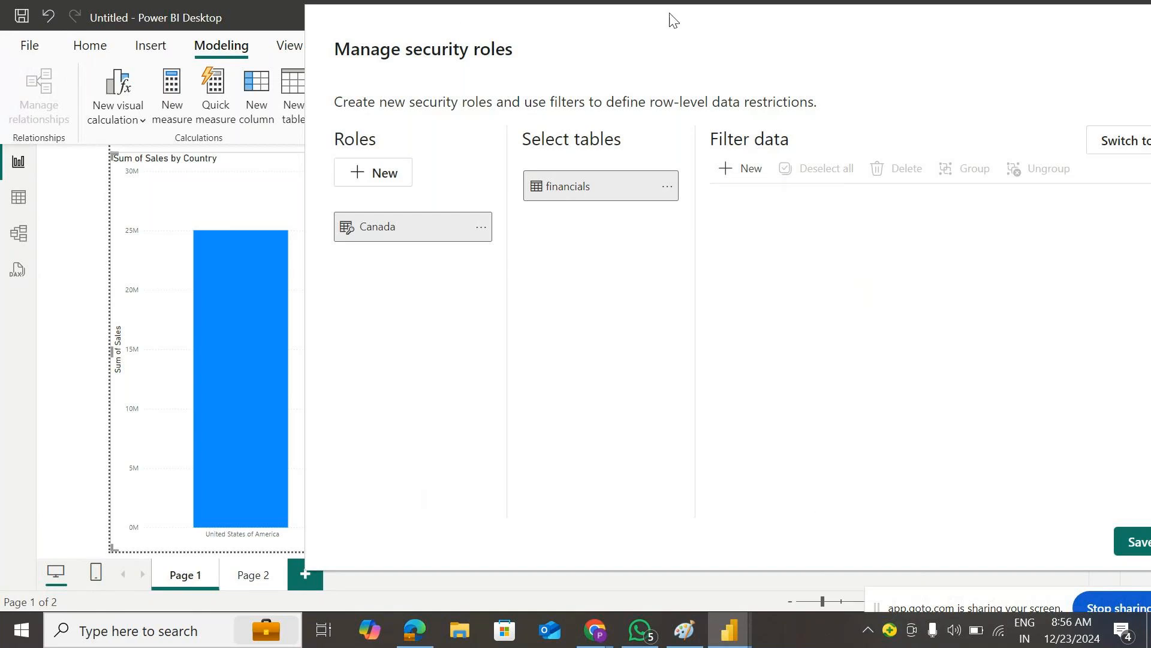
click(1110, 146)
- Back in the rule editor, add a Canada rule of Country equals Canada on financials and save
click(668, 187)
click(801, 44)
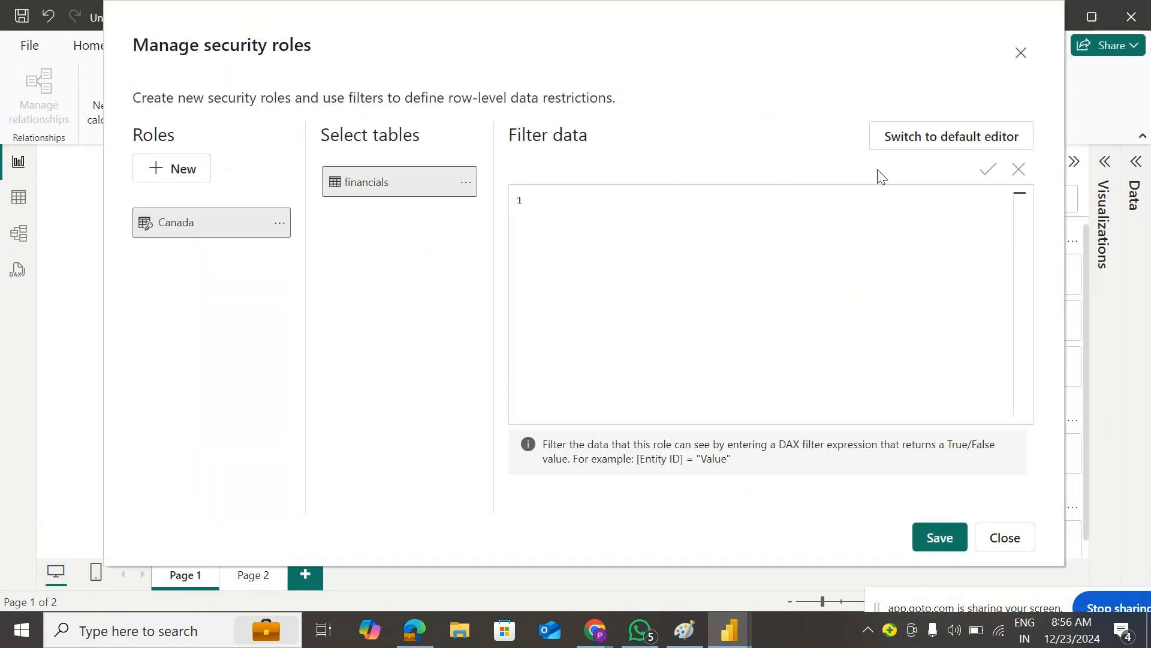
click(950, 146)
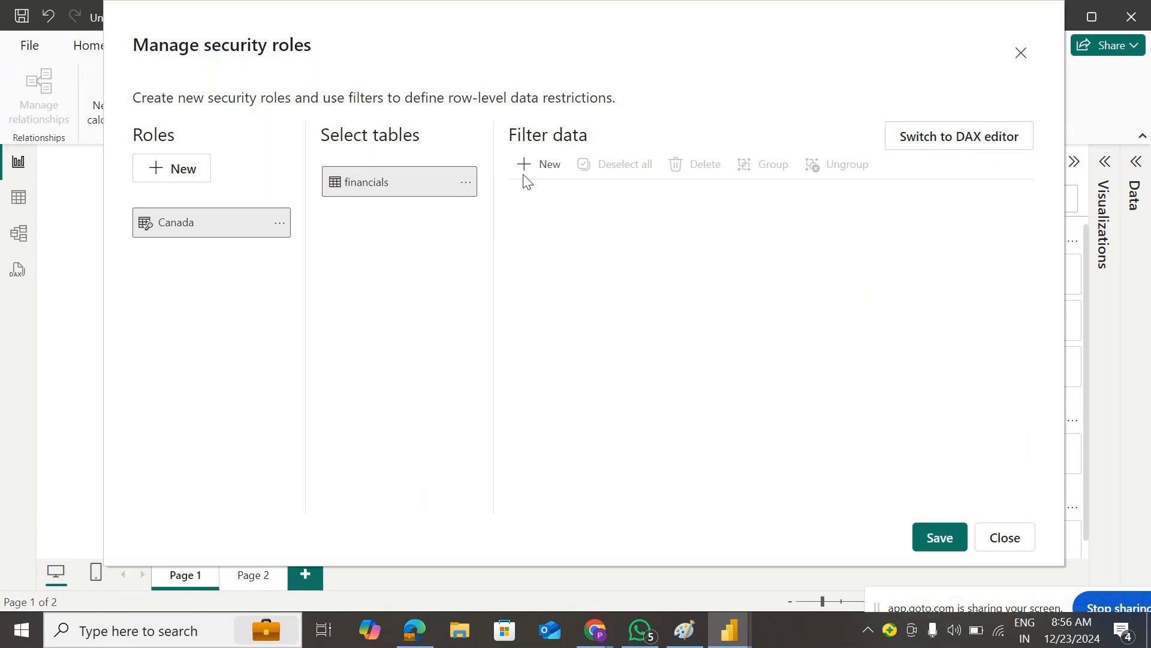
click(548, 171)
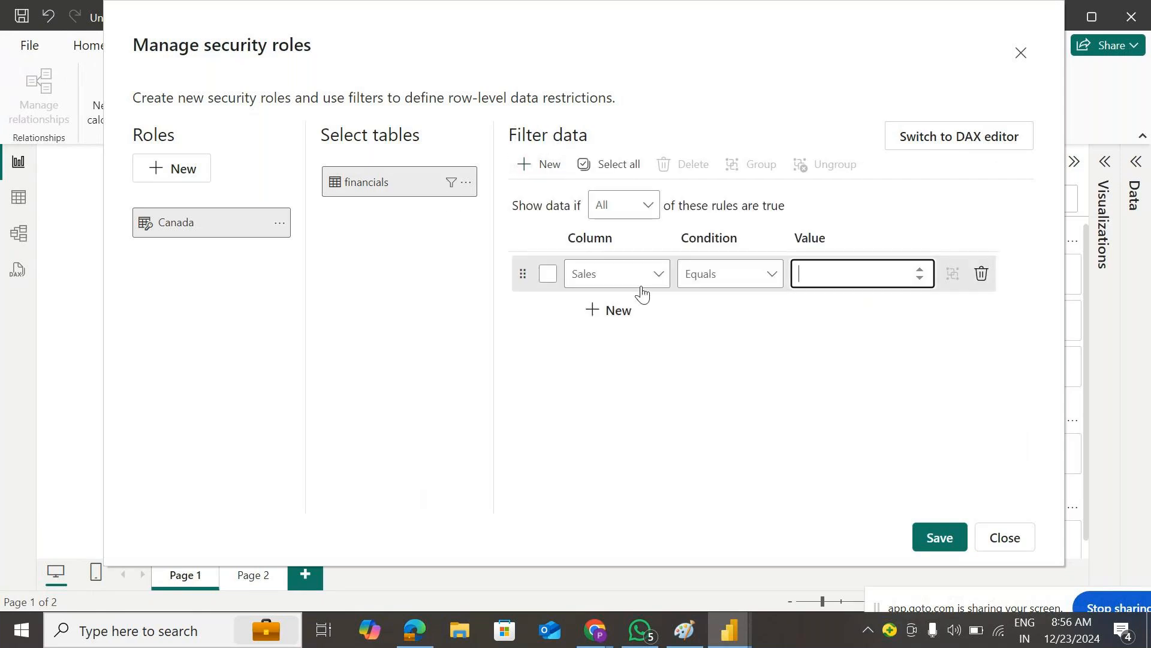
click(659, 274)
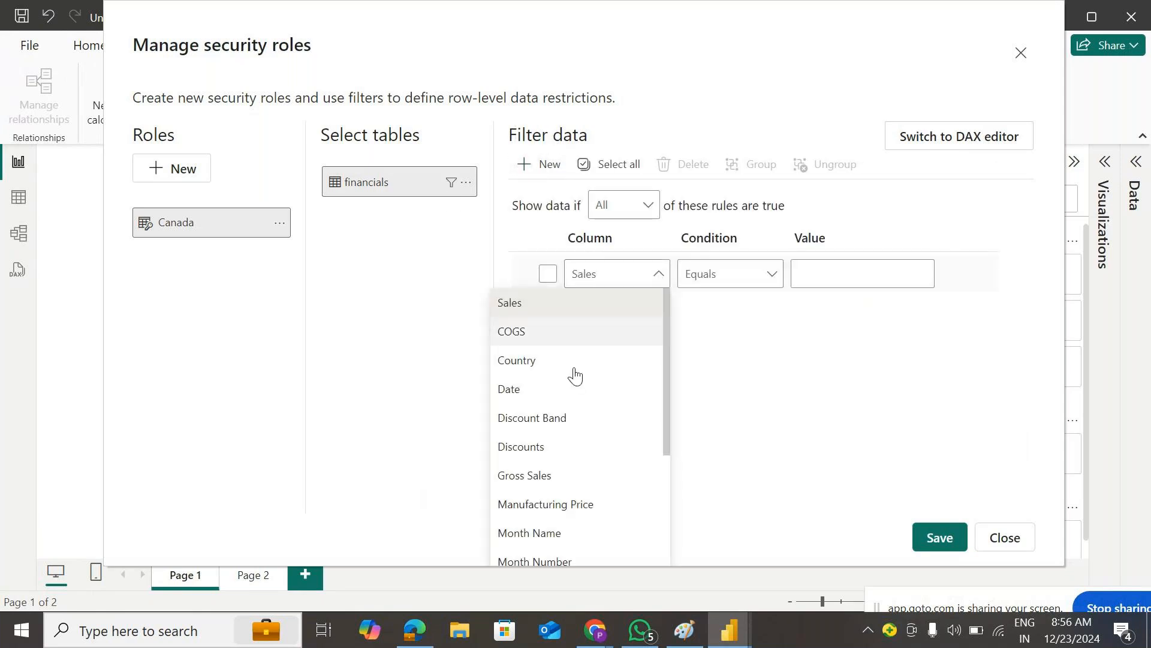
click(537, 362)
click(822, 280)
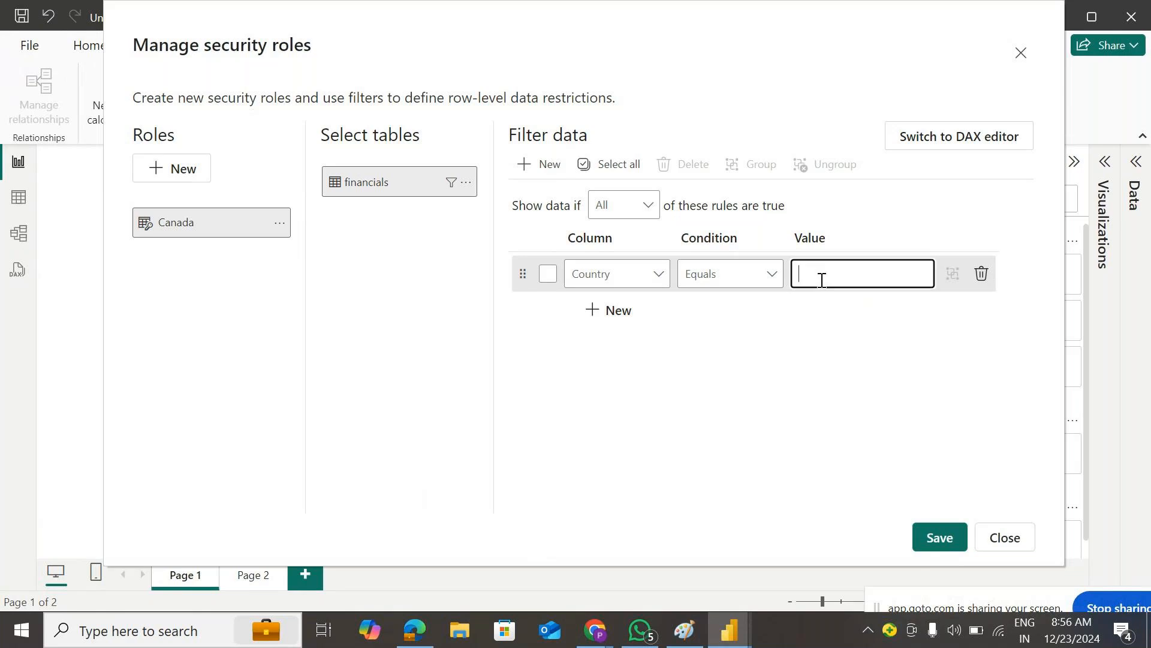
text(Canada)
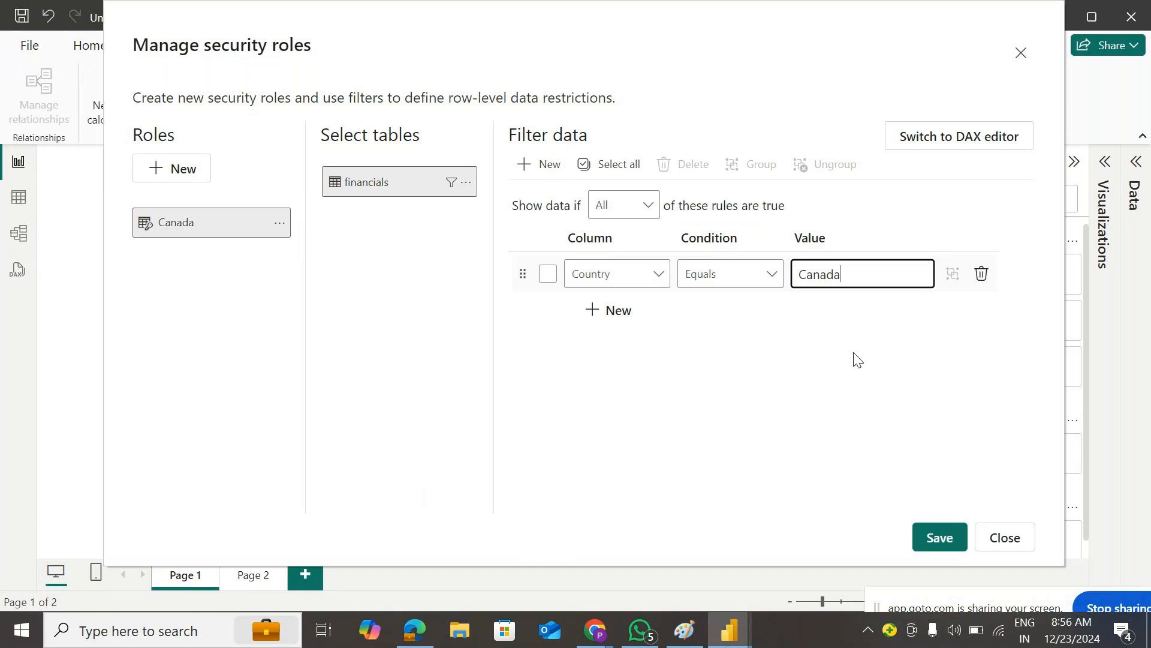
click(930, 543)
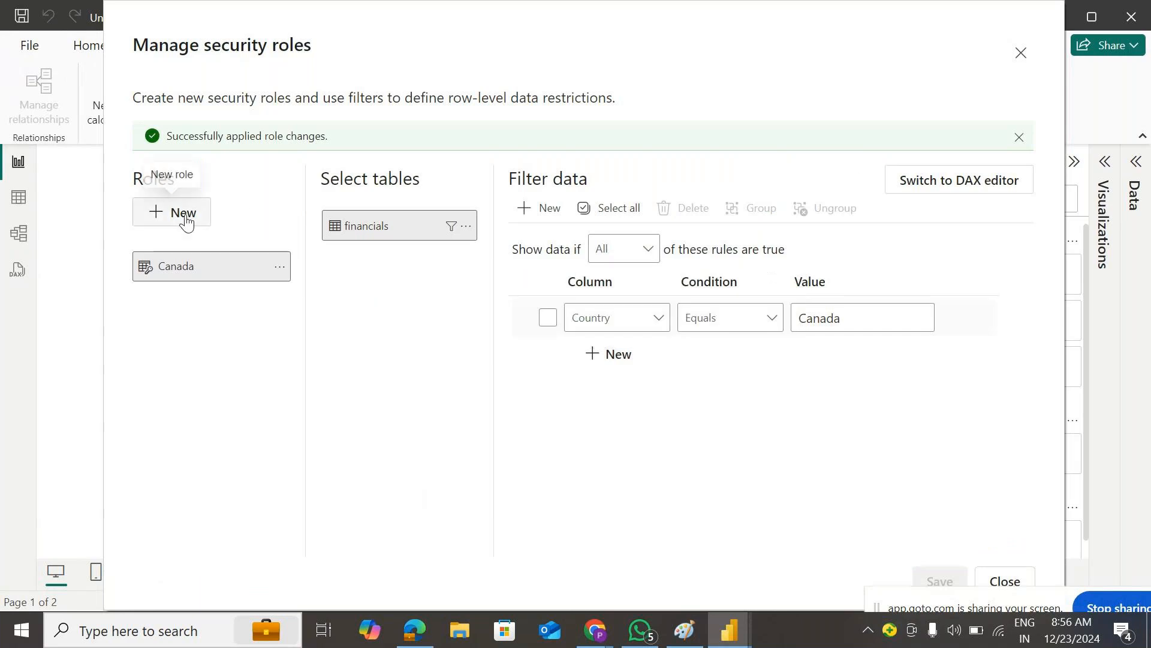
- Create another new security role and name it France
click(187, 220)
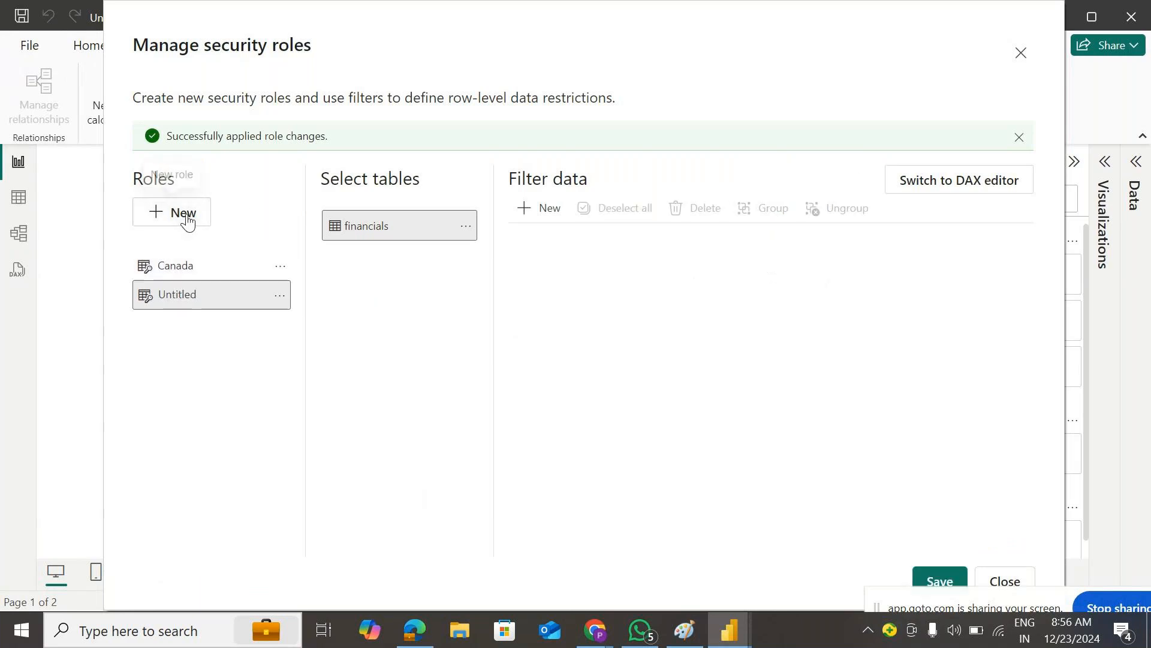
double_click(200, 300)
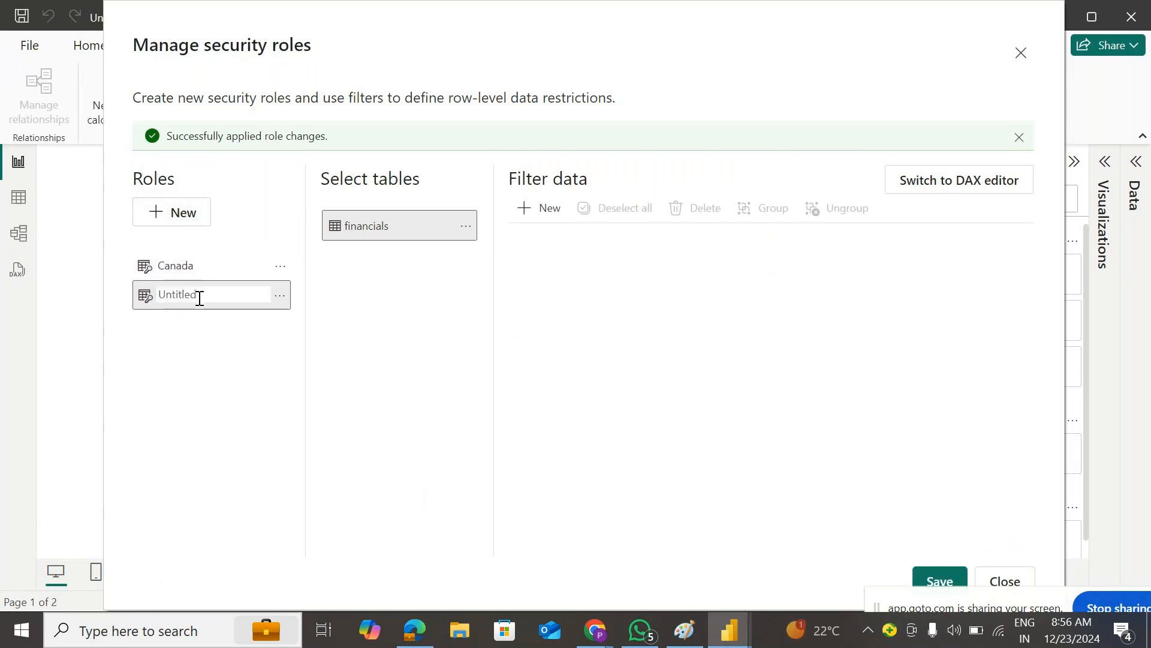
double_click(200, 297)
text(France)
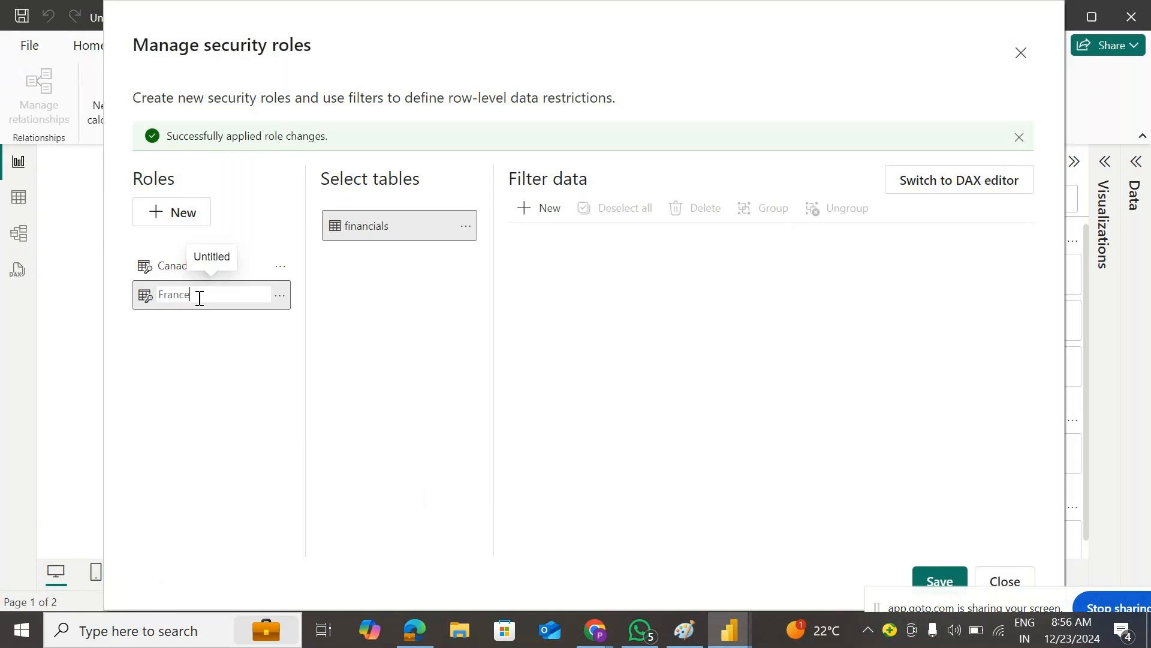
key(Return)
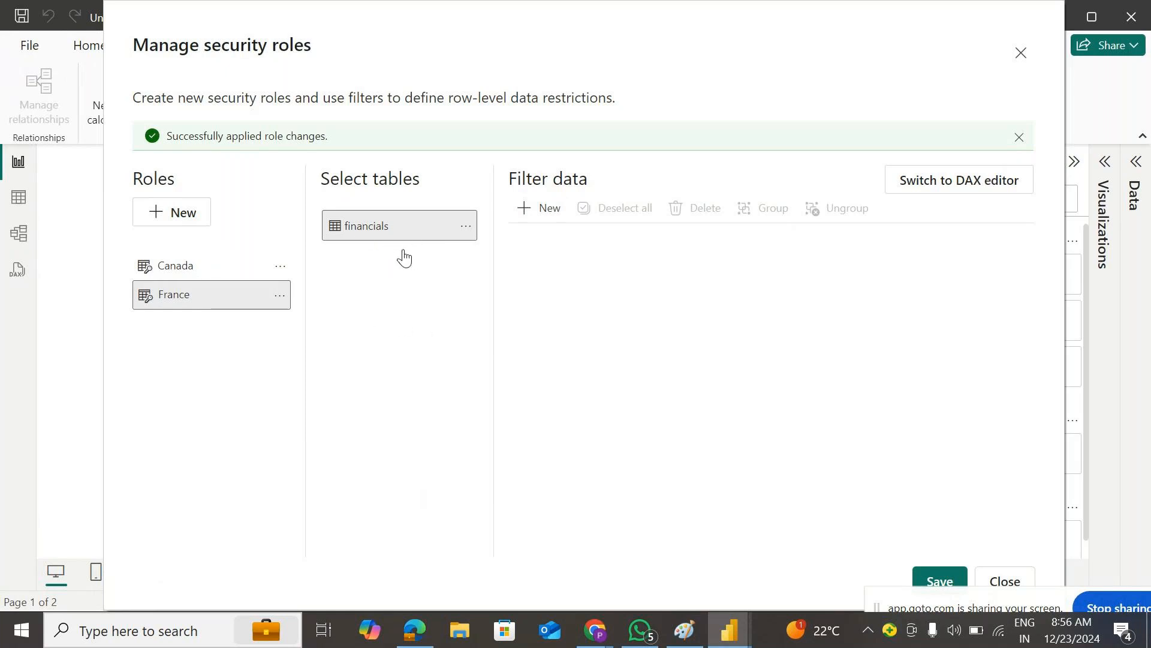
- Give France the rule Country equals France on financials, save, and close the role manager
click(538, 214)
click(621, 317)
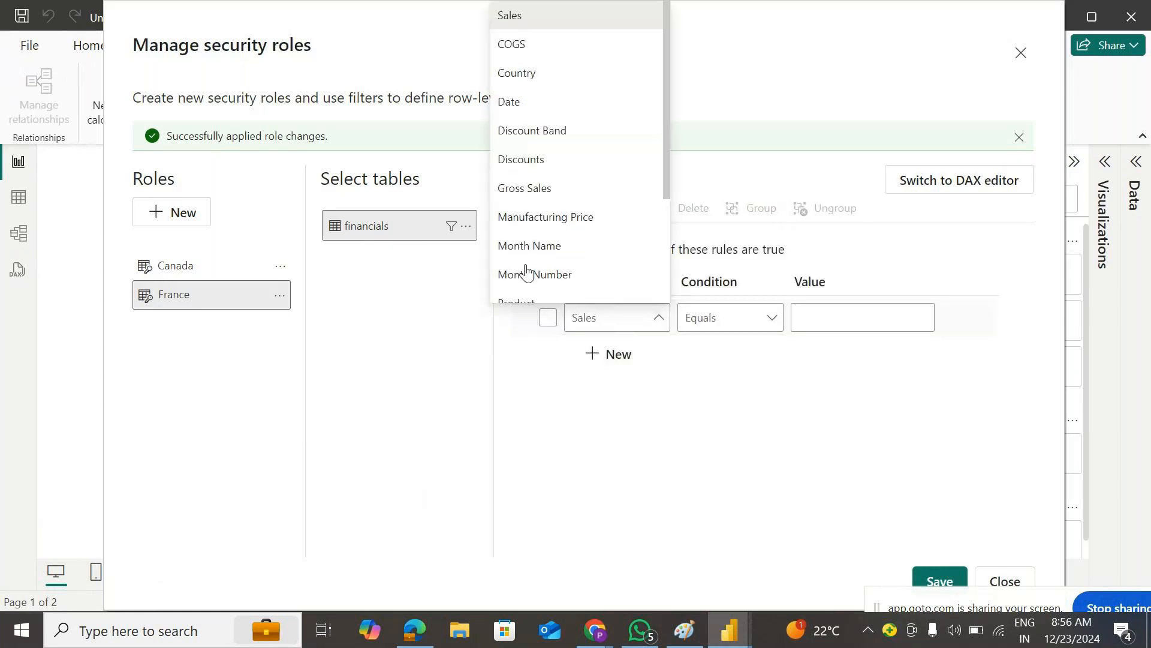
click(541, 72)
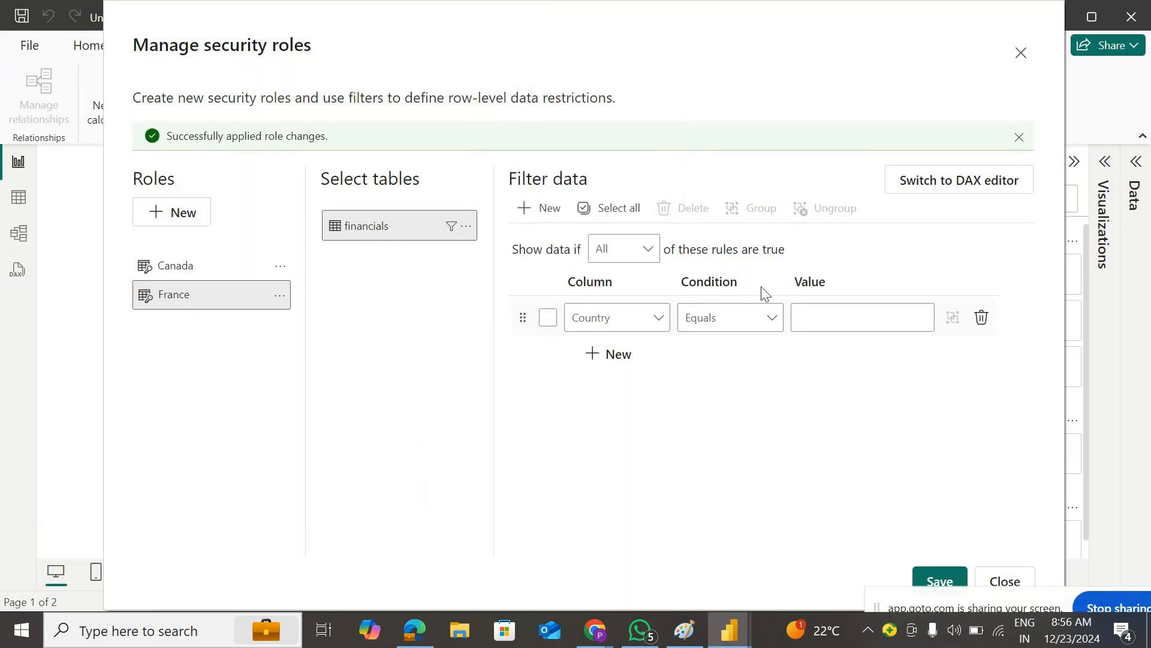
click(806, 311)
text(France)
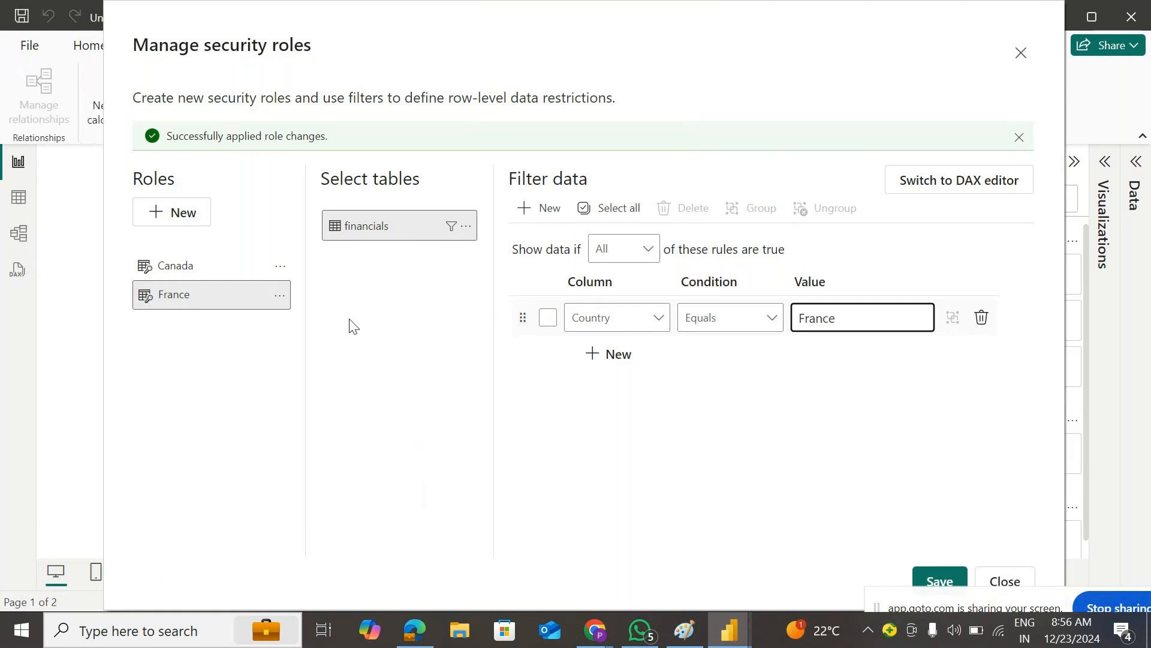
click(933, 581)
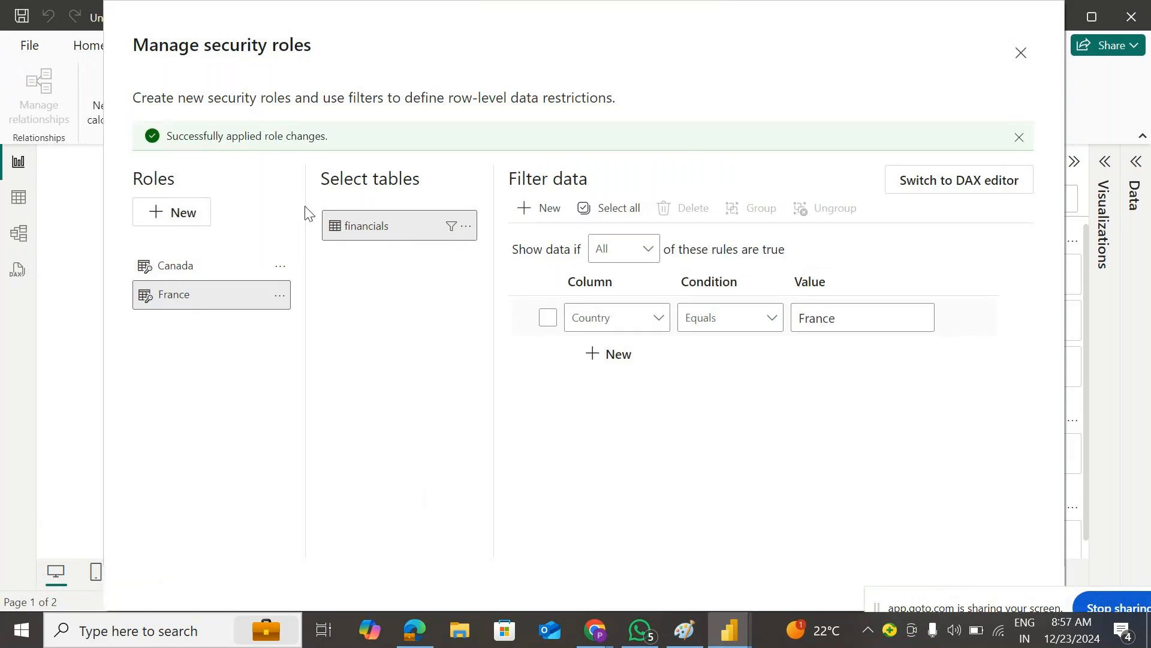
click(1021, 54)
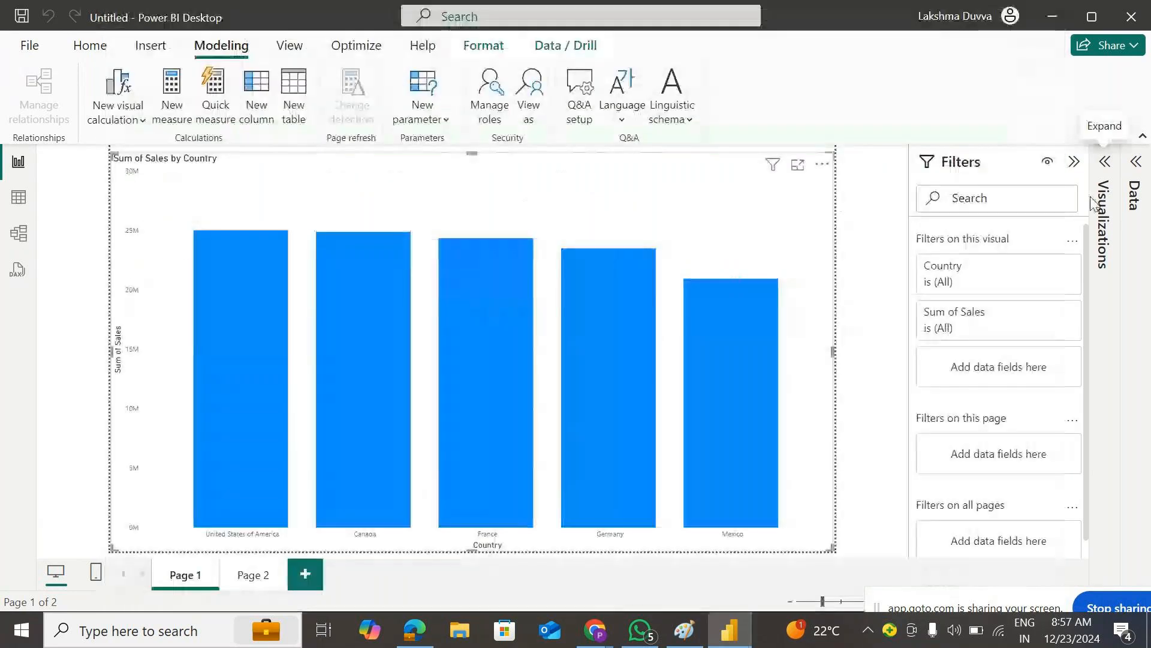
click(536, 96)
drag(520, 154, 925, 73)
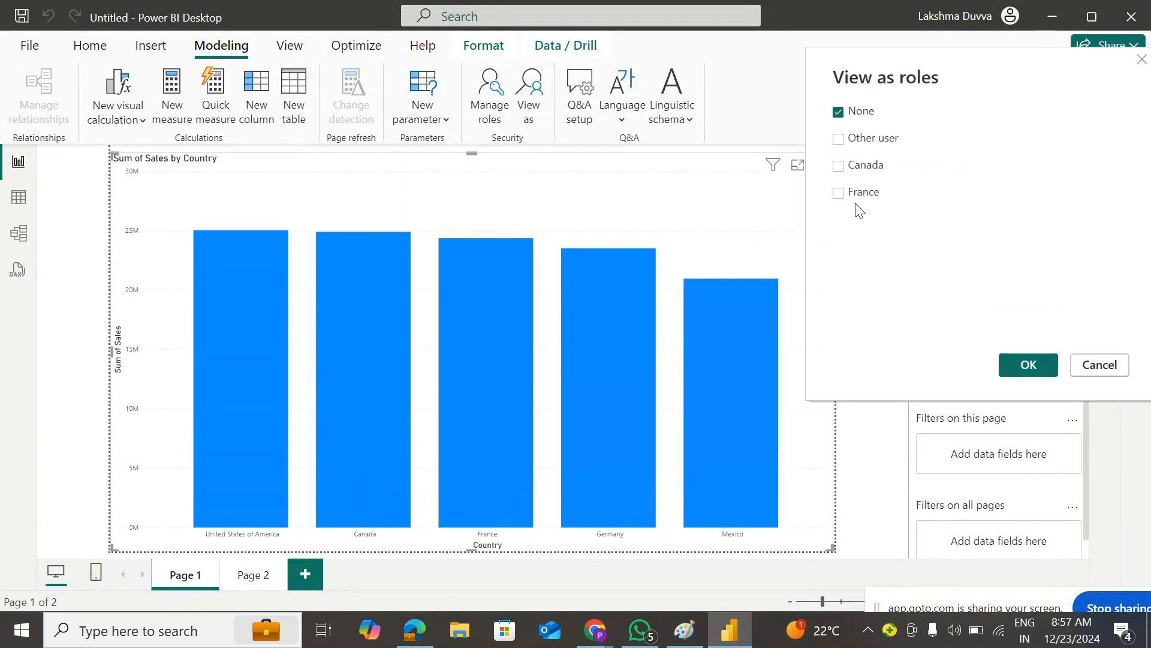
click(857, 169)
click(1020, 361)
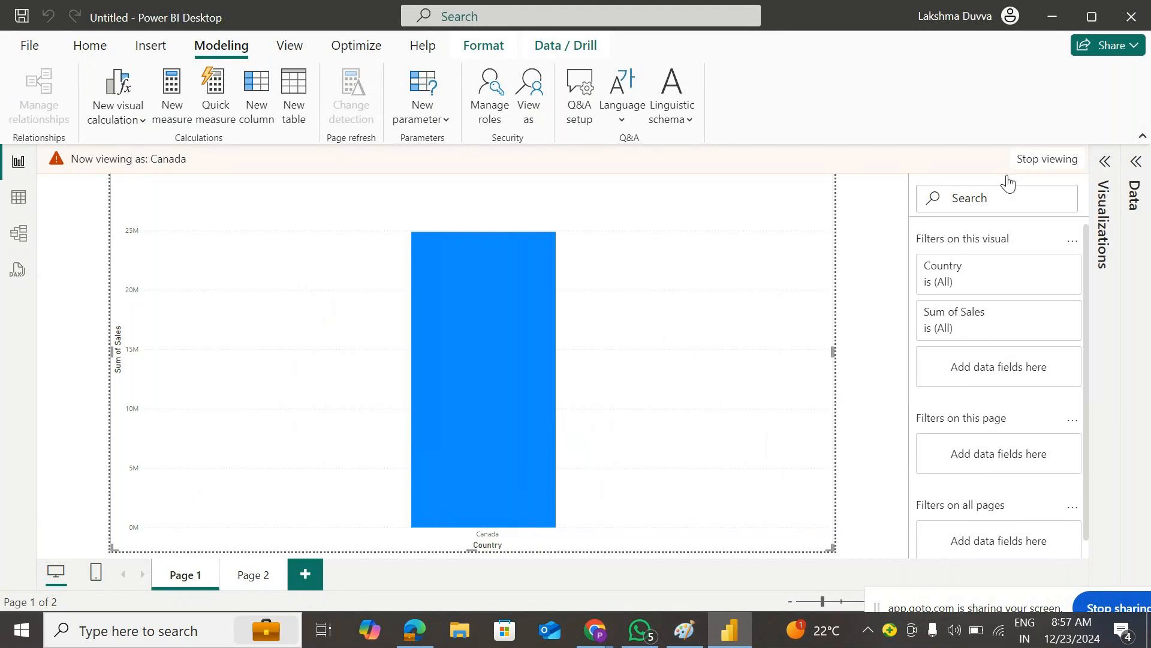
click(530, 110)
click(465, 277)
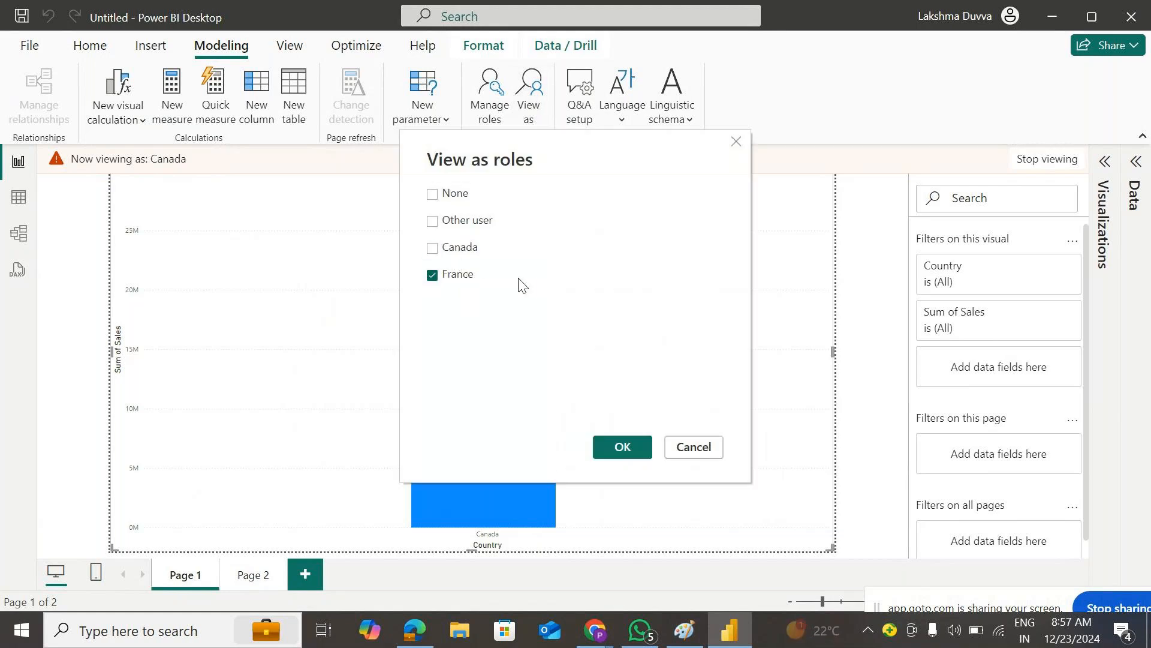
click(632, 447)
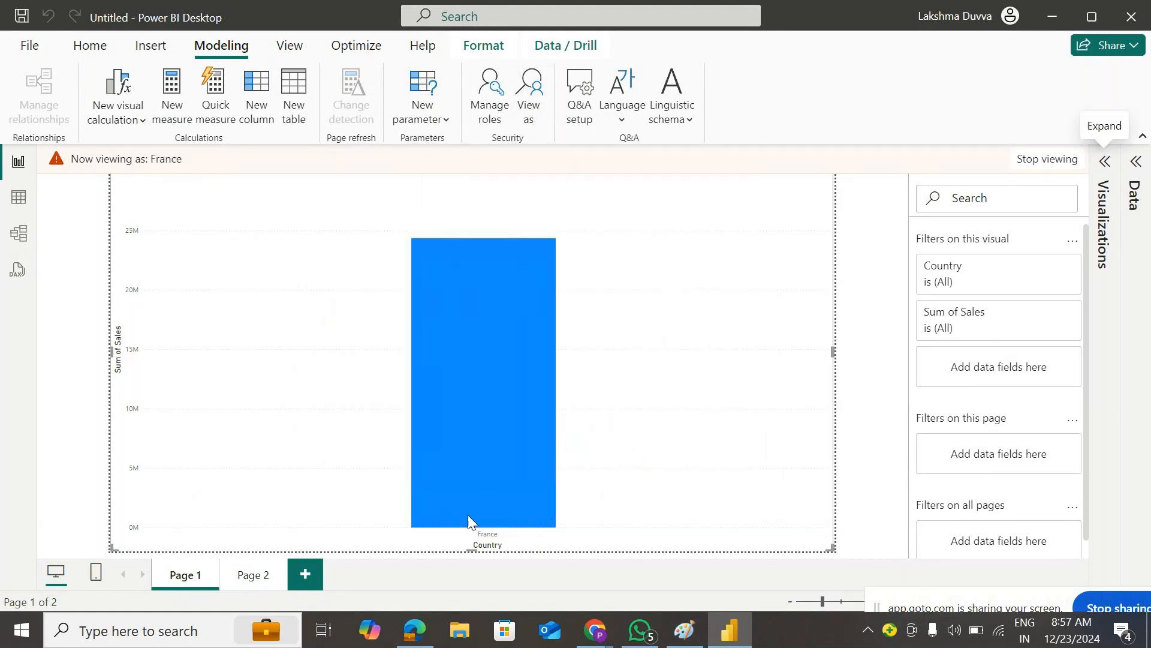
mouse_move(497, 505)
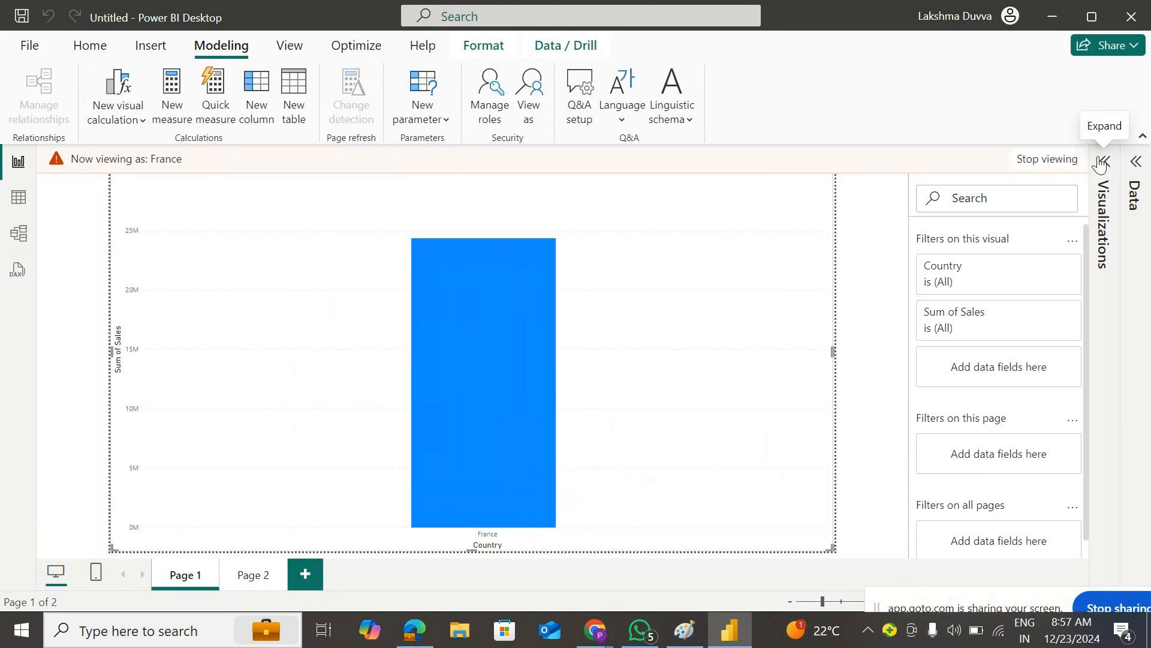
click(1048, 159)
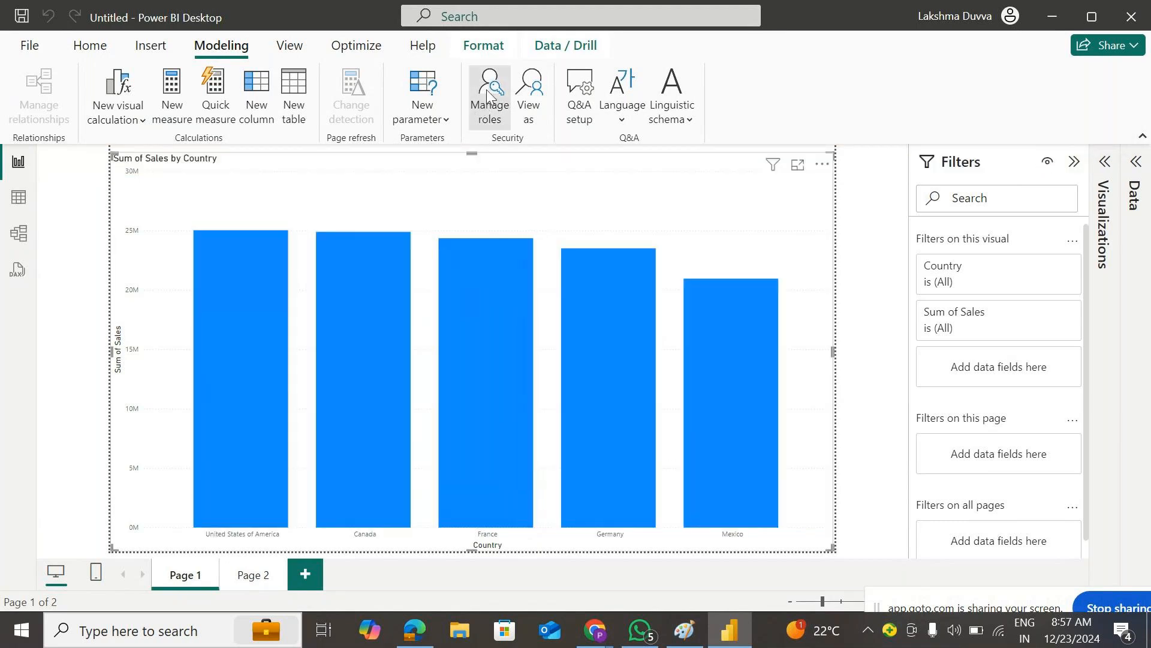
click(487, 88)
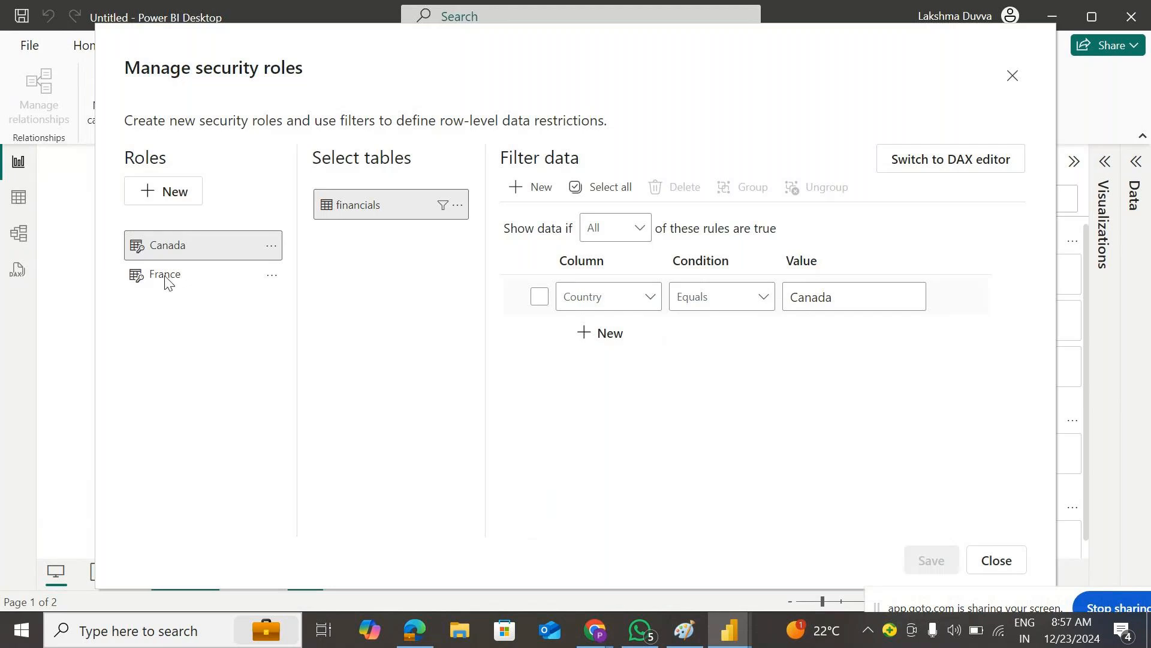
click(177, 196)
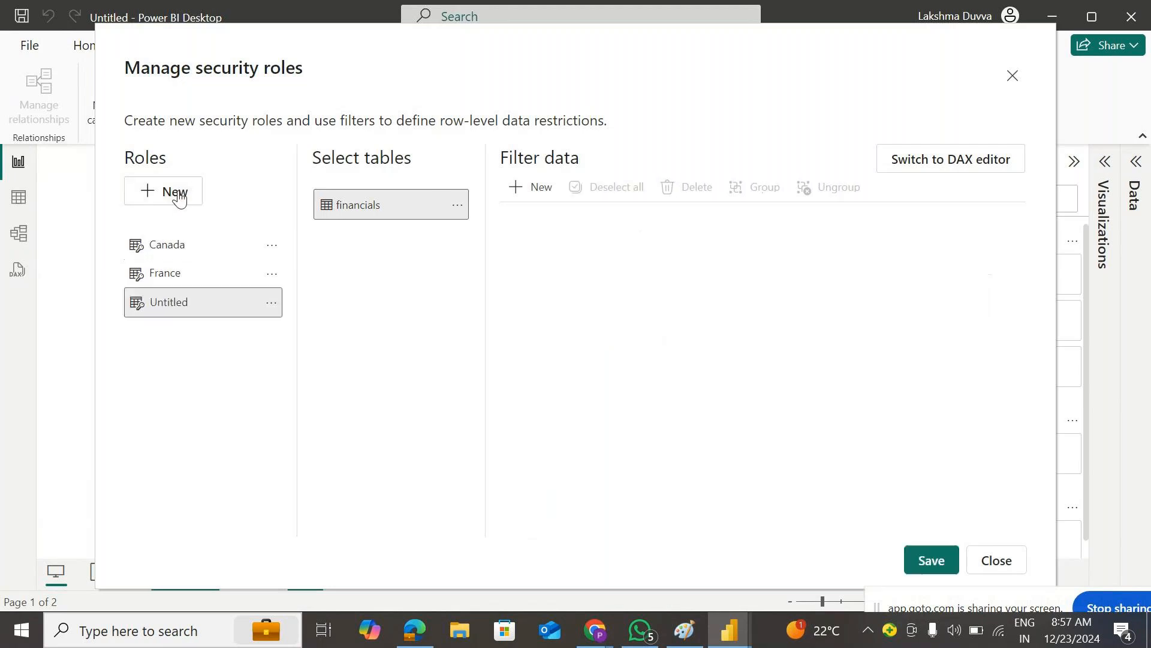
click(456, 206)
mouse_move(611, 213)
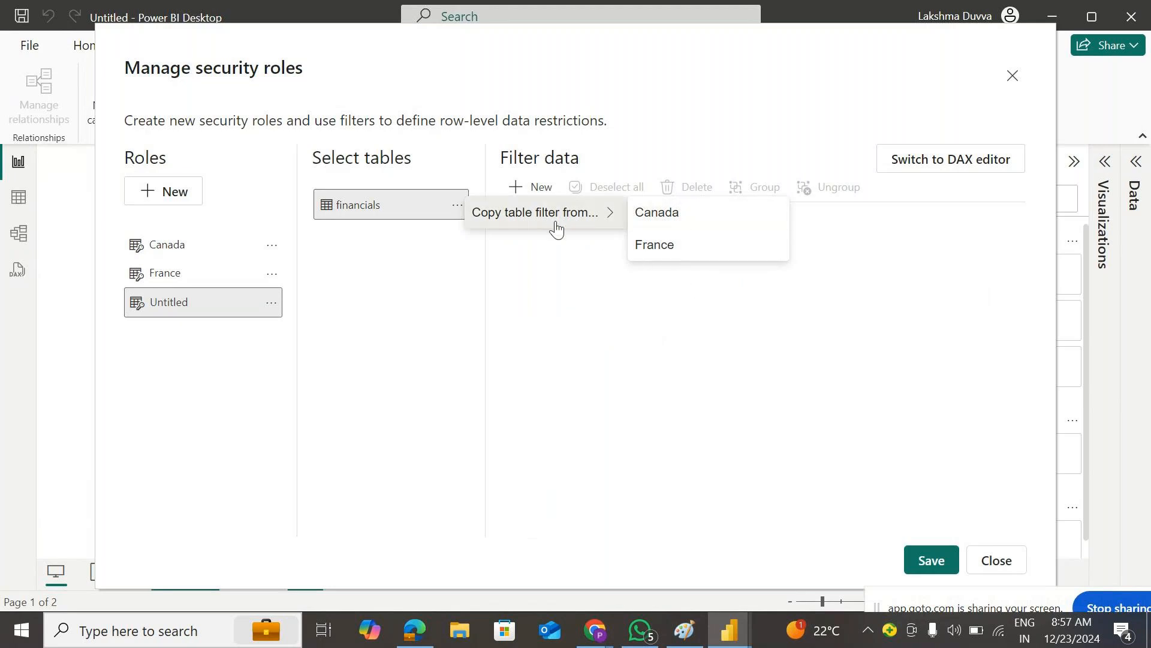
click(678, 126)
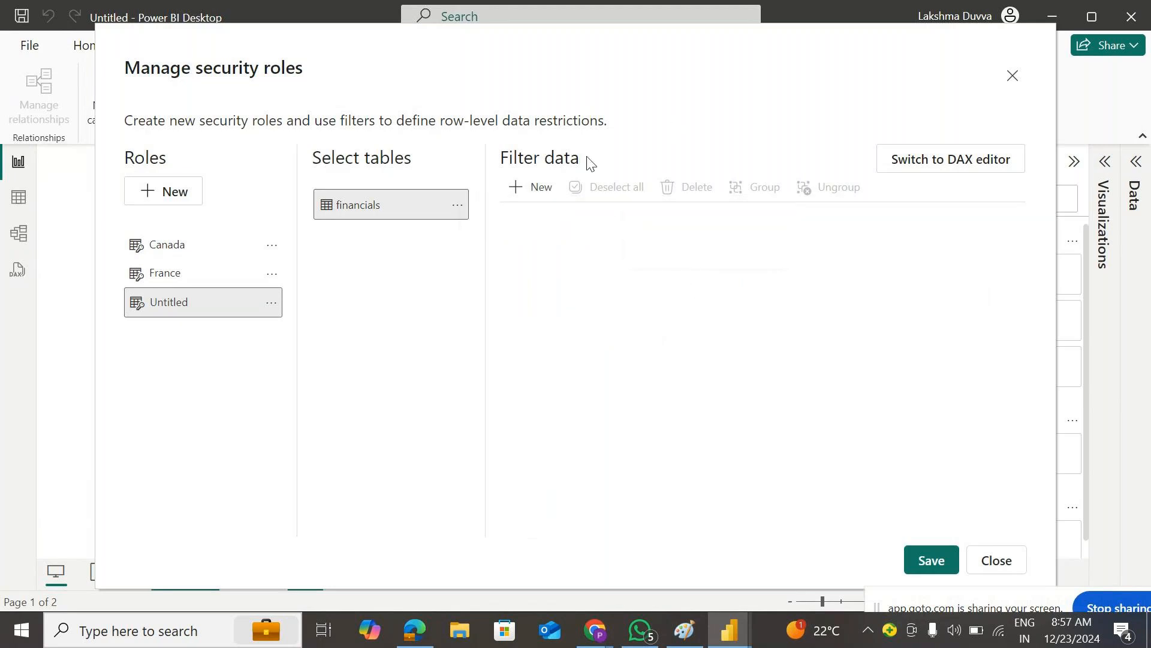
click(550, 190)
click(651, 305)
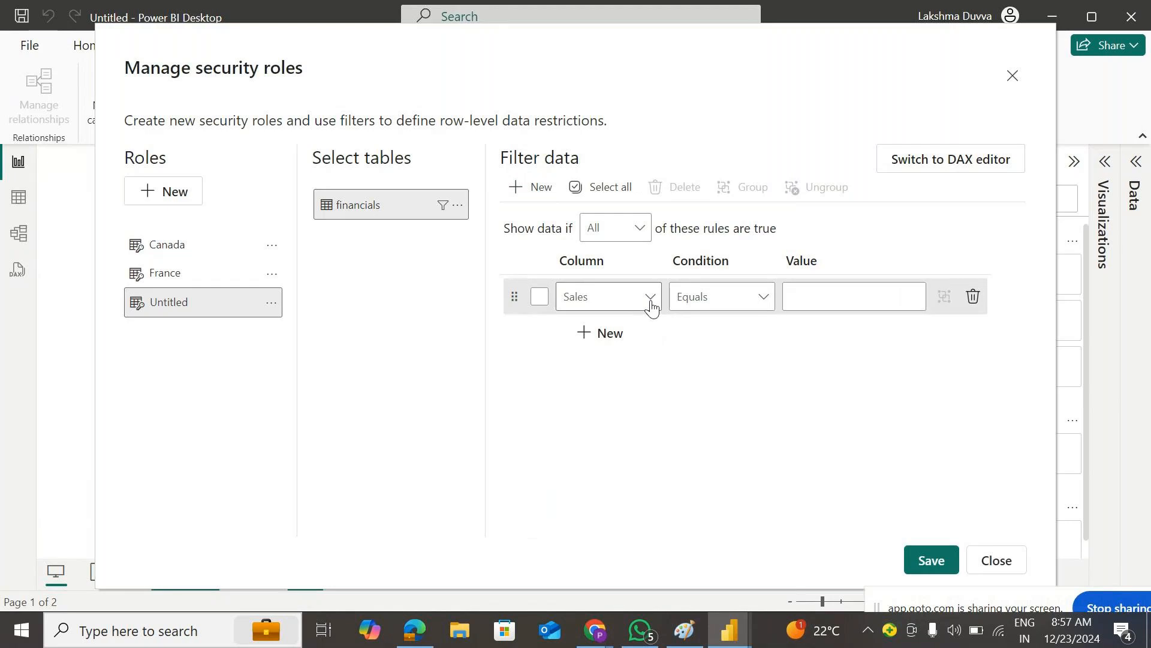
click(888, 392)
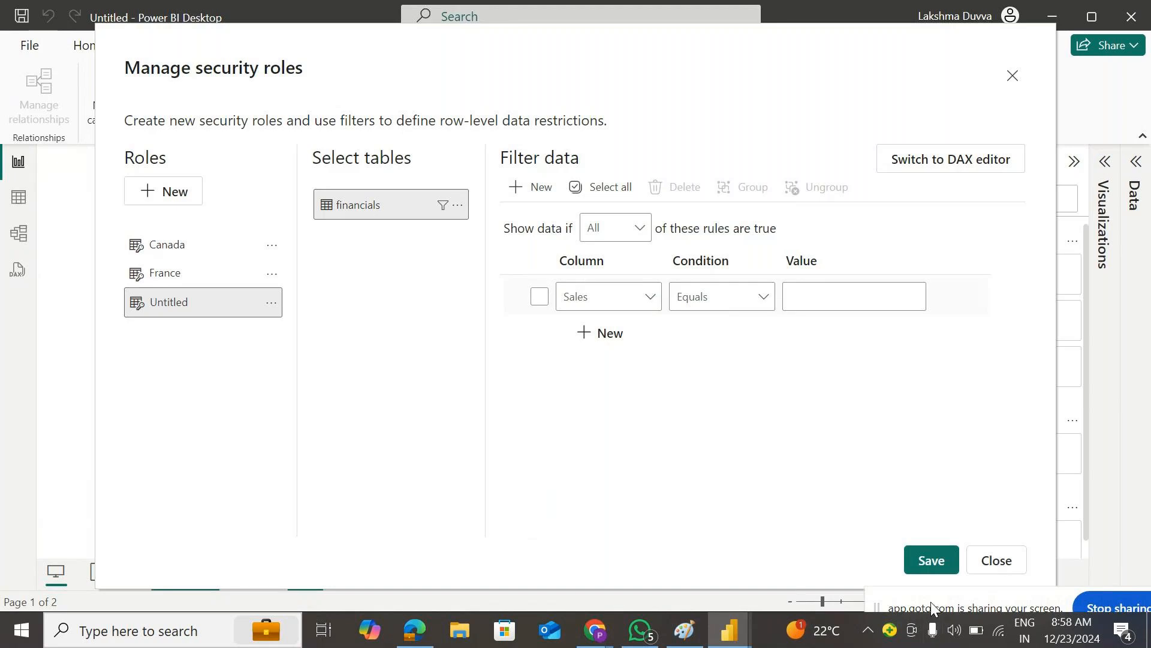
drag(929, 609, 1025, 376)
click(874, 525)
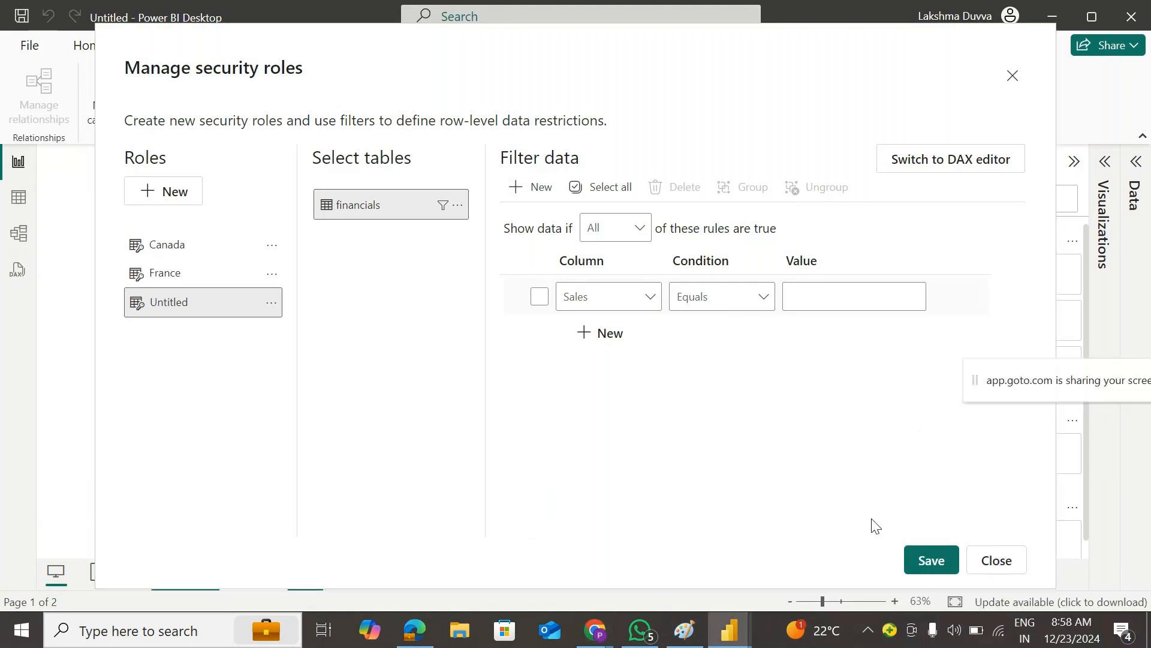
click(646, 362)
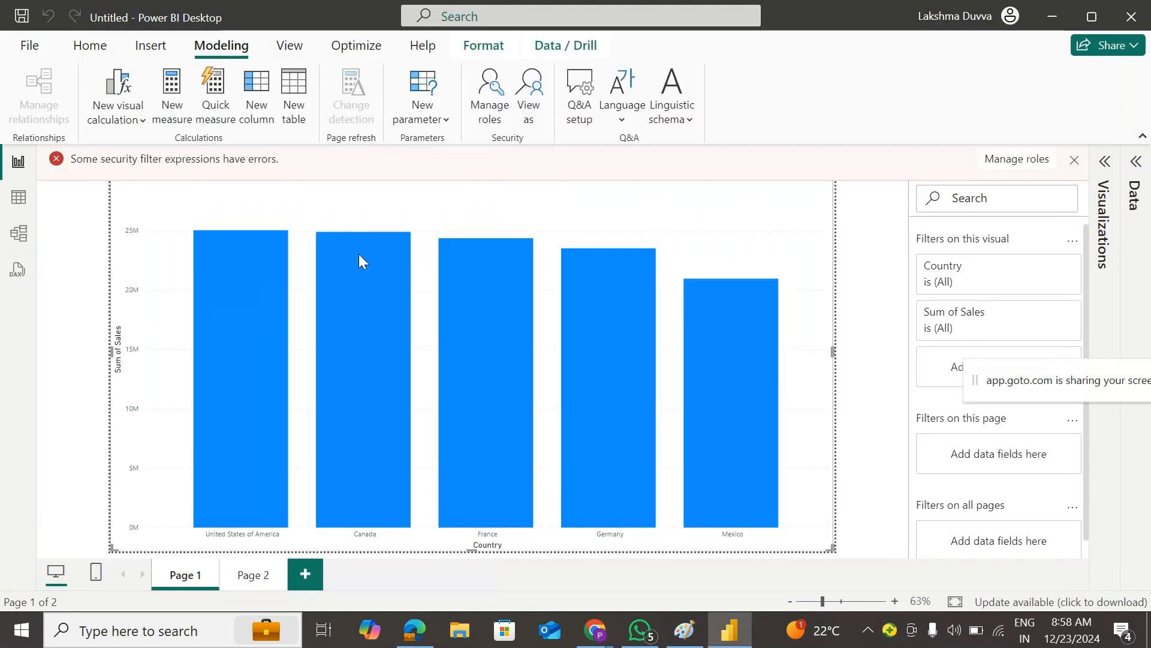
click(529, 96)
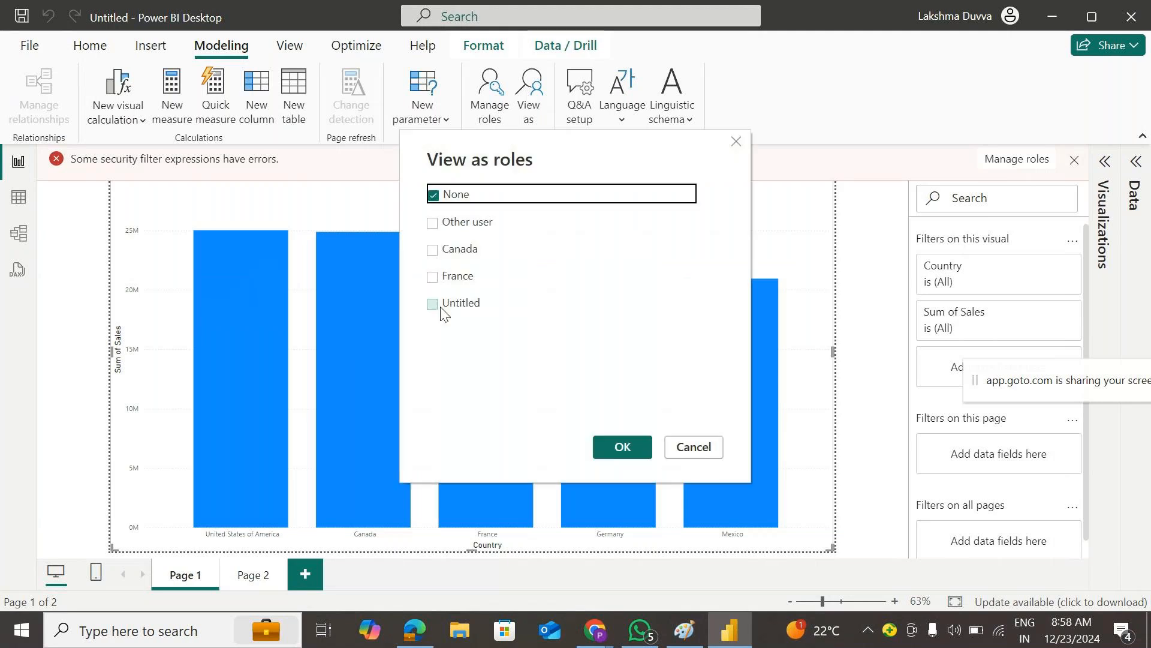
click(678, 451)
click(494, 97)
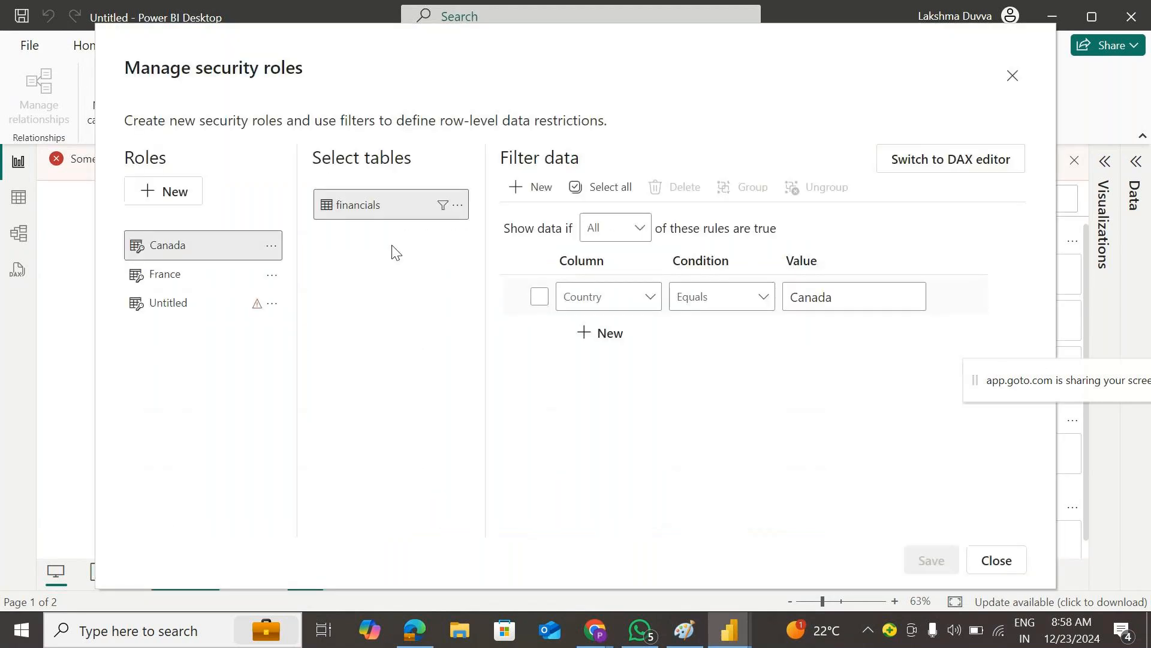
click(207, 305)
click(271, 302)
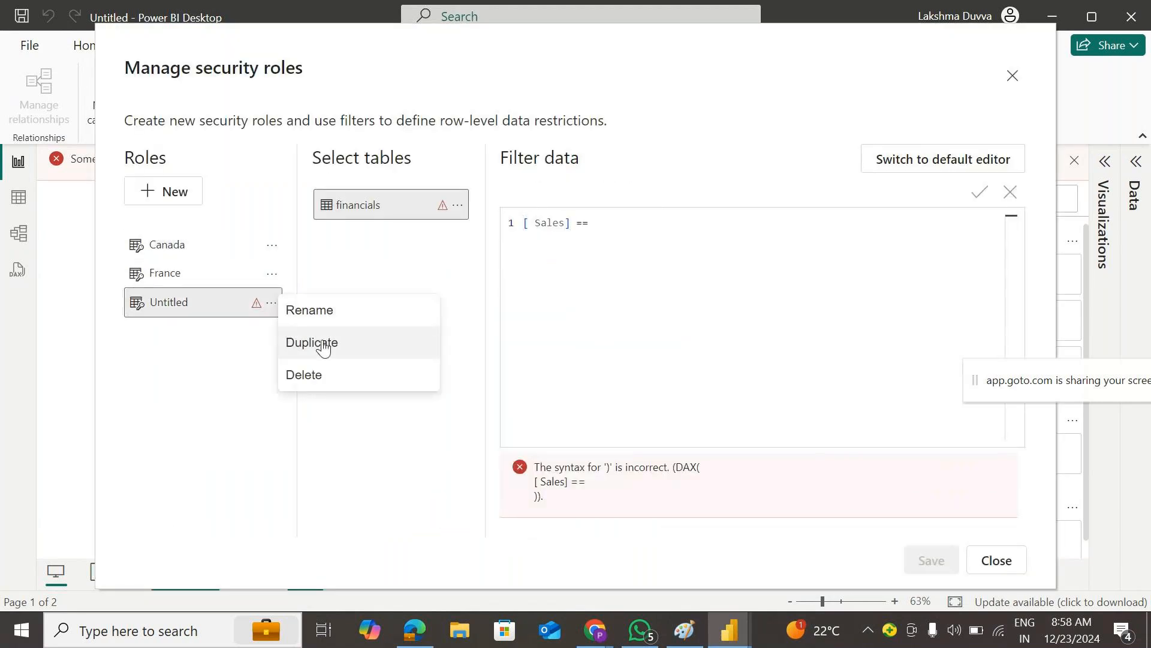
click(308, 375)
click(928, 560)
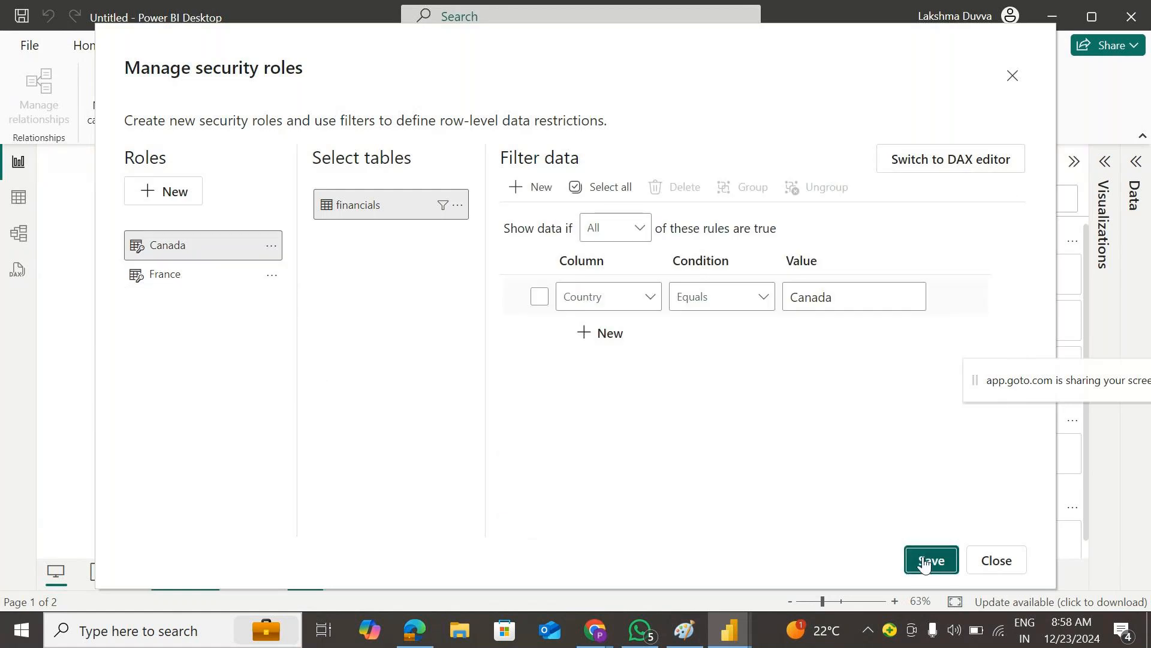
click(1013, 77)
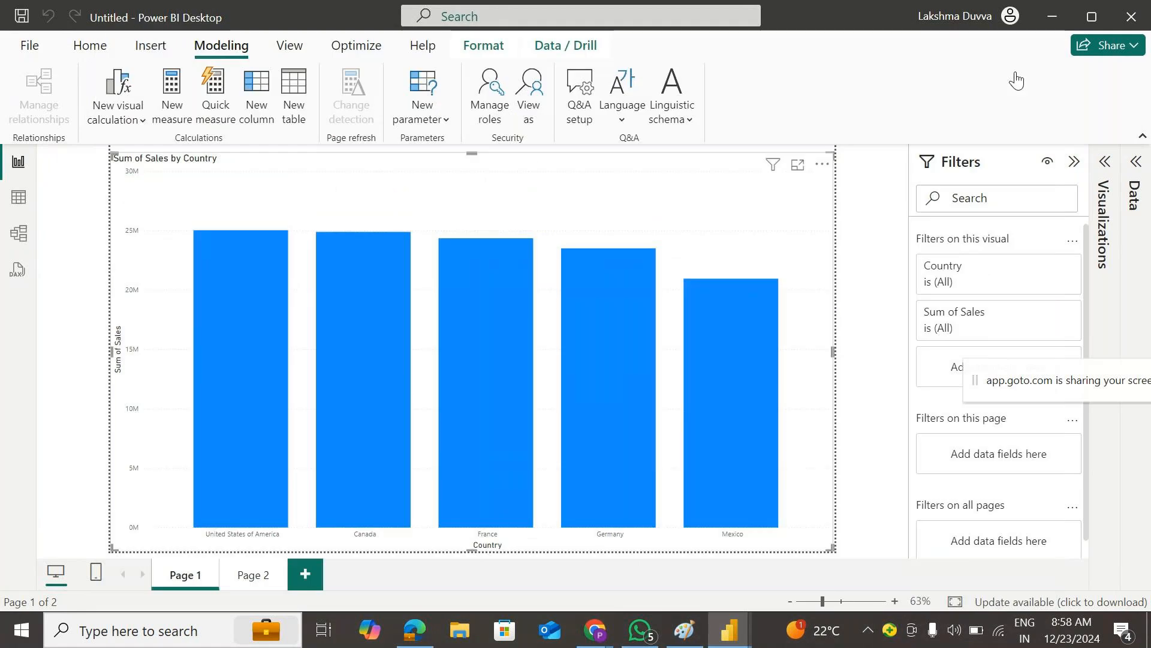
click(530, 99)
click(433, 248)
click(615, 445)
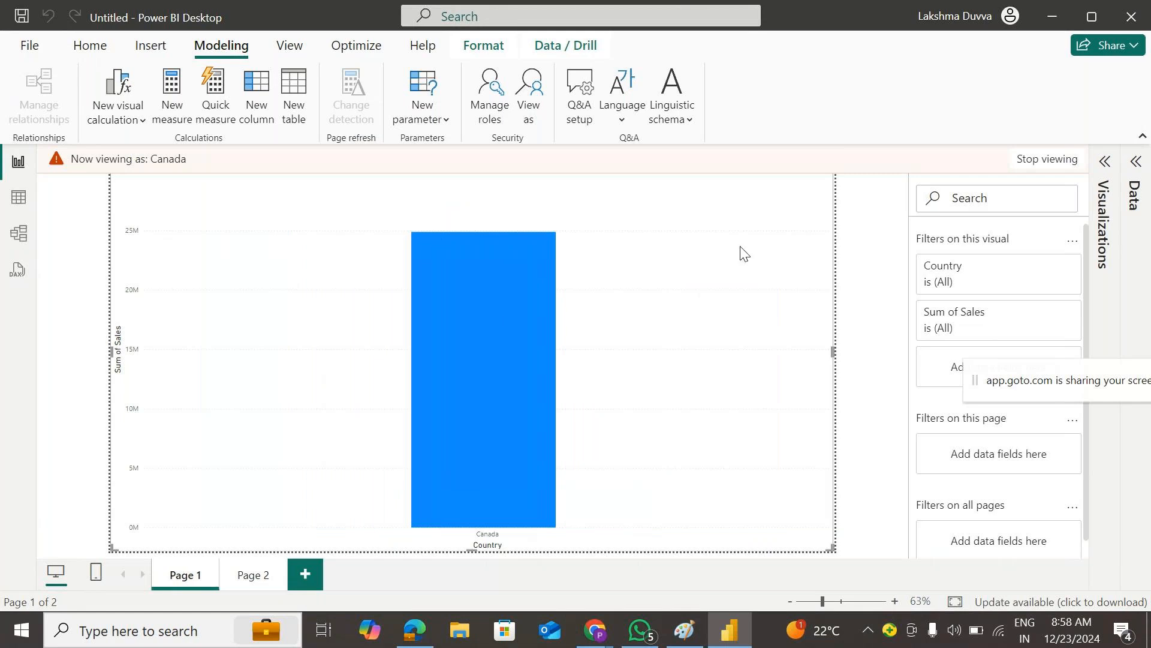
click(1040, 161)
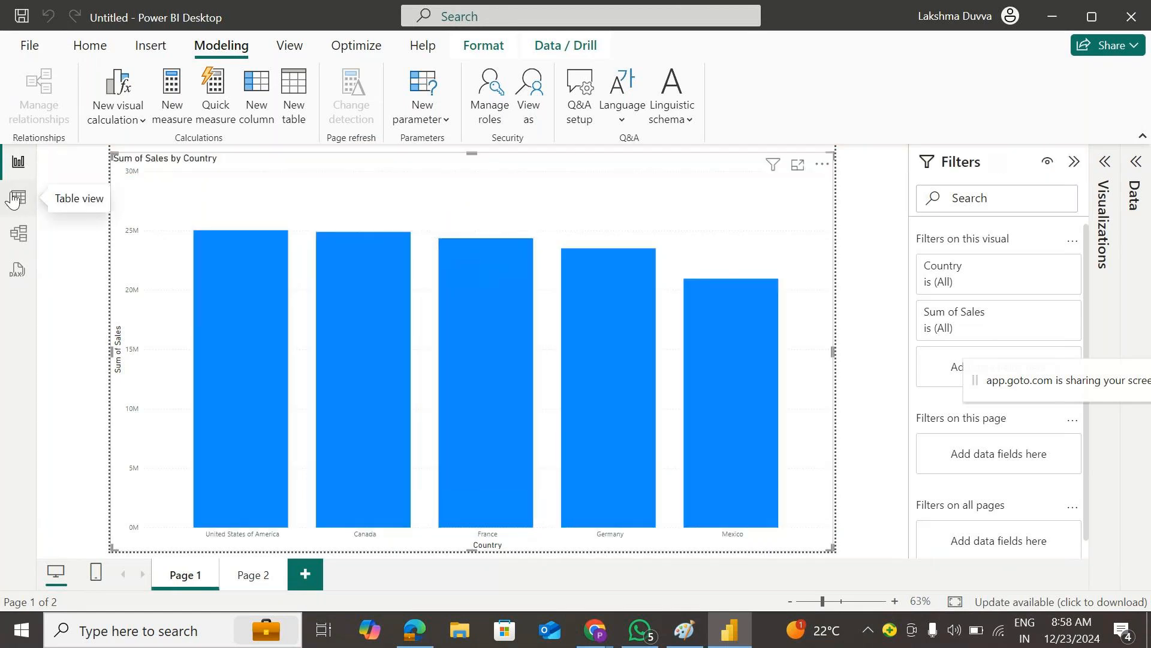
click(17, 198)
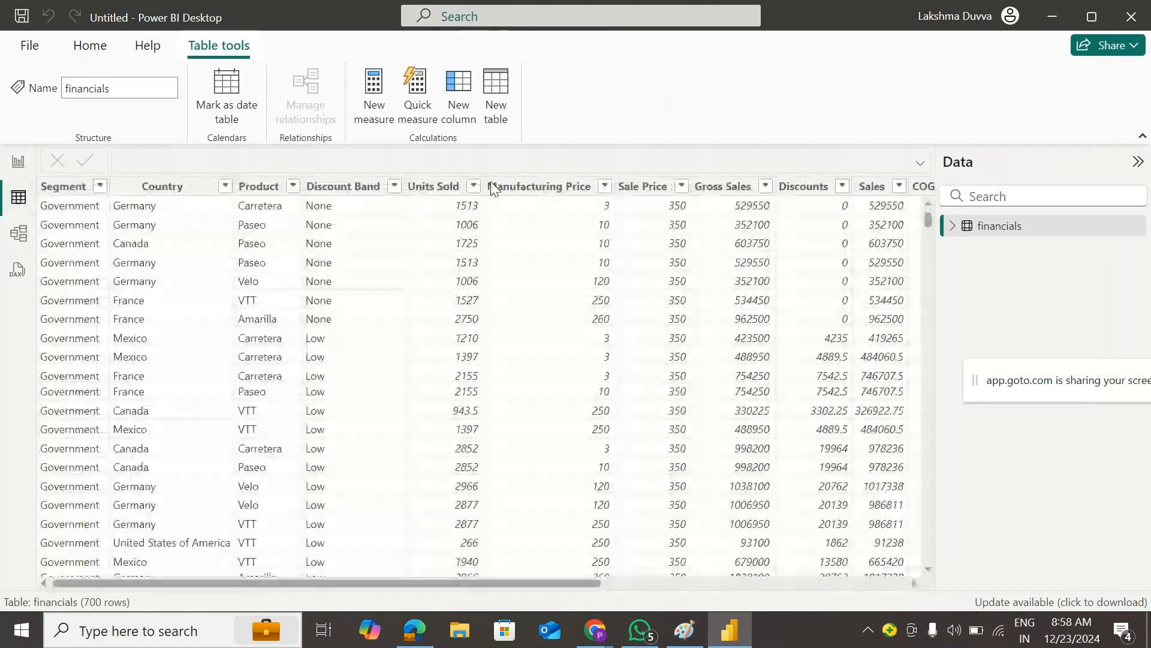
click(18, 161)
click(531, 90)
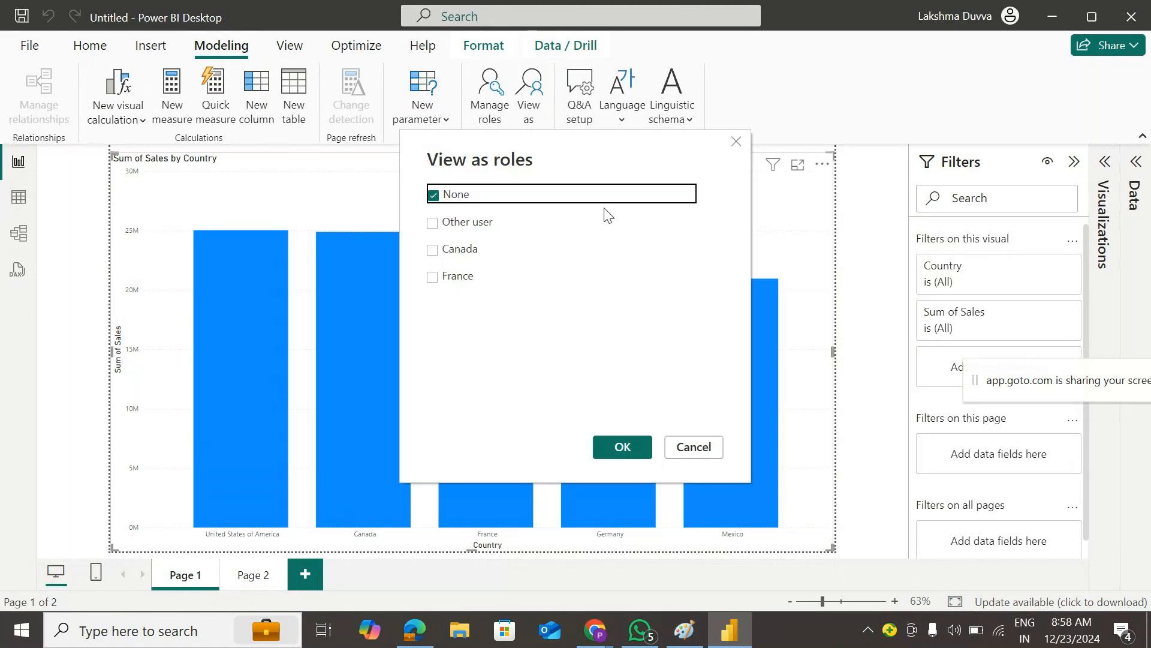
click(432, 248)
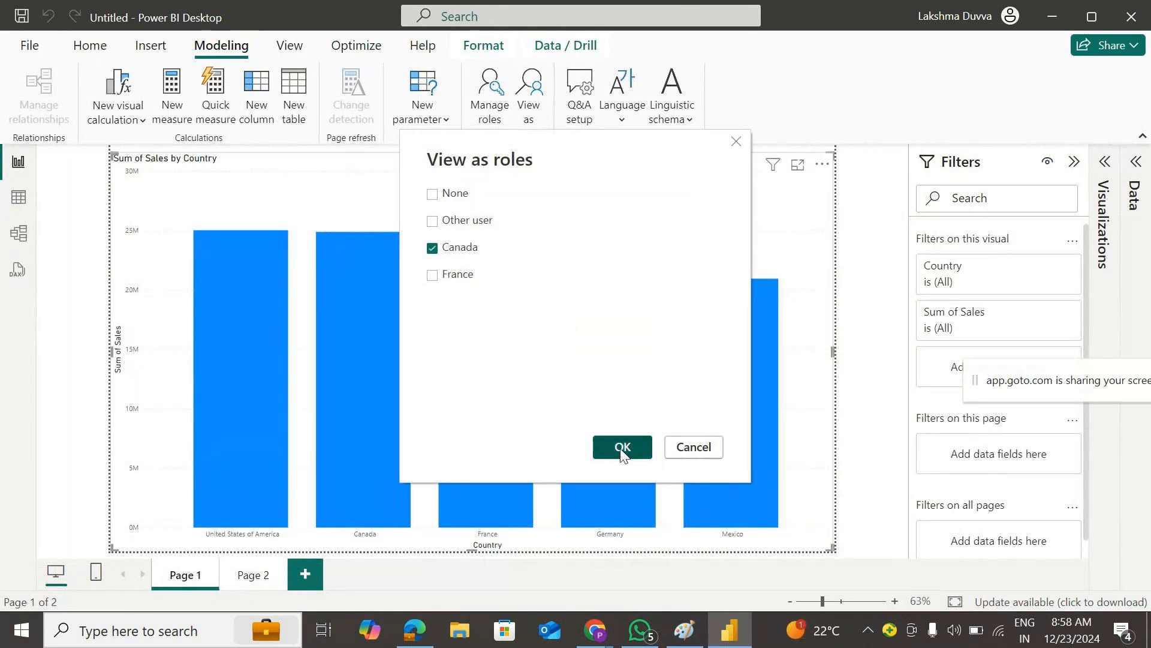
click(622, 447)
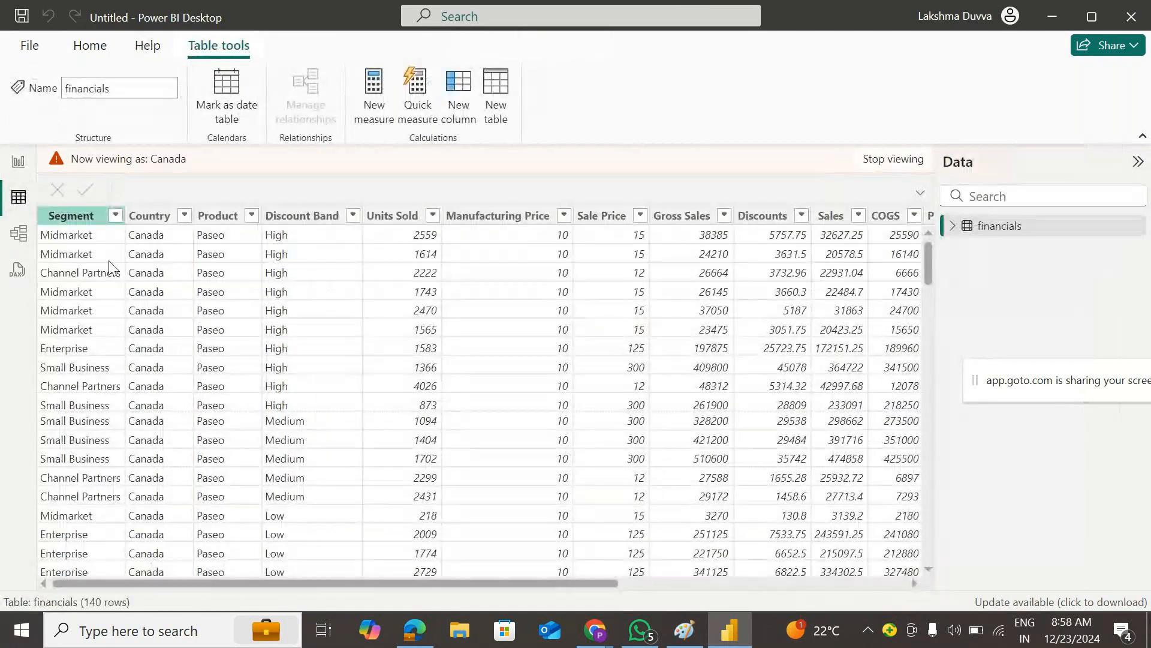
scroll(109, 267, down, 15)
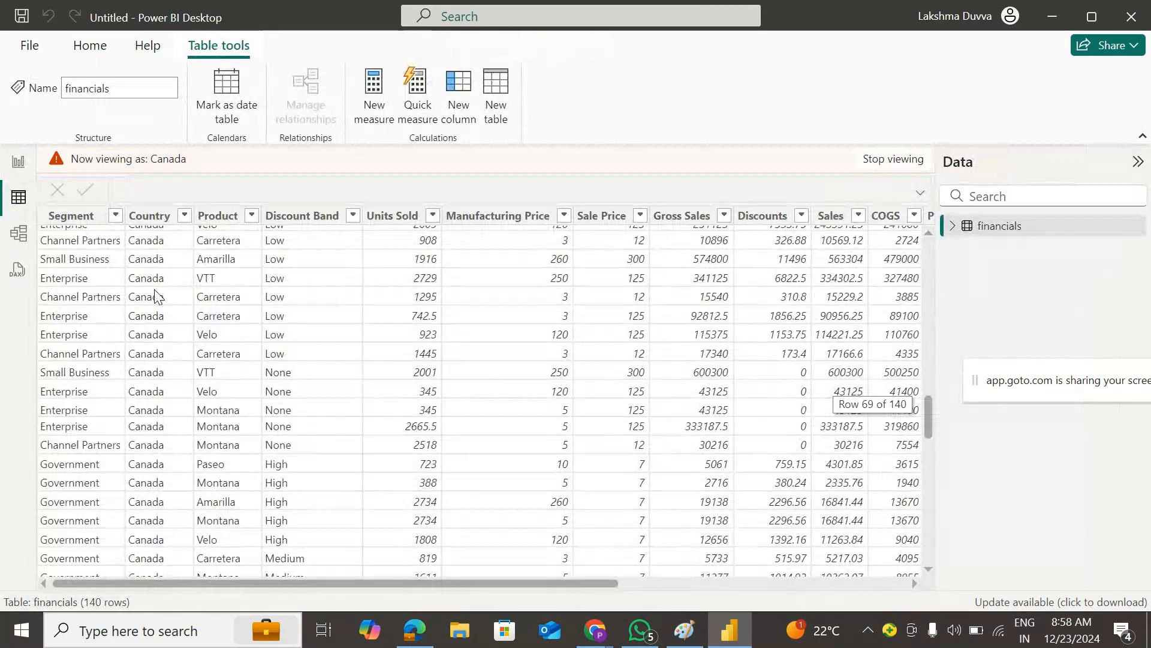
scroll(133, 424, down, 6)
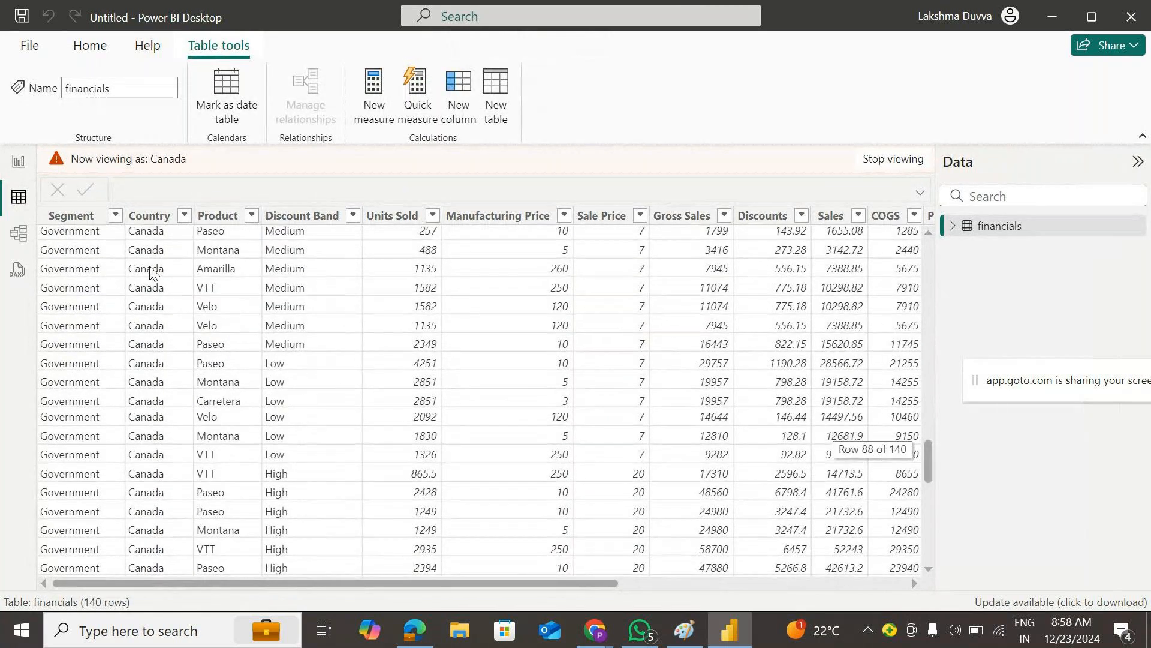
scroll(150, 271, up, 20)
click(18, 161)
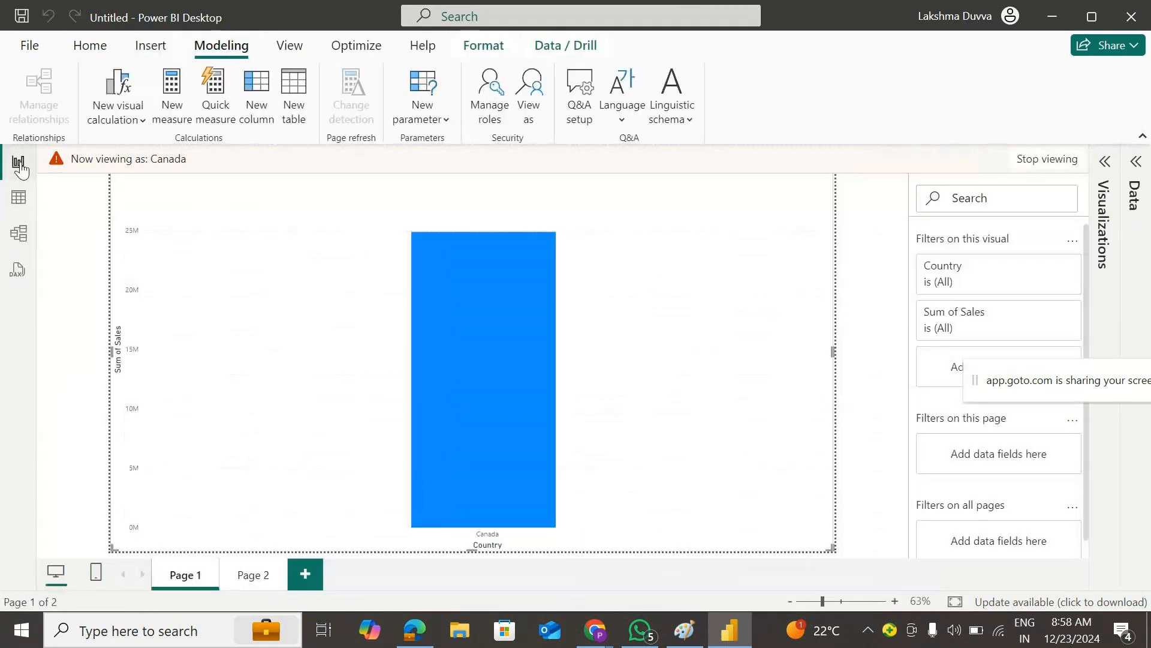
click(16, 206)
click(17, 161)
click(1056, 161)
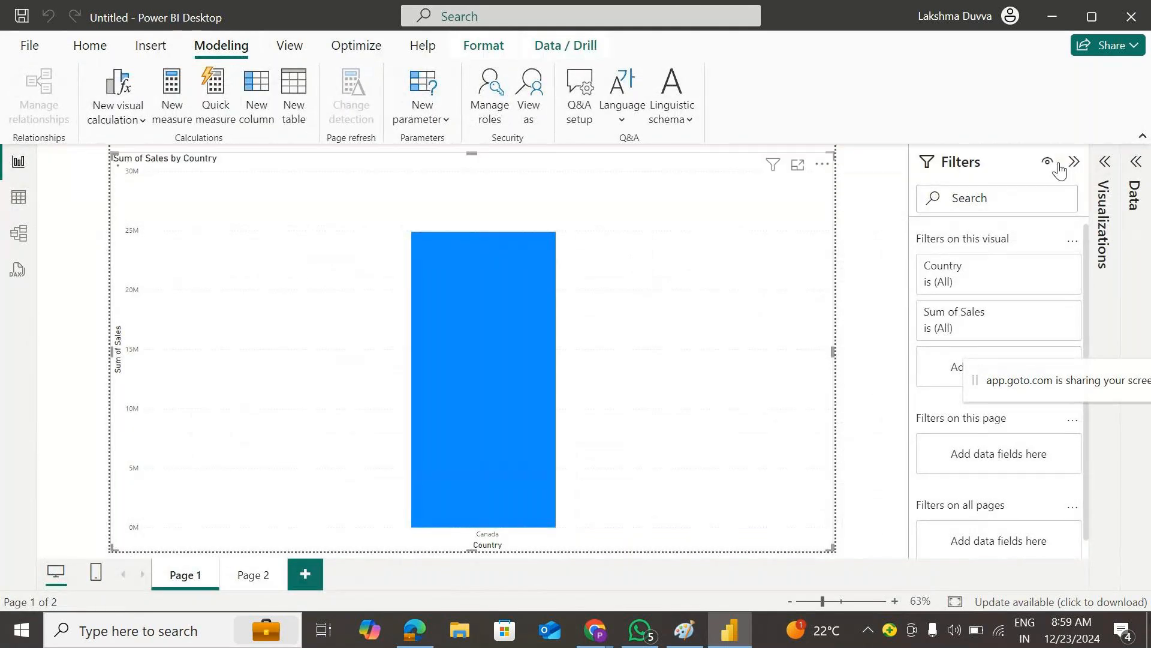
click(88, 51)
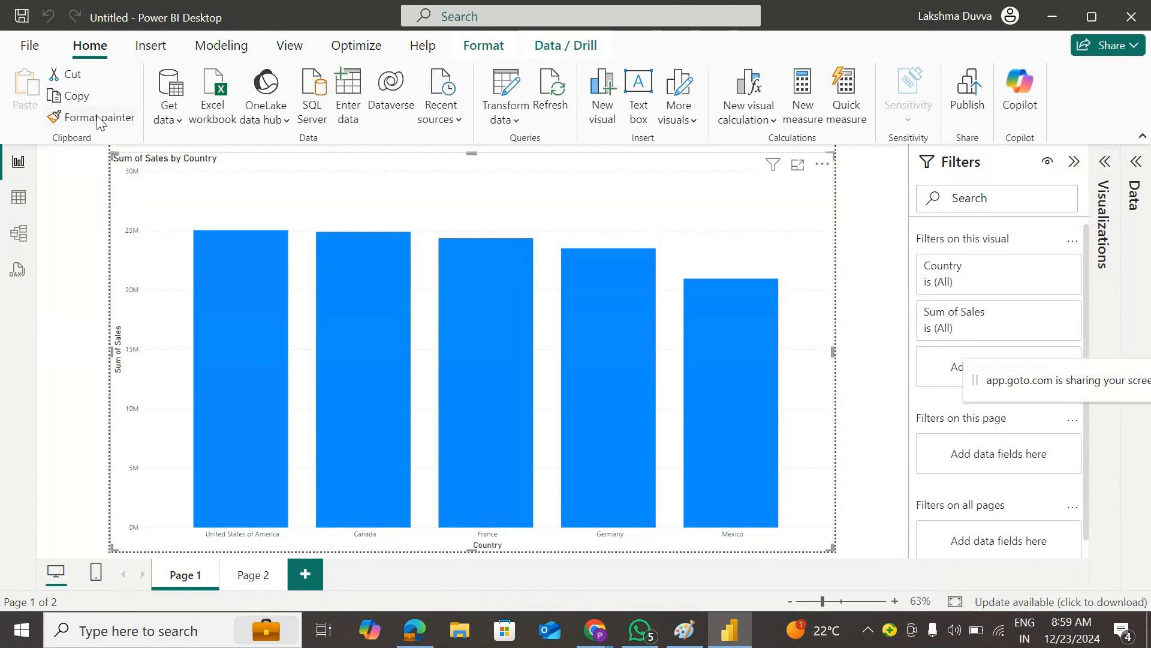
- Use File > Save as > Browse this device and enter Security as the file name
click(25, 54)
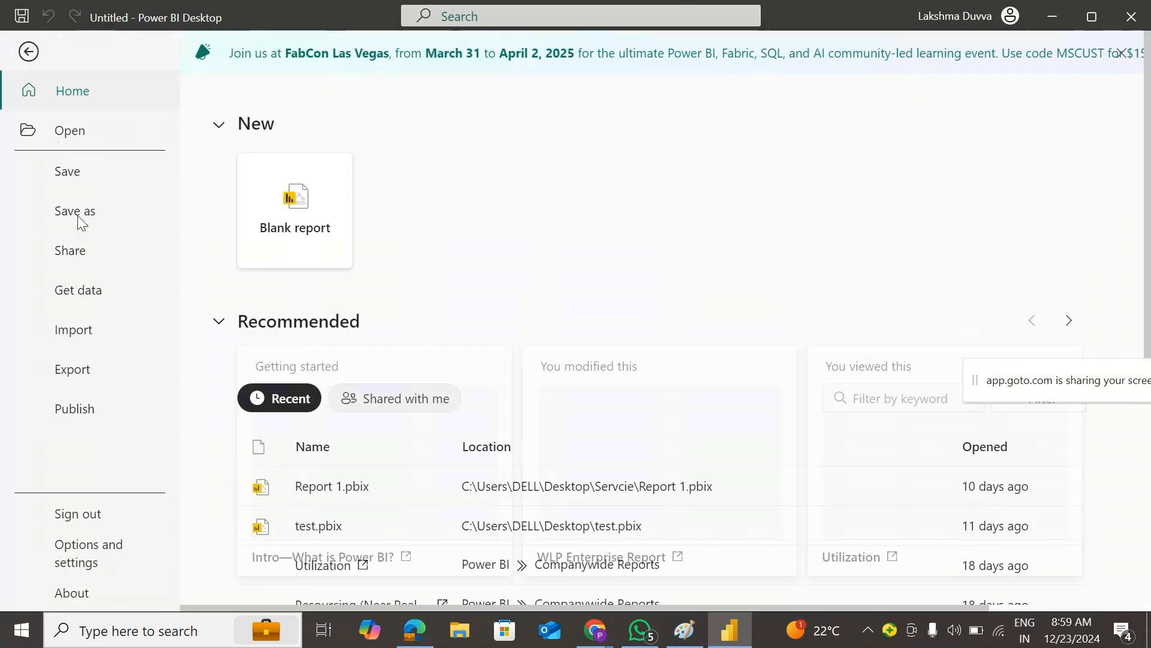
click(75, 216)
click(288, 593)
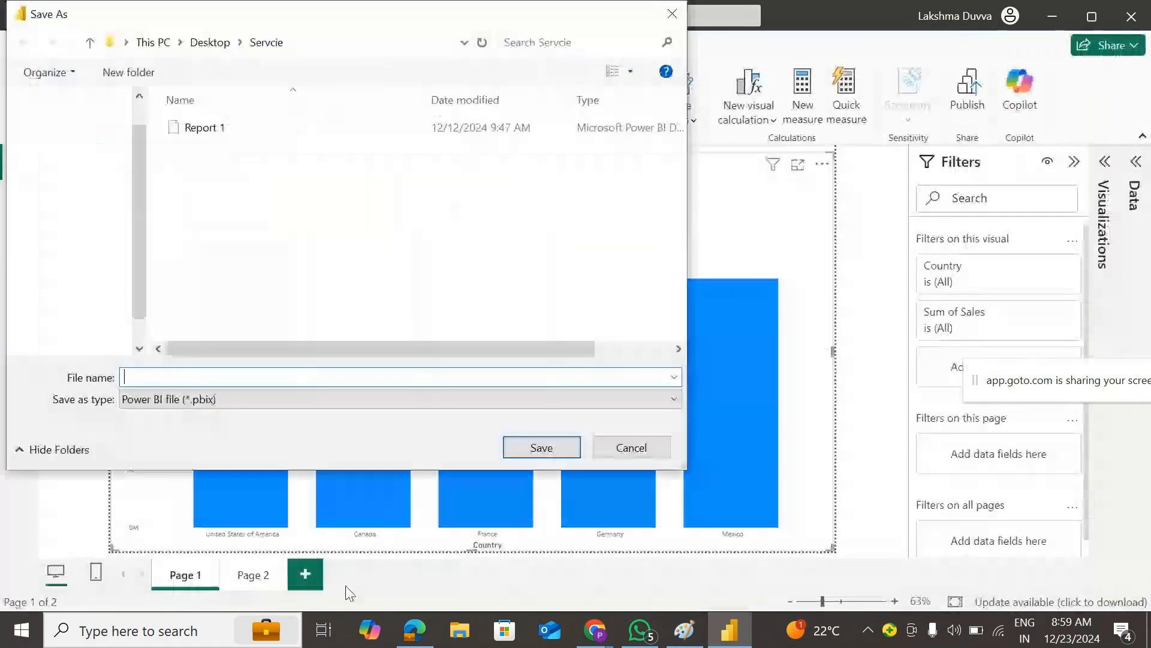
text(Secu)
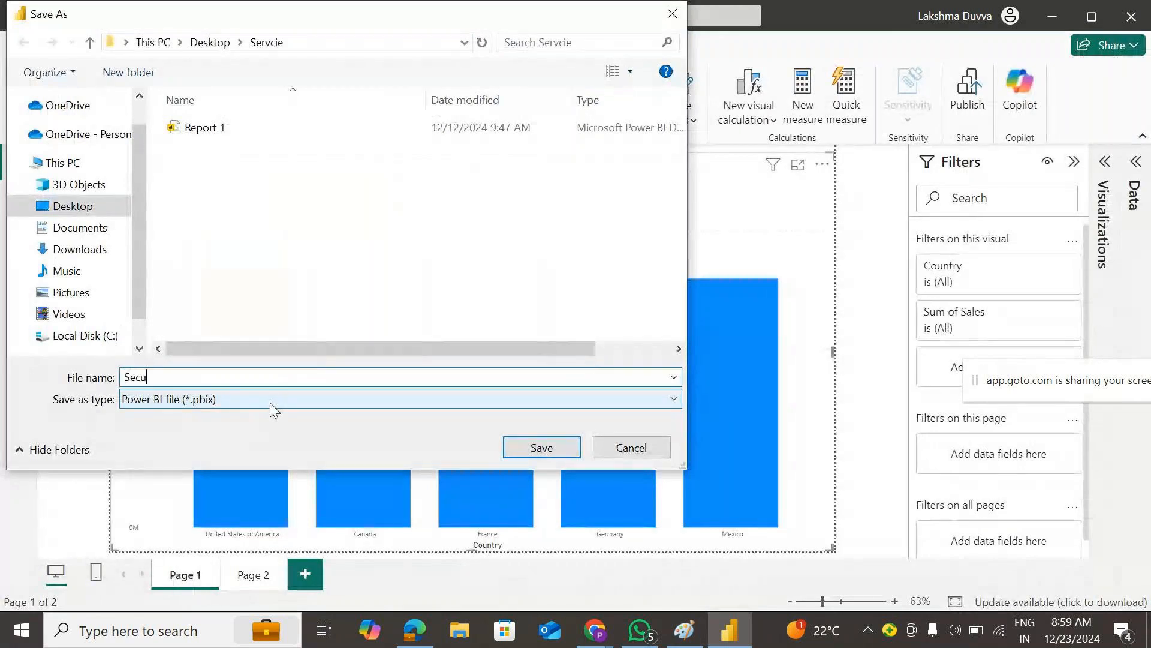
text(roty)
key(BackSpace)
key(BackSpace)
key(BackSpace)
text(ity)
- Save the Security file, then load app.powerbi.com in a new Edge tab
click(512, 450)
click(414, 629)
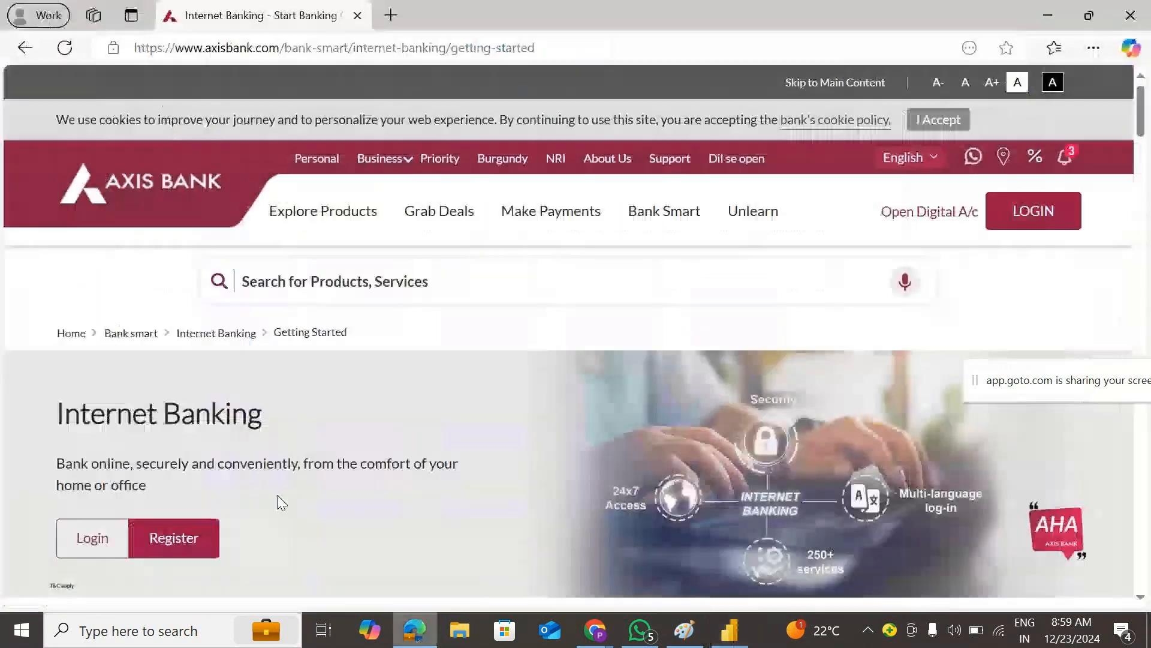
click(390, 15)
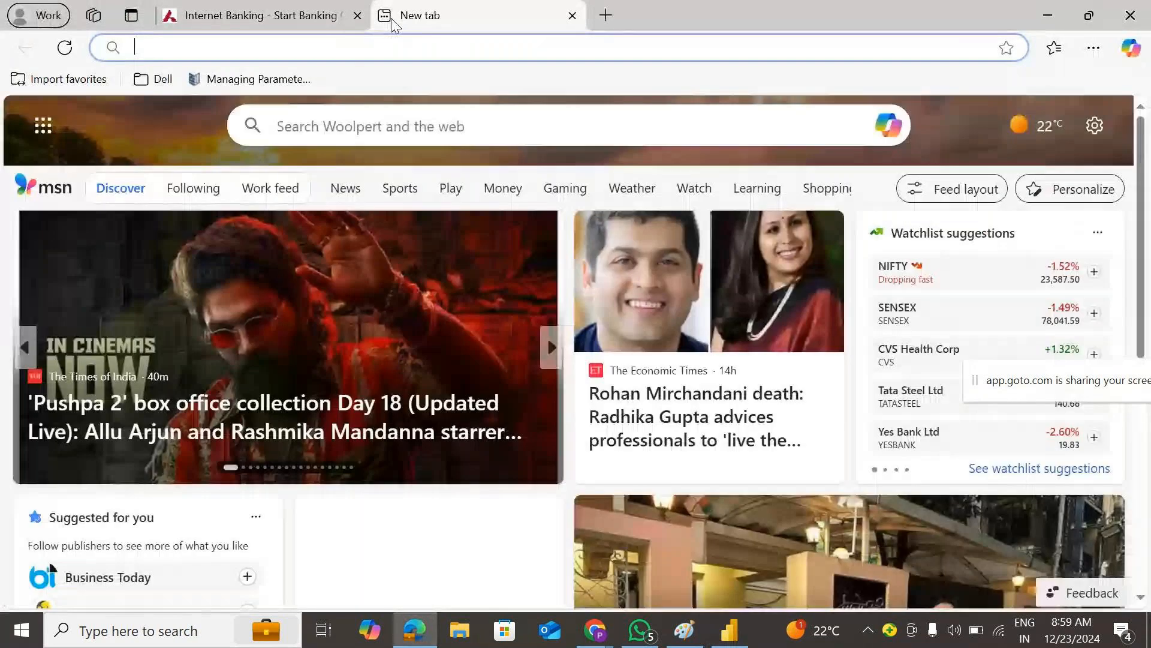
text(AP)
key(Right)
key(Return)
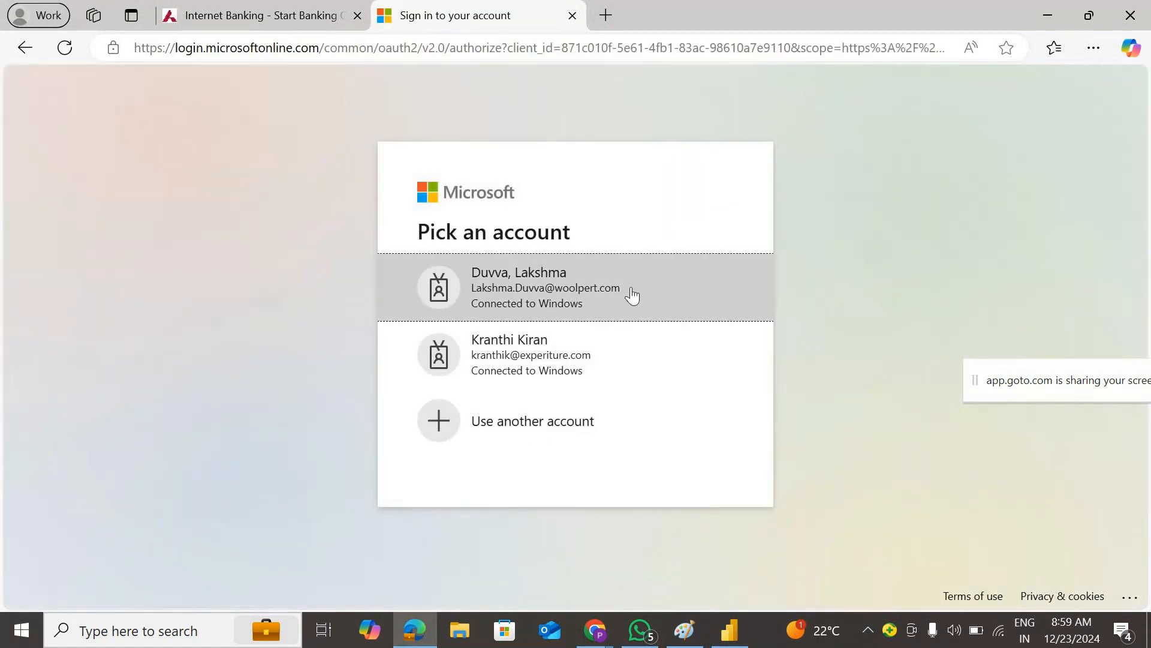
- Sign in with the work account and open the Test-DnA workspace
click(610, 287)
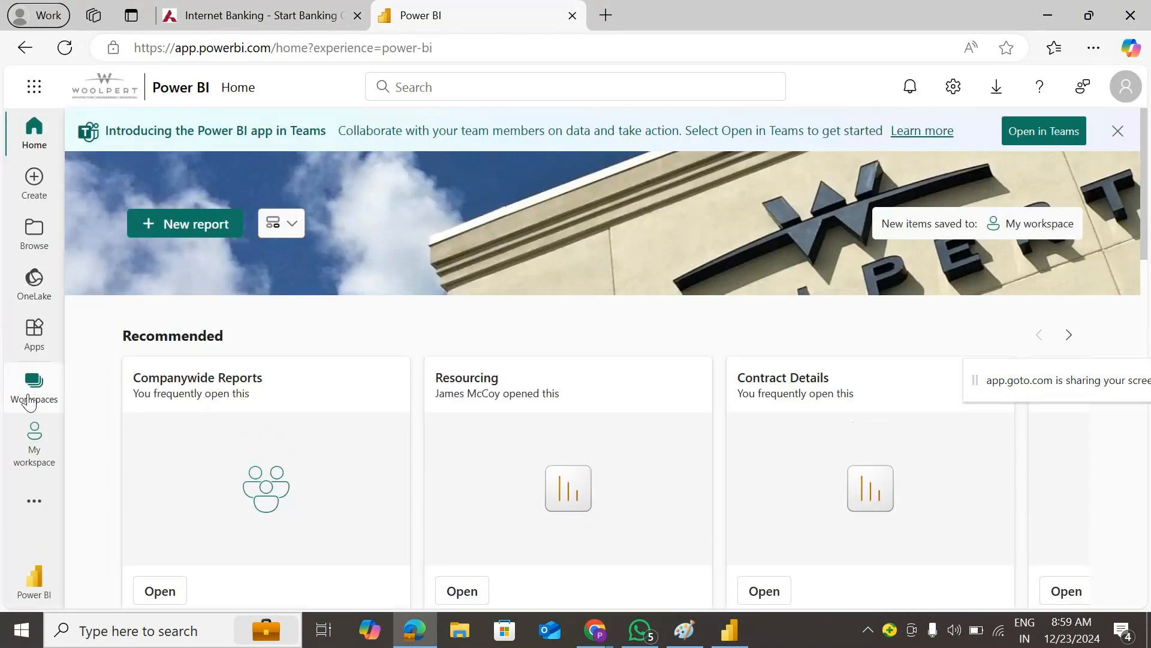
click(34, 385)
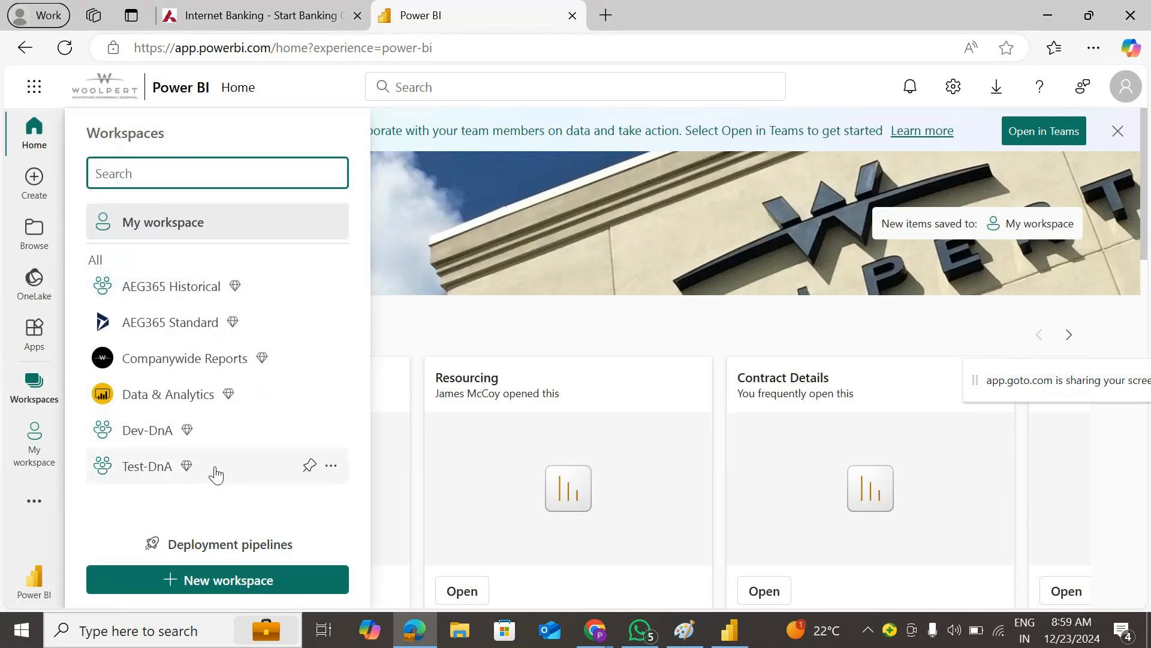
click(239, 468)
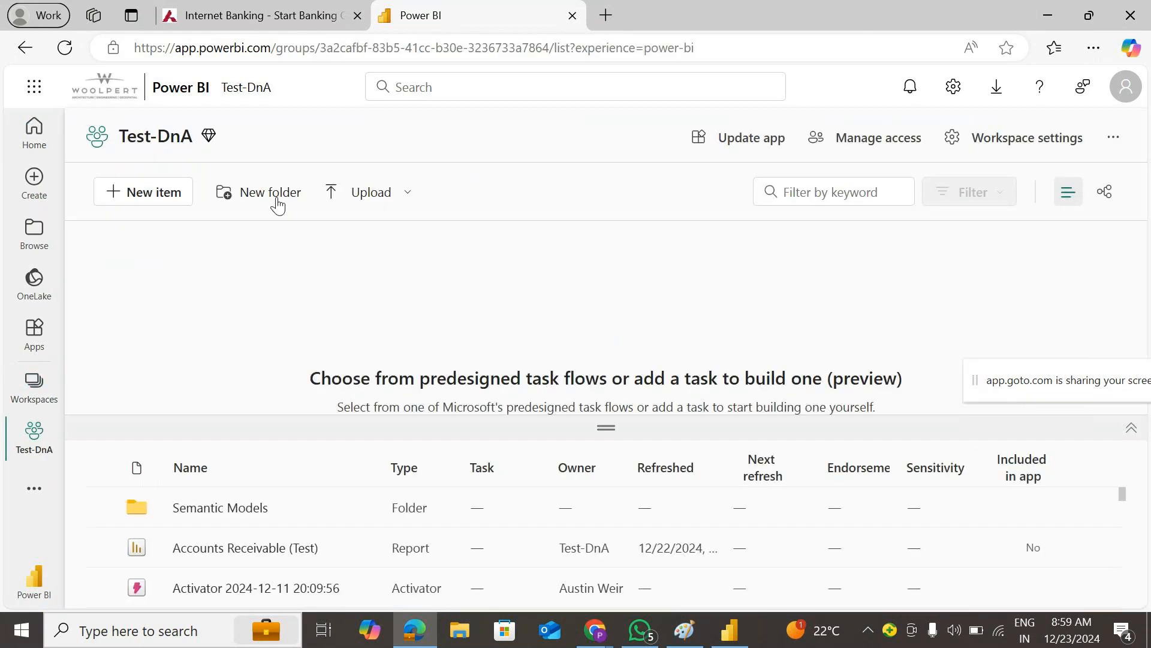
click(390, 193)
- Browse to the Security file under Quick access recent files and upload it to Test-DnA
click(365, 280)
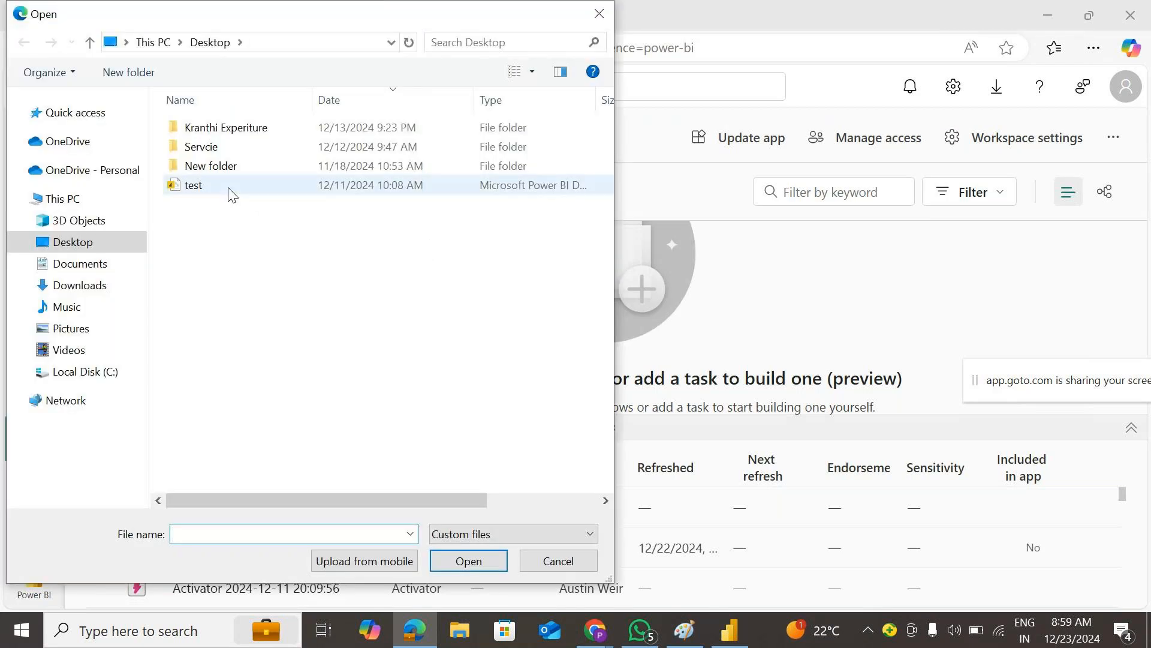
click(47, 113)
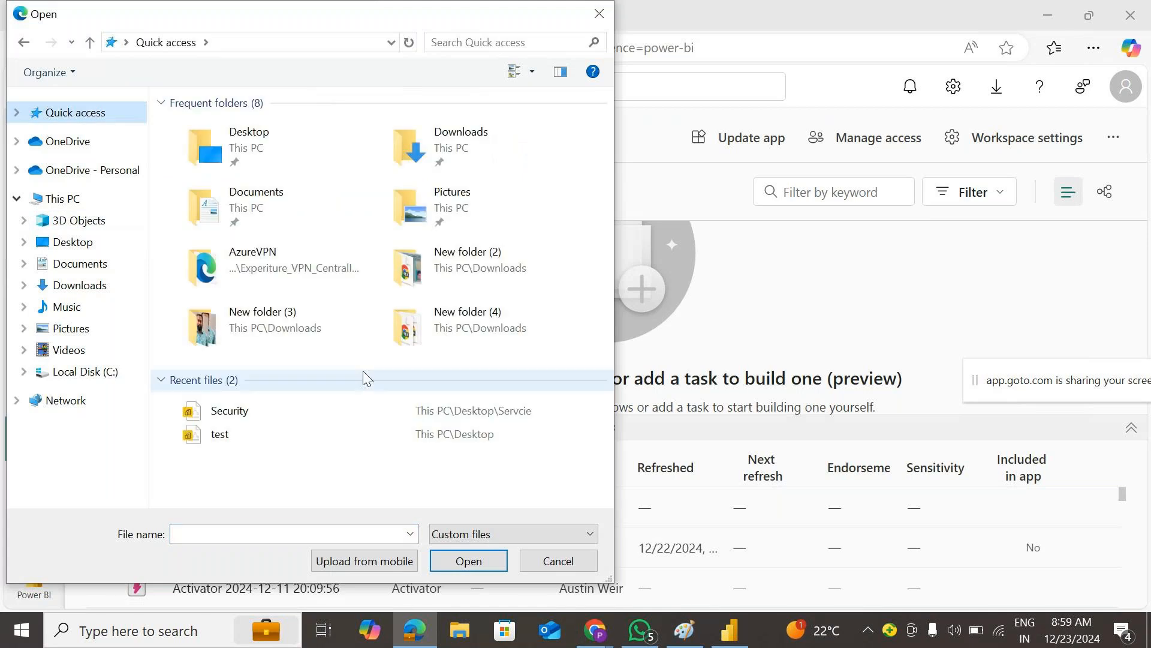
click(383, 412)
click(465, 568)
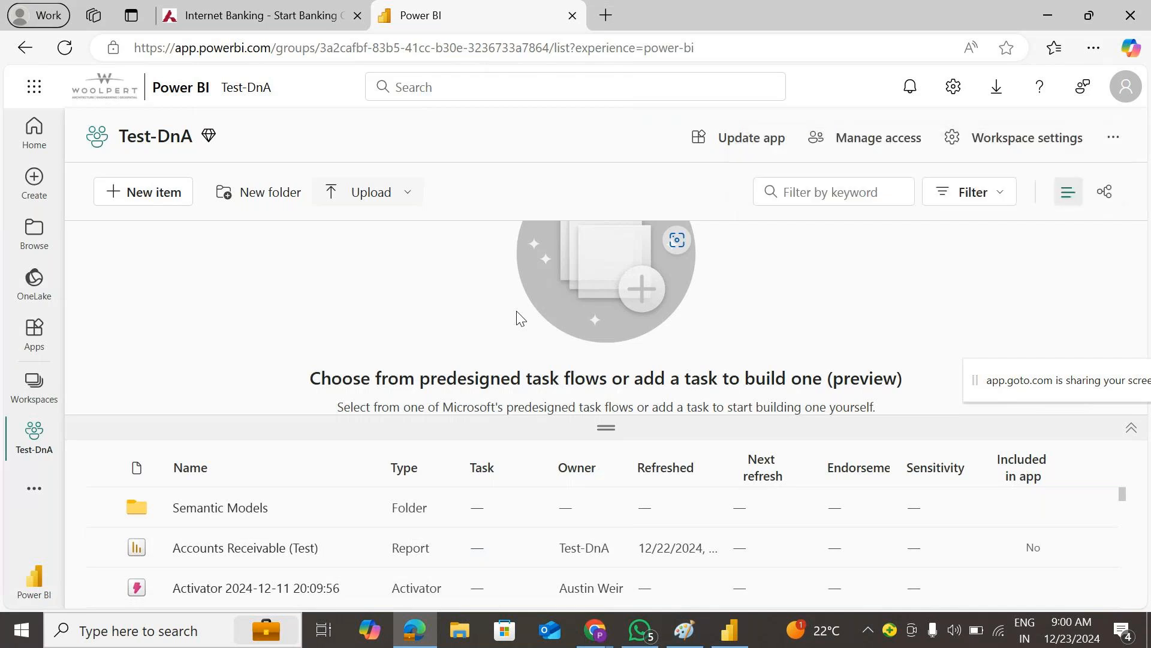
- Filter Test-DnA items by 'secu', enlarge the list, and open the Security semantic model's More options
click(831, 195)
text(secu)
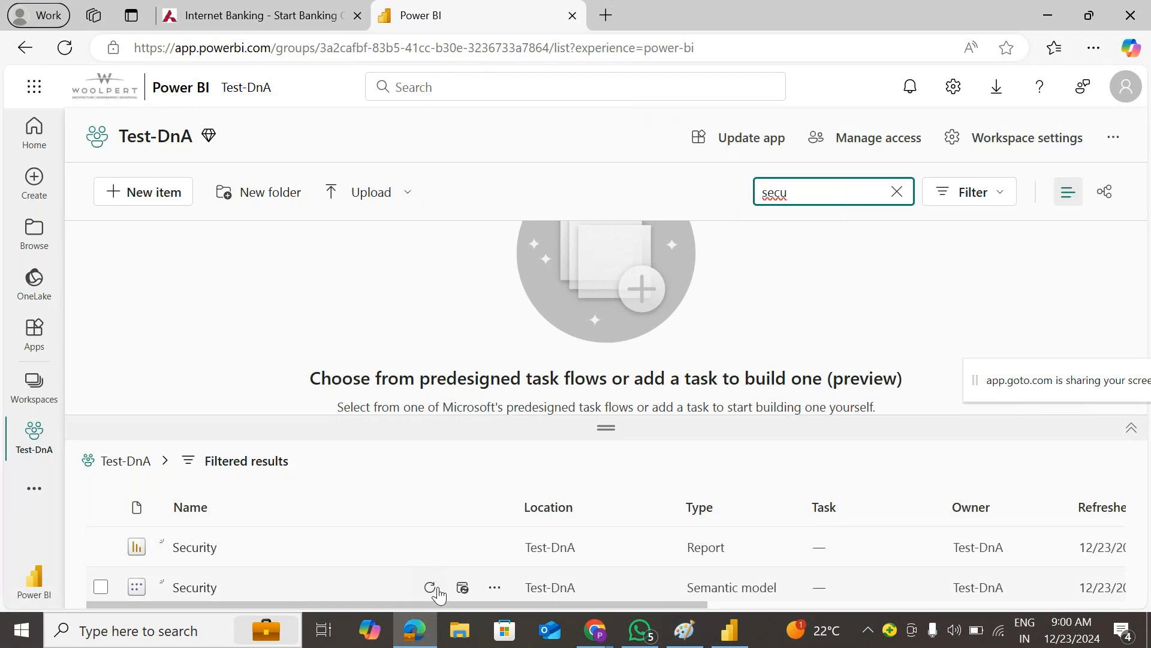
drag(632, 419, 629, 320)
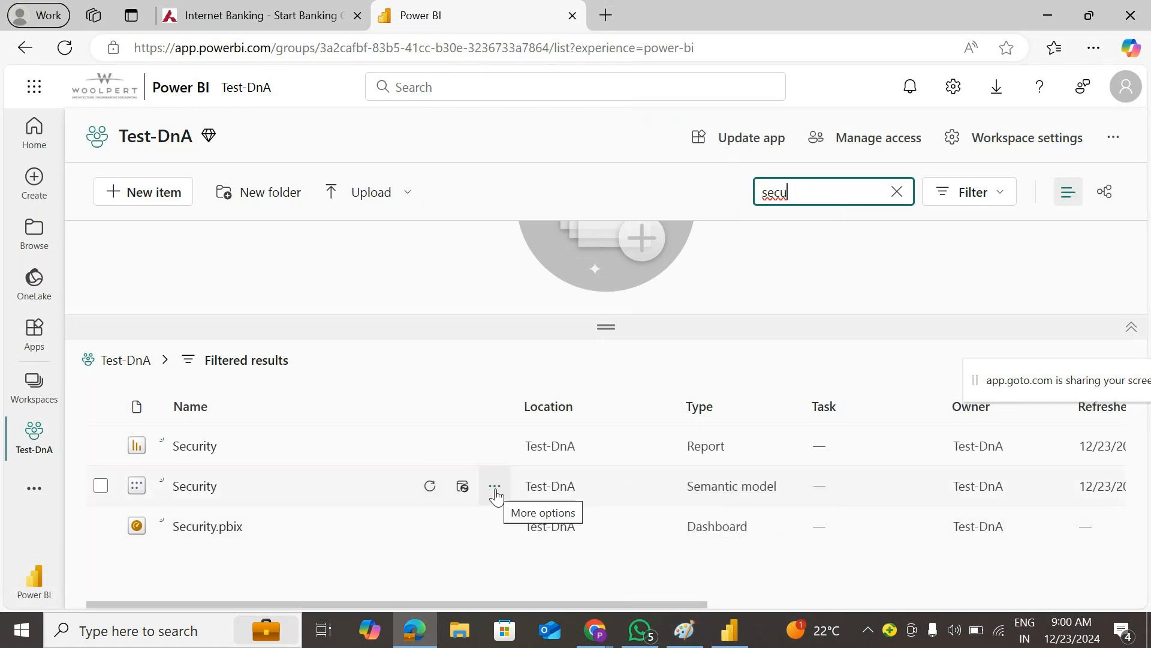
click(494, 489)
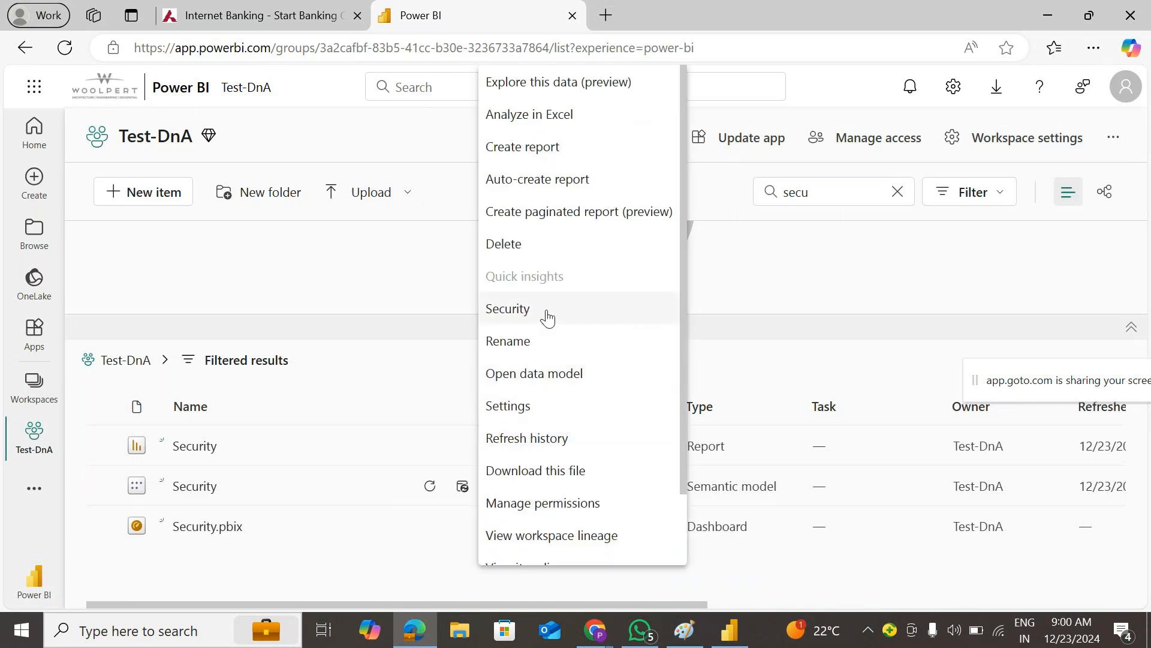
- Open the Security model's row-level security, add the colleague as a Canada role member, and save
click(553, 312)
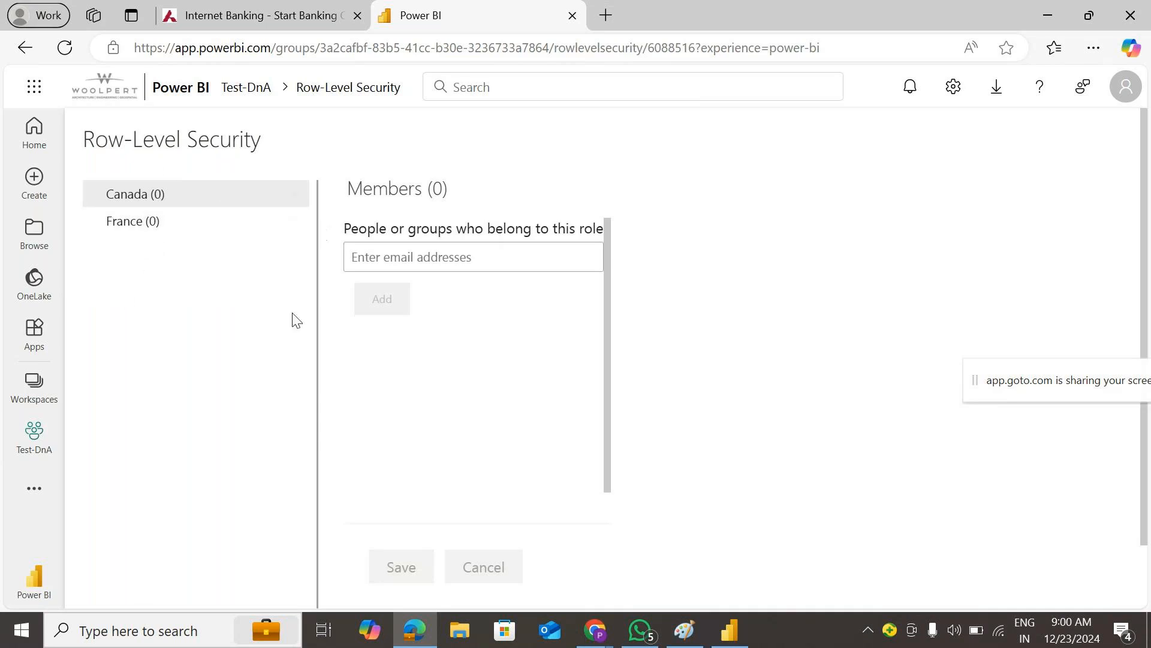
click(423, 260)
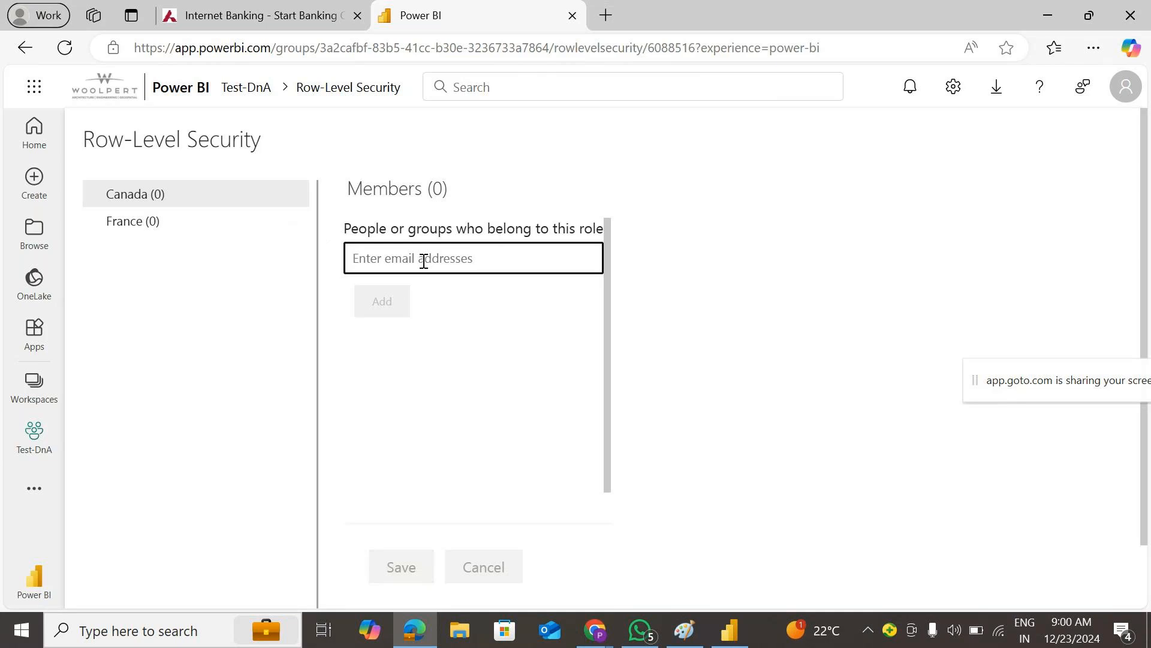
text(sri)
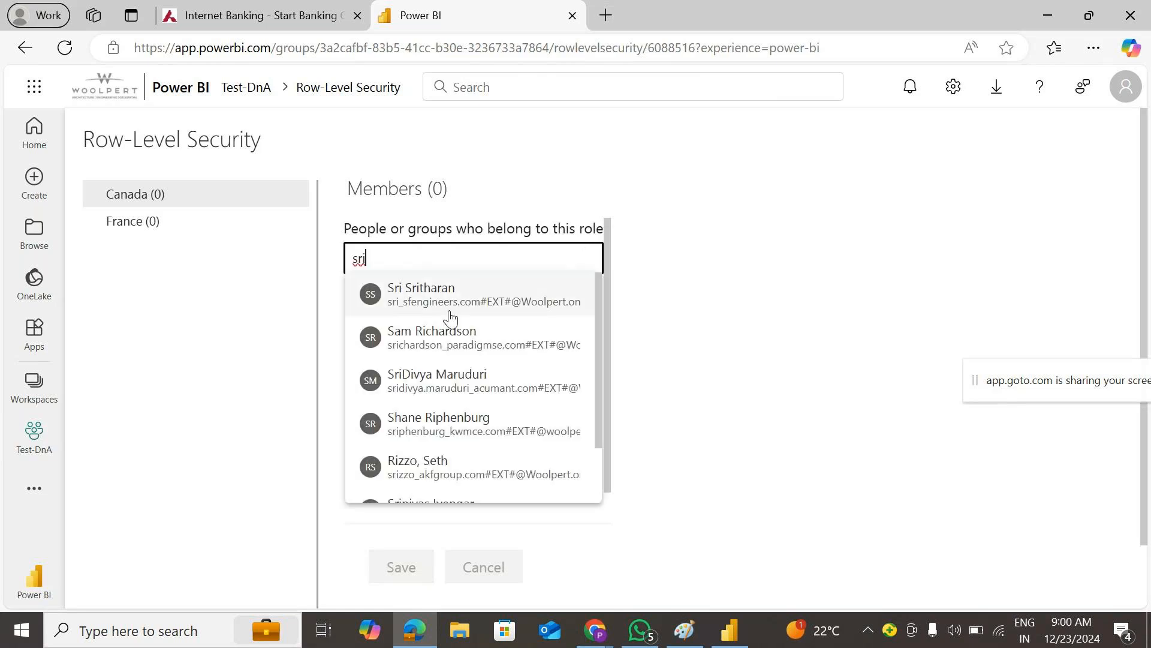
scroll(476, 341, down, 1)
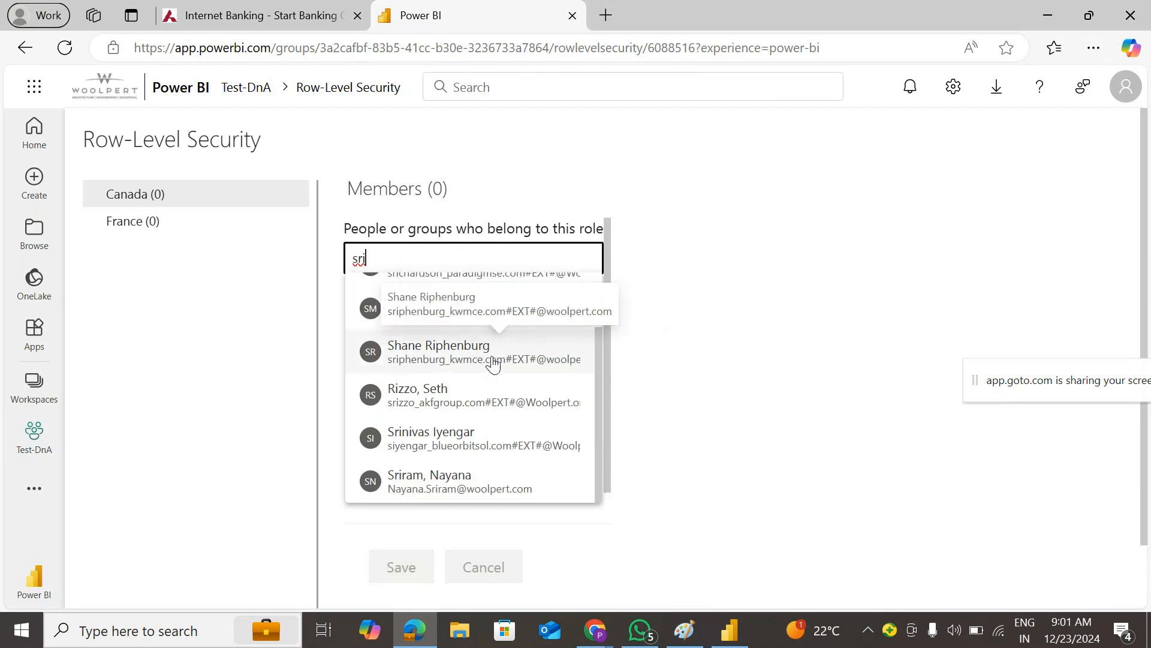
click(433, 489)
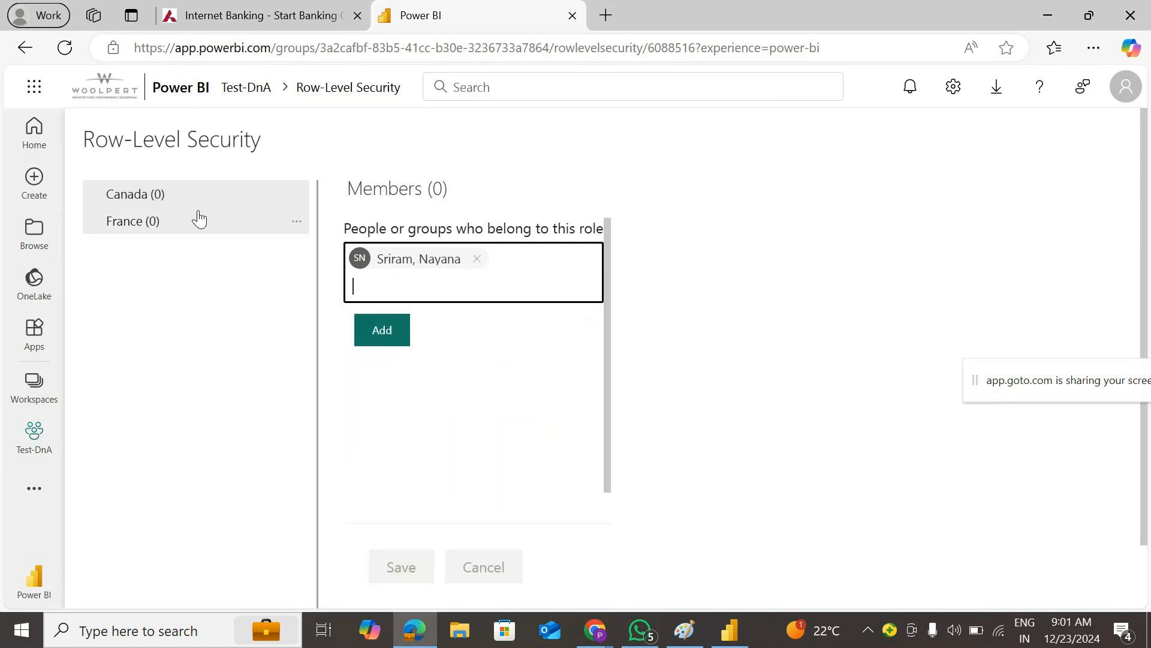
click(397, 334)
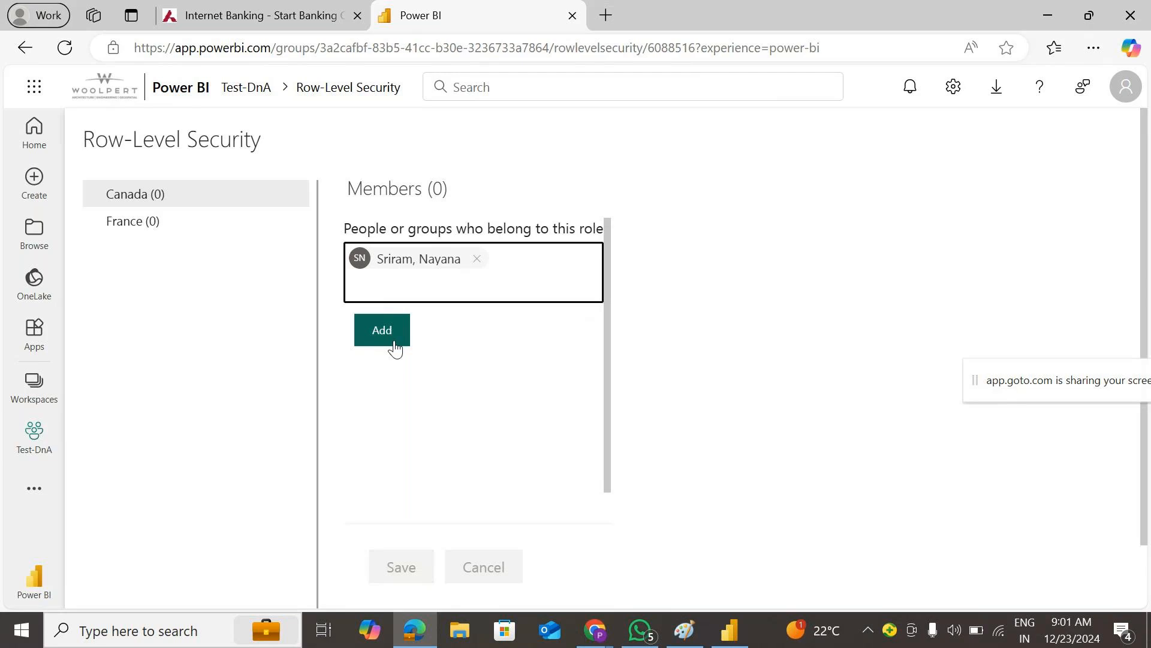
click(387, 330)
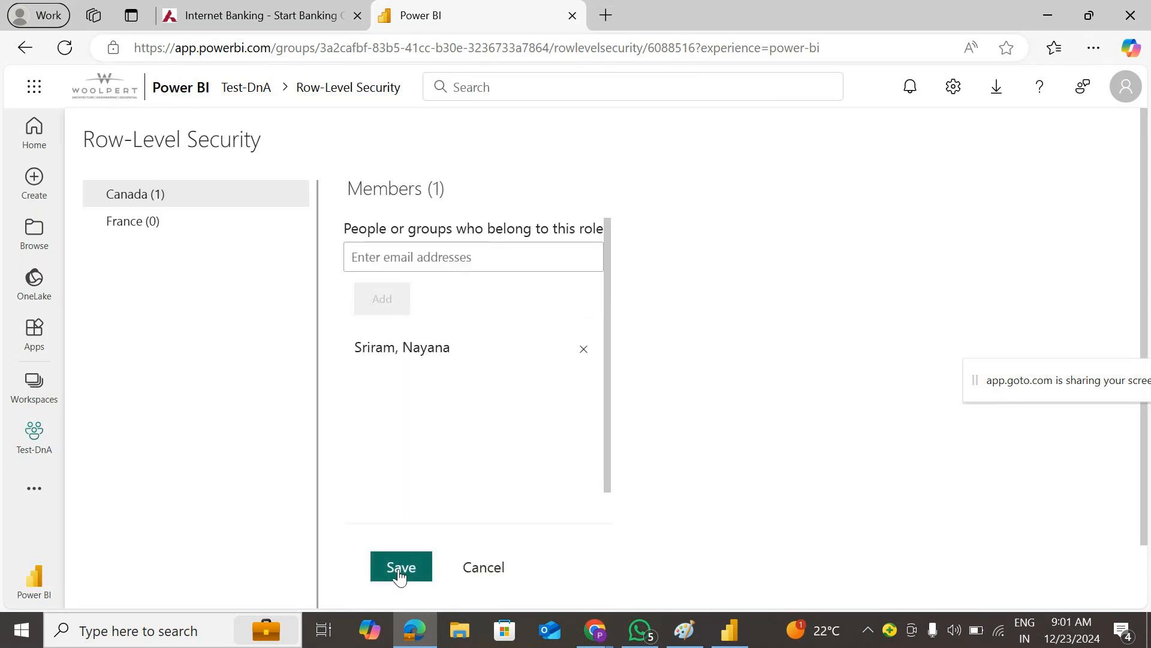
click(398, 570)
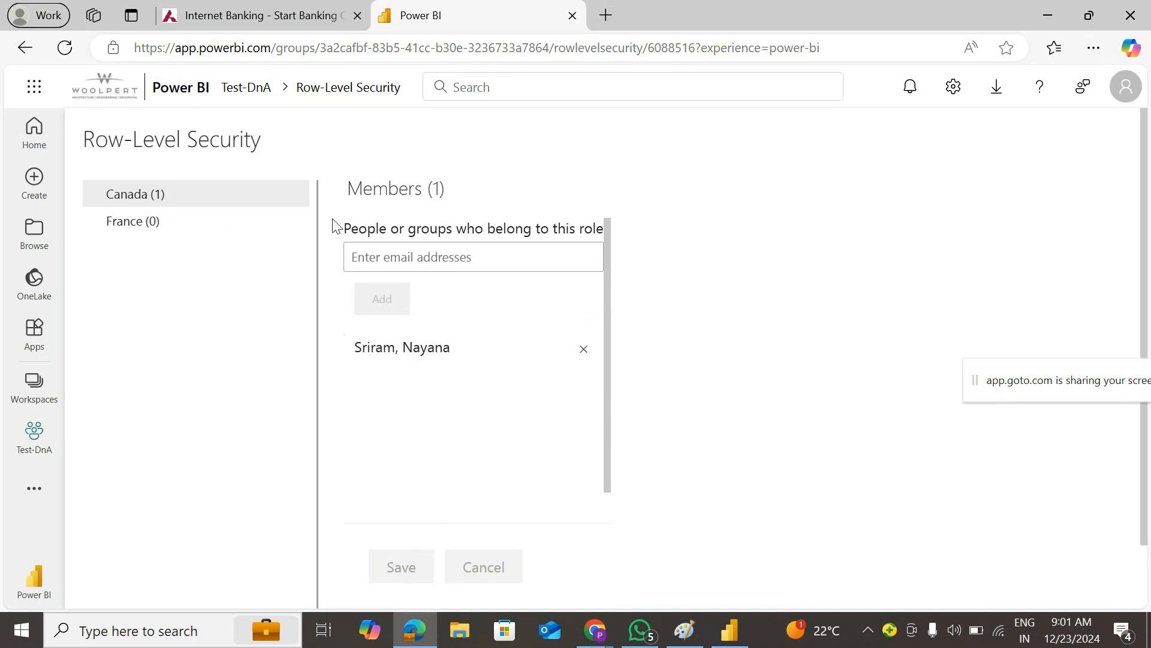
click(300, 196)
click(320, 232)
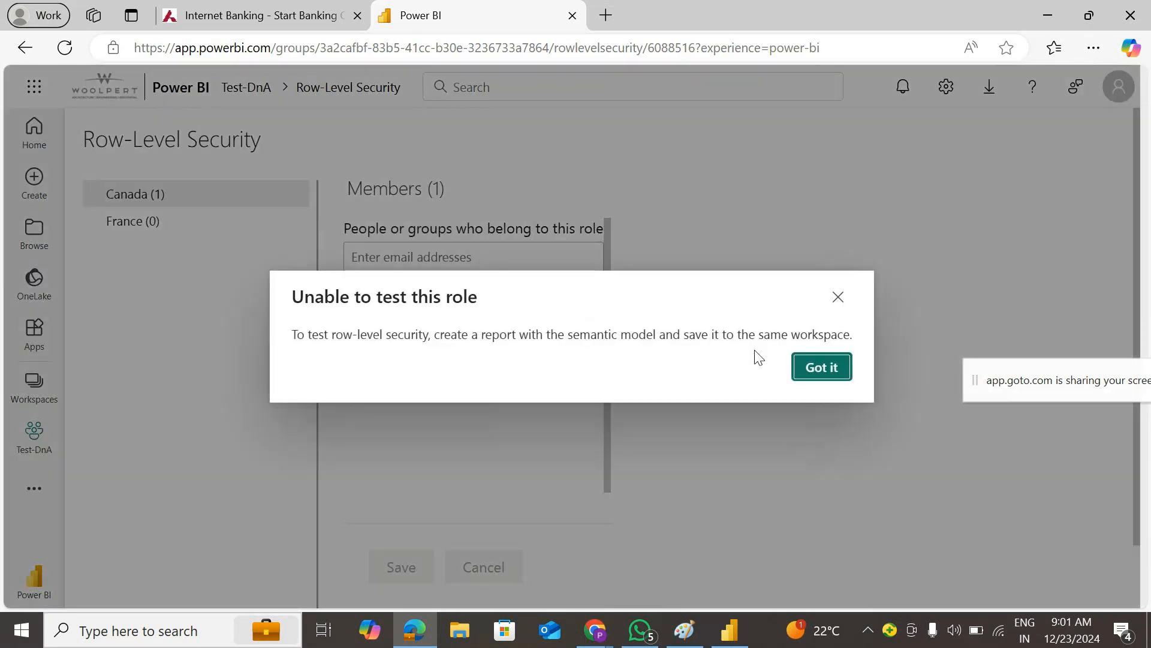
click(820, 367)
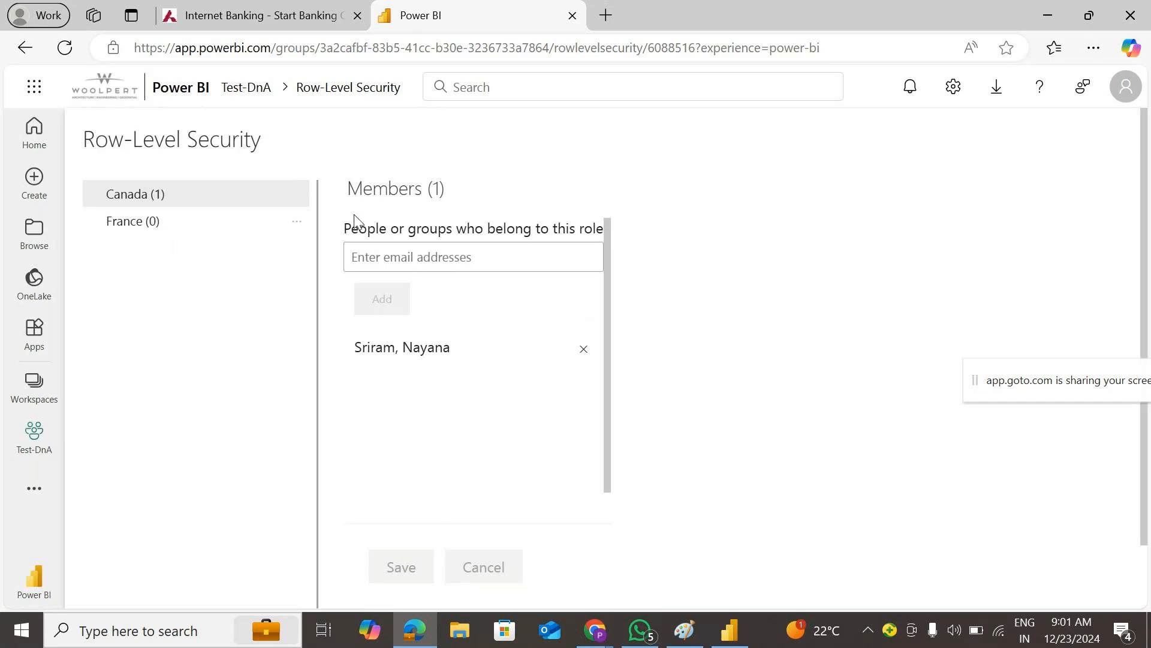
scroll(445, 349, down, 3)
click(33, 451)
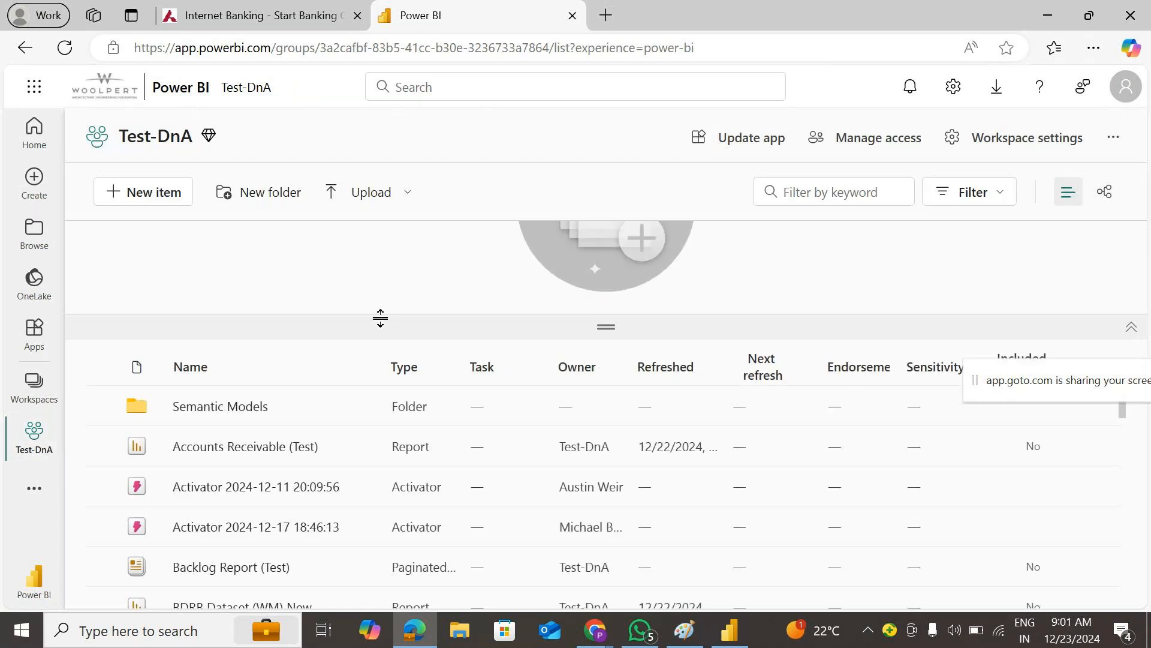
click(815, 192)
text(secu)
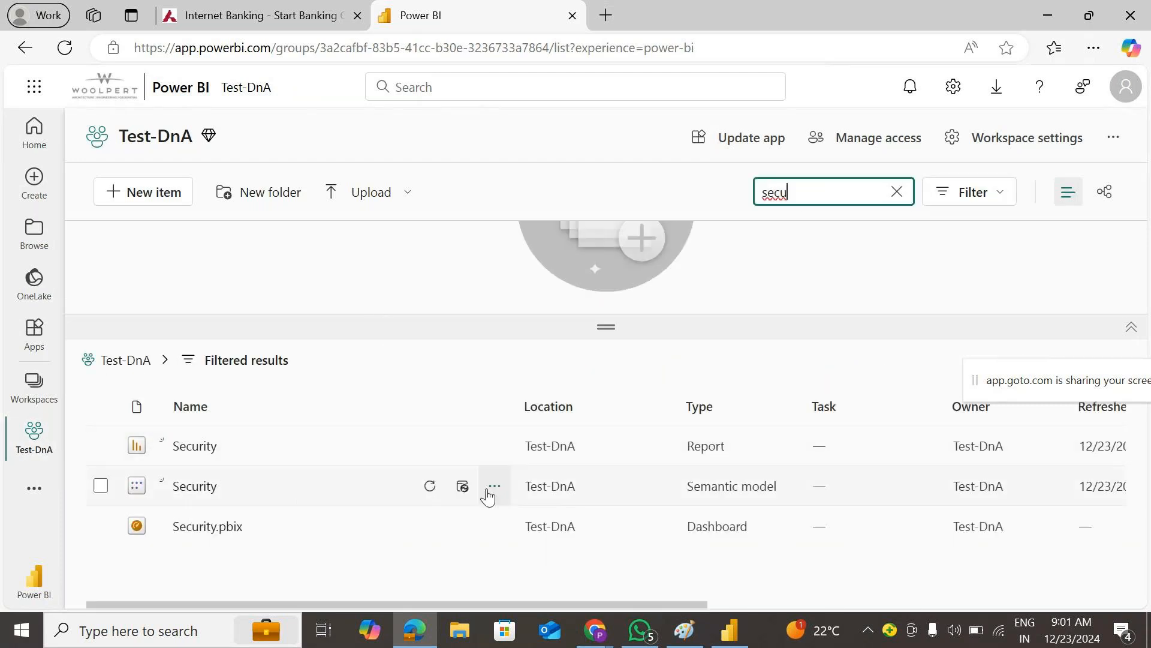
click(494, 486)
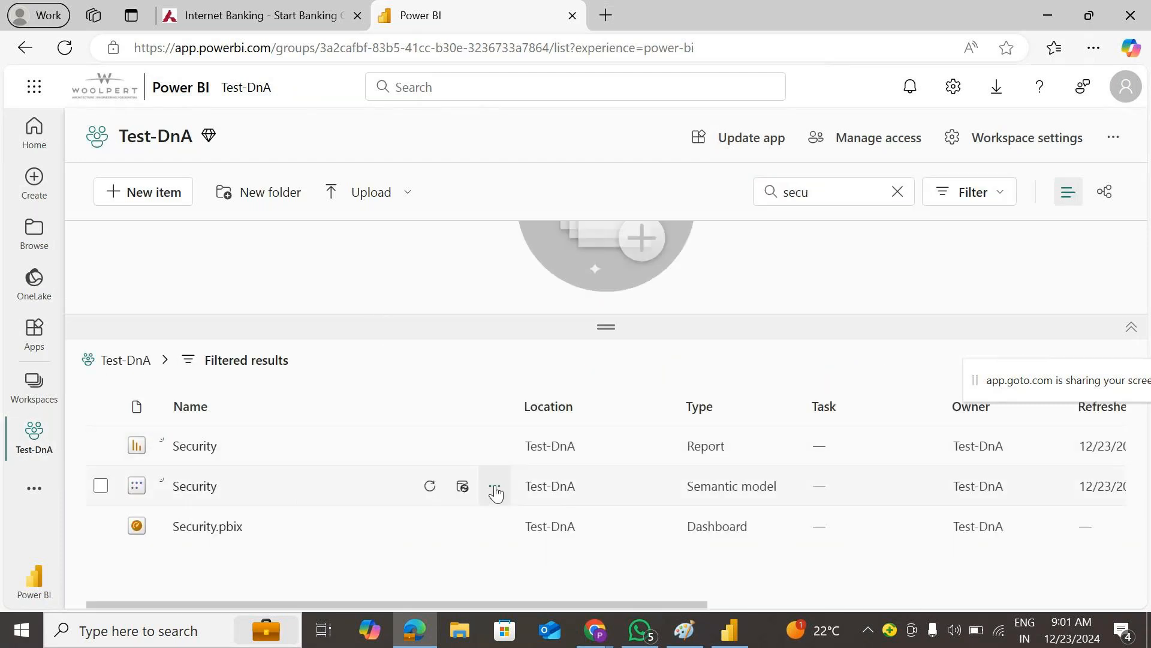
click(508, 417)
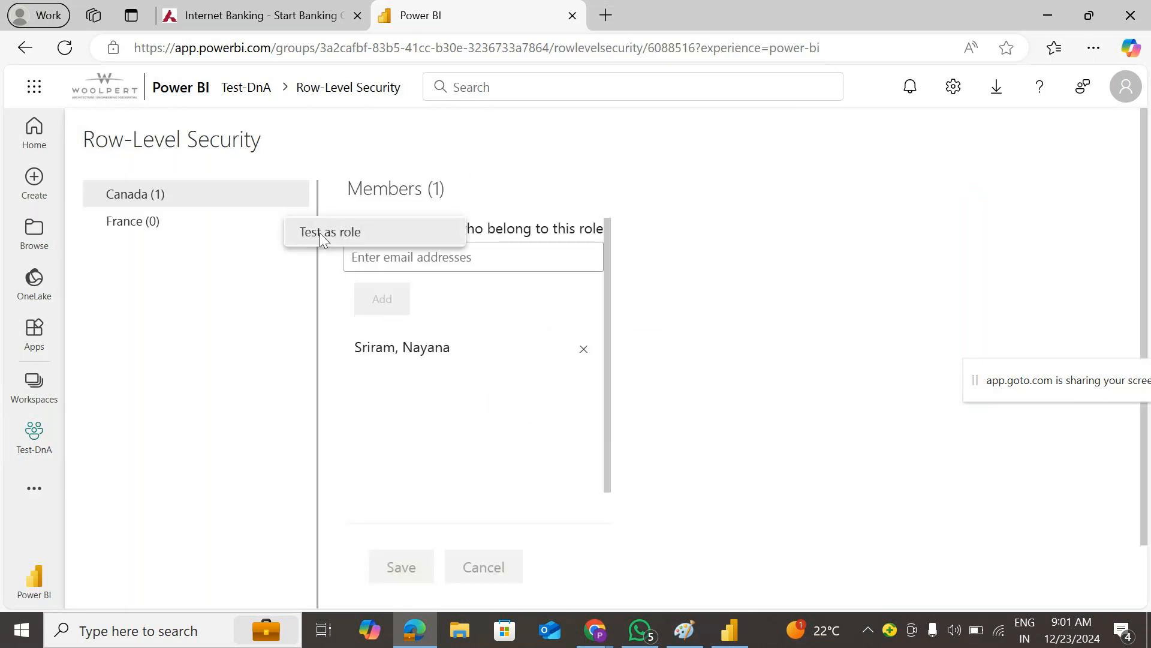
click(321, 237)
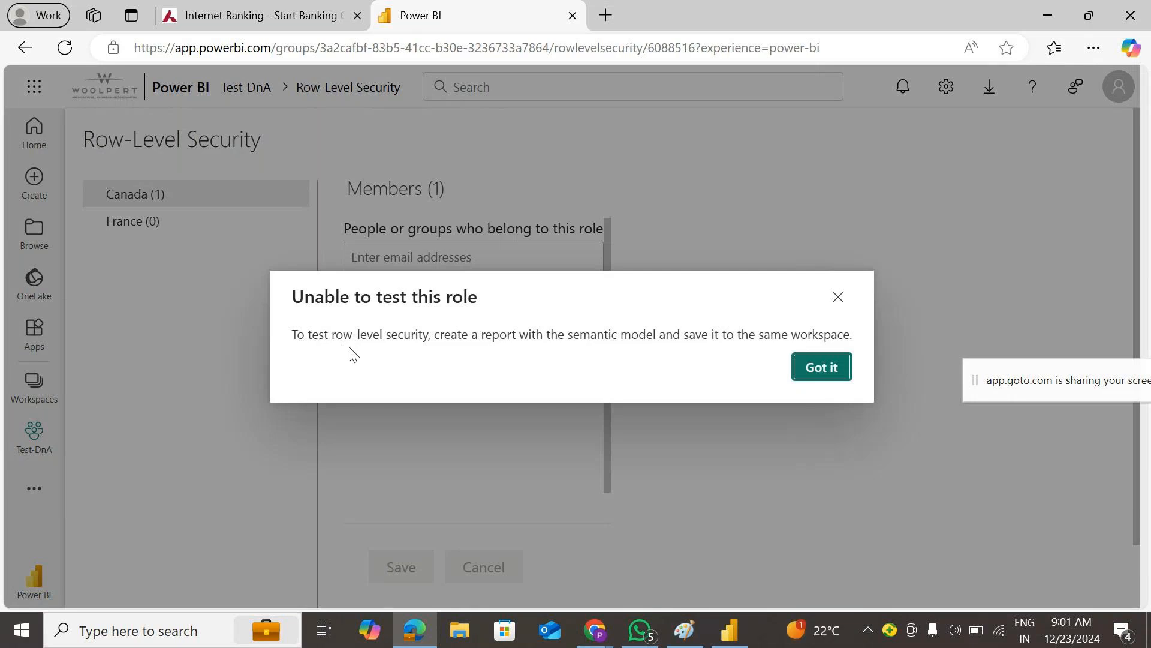
click(841, 366)
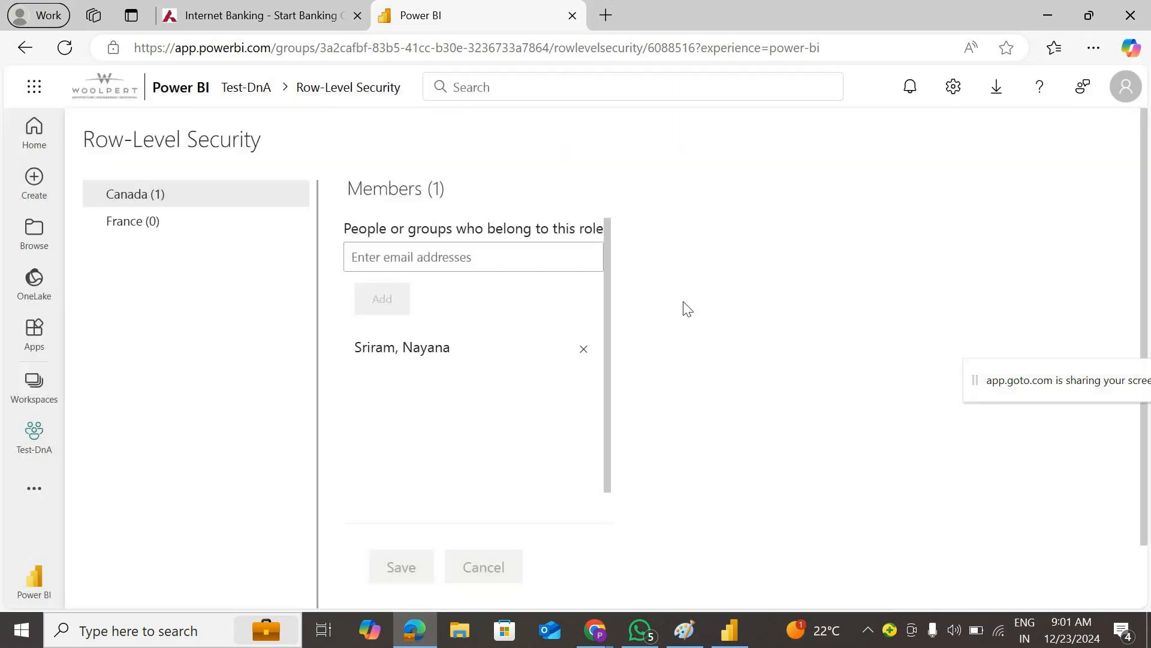
- Reload the Row-Level Security page, test the report as the Canada role, then leave the test
click(63, 48)
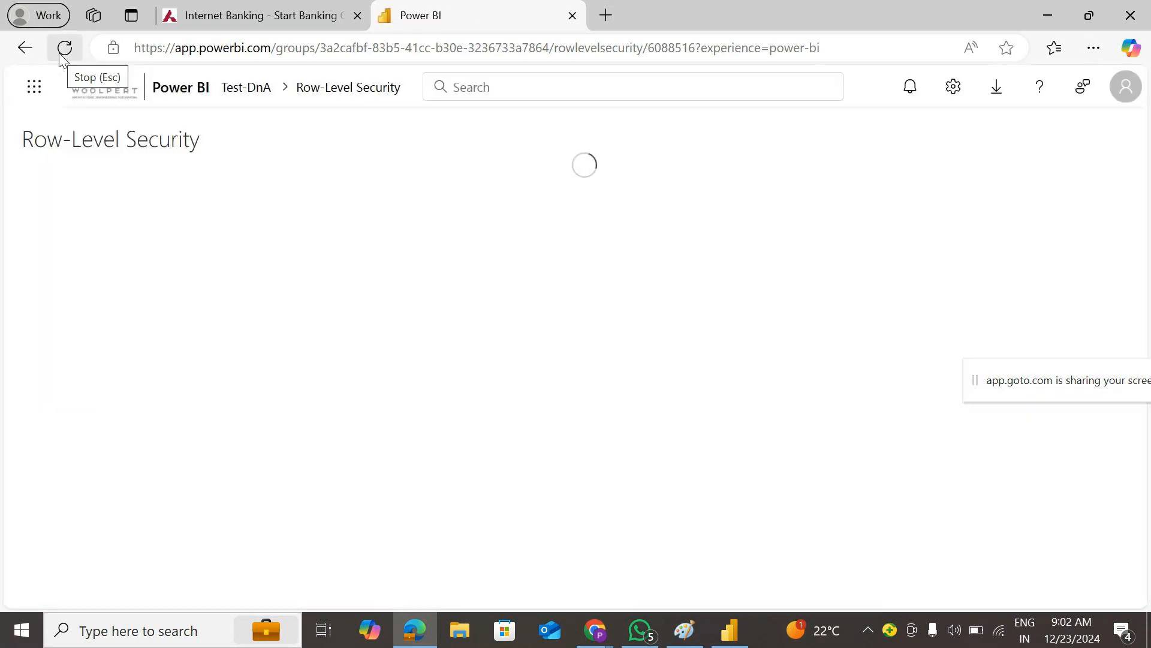
click(62, 50)
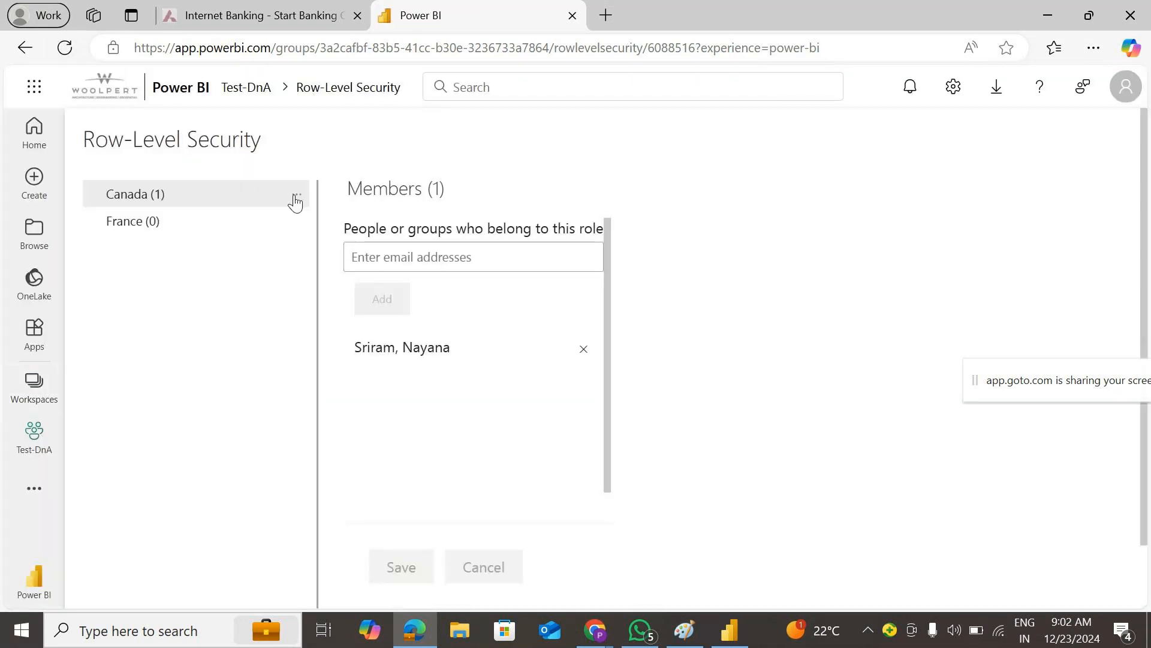
click(297, 198)
click(321, 234)
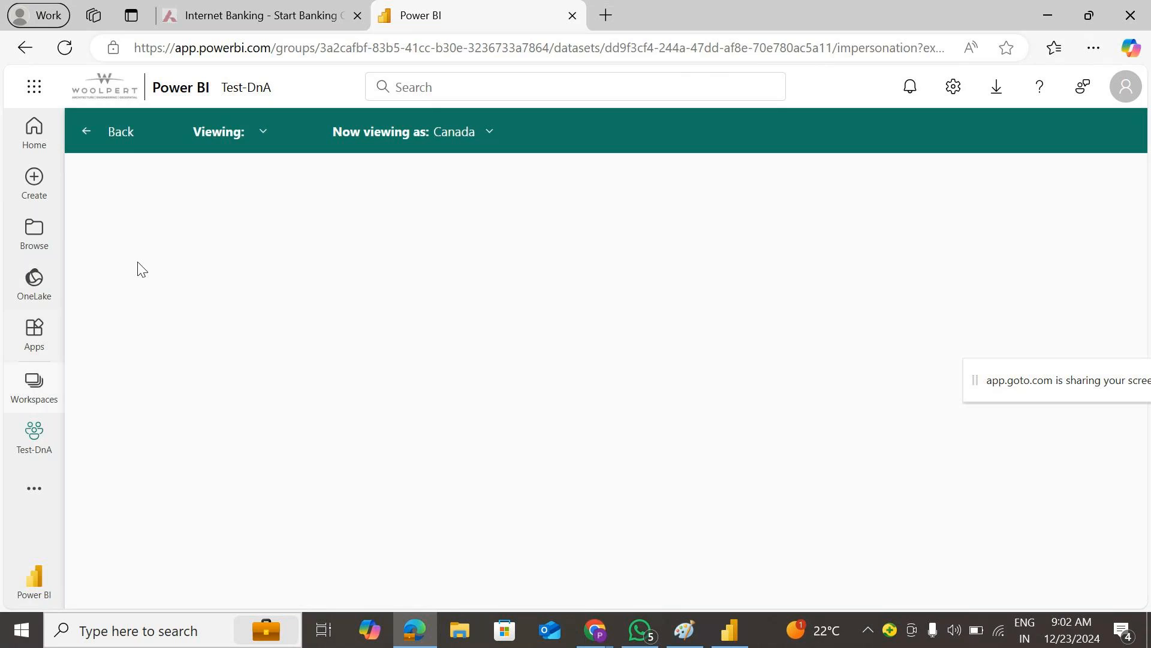
click(477, 132)
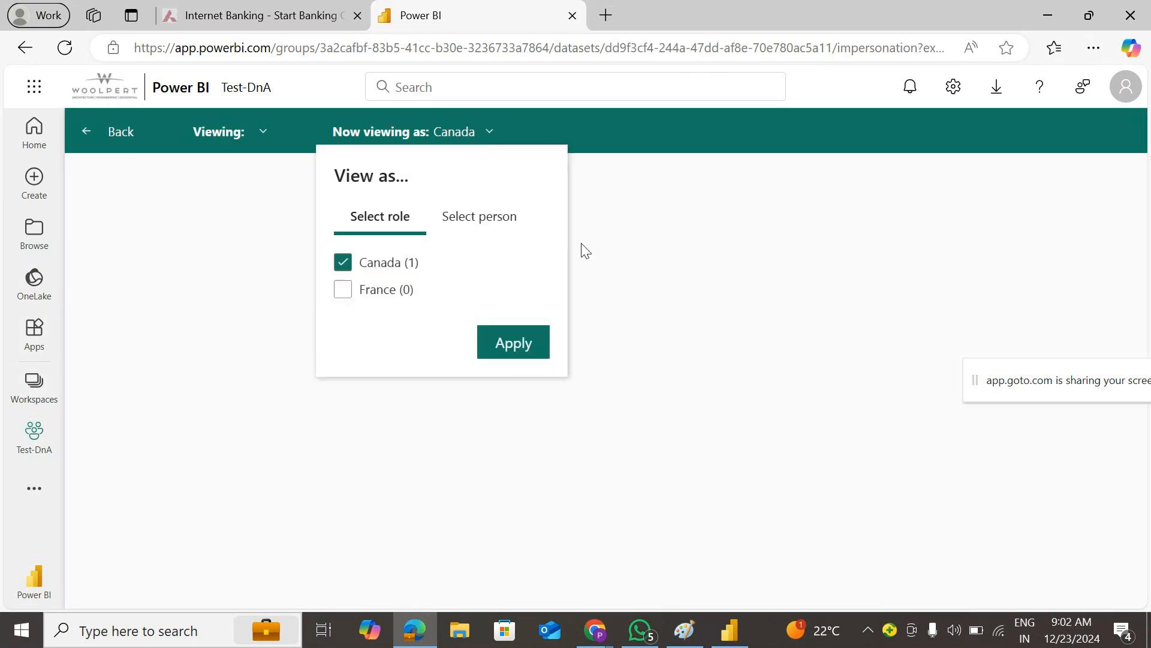
click(479, 223)
click(387, 217)
click(85, 131)
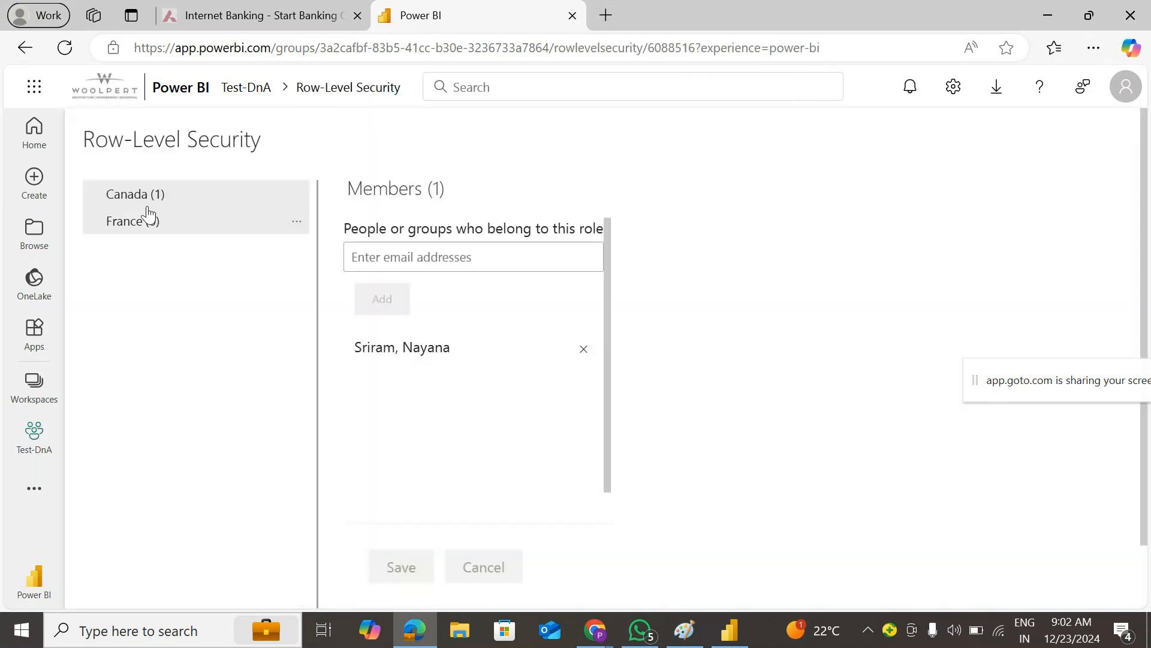
- Go to the Test-DnA workspace, filter items by 'secu', and open the Security report
click(33, 385)
click(174, 467)
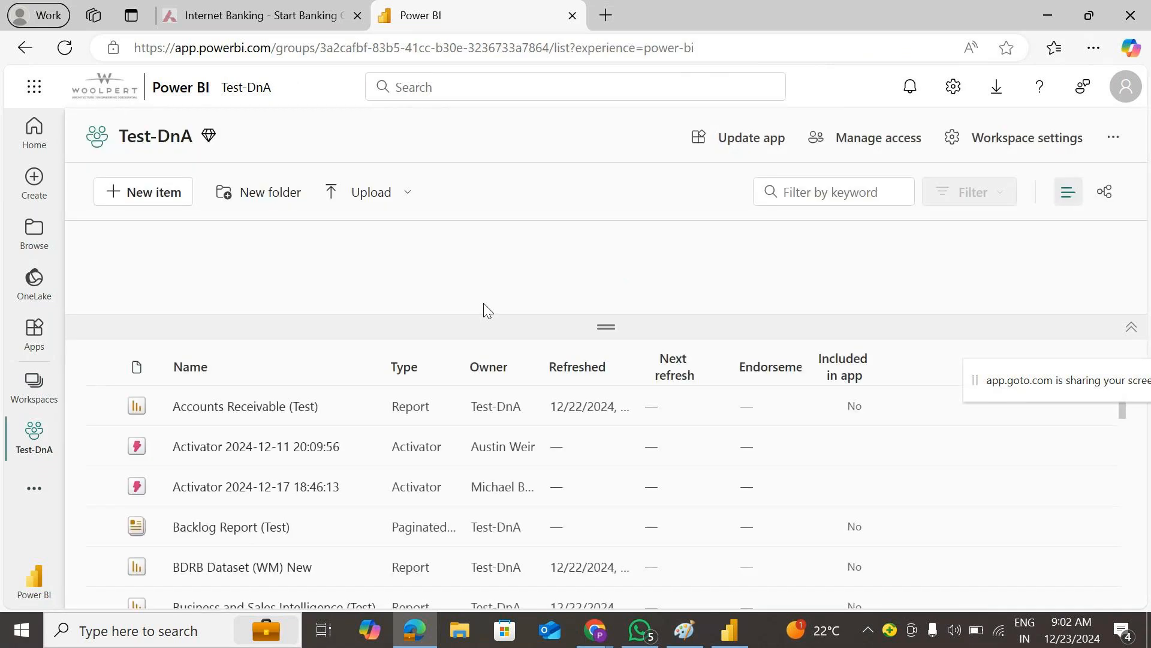
click(800, 193)
text(secu)
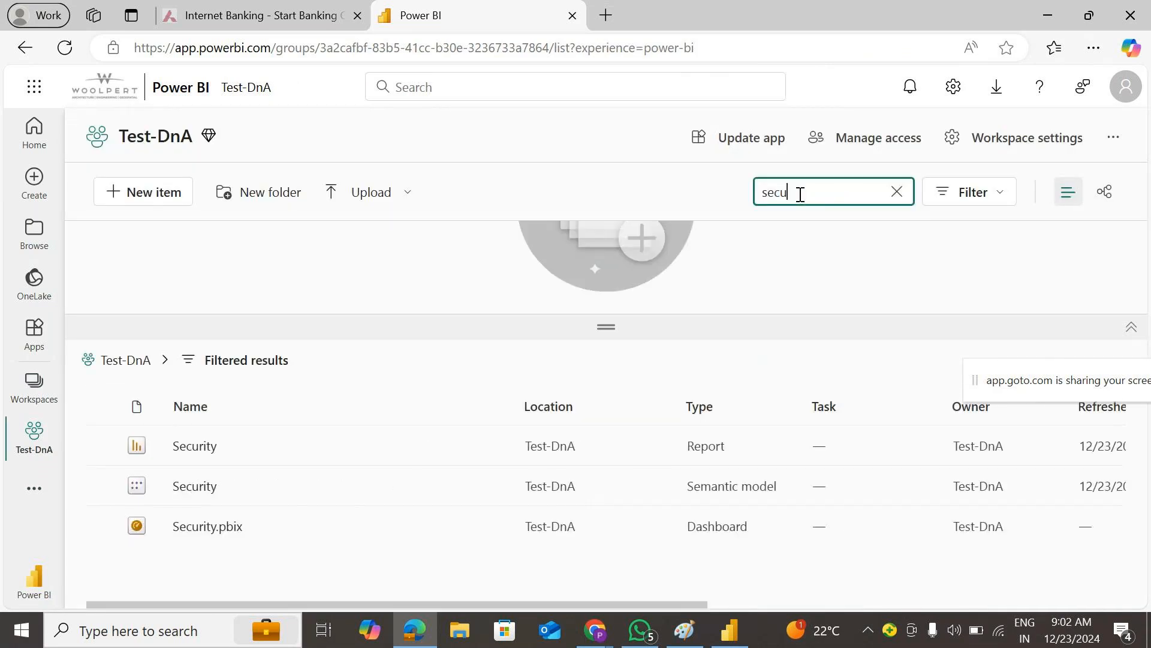
click(196, 446)
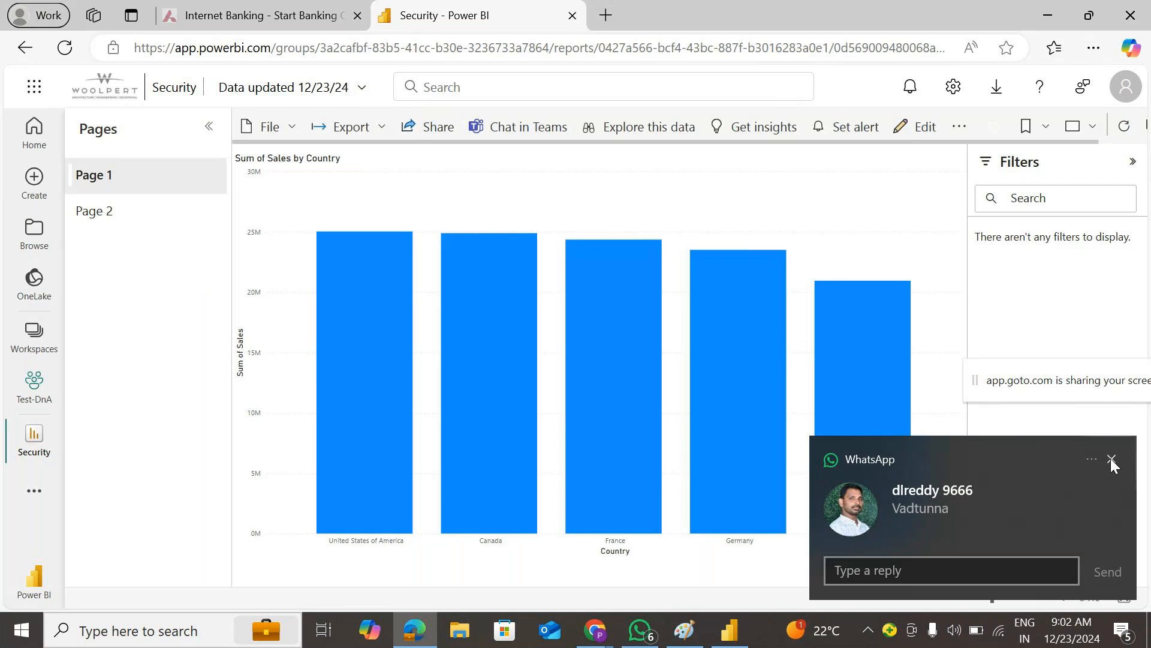
- Dismiss the chat notification and filter the Test-DnA workspace items by 'secu'
click(1111, 460)
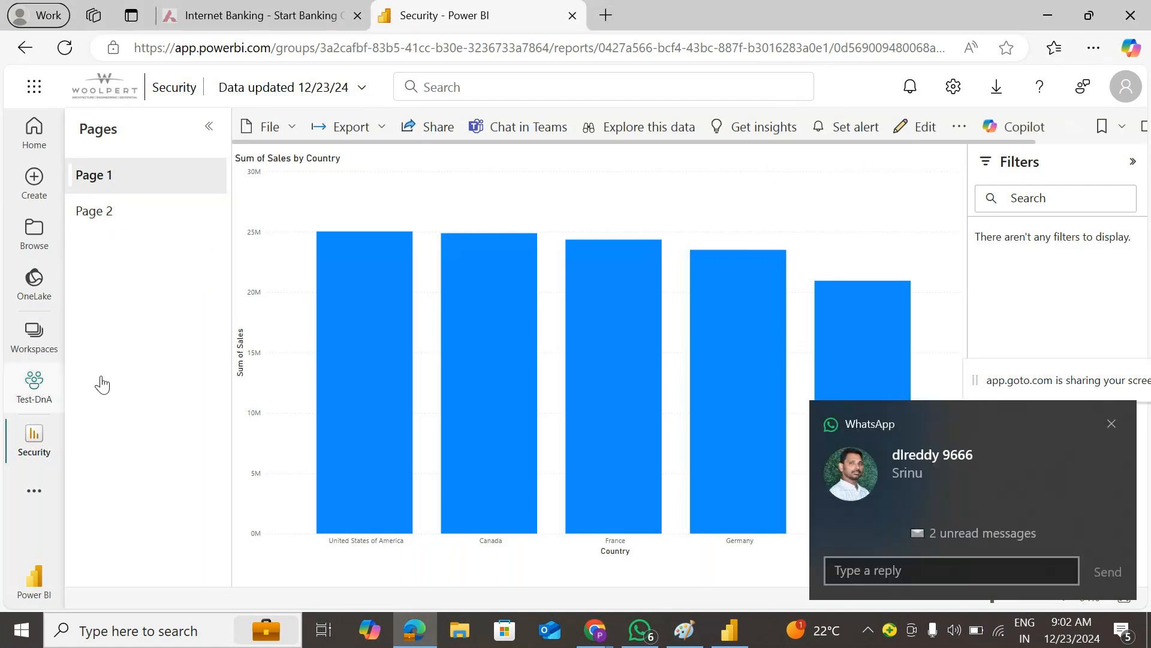
click(1112, 423)
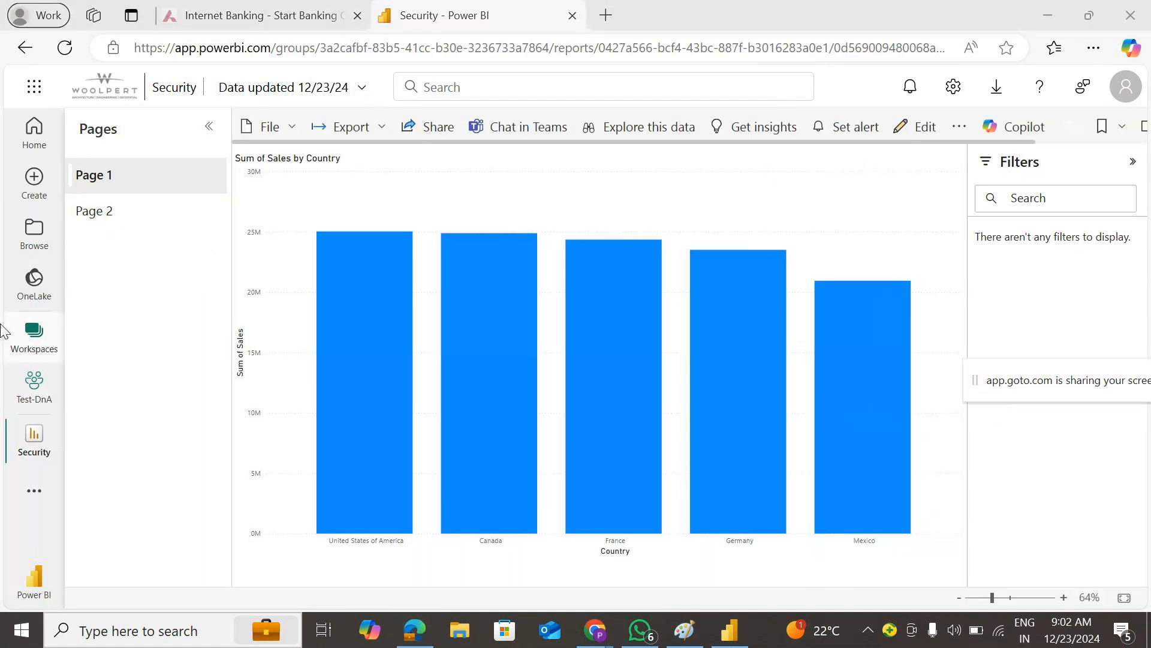
click(35, 387)
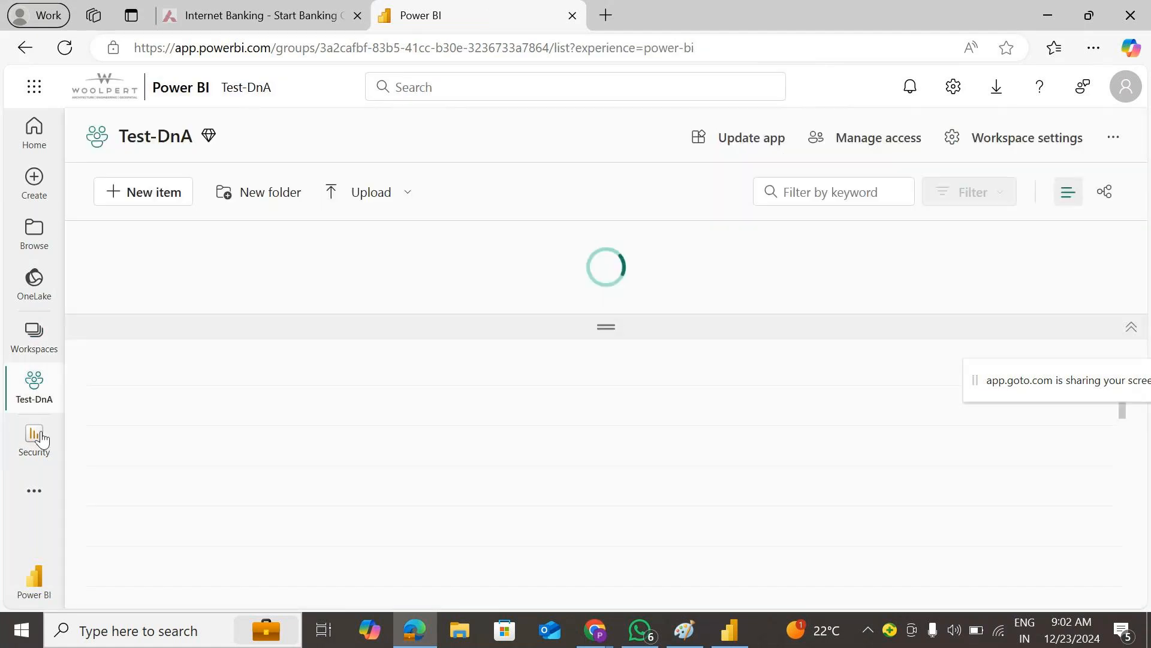
click(837, 193)
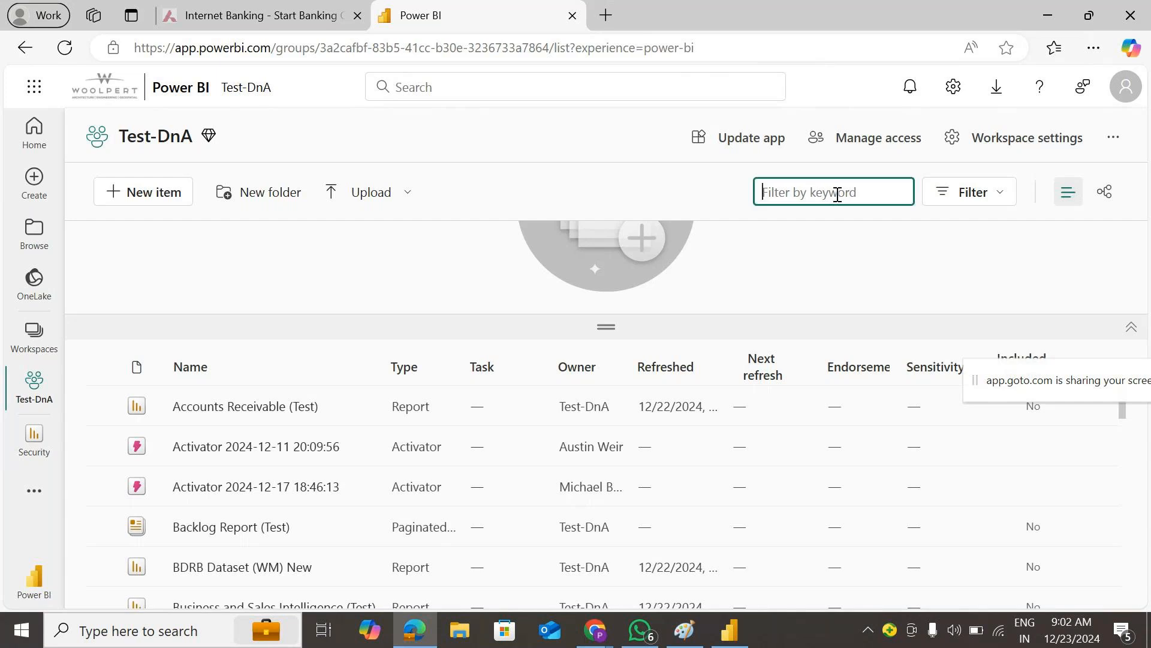
text(secu)
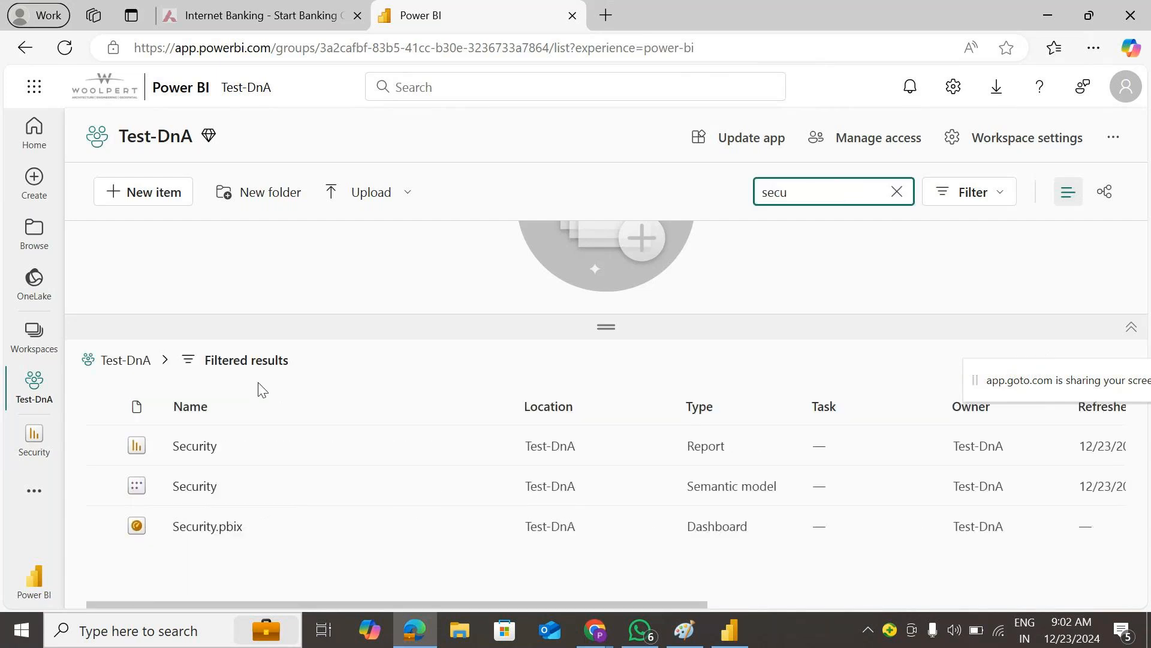
- Test the Security report as the Canada role from the semantic model's row-level security
click(491, 486)
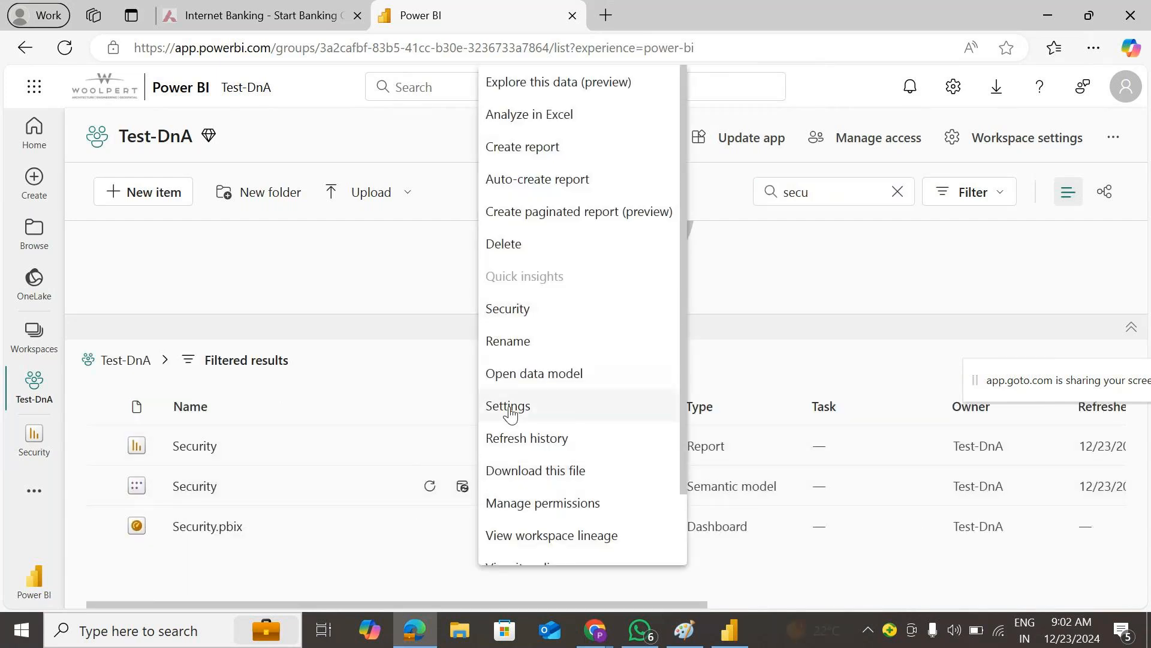
click(518, 309)
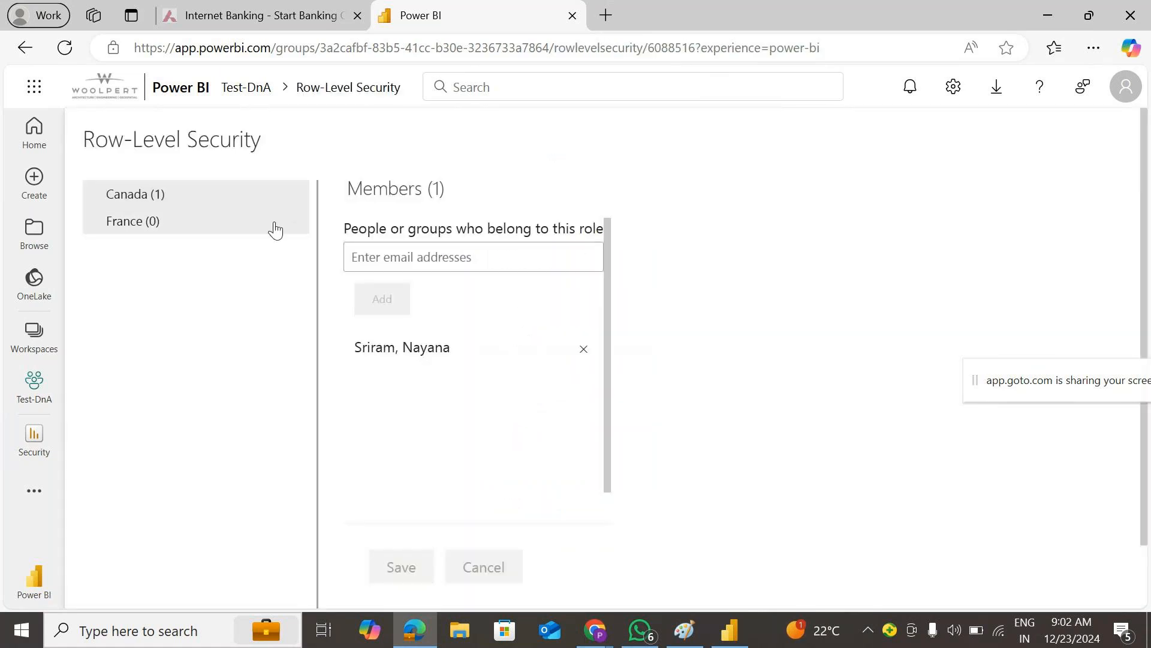
click(297, 195)
click(330, 235)
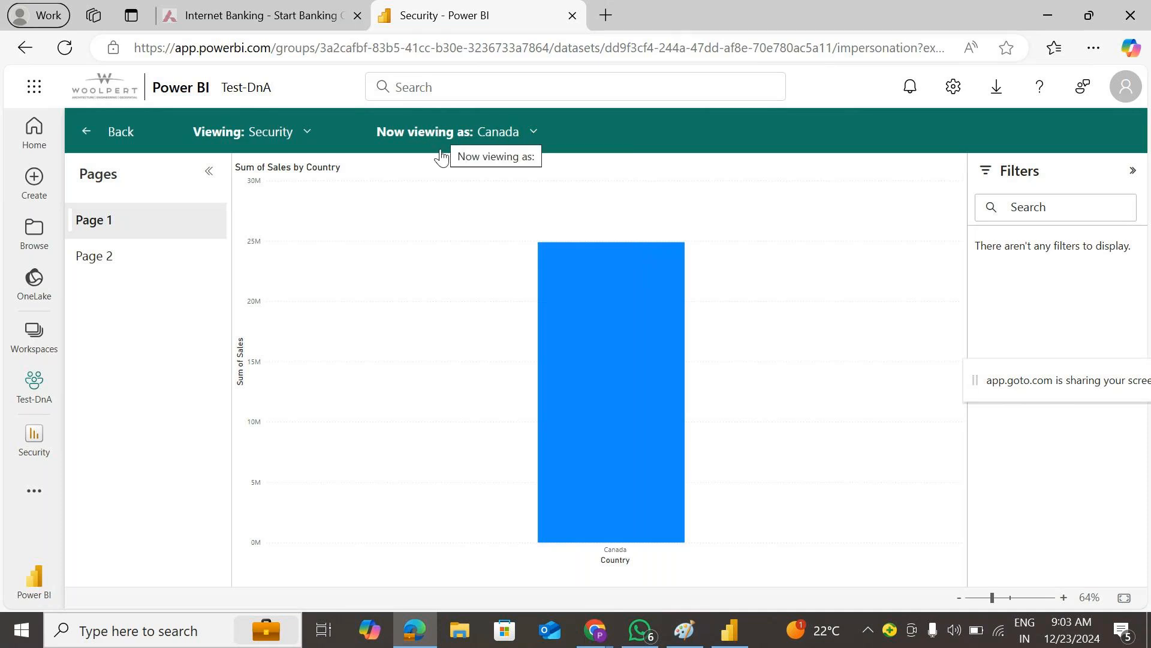
- Switch the view-as test from the Canada role to the France role
click(533, 133)
click(426, 291)
click(402, 263)
click(551, 354)
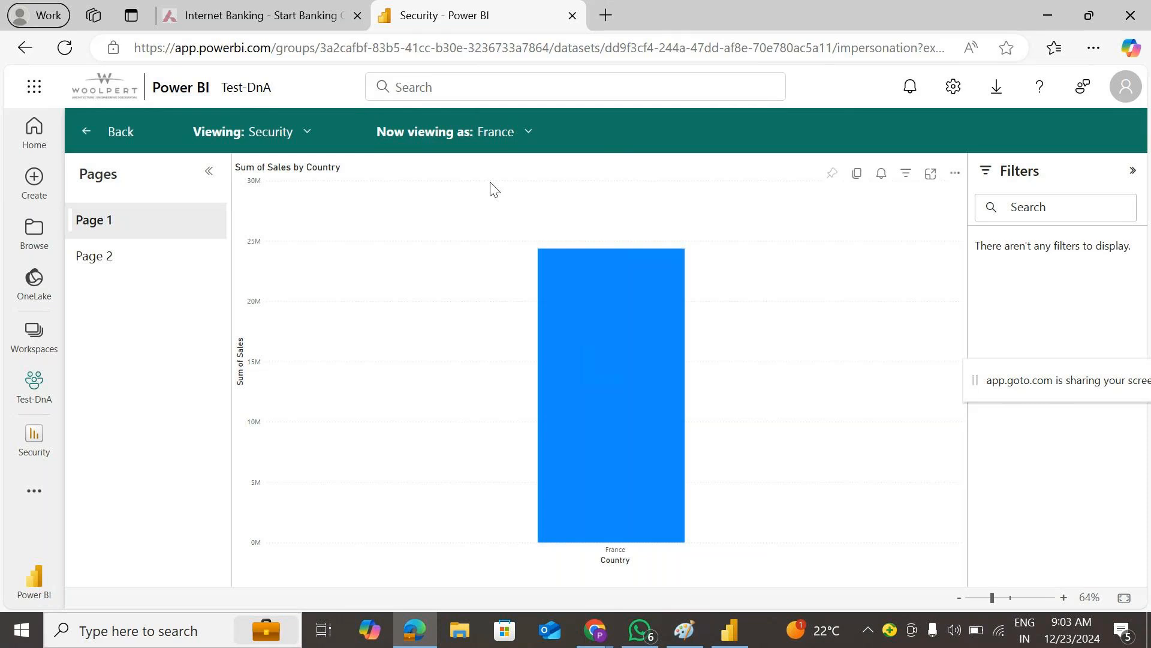
- View the report as the Canada role's member, found by surname, and dismiss the no-access warning
click(520, 133)
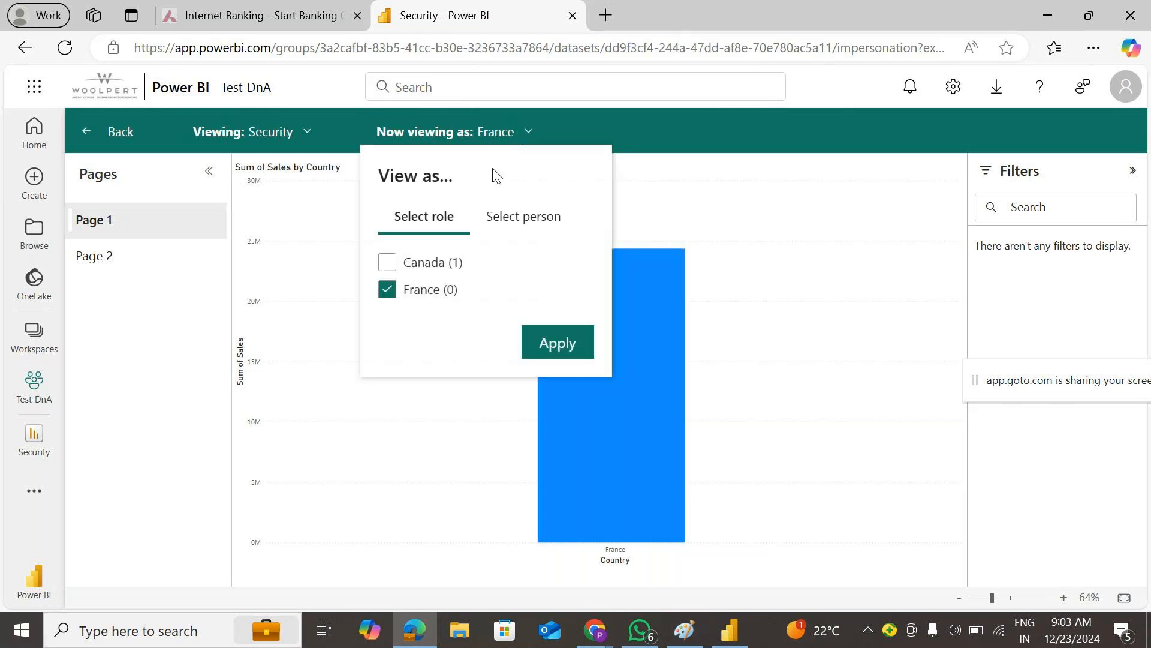
click(529, 219)
click(474, 268)
text(sriram)
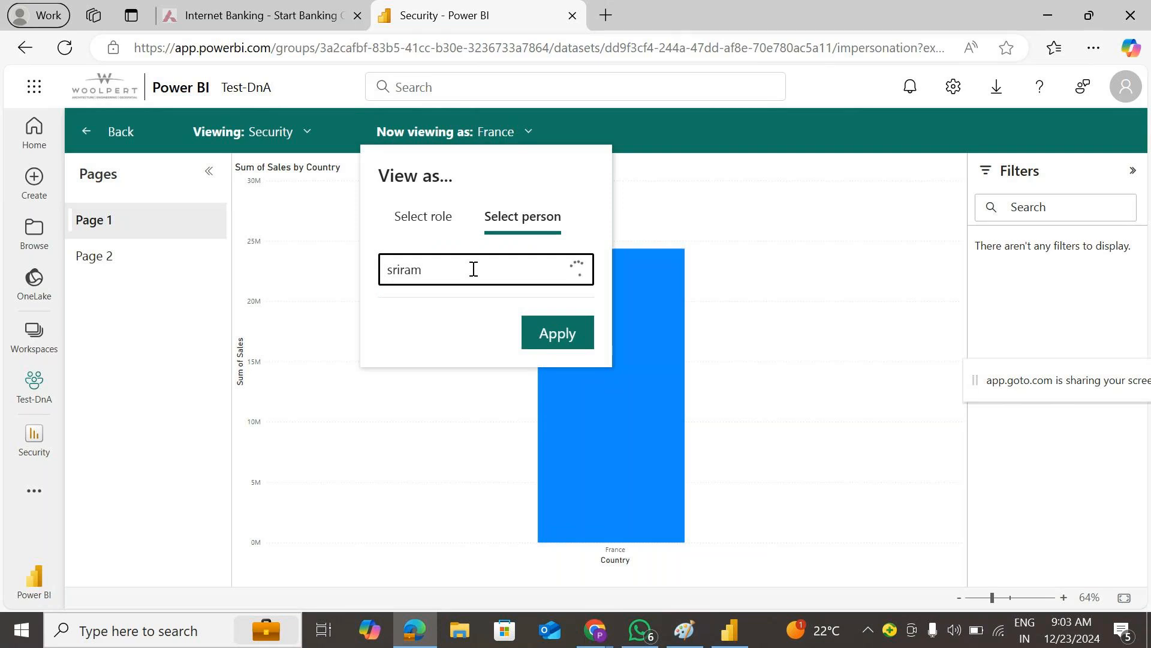
click(473, 315)
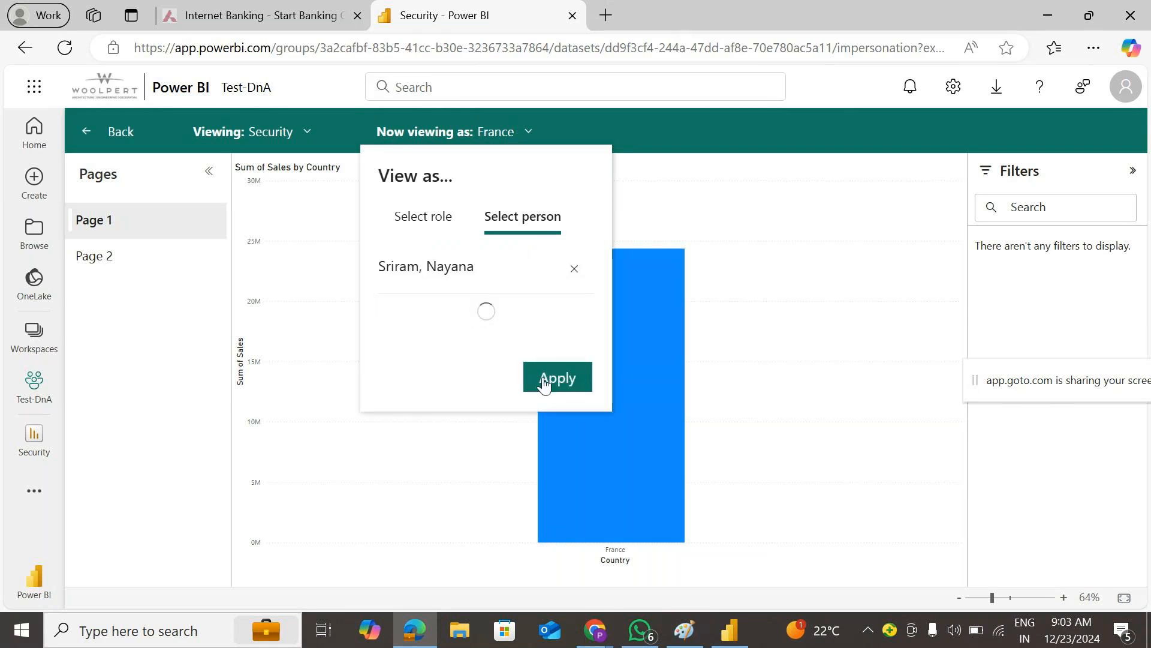
click(553, 575)
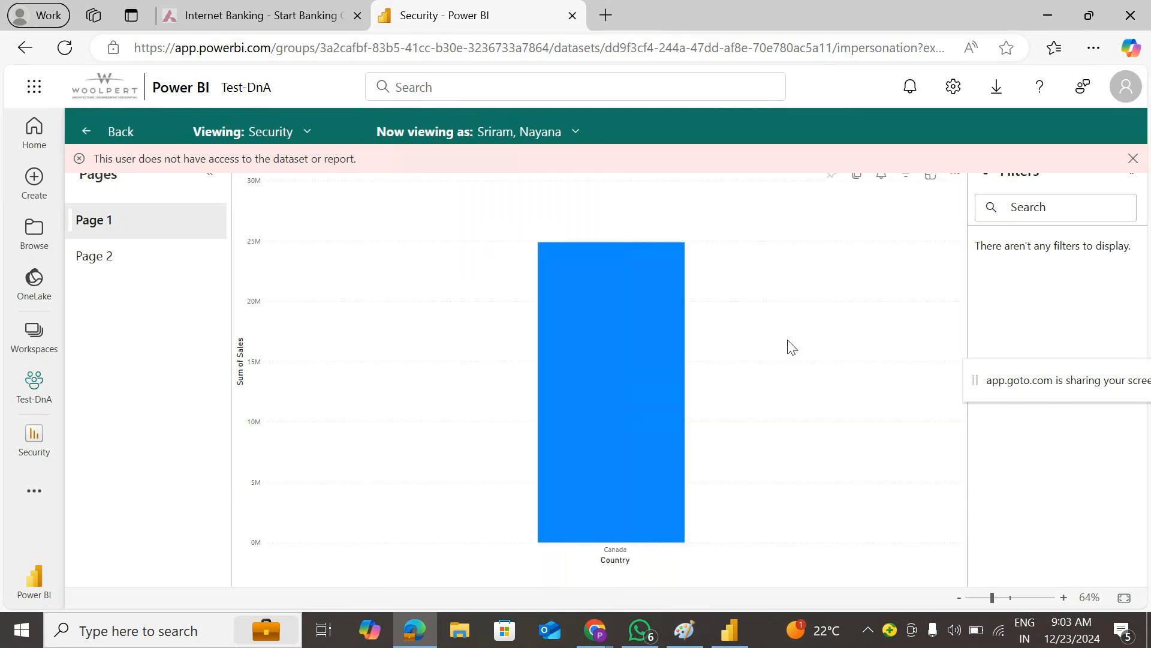
click(1134, 159)
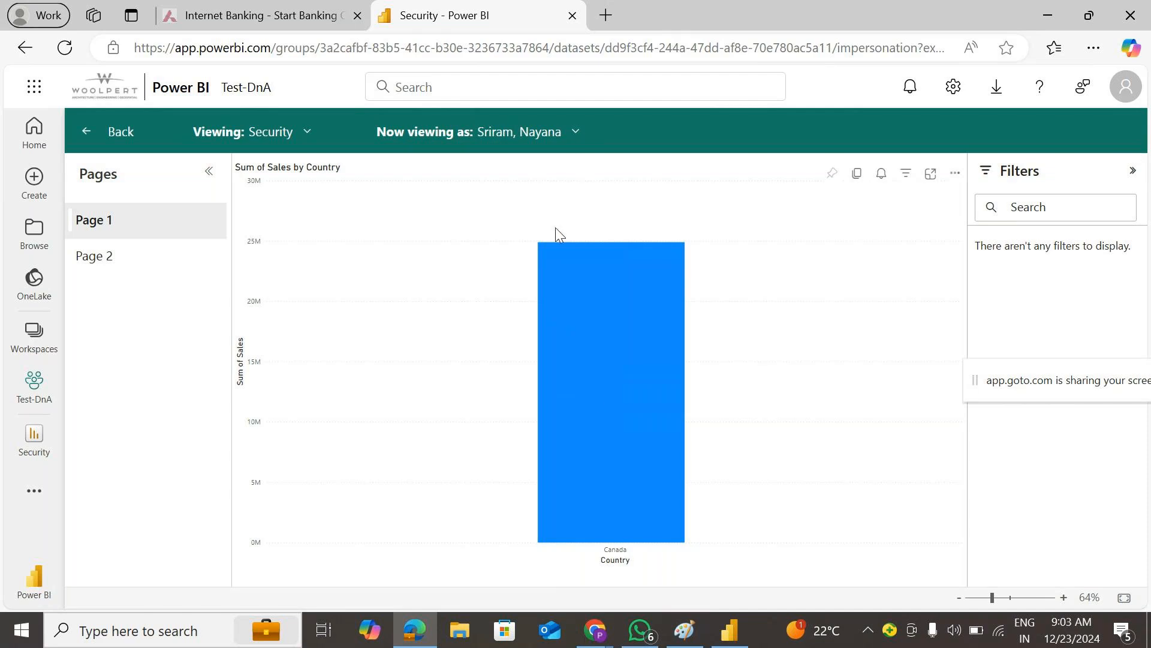
click(575, 133)
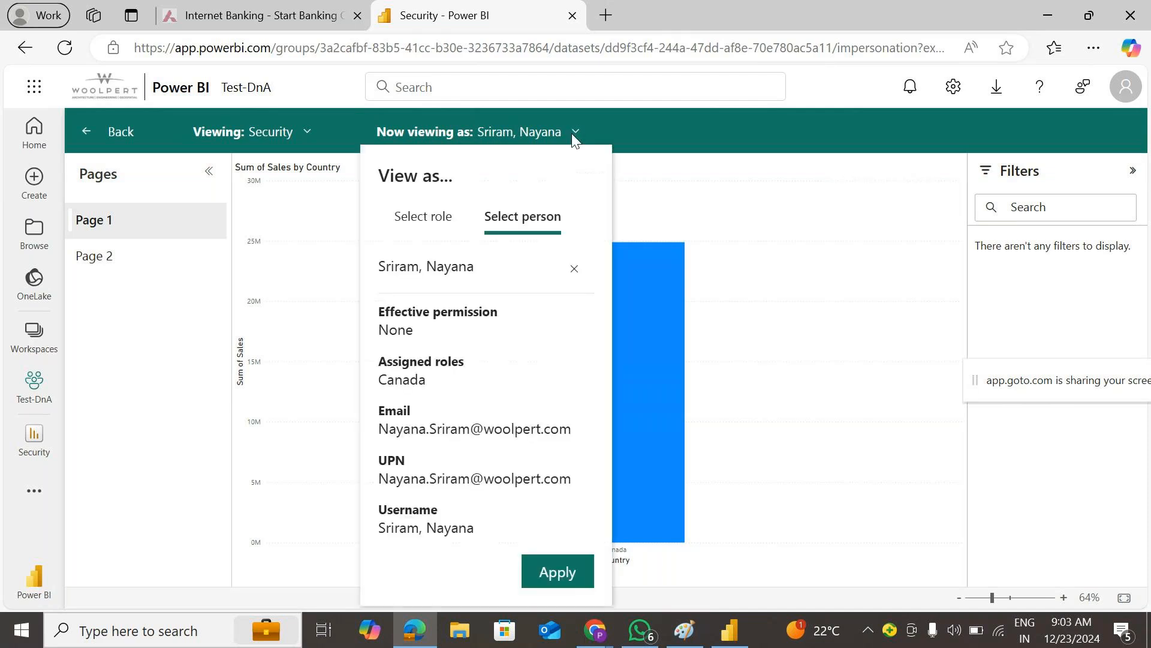
- View the report as a colleague with no assigned roles and dismiss the access error
click(573, 268)
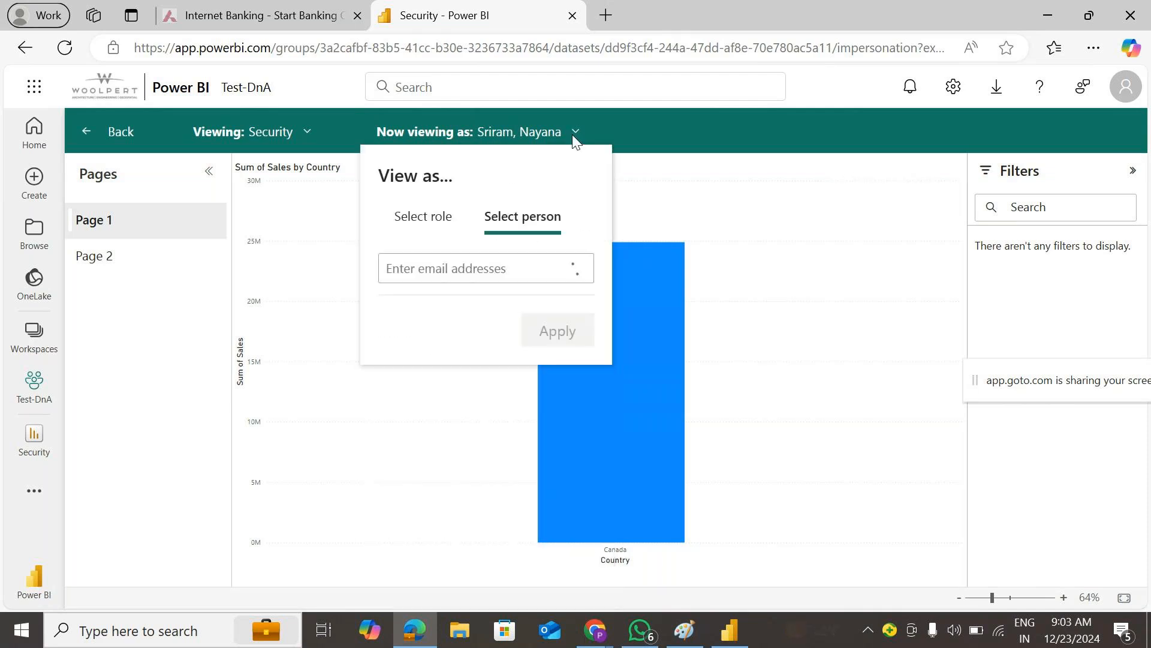
click(507, 268)
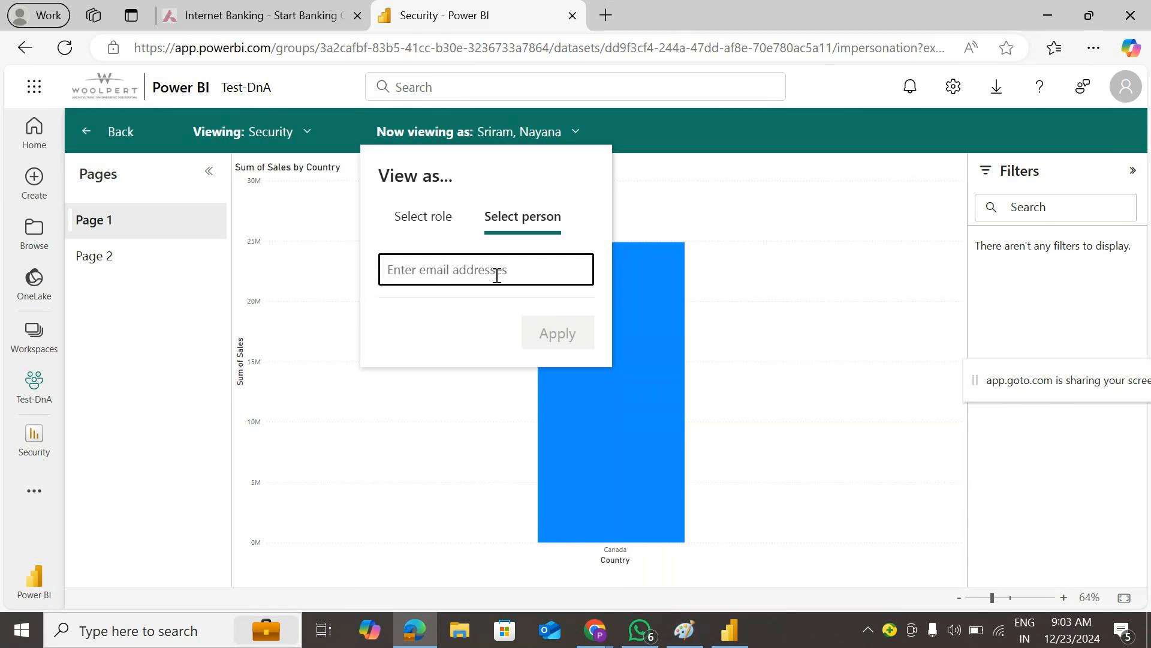
text(srini)
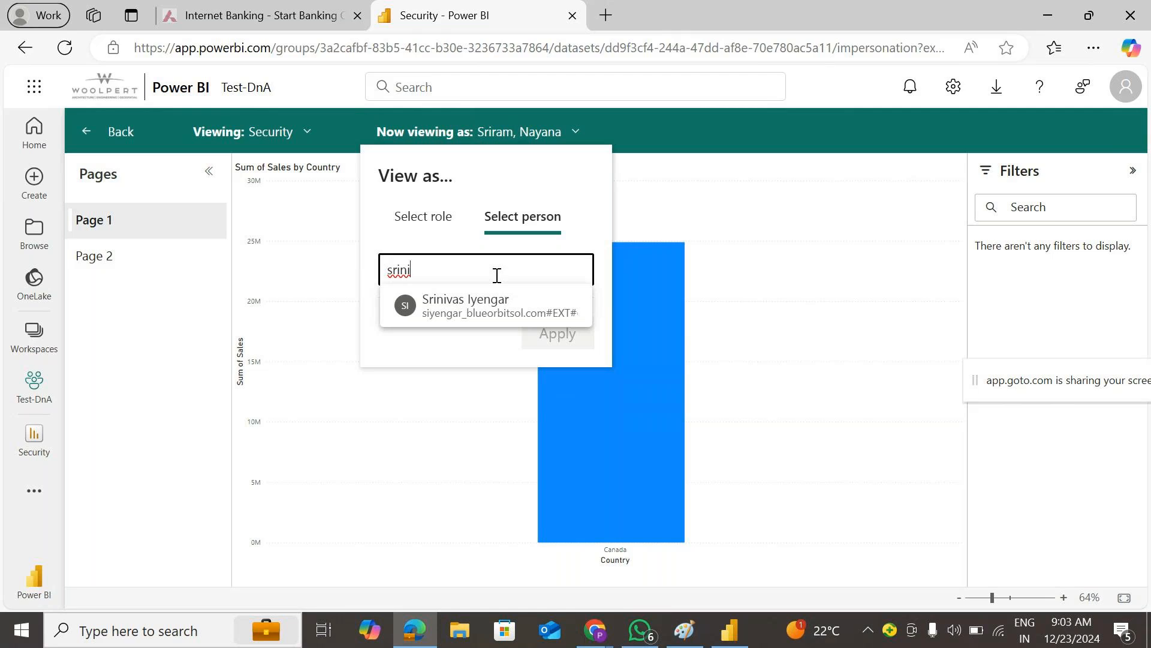
key(BackSpace)
key(BackSpace)
key(BackSpace)
scroll(514, 375, down, 5)
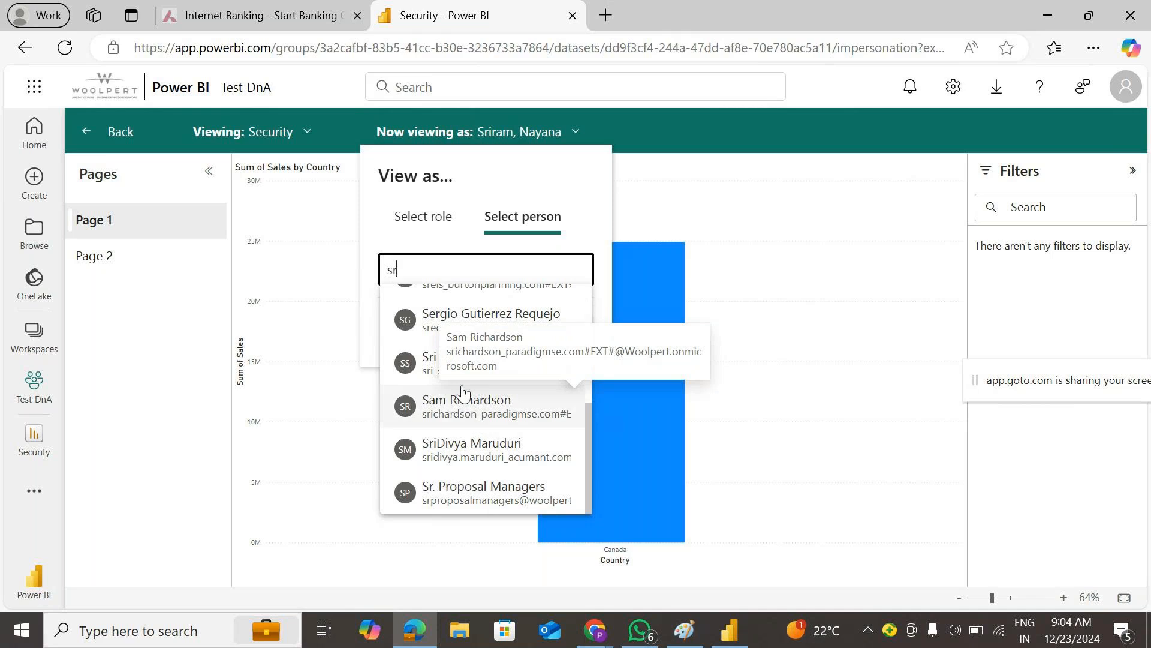
text(h)
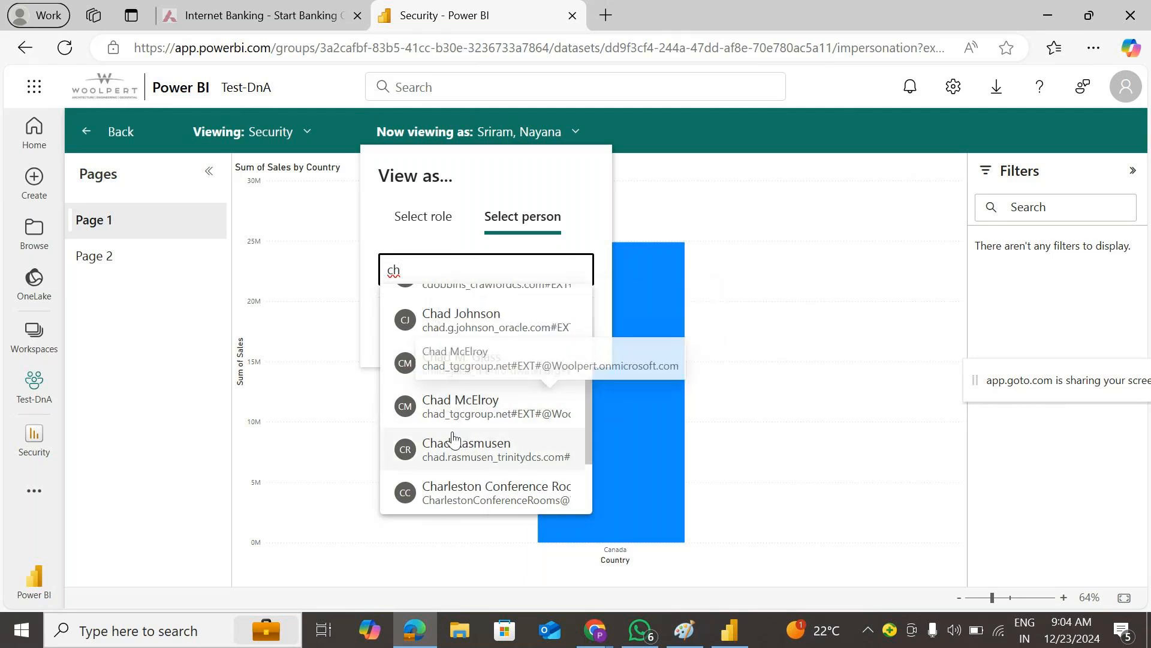
scroll(486, 409, down, 1)
scroll(484, 407, down, 1)
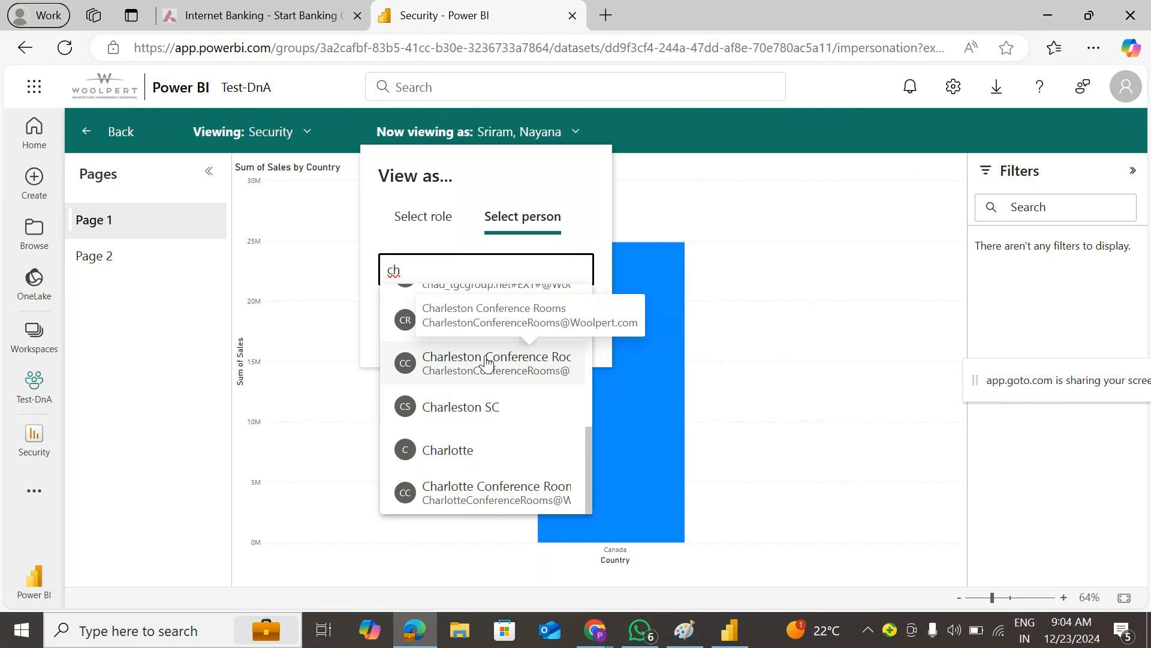
scroll(493, 399, up, 3)
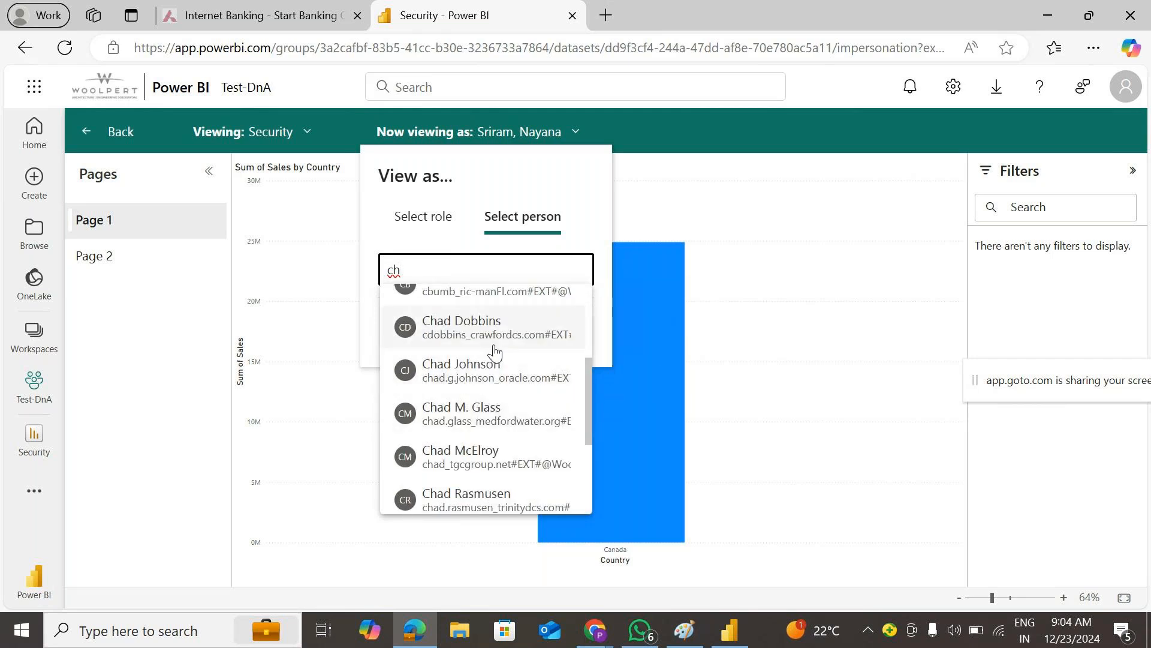
scroll(490, 369, up, 3)
scroll(480, 324, up, 1)
click(471, 329)
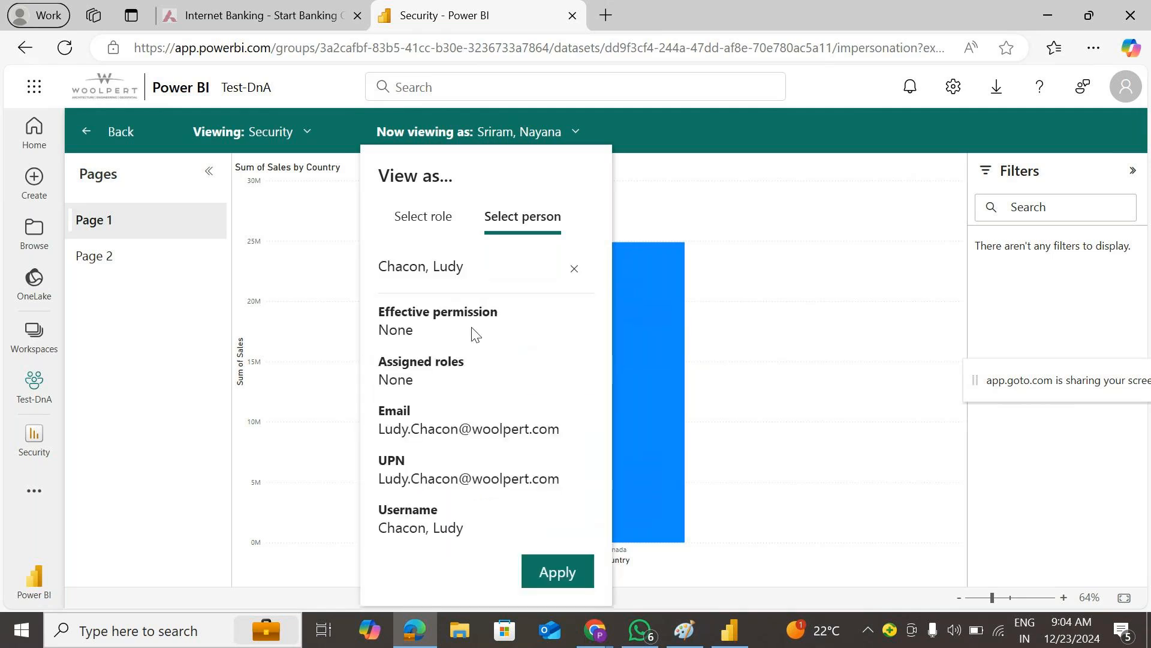
click(549, 582)
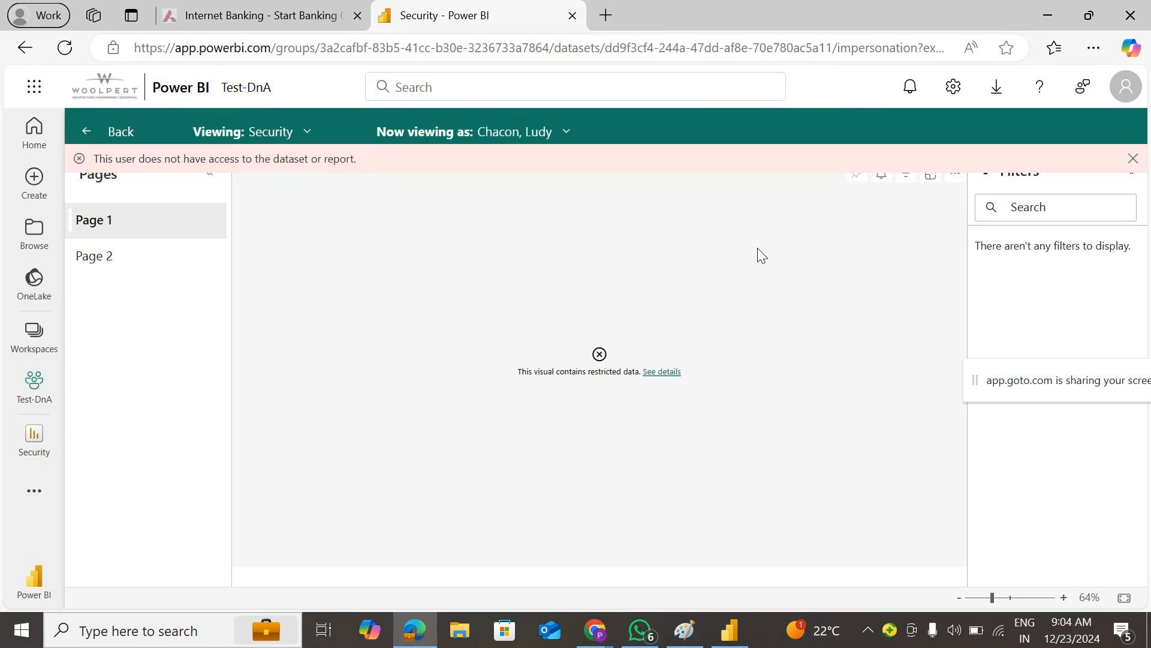
click(1134, 159)
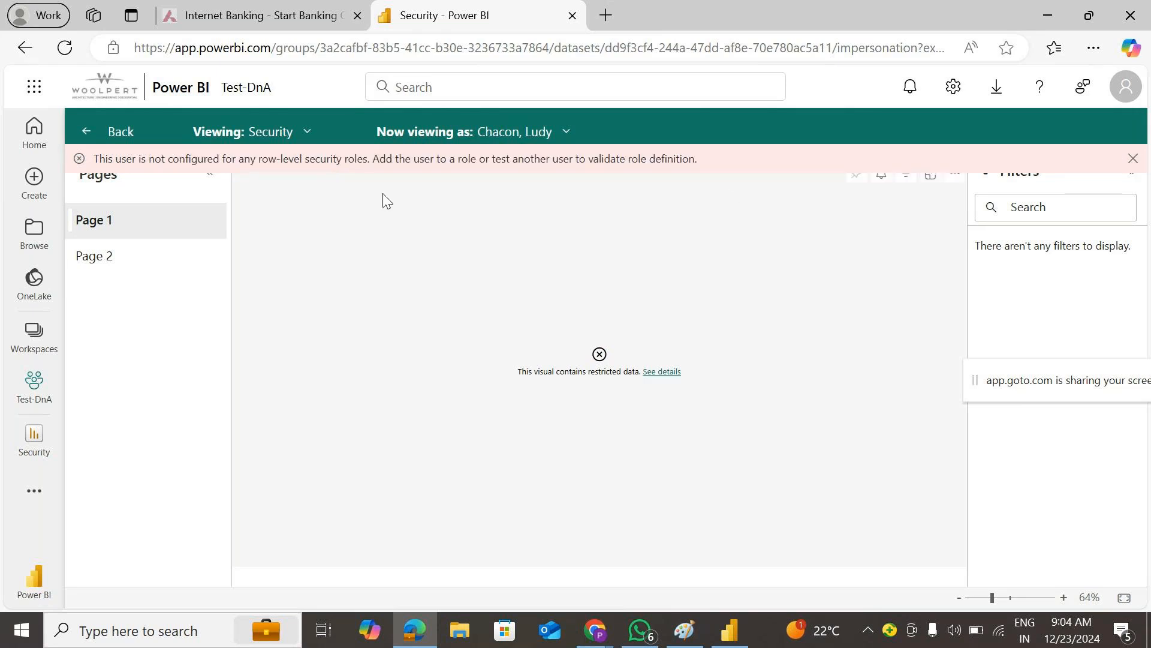
- View the report as the Canada role's member again, then return to Test-DnA
click(540, 135)
click(574, 268)
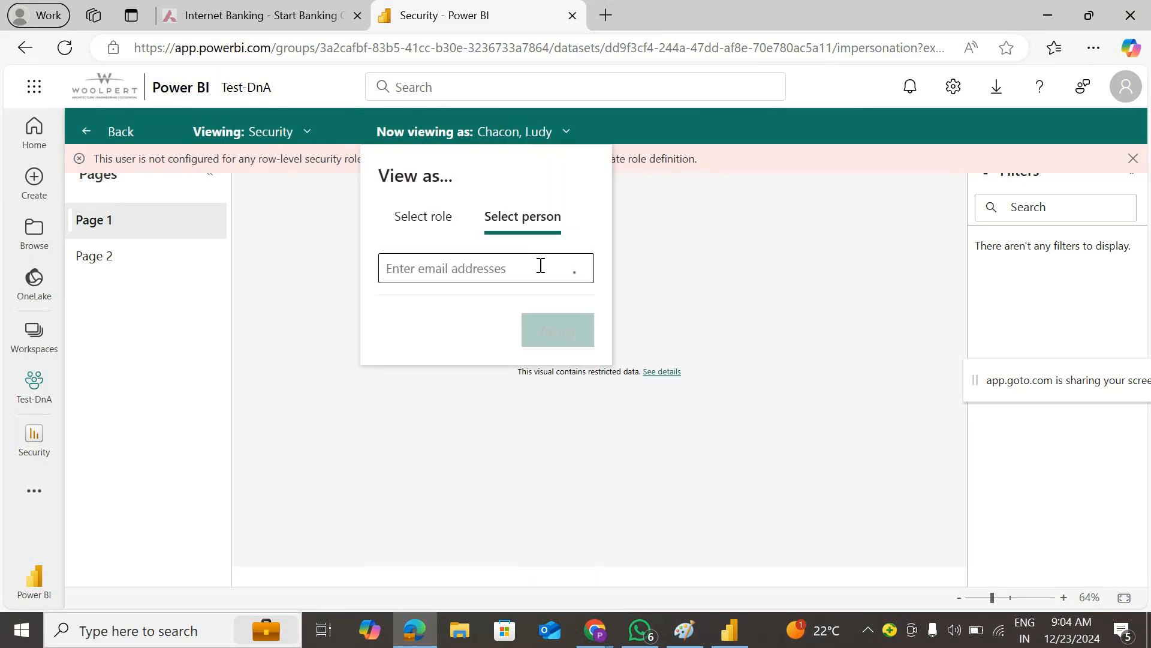
text(srira)
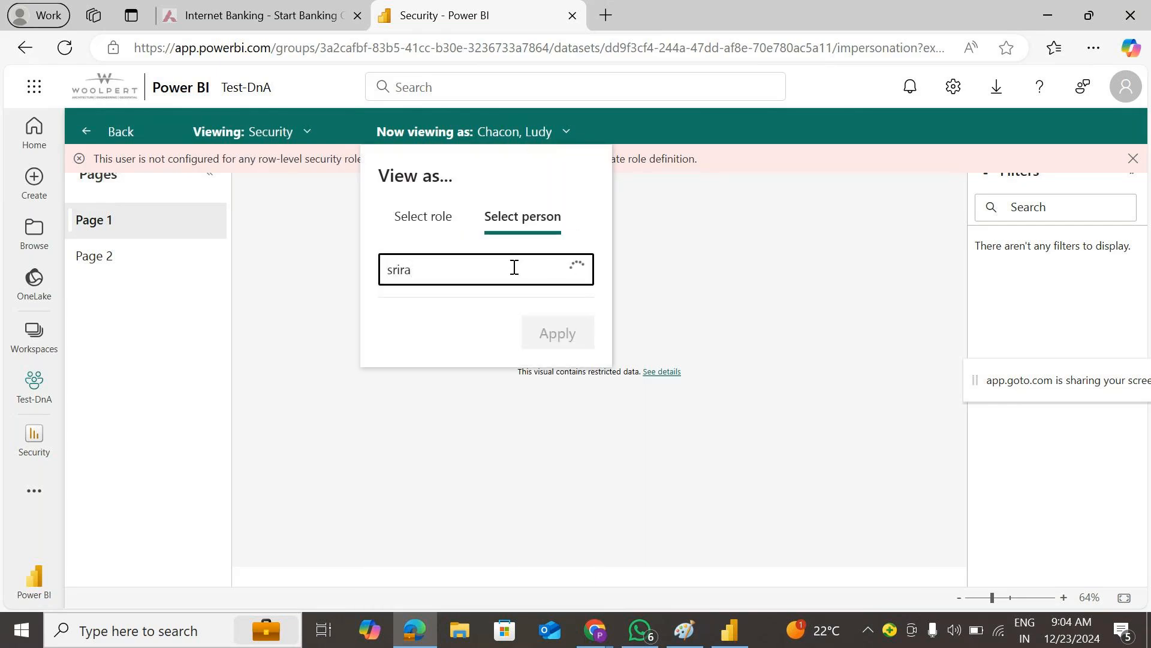
click(504, 316)
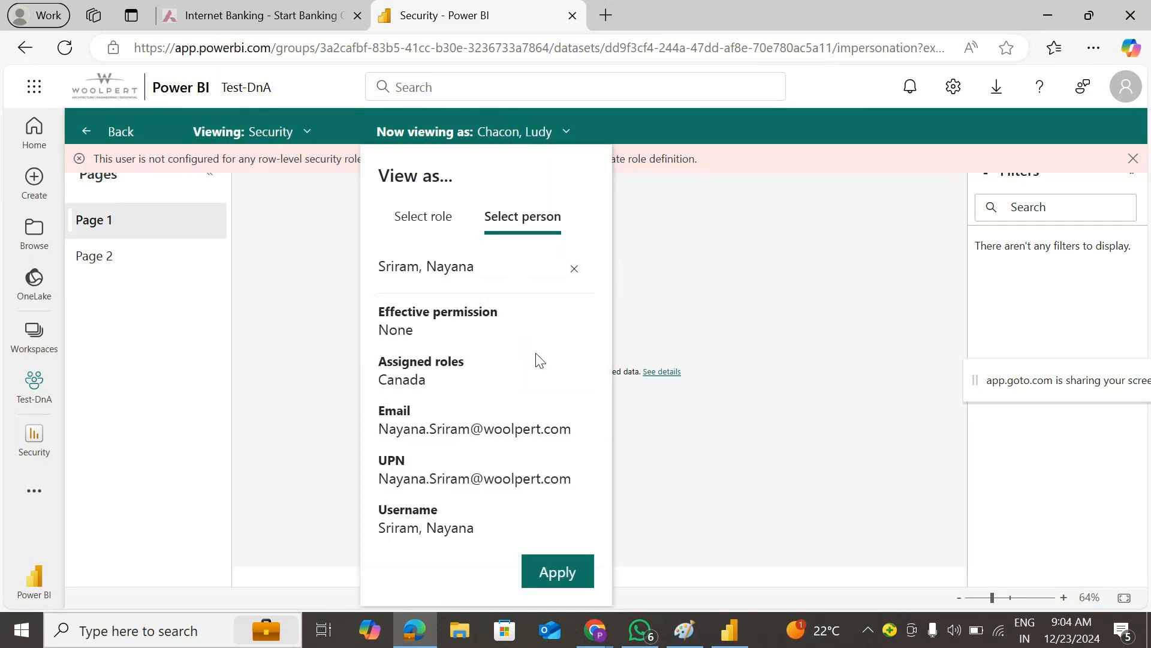
click(543, 572)
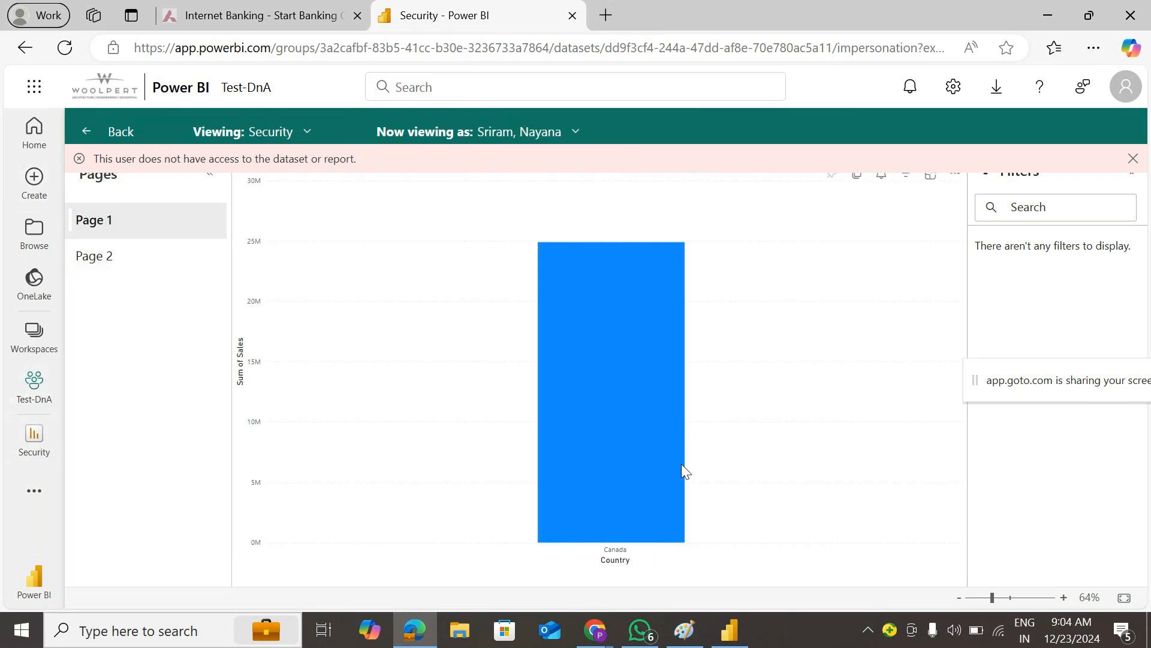
mouse_move(681, 466)
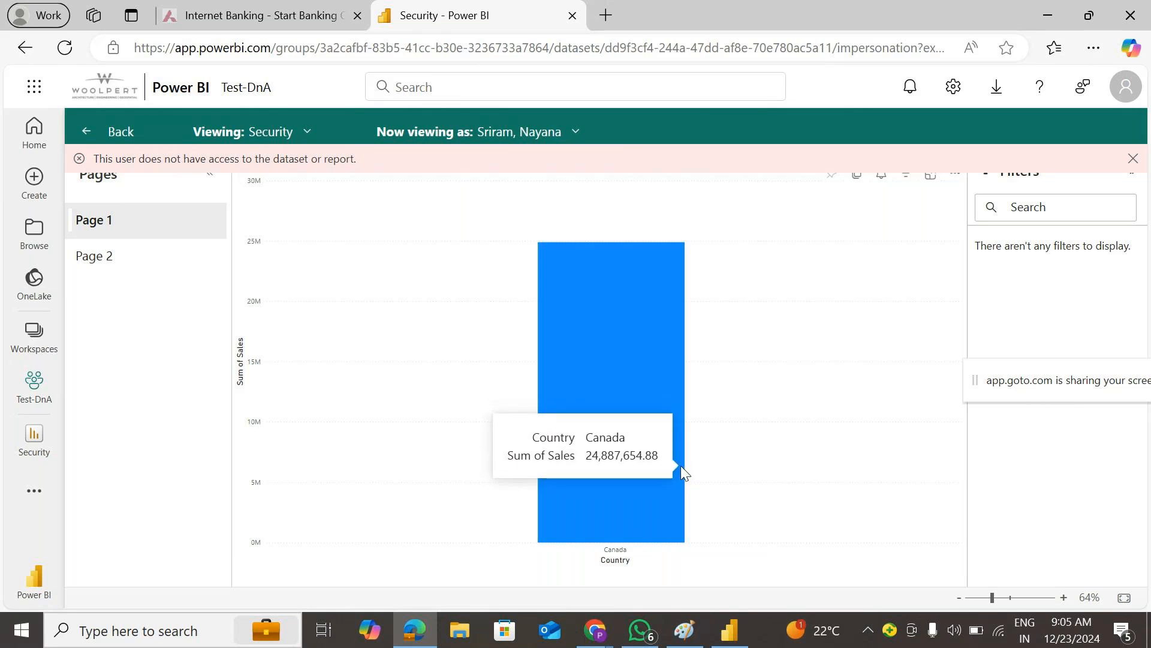
click(25, 408)
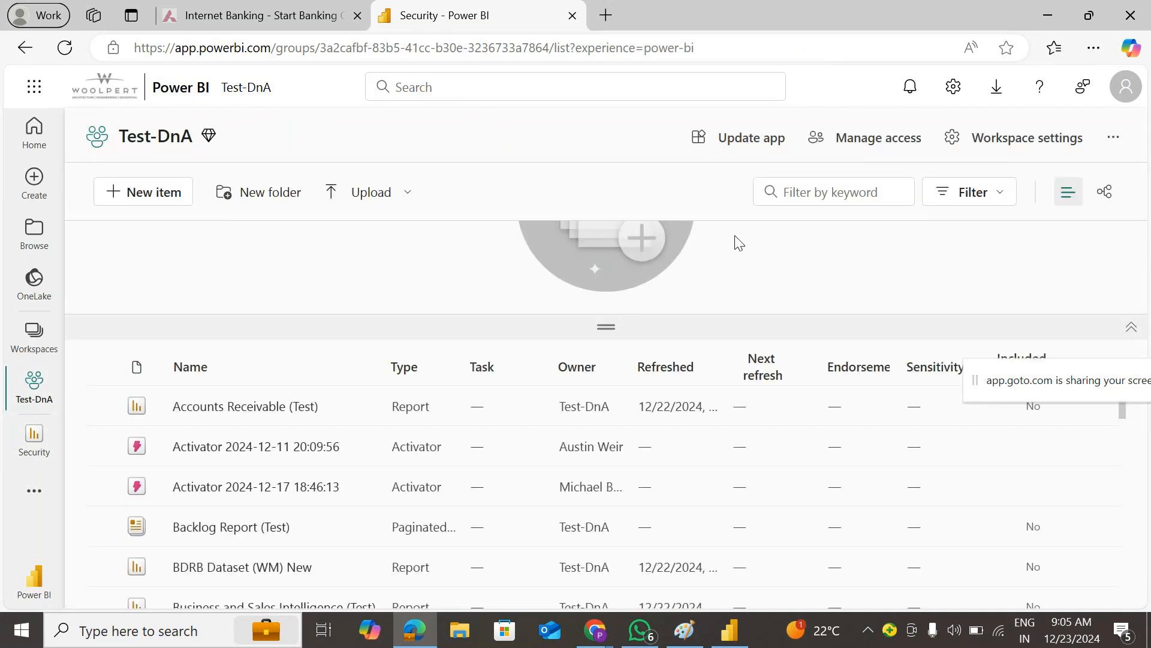
- Filter items by 'securi' and open the Security semantic model's row-level security roles
click(824, 191)
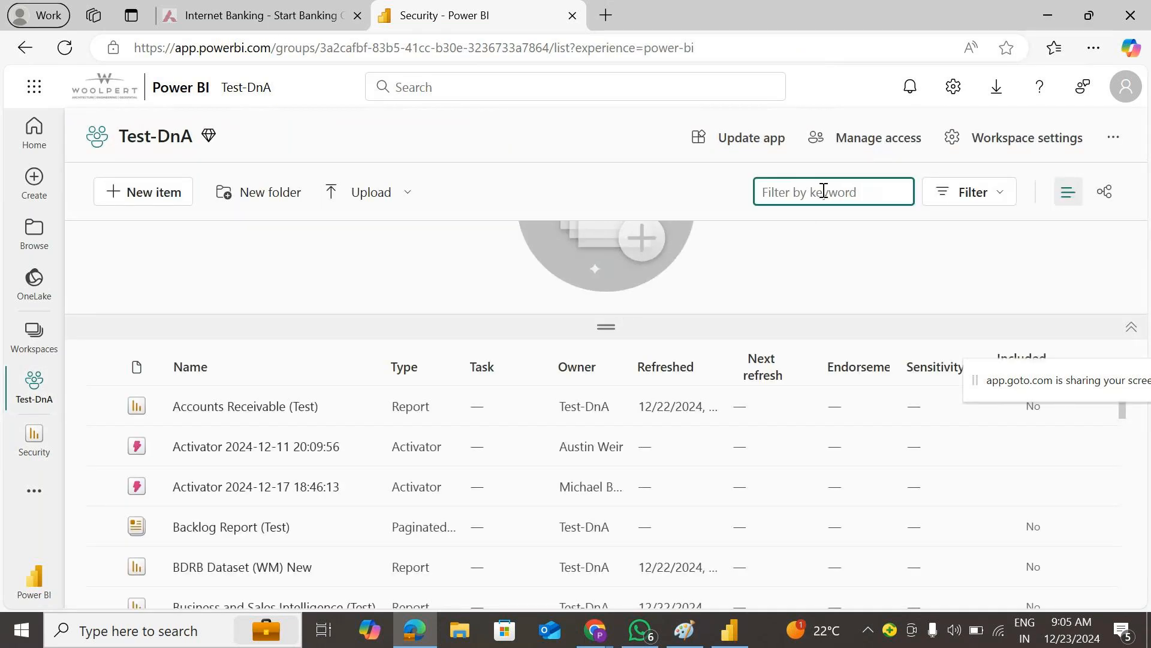
text(securi)
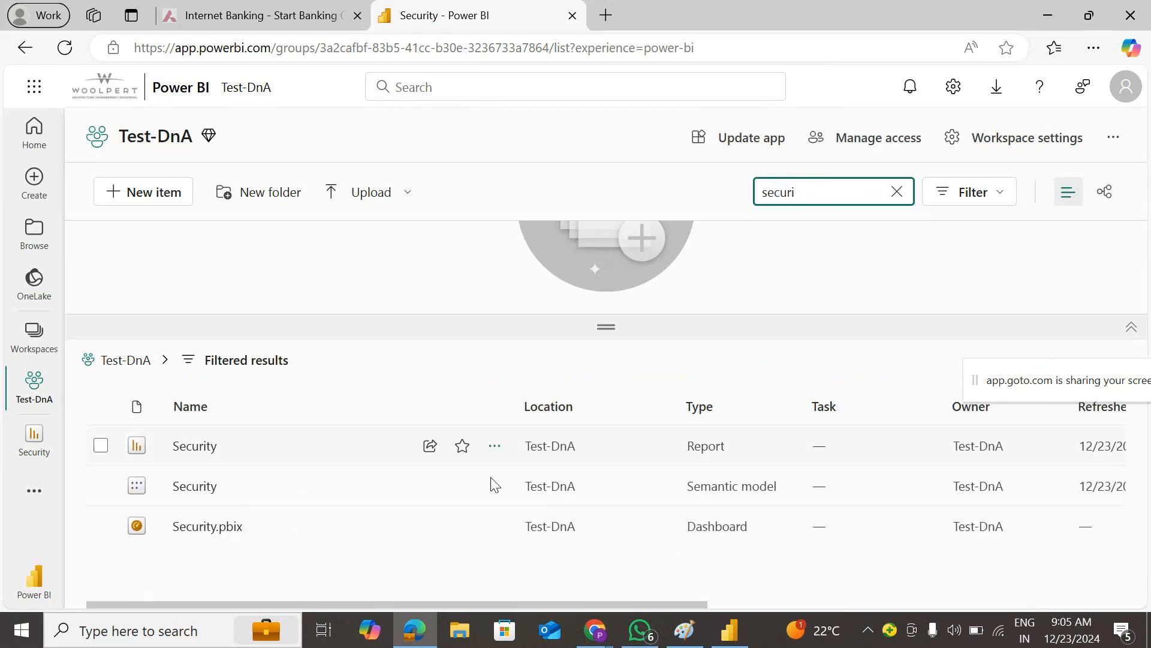
click(494, 492)
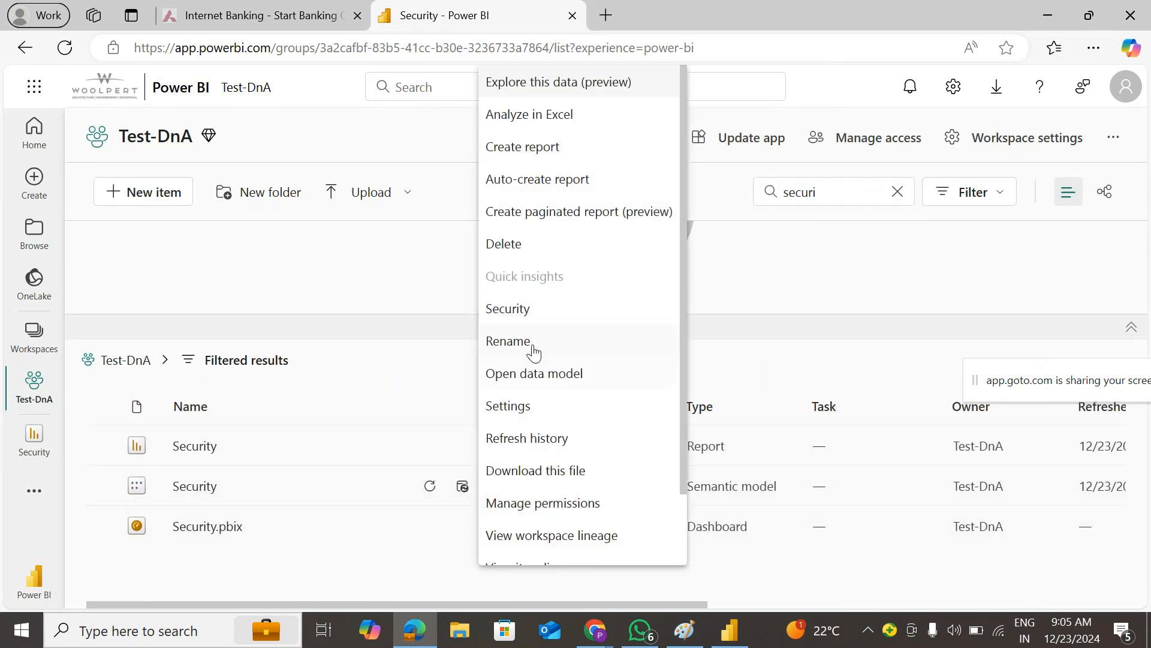
click(530, 320)
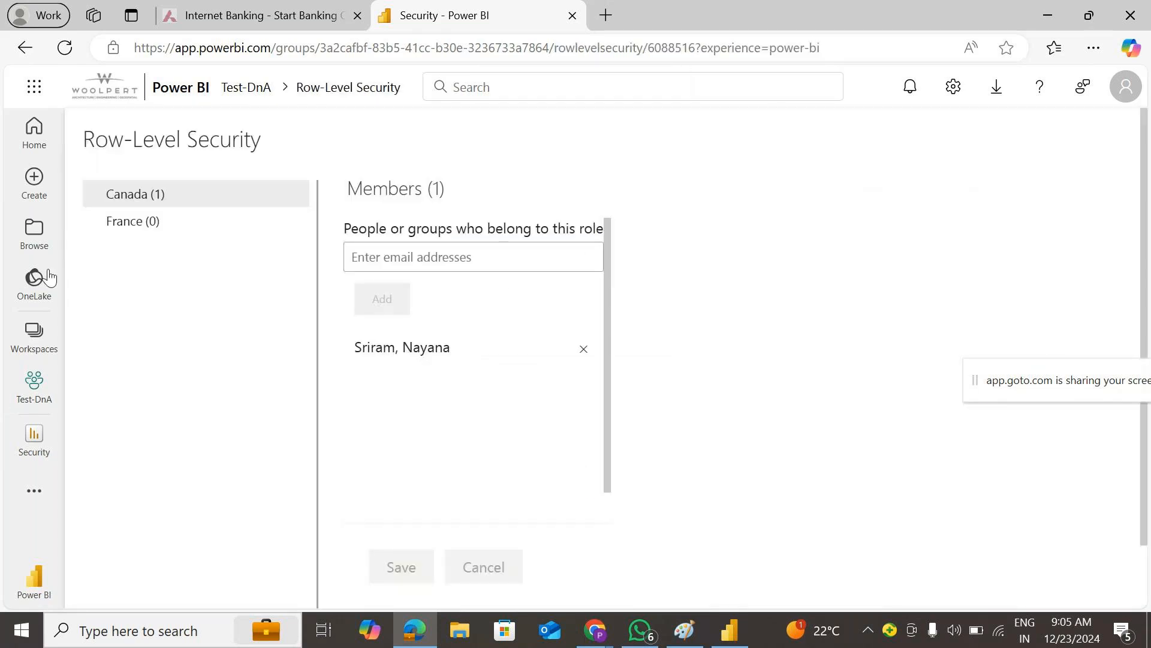
- Add the Canada member to the France role, save, and go back to Test-DnA
click(138, 225)
click(423, 253)
text(sriram)
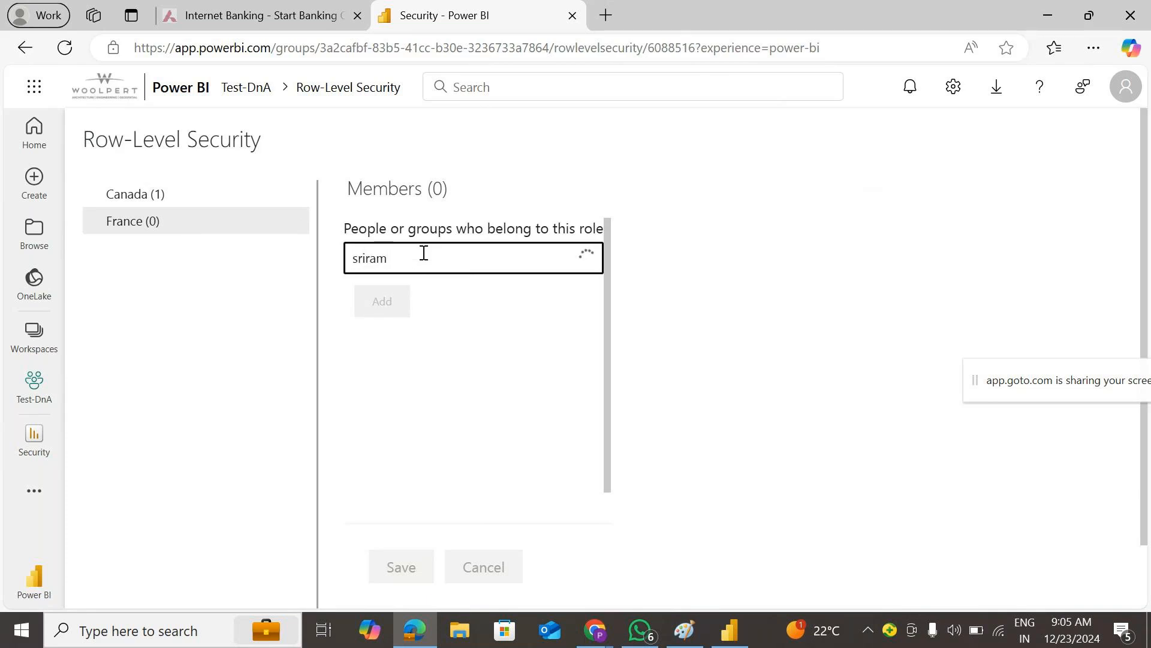
click(419, 290)
click(387, 336)
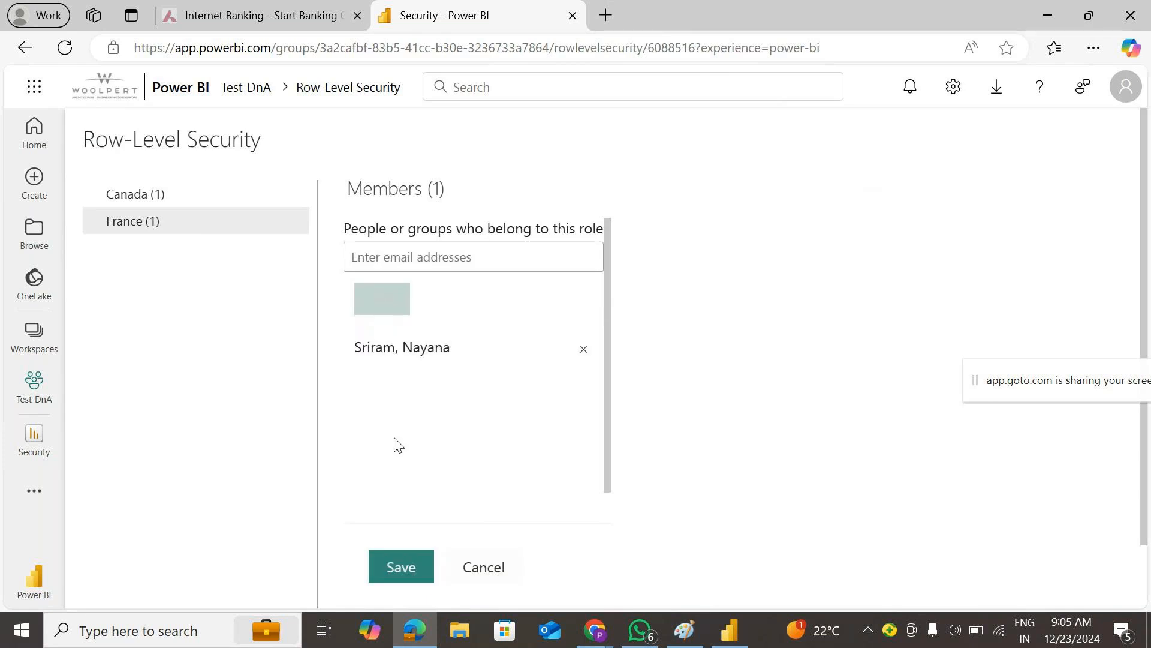
click(387, 568)
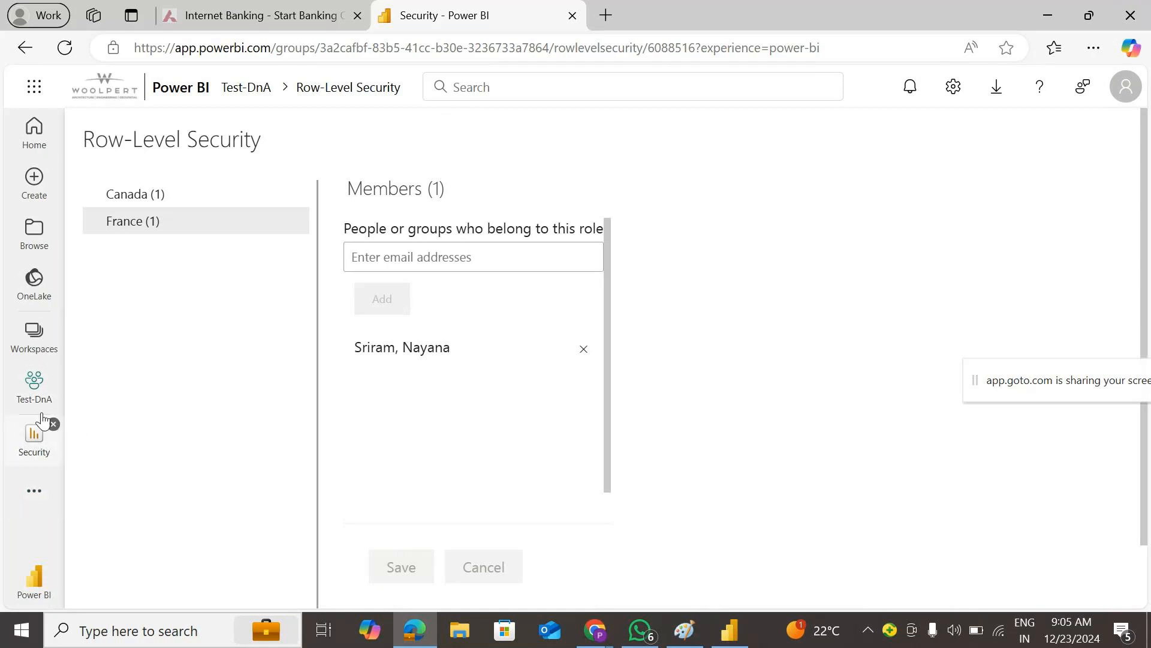
click(21, 397)
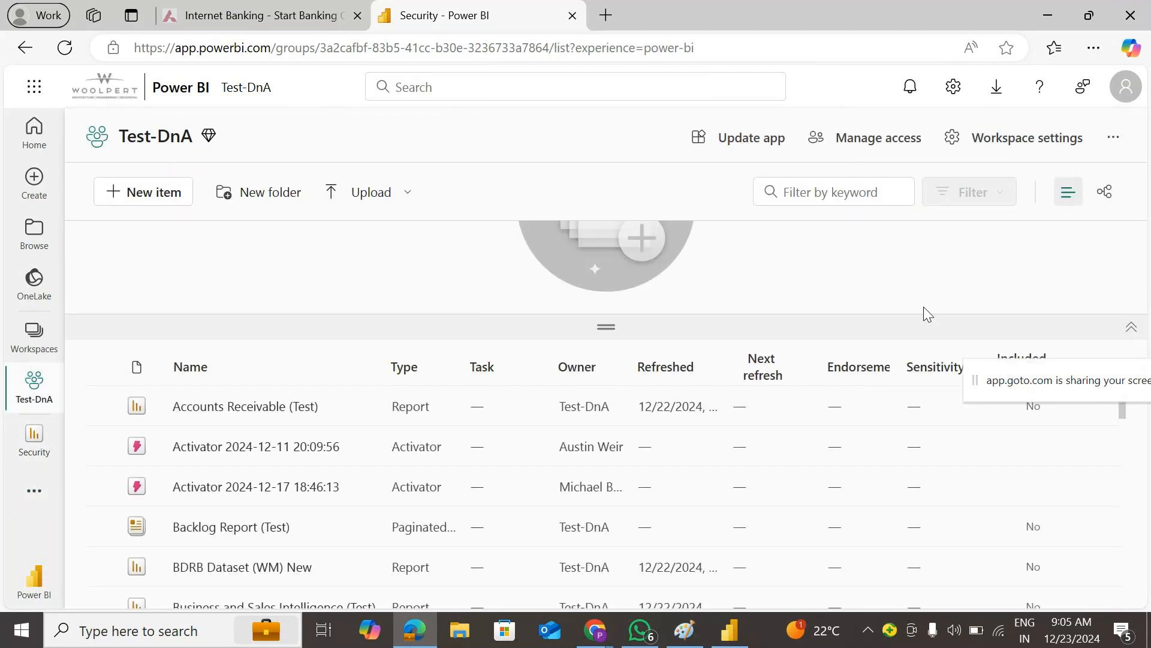
- Reload the workspace and test the Security report as the Canada role
click(63, 52)
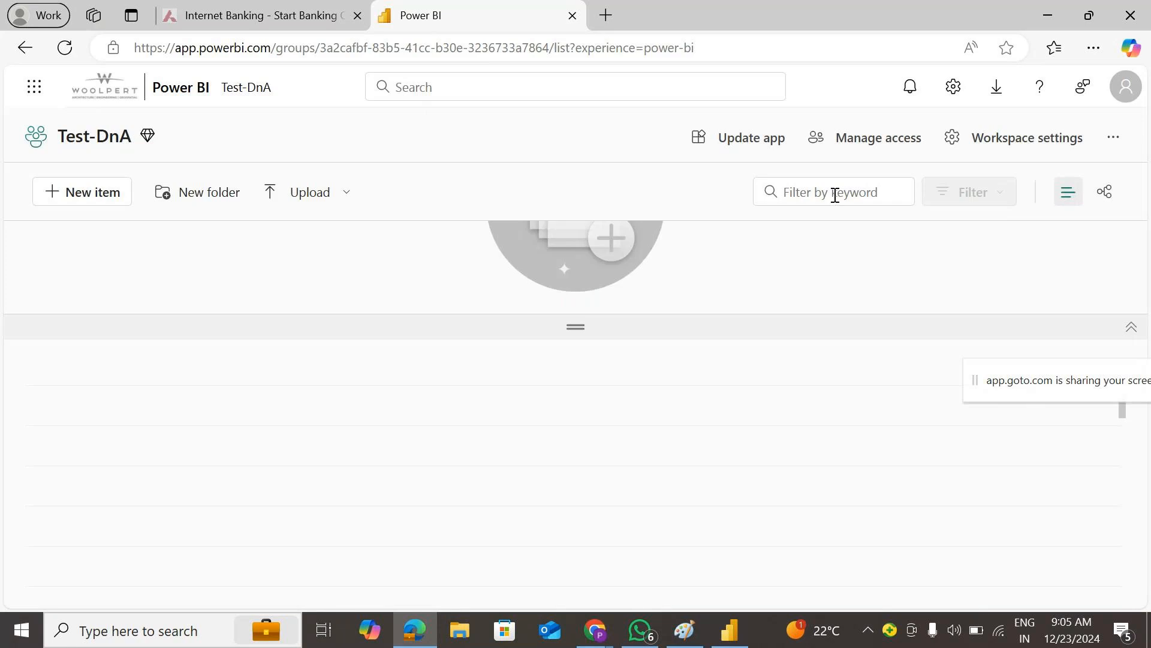
click(835, 193)
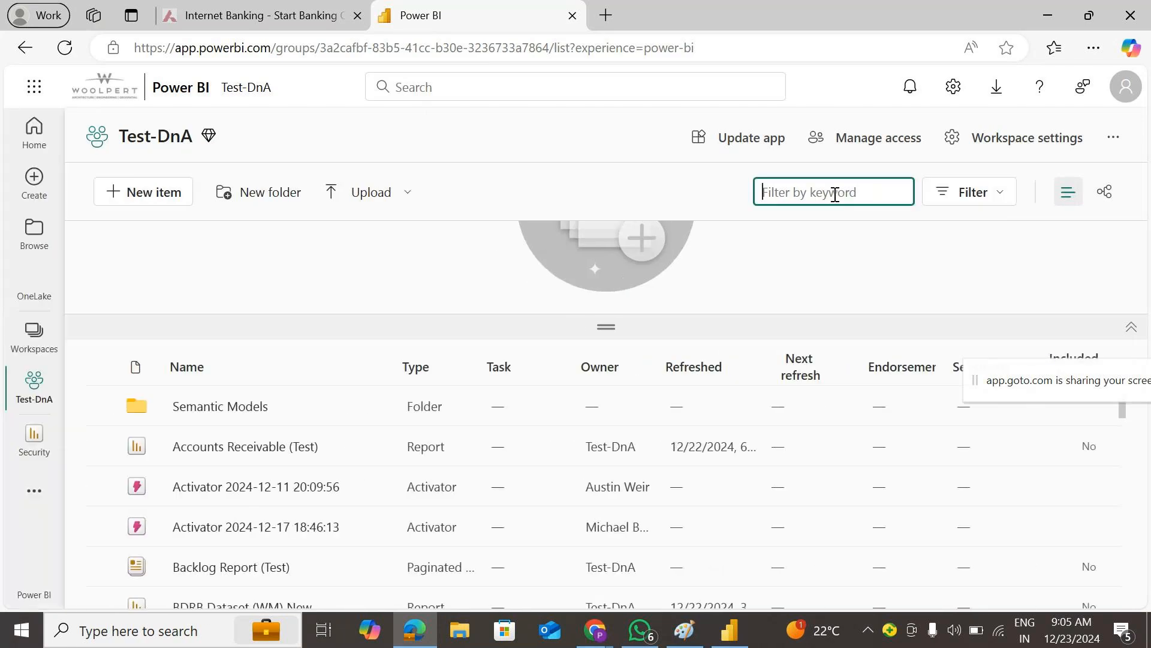
text(secu)
click(495, 486)
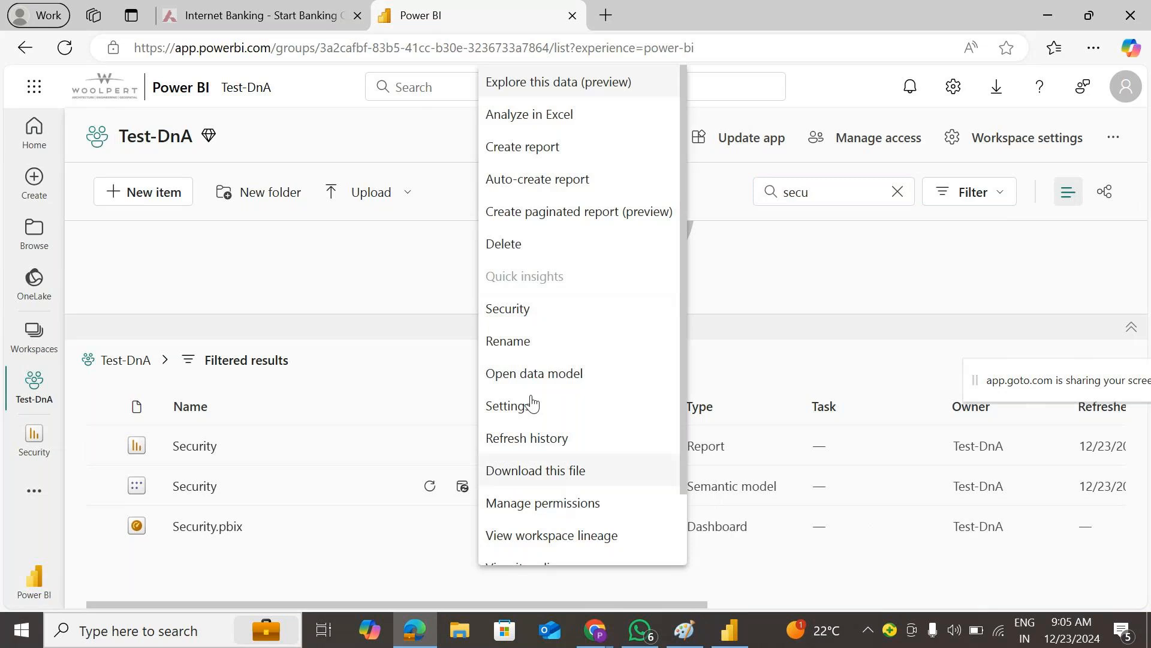
click(535, 312)
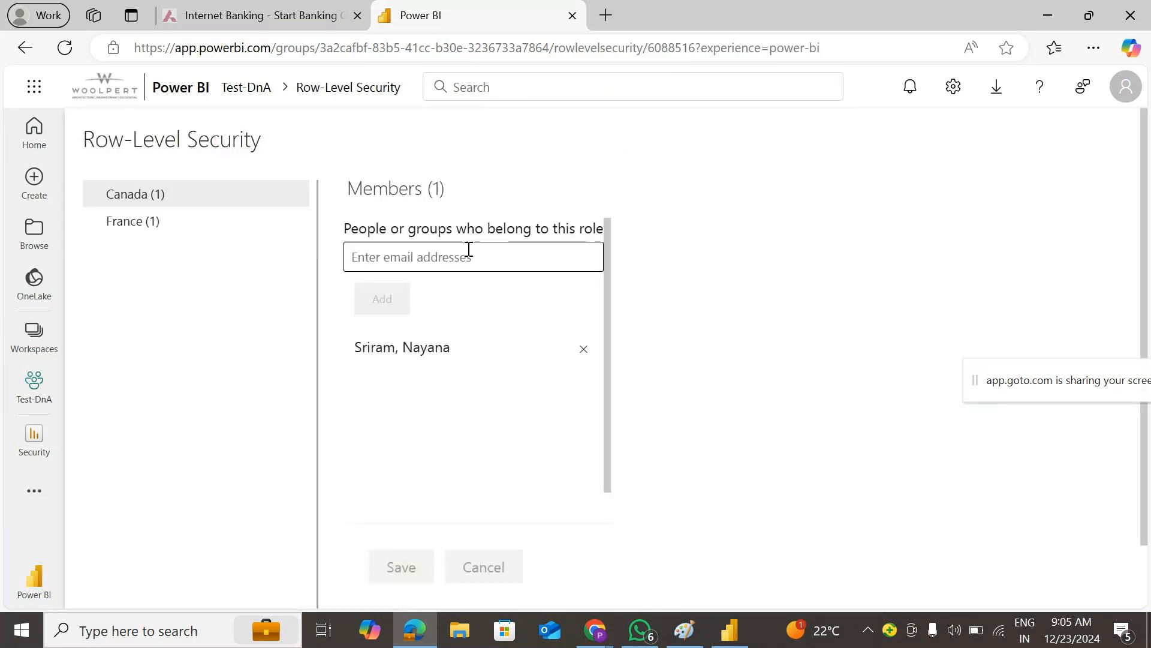
click(298, 192)
click(330, 235)
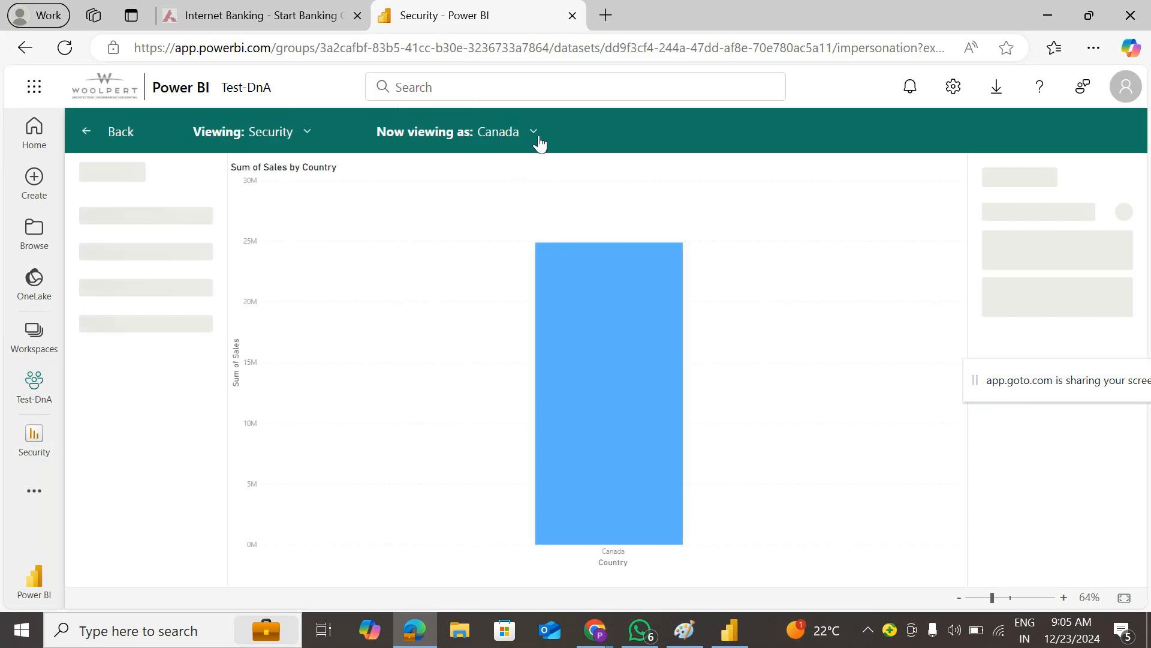
- View the report as the colleague belonging to both the Canada and France roles
click(539, 142)
click(516, 217)
click(460, 272)
click(458, 307)
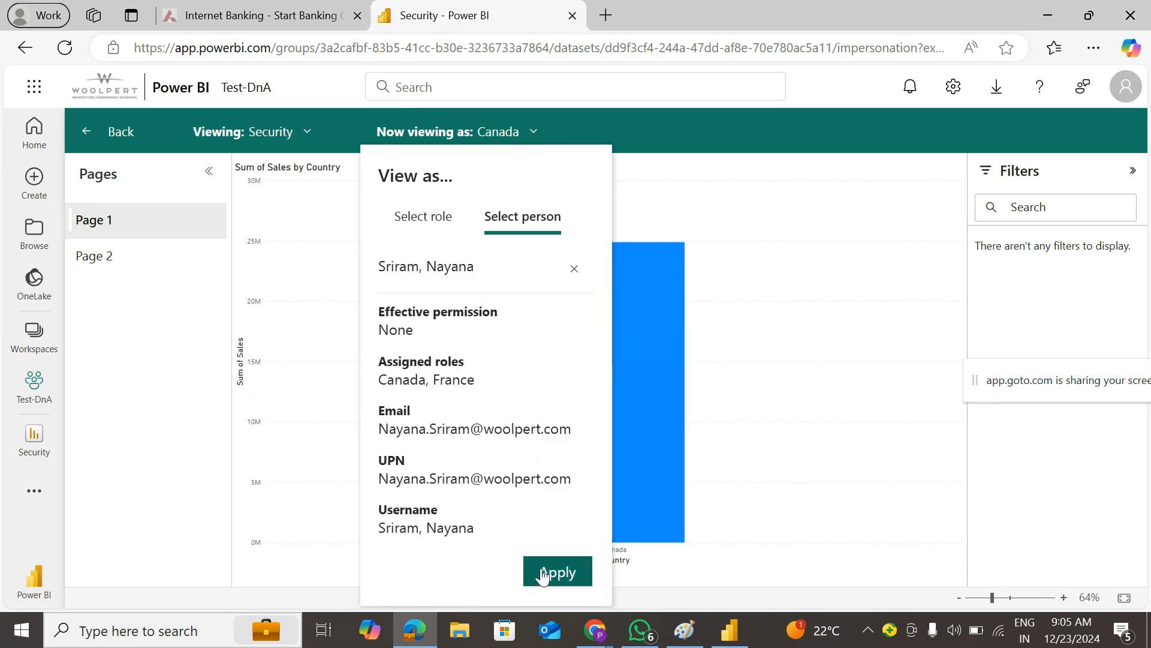
click(542, 574)
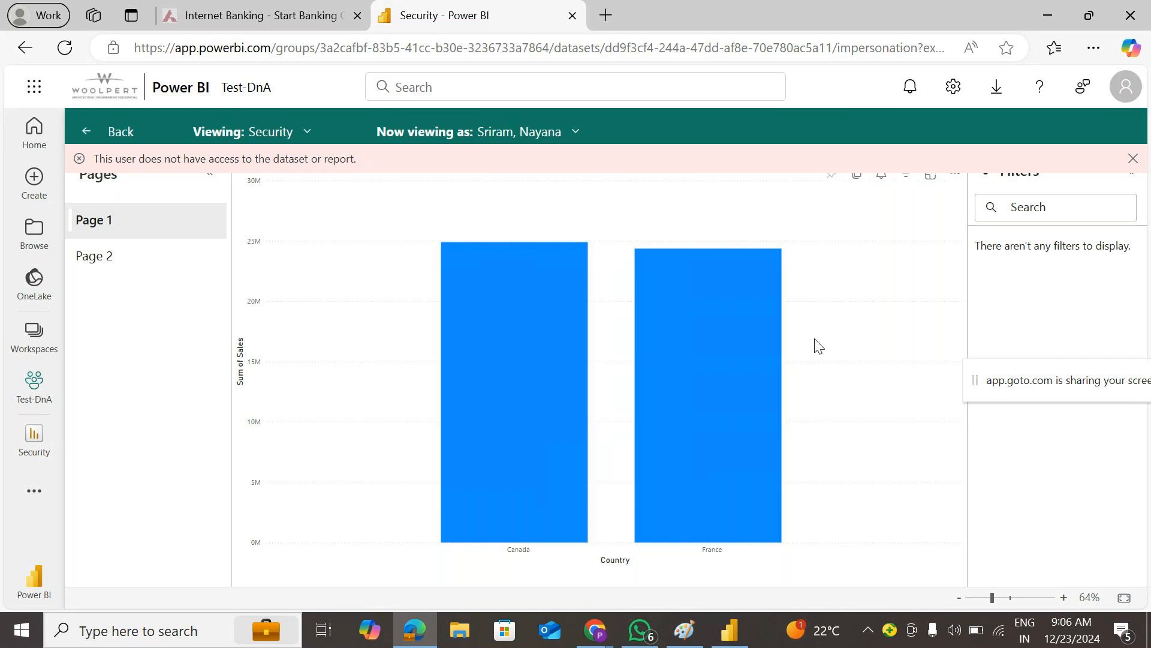
- Filter Test-DnA by 'secu' and open the Security model's Row-Level Security page listing Canada and France
click(34, 397)
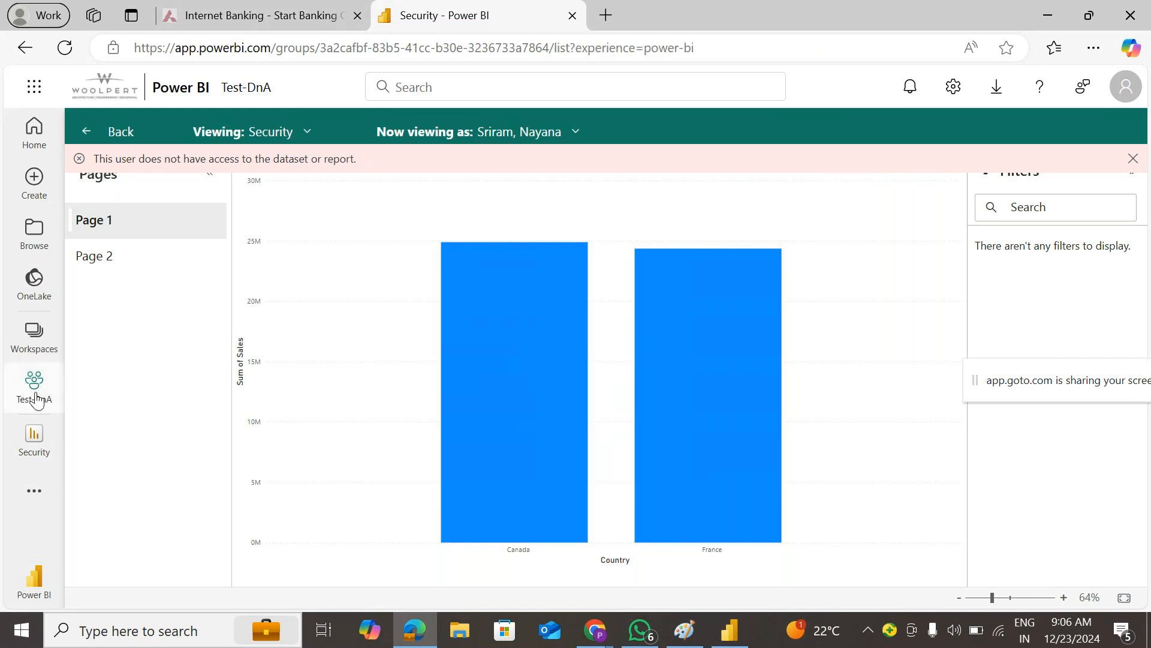
click(807, 200)
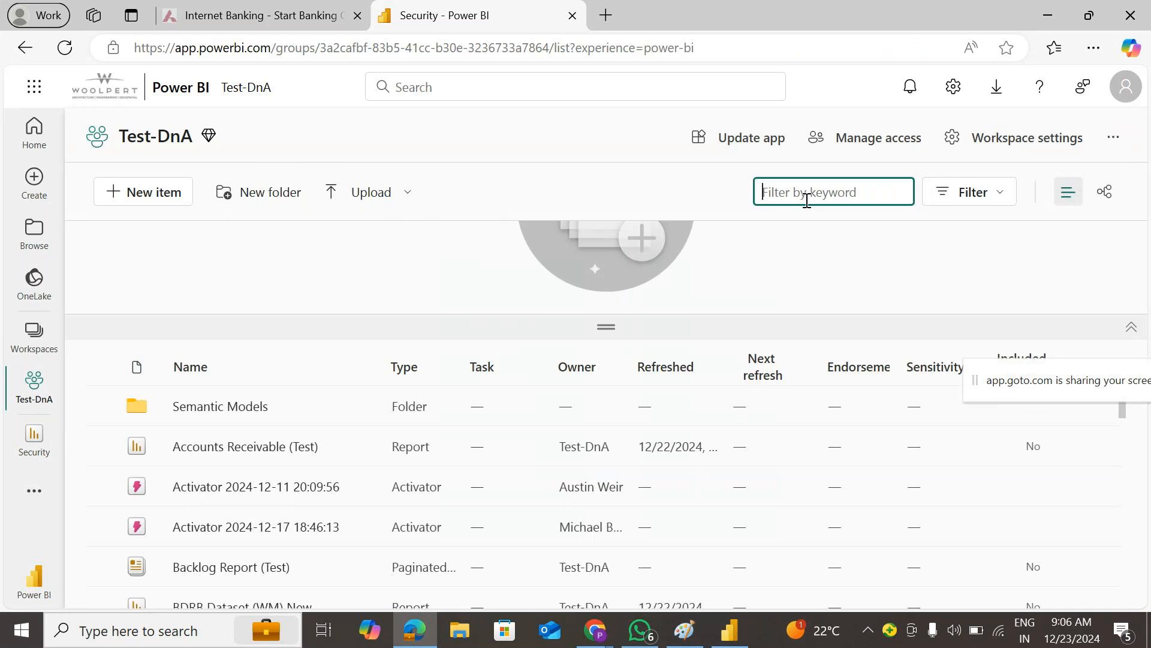
text(secu)
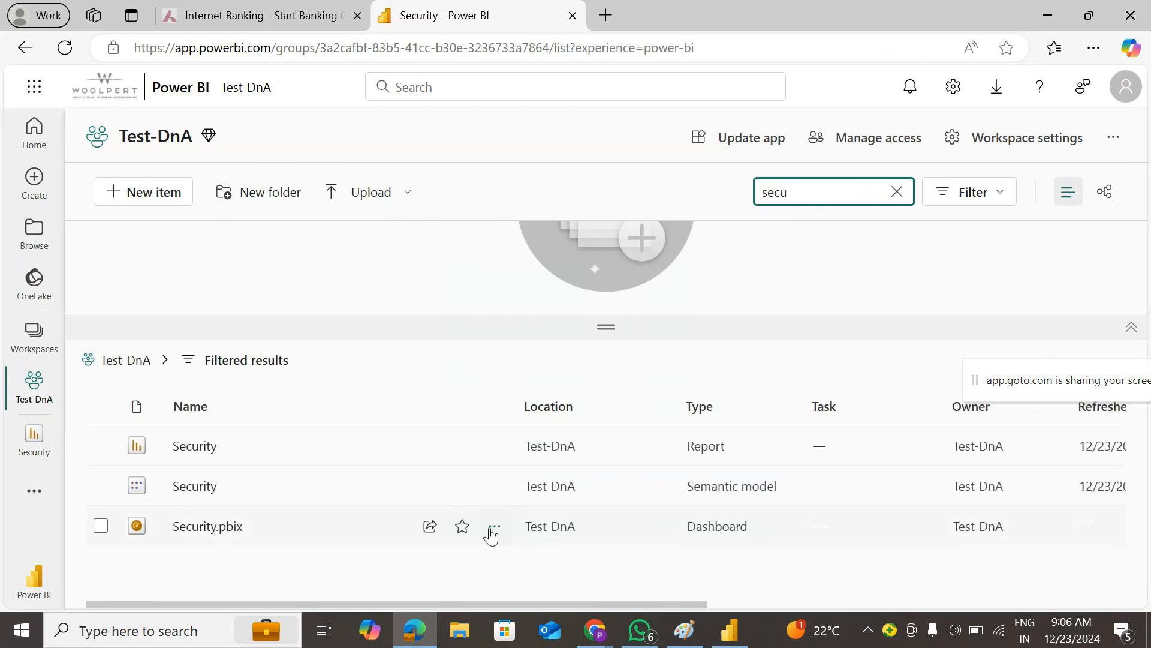
click(501, 497)
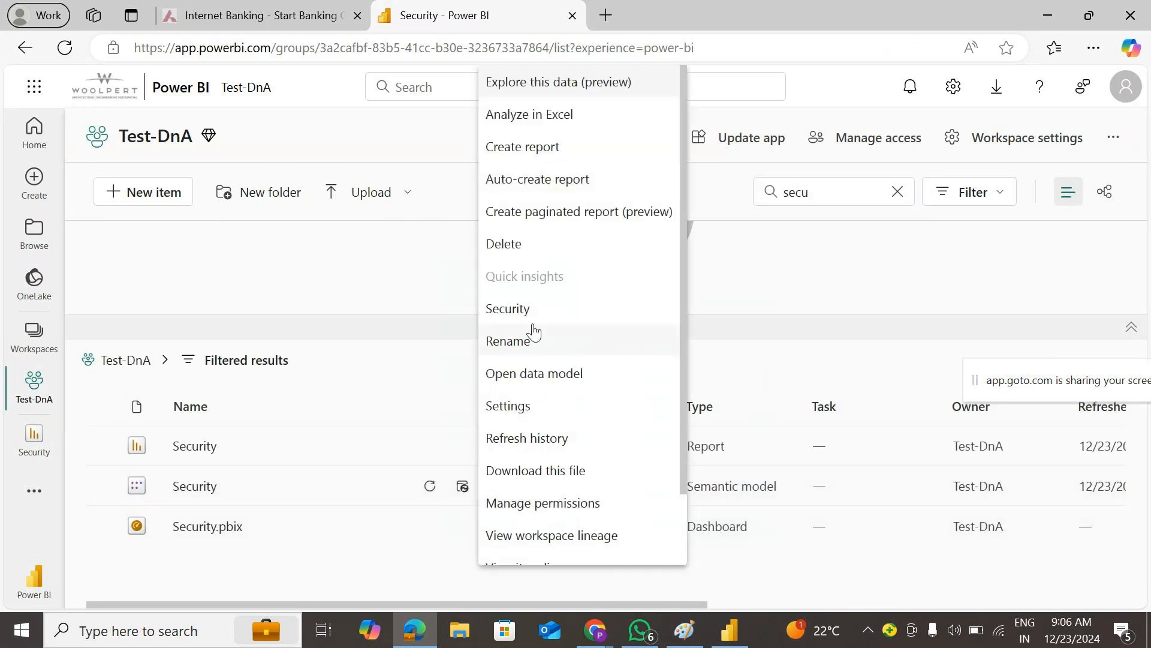
click(533, 309)
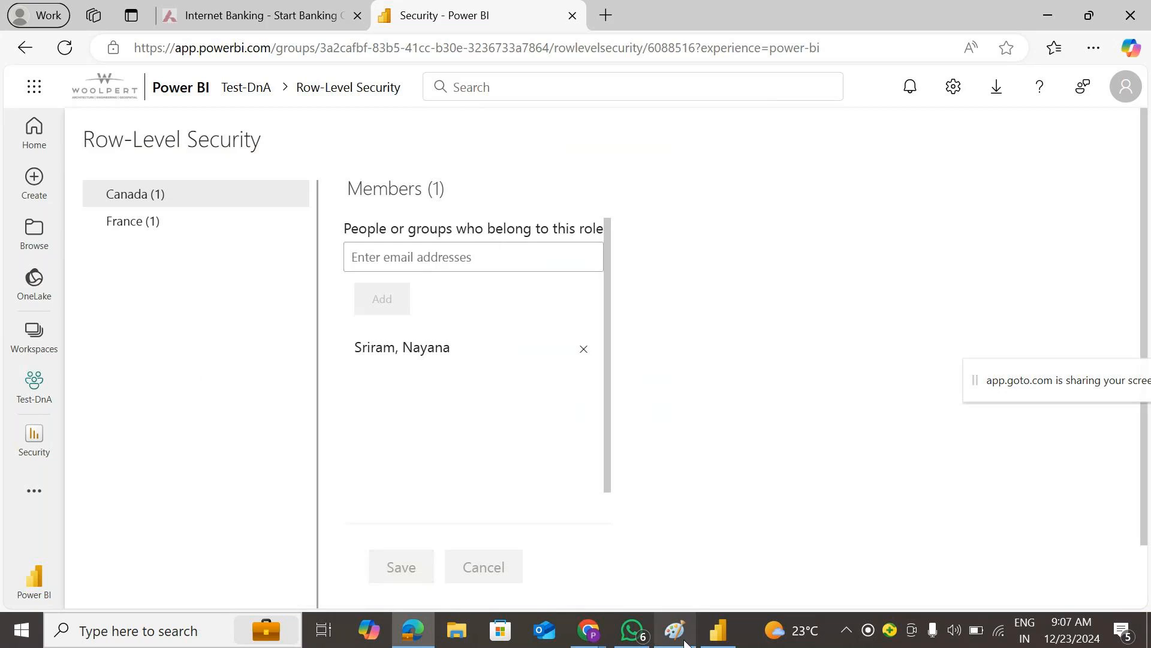
mouse_move(685, 641)
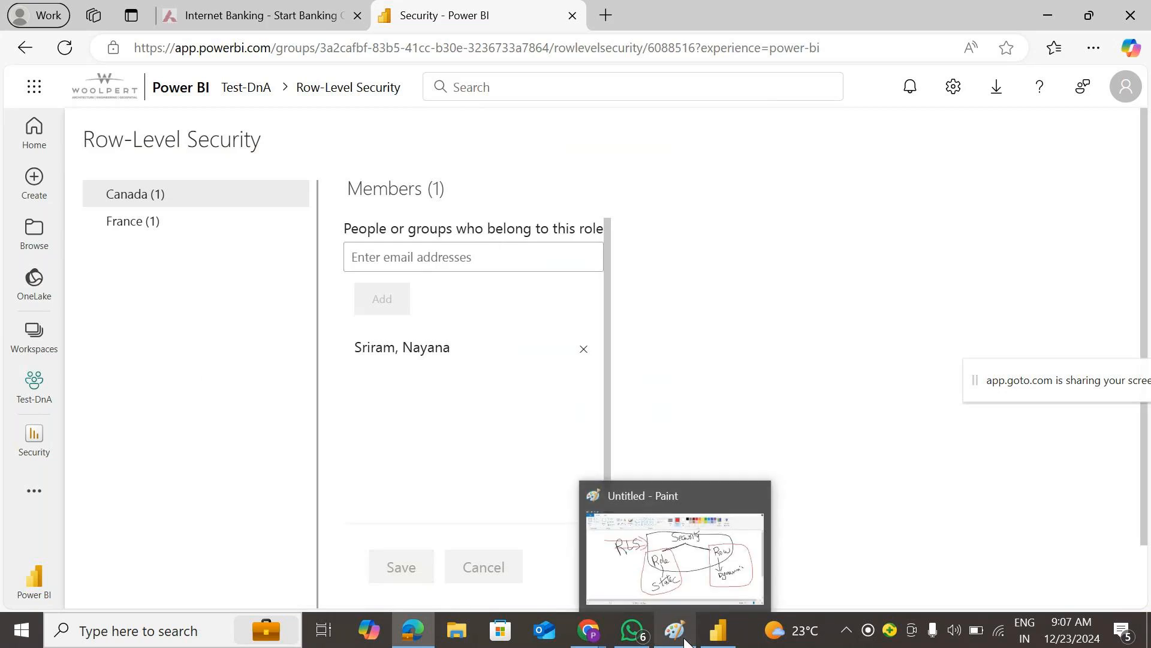
- Switch to Paint and start a new blank canvas, discarding the old diagram unsaved
click(686, 564)
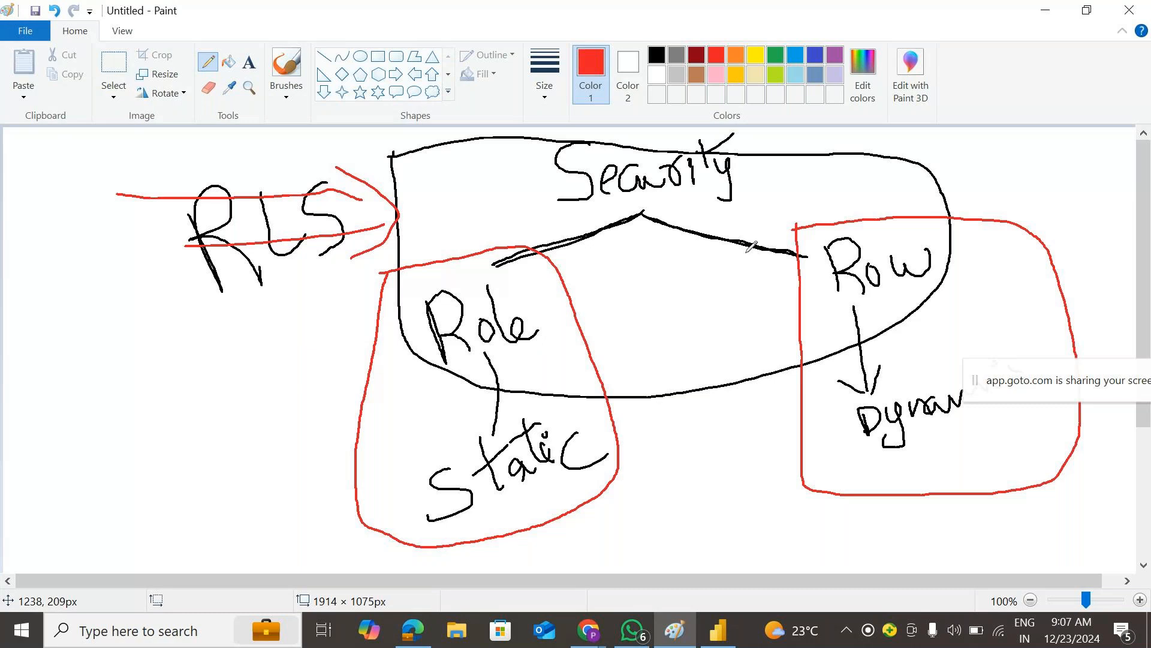
click(24, 32)
click(87, 60)
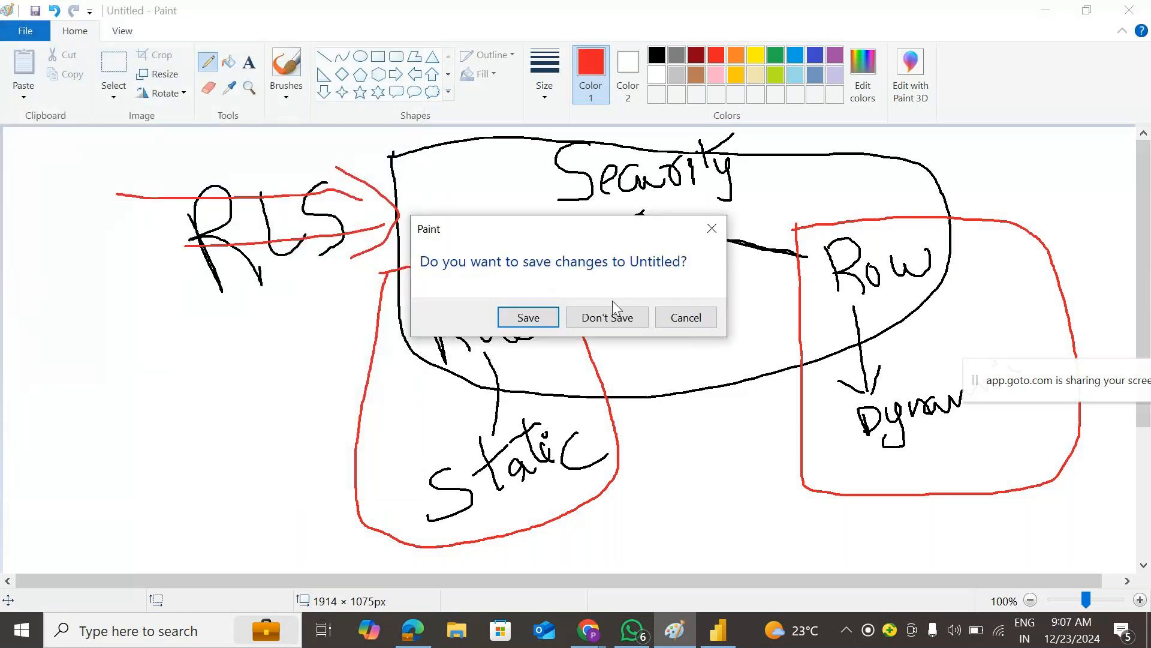
click(613, 316)
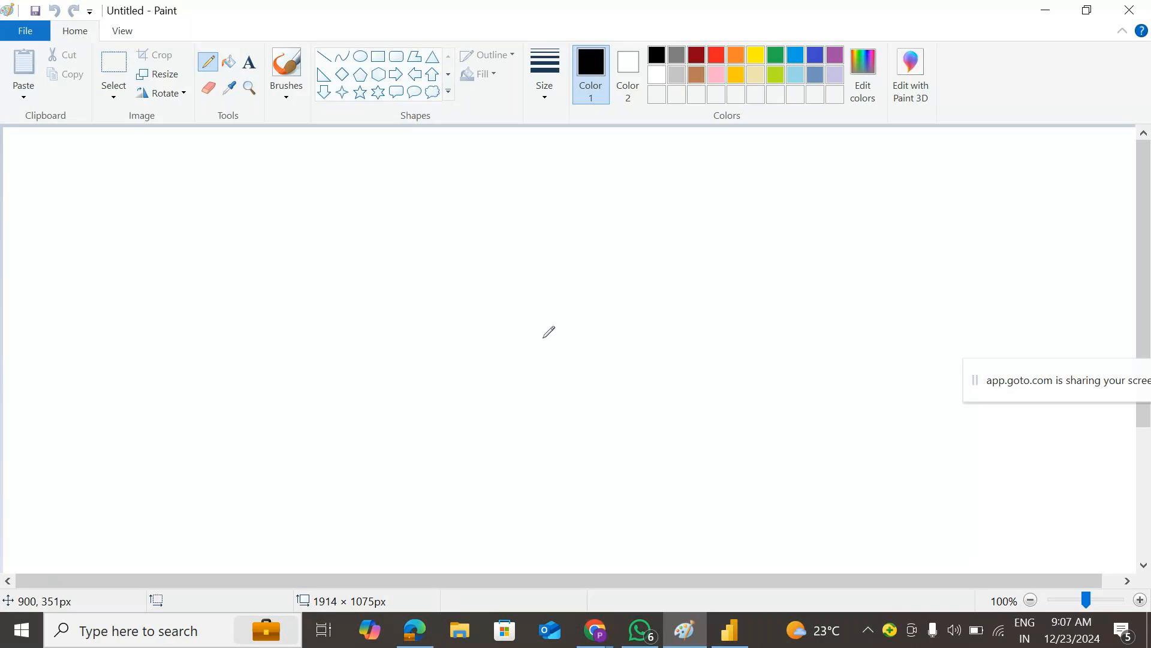
- Sketch an f with an upper branch ending in C and a lower branch ending in 'france'
mouse_move(548, 253)
mouse_down()
mouse_move(539, 234)
mouse_move(502, 333)
mouse_up()
mouse_move(453, 303)
mouse_down()
mouse_move(551, 284)
mouse_move(756, 206)
mouse_up()
drag(570, 284, 744, 376)
mouse_move(815, 180)
mouse_down()
mouse_move(777, 183)
mouse_move(830, 233)
mouse_up()
mouse_move(806, 312)
mouse_down()
mouse_move(804, 408)
mouse_move(815, 360)
mouse_up()
mouse_move(819, 346)
mouse_down()
mouse_move(843, 328)
mouse_move(858, 355)
mouse_move(927, 299)
mouse_move(951, 346)
mouse_up()
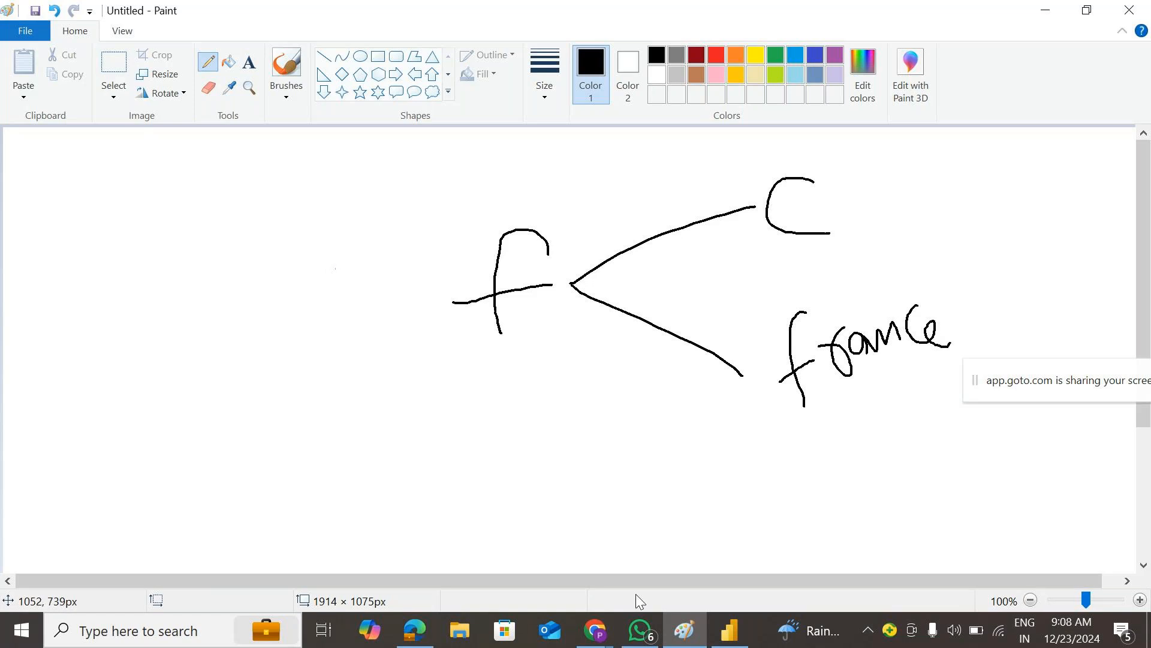
- In Power BI Desktop, review the Canada role's Country = Canada rule under Manage roles, then close it
click(729, 630)
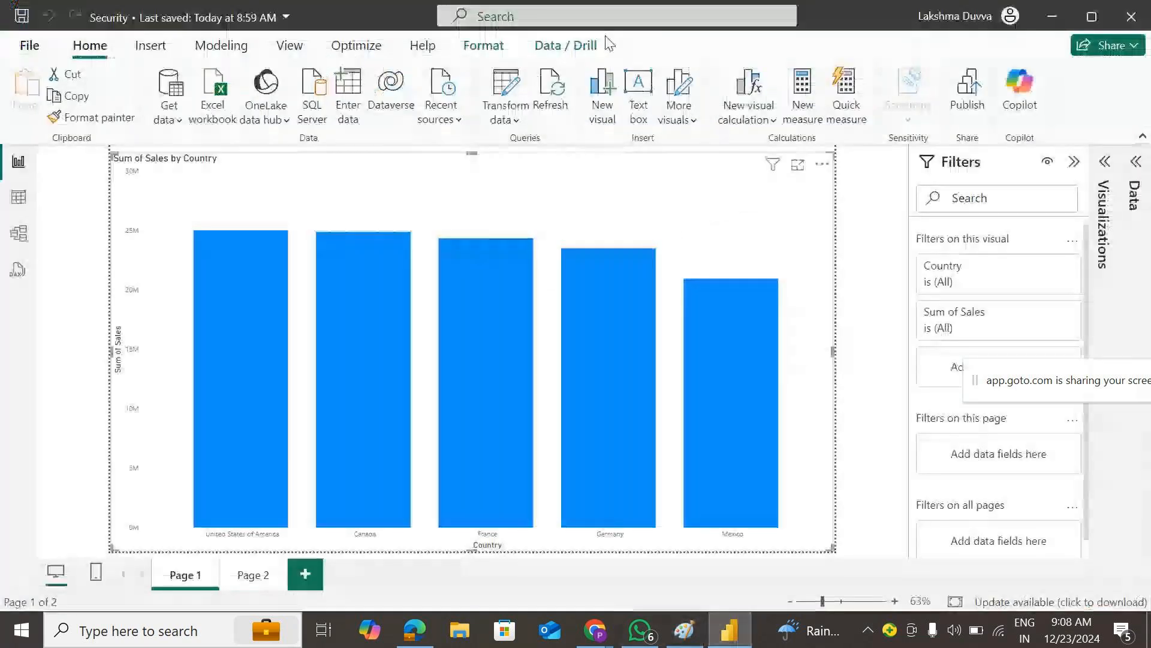
click(221, 46)
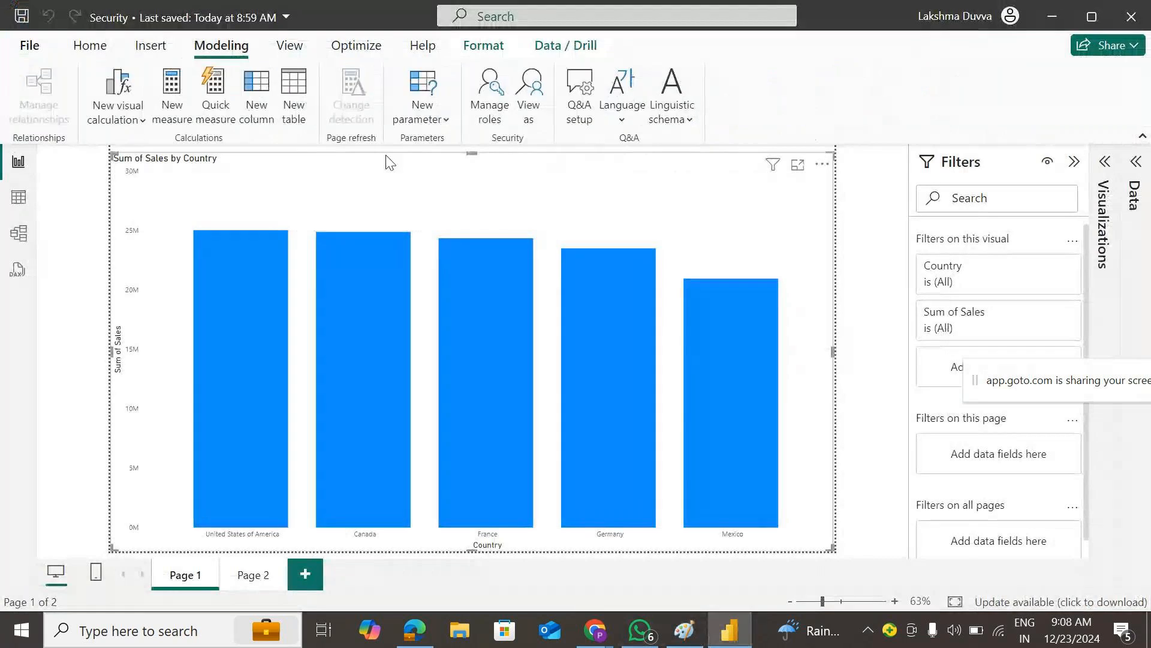
click(487, 107)
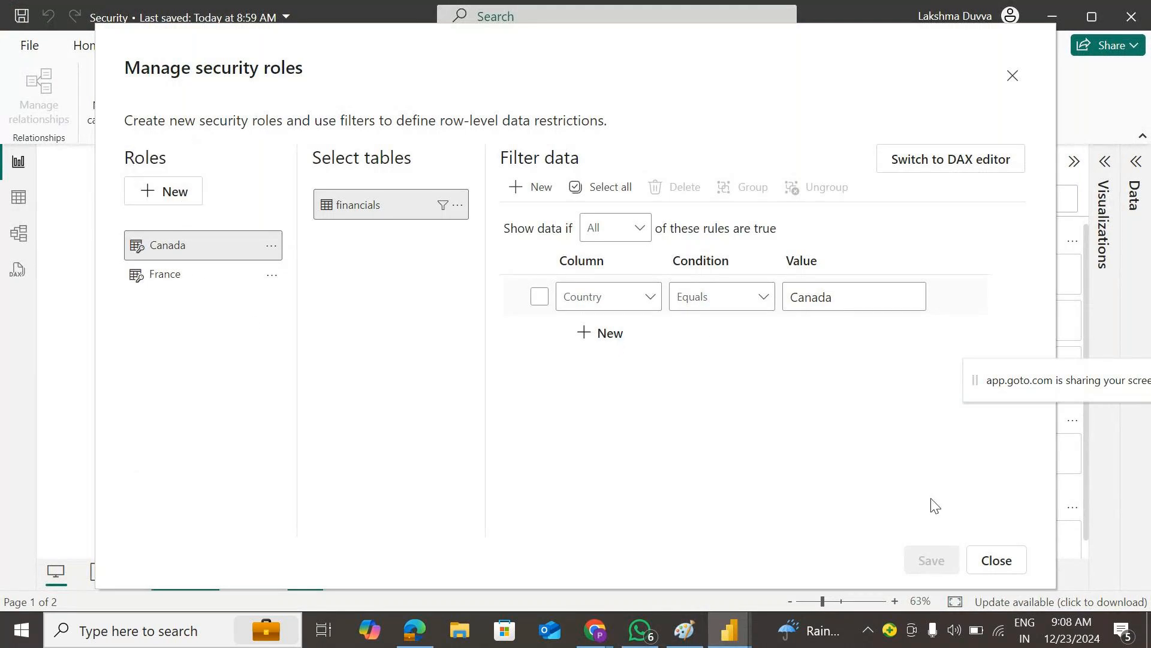
click(986, 563)
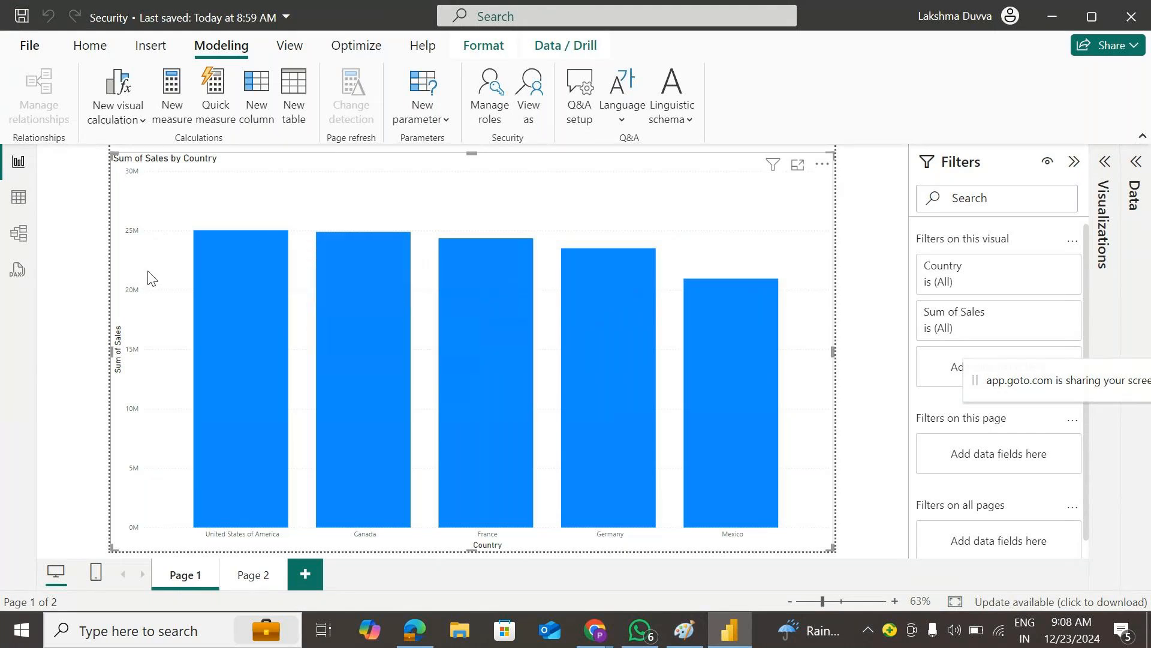
- Minimize Power BI Desktop and the Power BI browser window to reach GoTo Meeting
click(1048, 8)
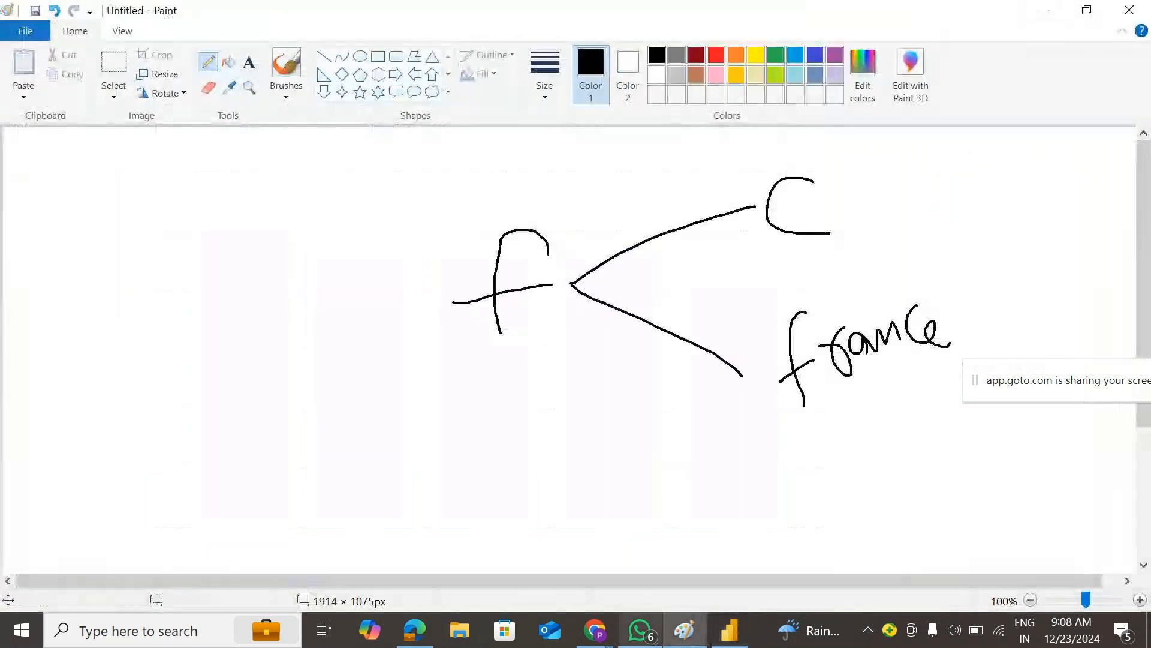
mouse_move(595, 629)
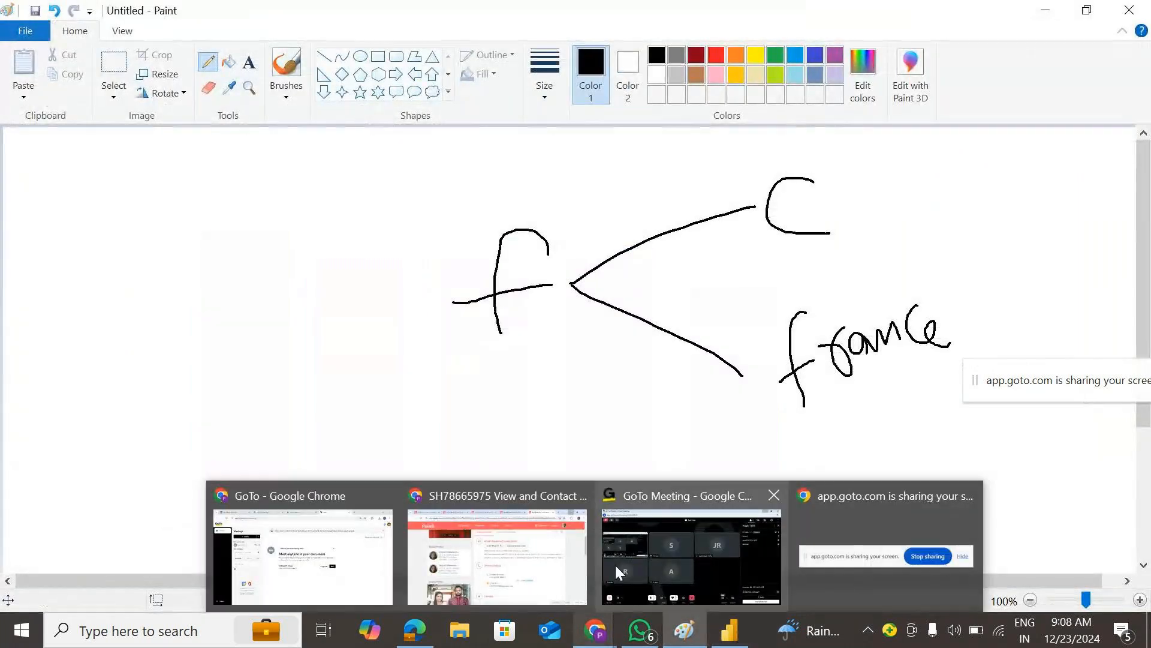
click(704, 538)
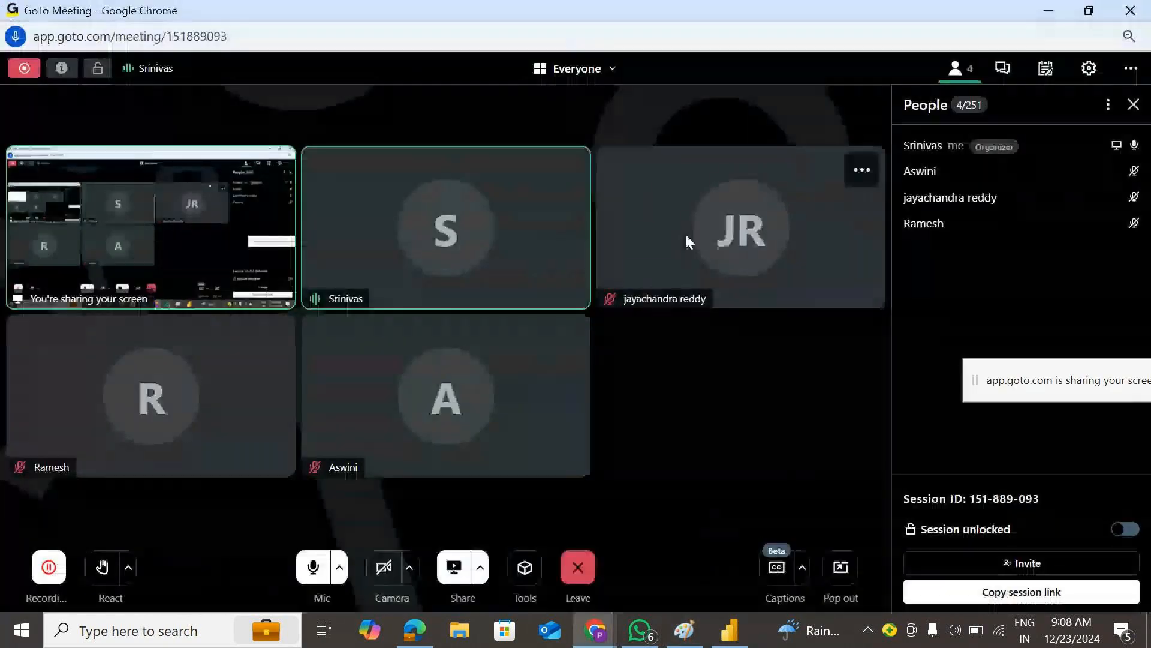
mouse_move(418, 636)
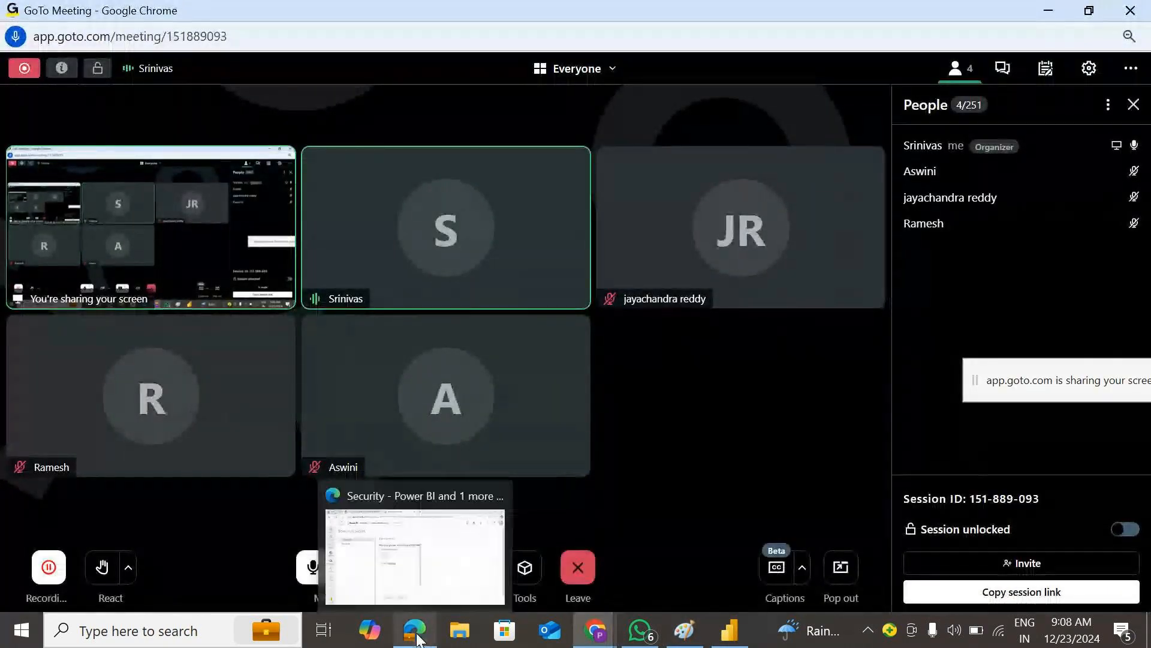
click(335, 498)
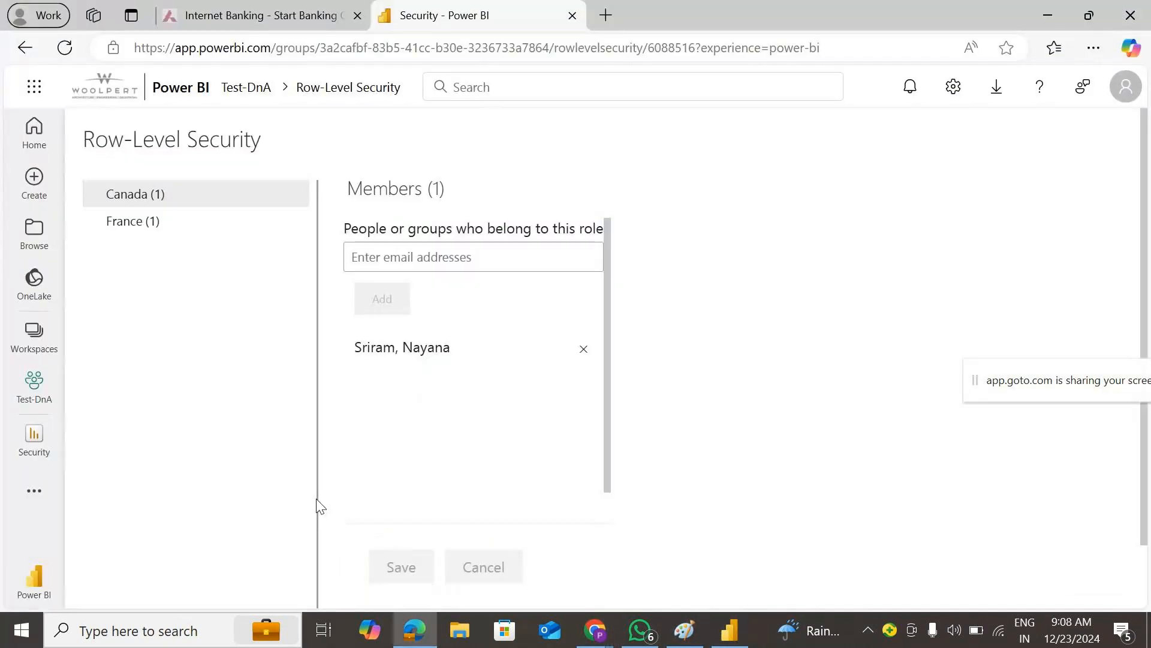
click(1049, 11)
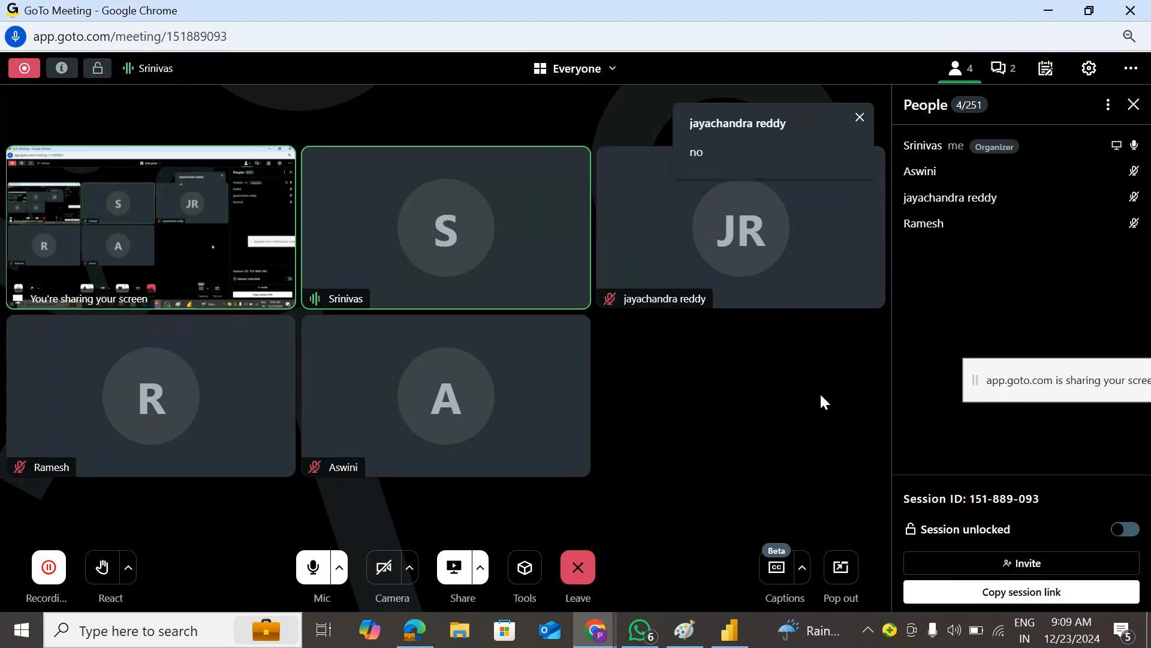
- Move the screen-sharing notice aside, minimize Paint, and bring up the end-or-leave session choices
drag(1027, 381, 740, 385)
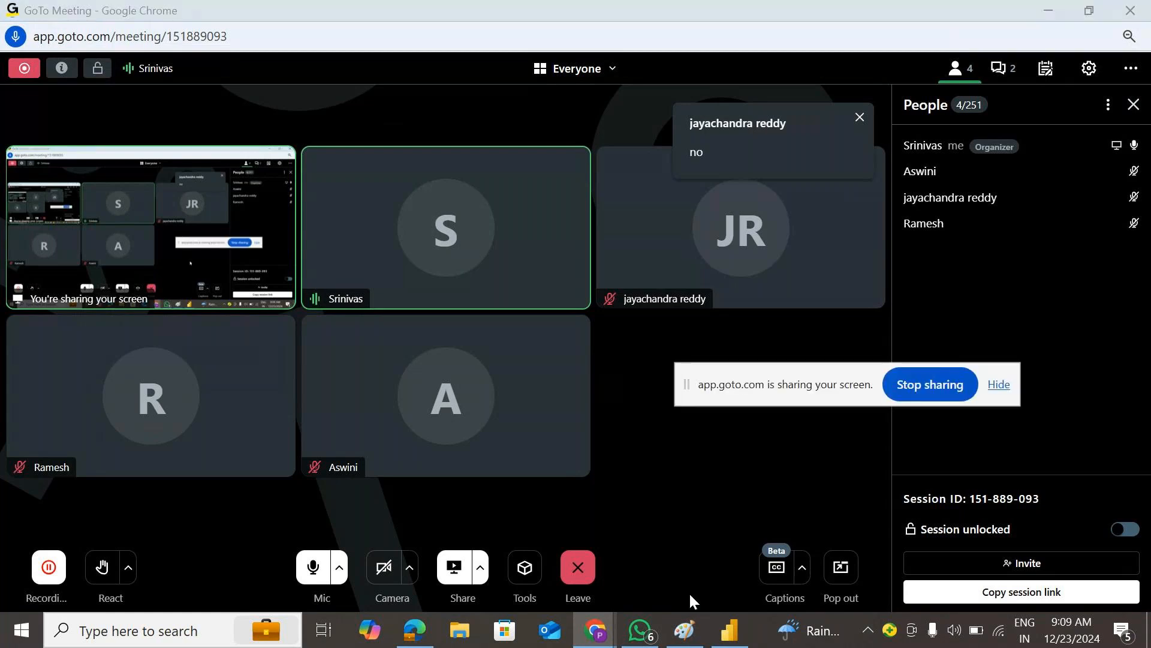
click(684, 630)
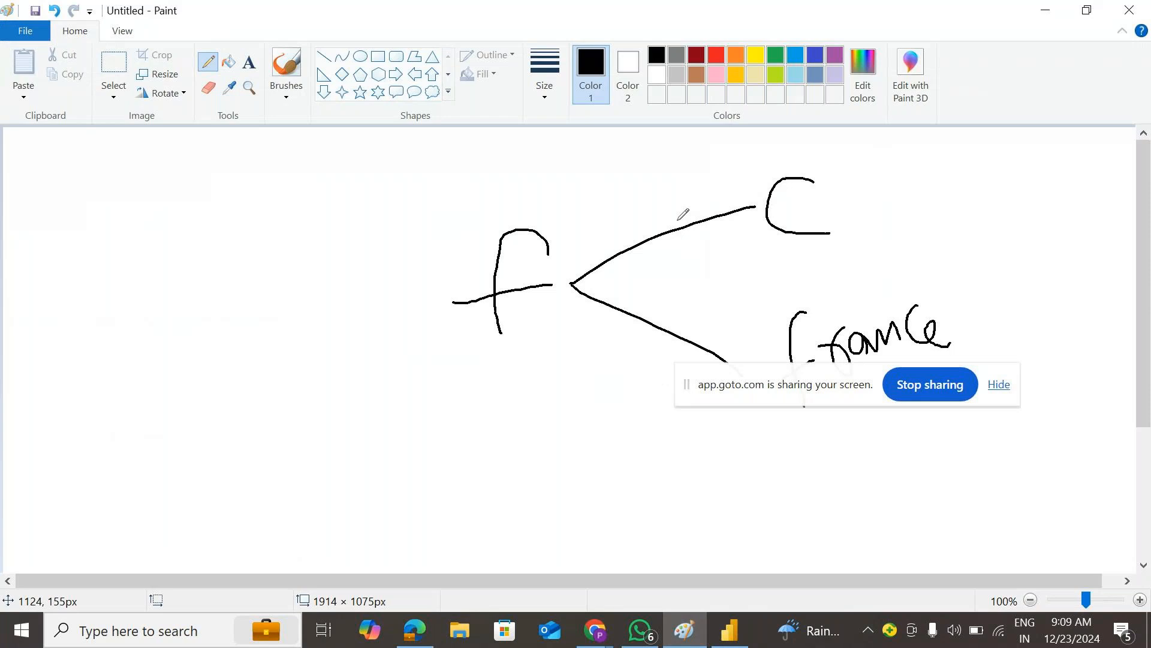
click(1046, 9)
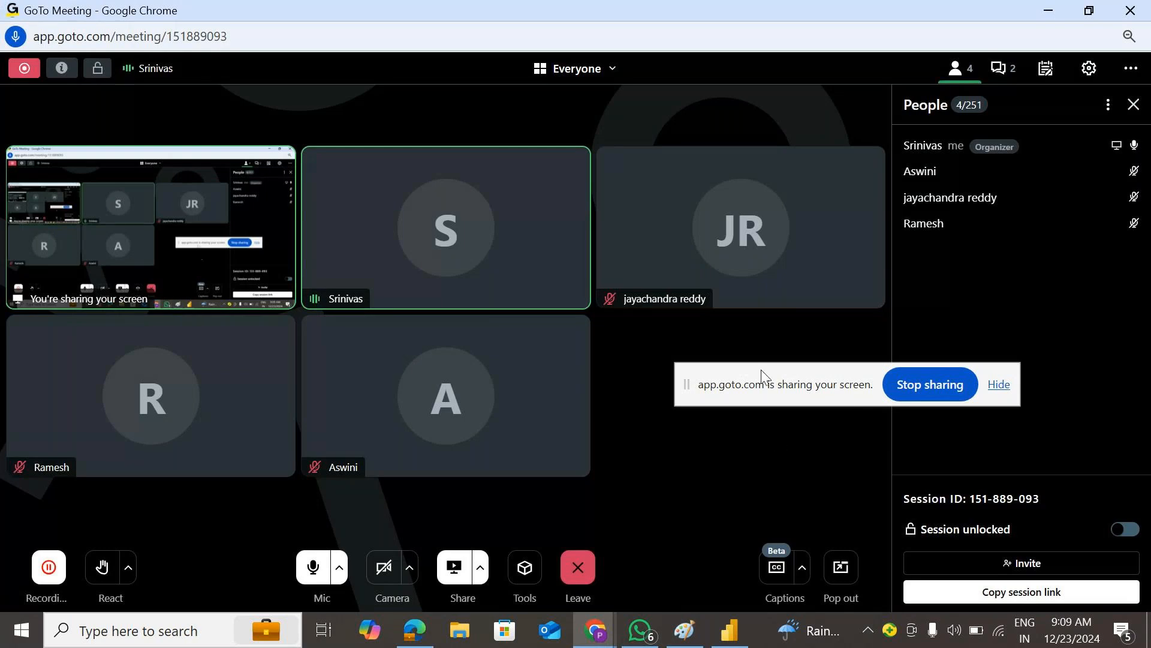
drag(747, 390, 783, 350)
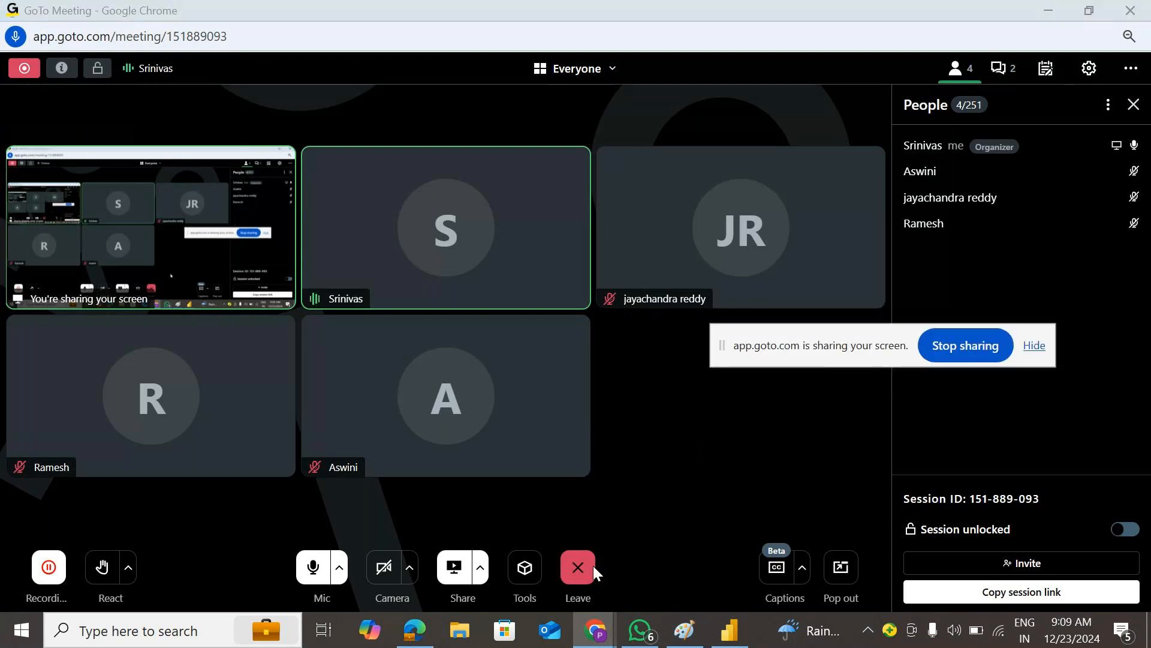
click(585, 578)
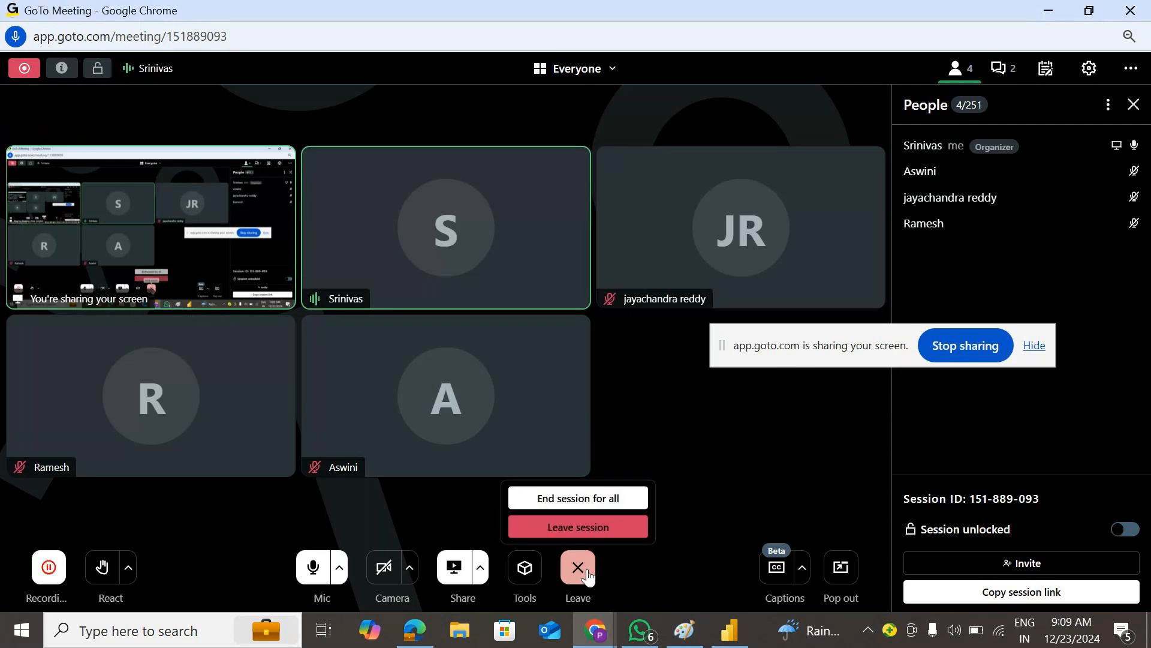